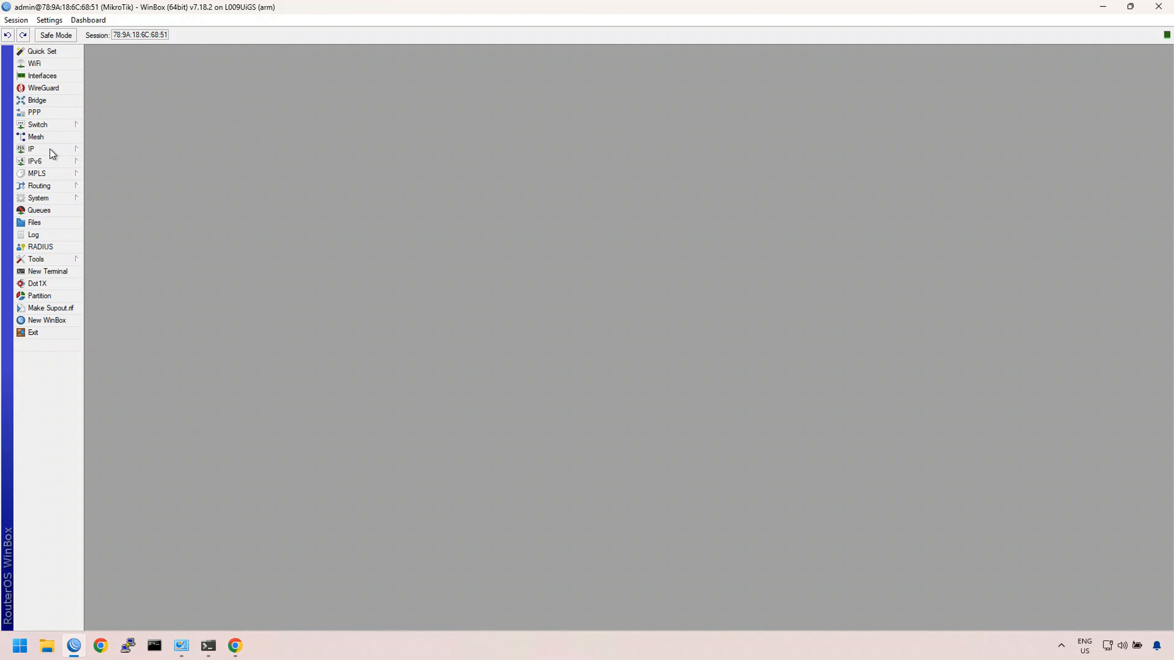
# Step: Open the IPv6 DHCP client list and examine the prefix request entry on ether1::ISP
pyautogui.click(53, 162)
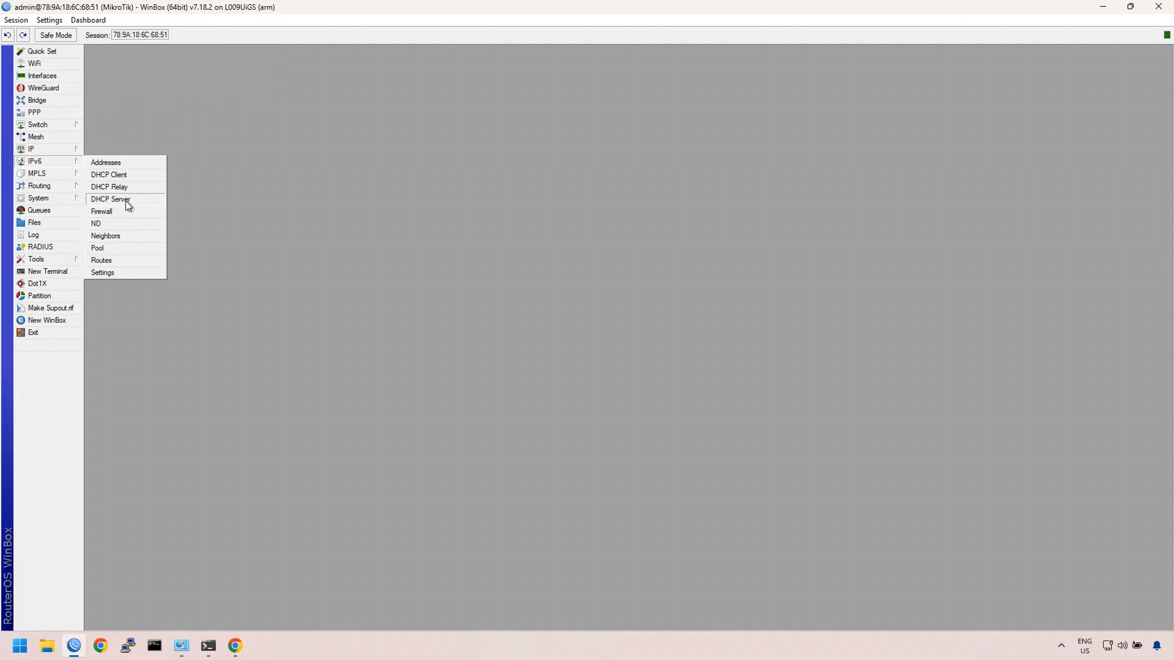
pyautogui.click(115, 176)
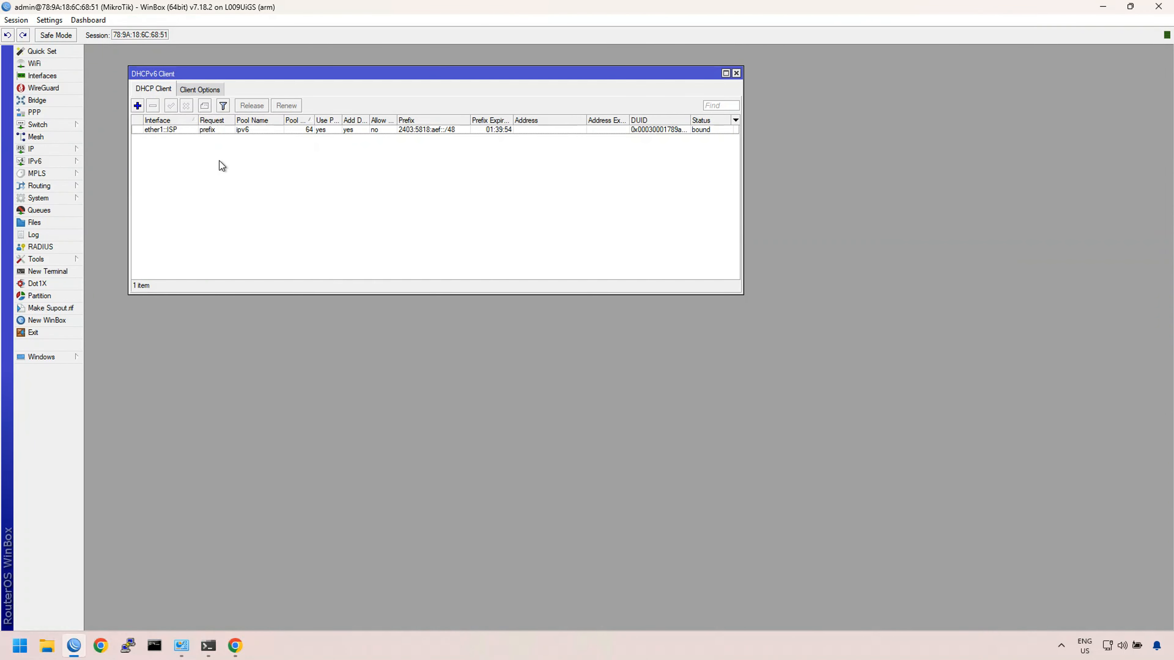
pyautogui.click(301, 131)
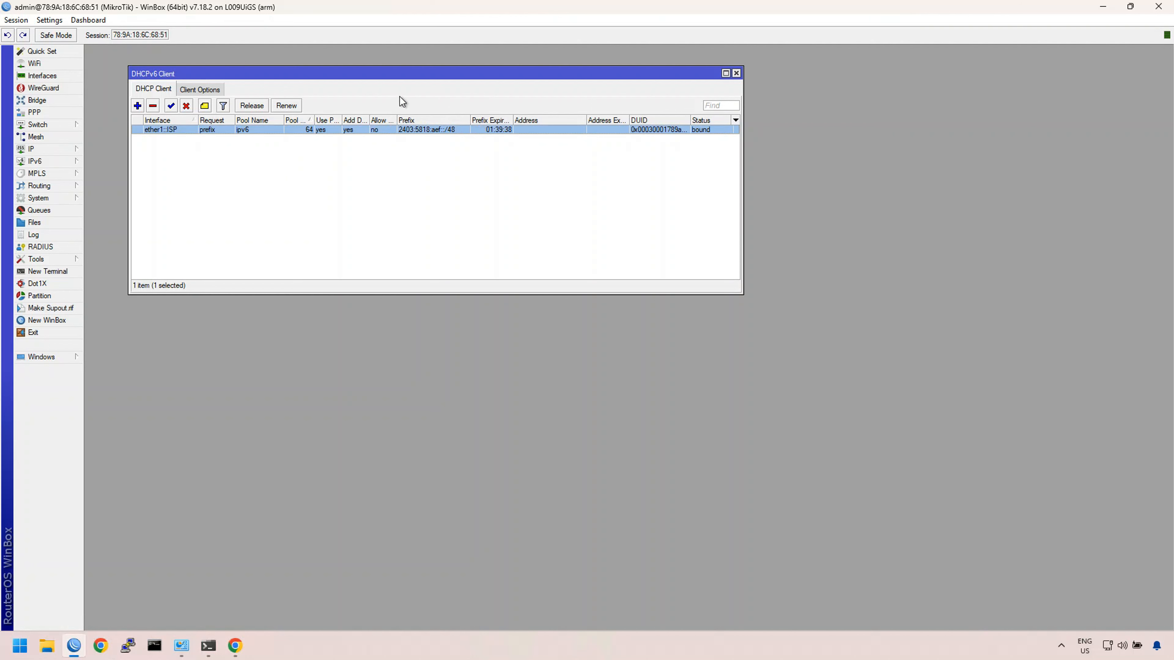
pyautogui.moveTo(243, 73); pyautogui.dragTo(285, 202)
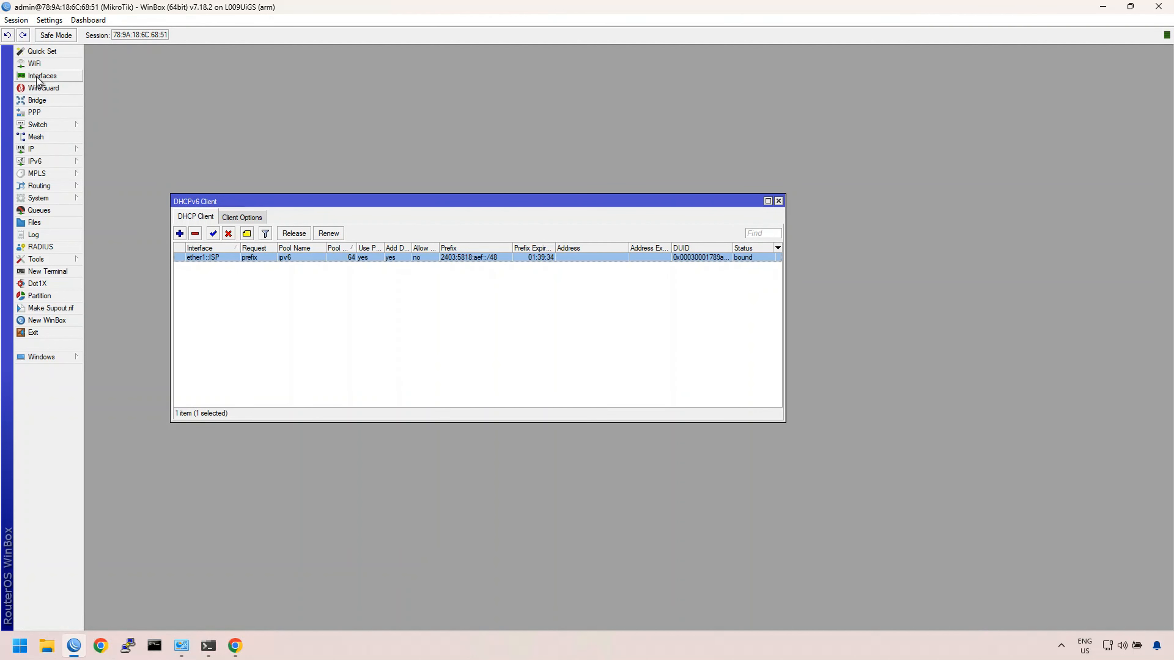
# Step: Open the bridge list and the IPv6 address list, arranging both so they can be viewed alongside the DHCPv6 client list
pyautogui.click(37, 100)
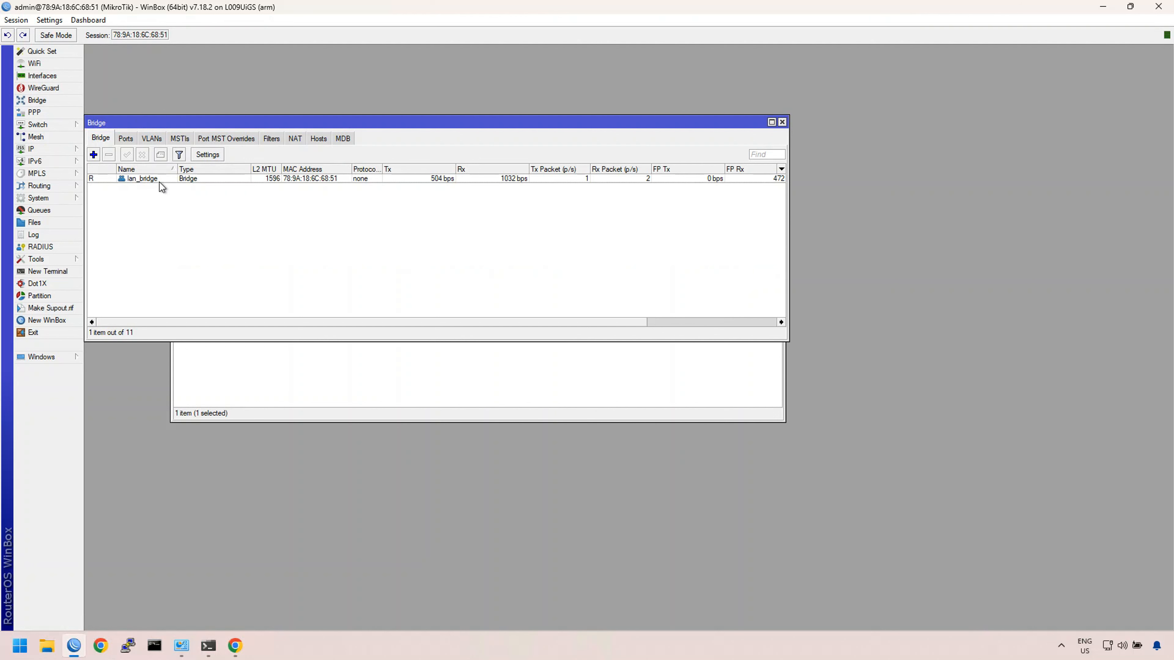
pyautogui.moveTo(163, 122); pyautogui.dragTo(407, 94)
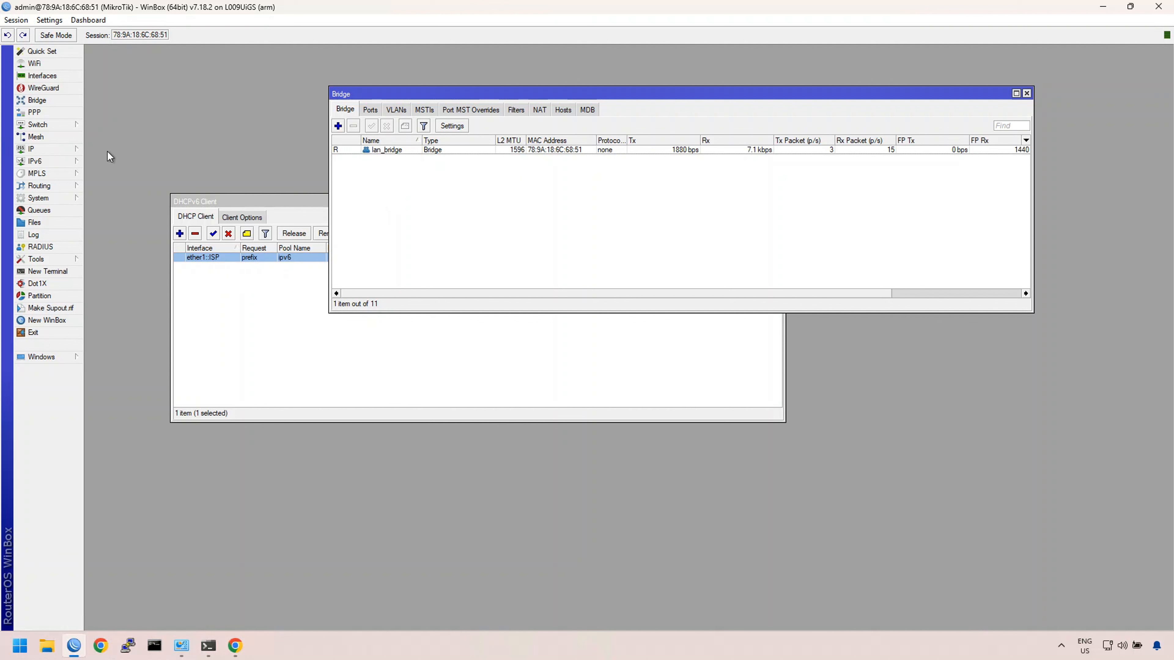
pyautogui.click(50, 168)
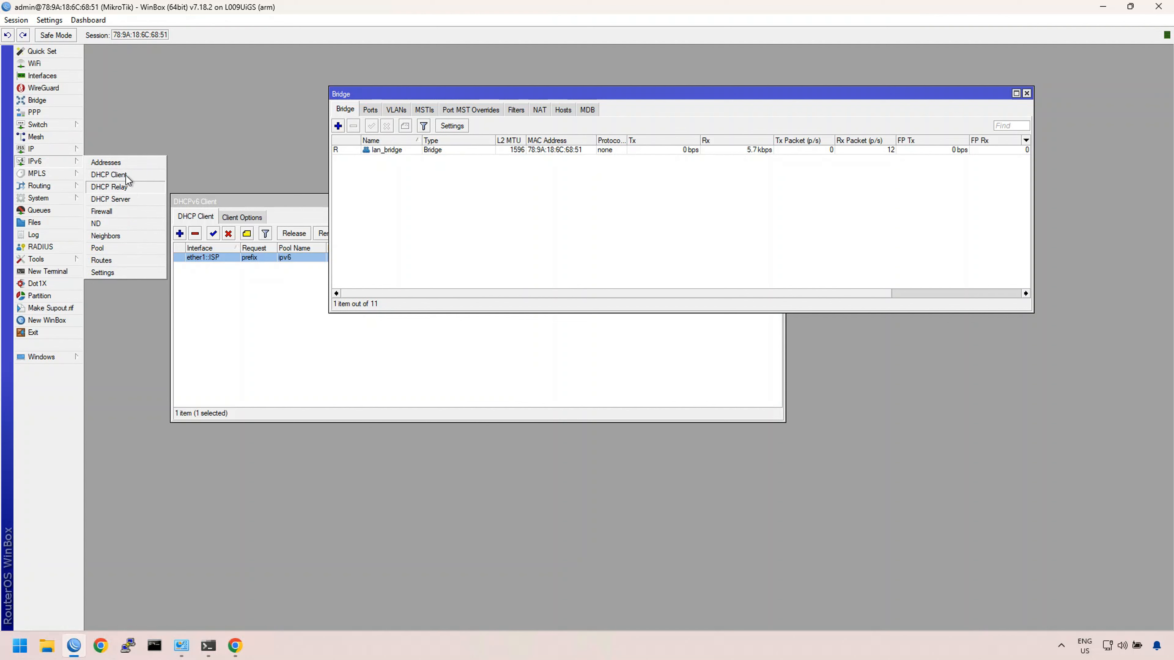
pyautogui.click(121, 164)
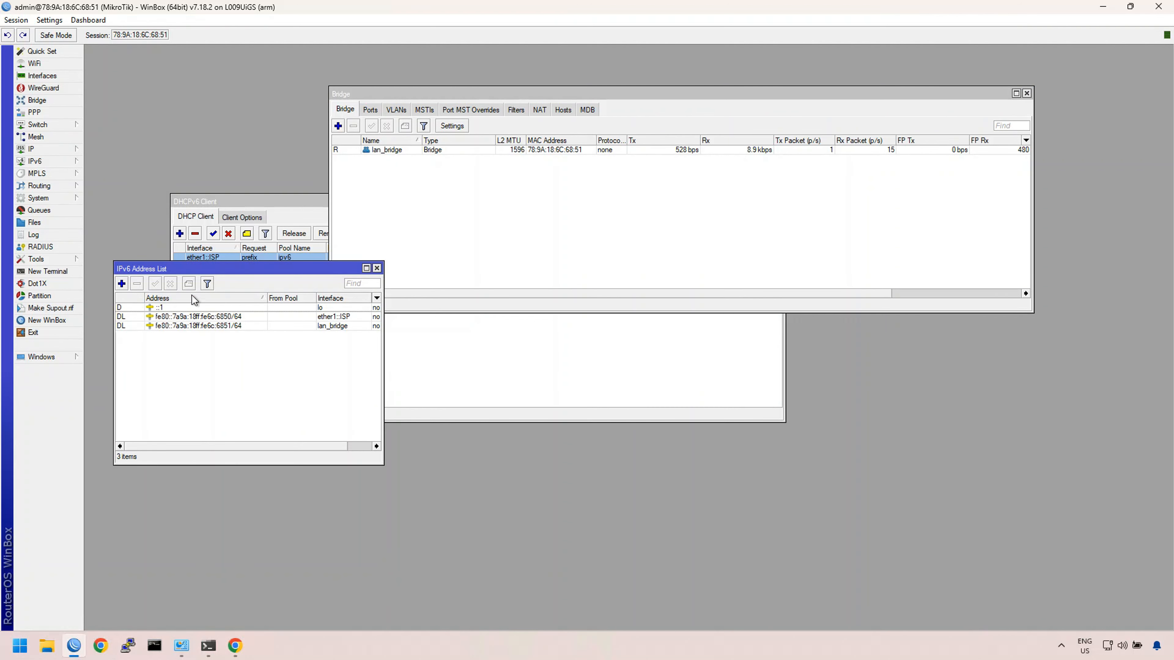
pyautogui.moveTo(208, 271); pyautogui.dragTo(227, 435)
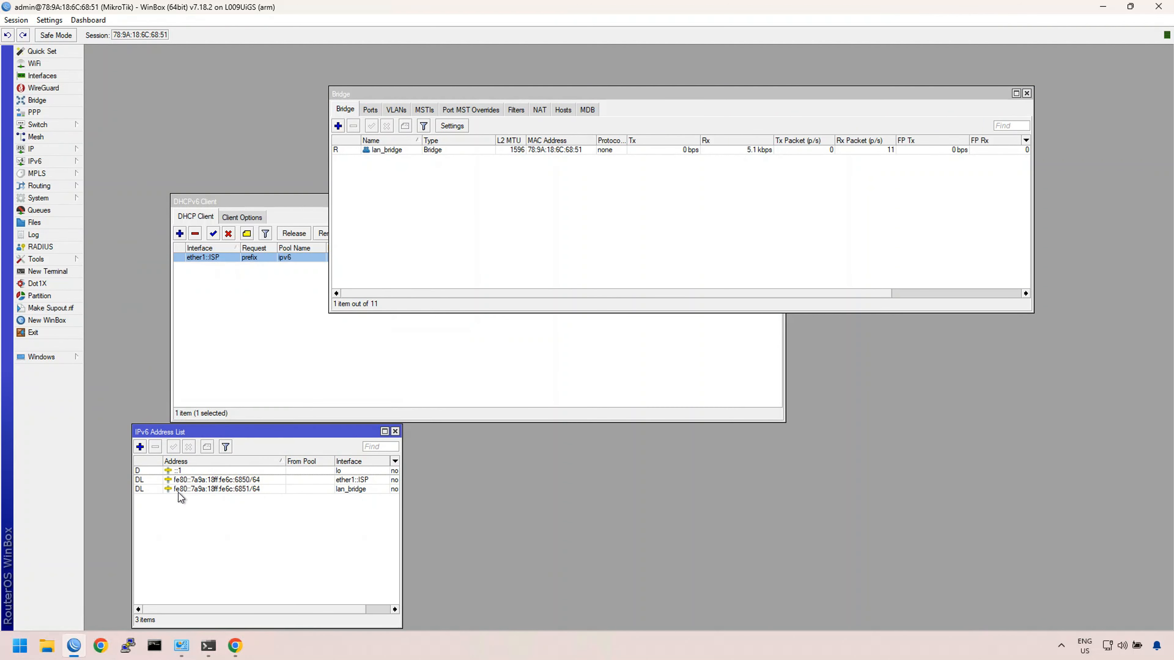
# Step: Remove the IPv4 address 192.168.0.1/24 from lan_bridge and close the IPv4 address list
pyautogui.click(55, 148)
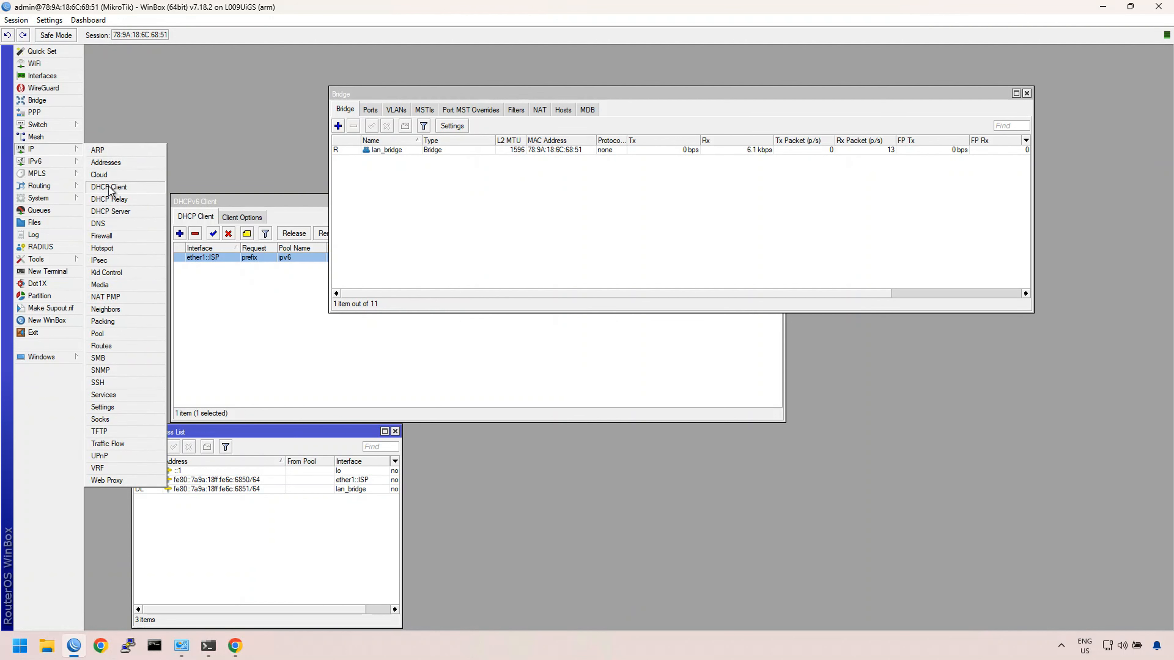
pyautogui.click(121, 163)
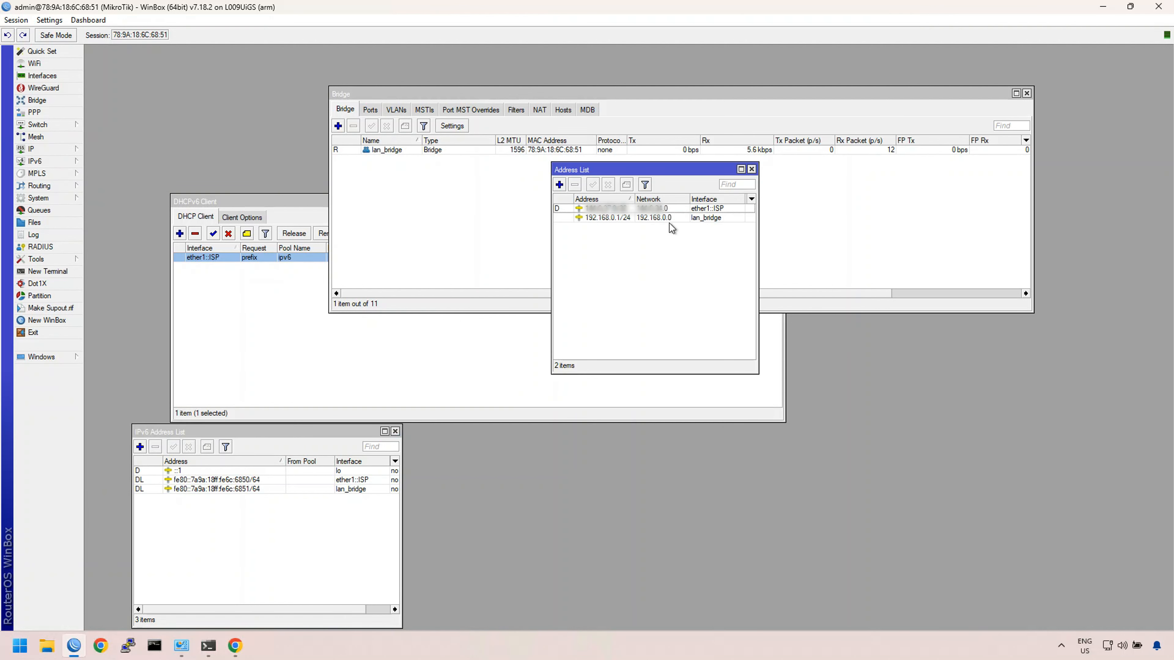
pyautogui.click(621, 220)
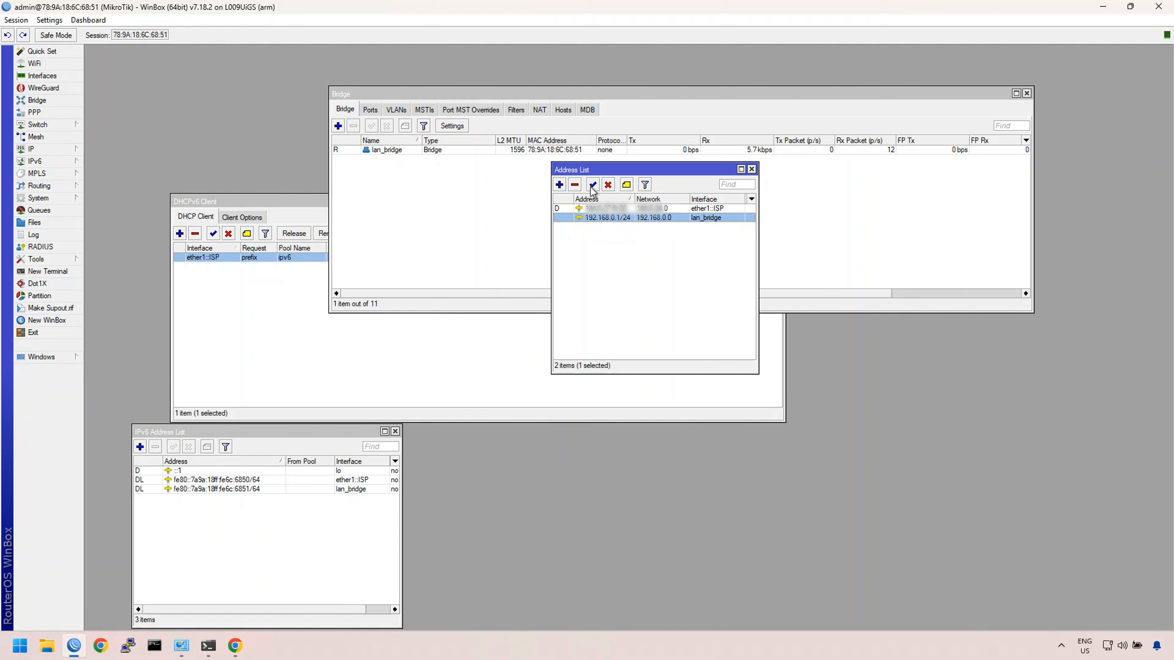
pyautogui.click(576, 185)
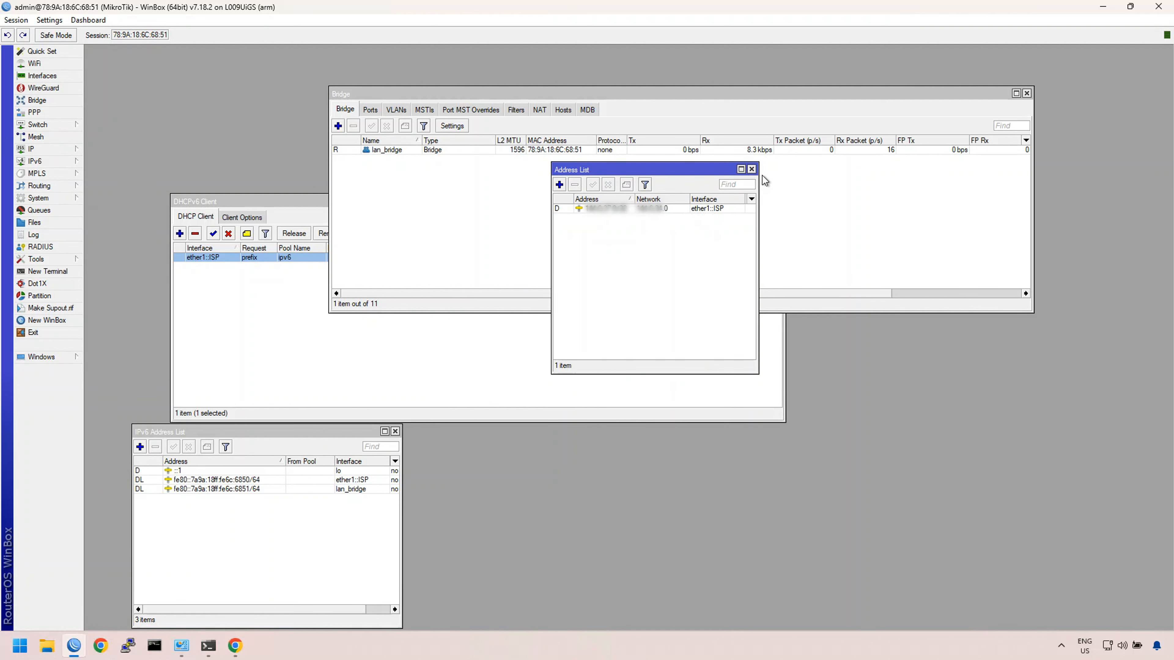
pyautogui.click(751, 169)
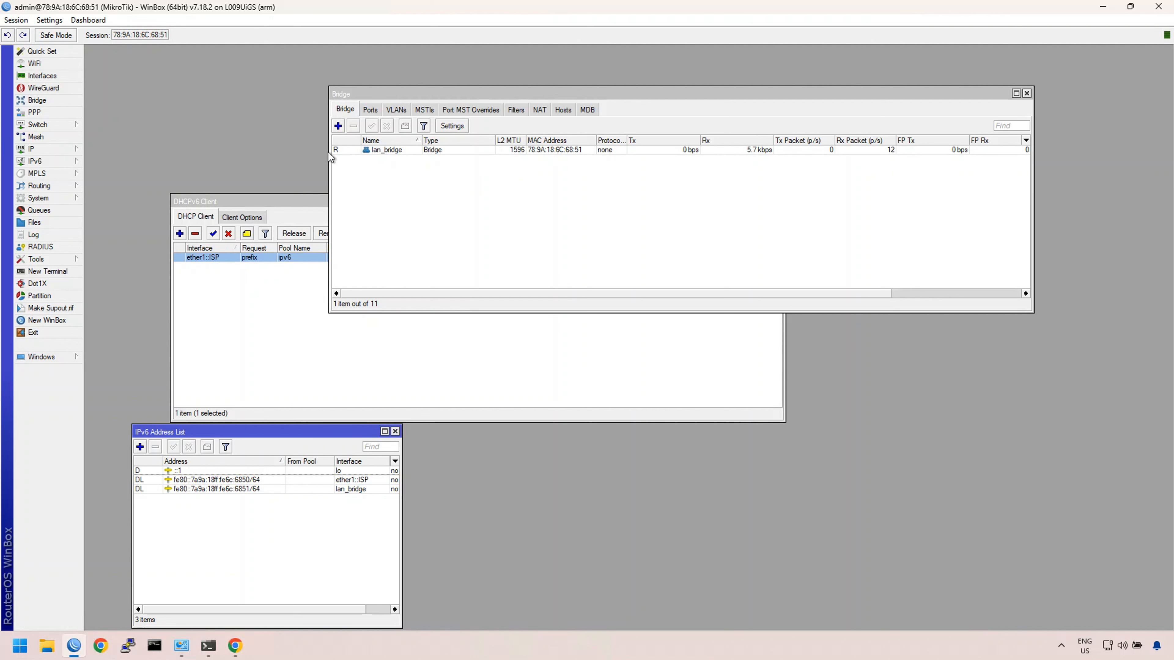
# Step: Create a VLAN interface named vlan10 with VLAN ID 10 on lan_bridge
pyautogui.click(37, 76)
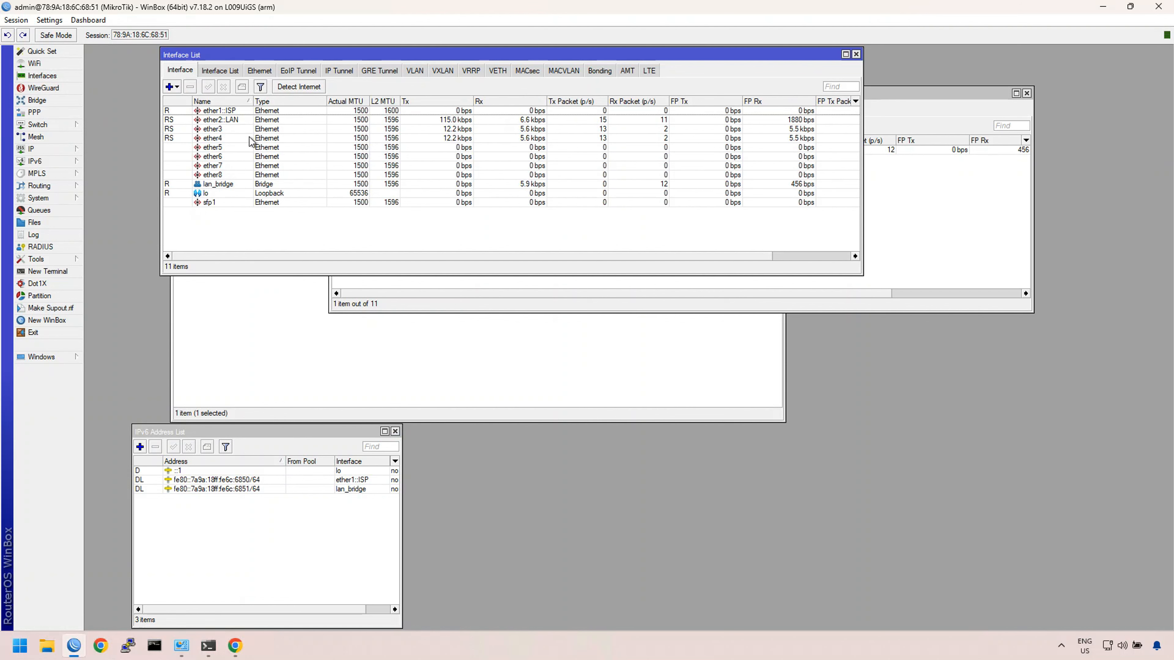
pyautogui.moveTo(238, 60); pyautogui.dragTo(422, 285)
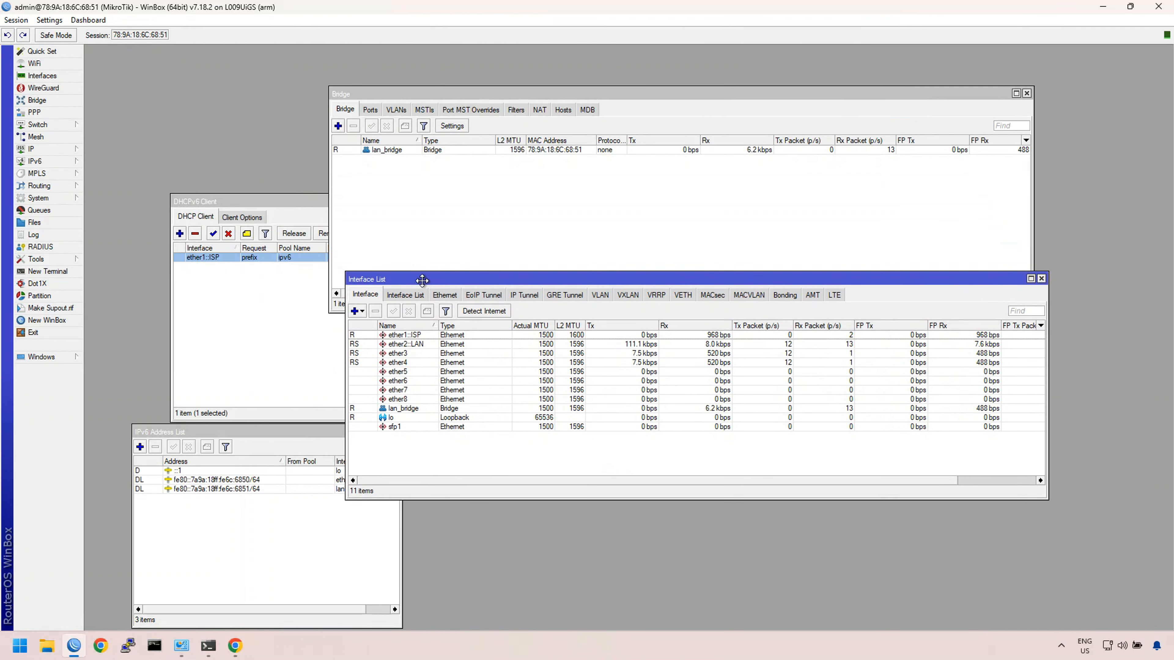
pyautogui.click(356, 312)
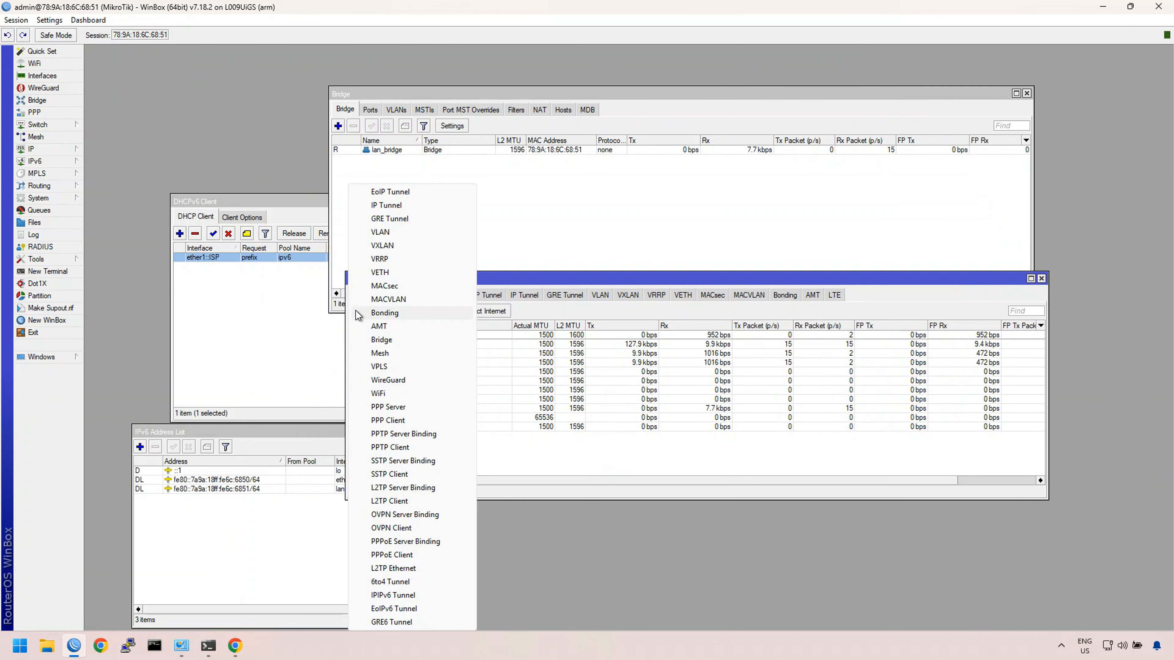
pyautogui.click(364, 235)
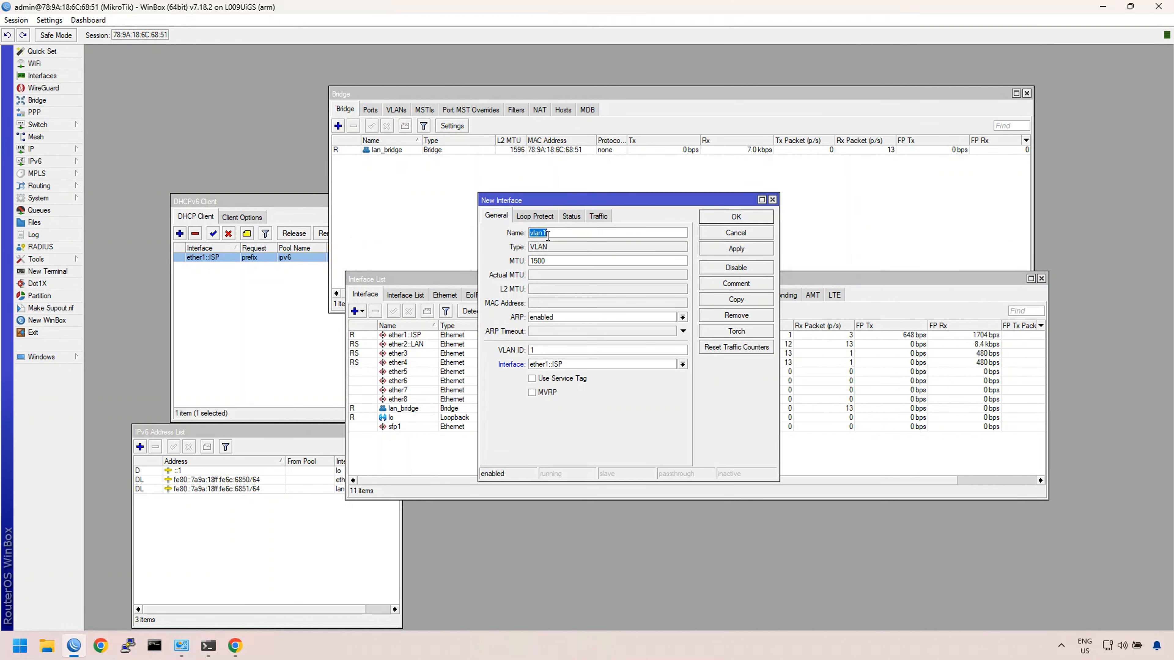
pyautogui.write('0')
pyautogui.click(543, 352)
pyautogui.click(566, 365)
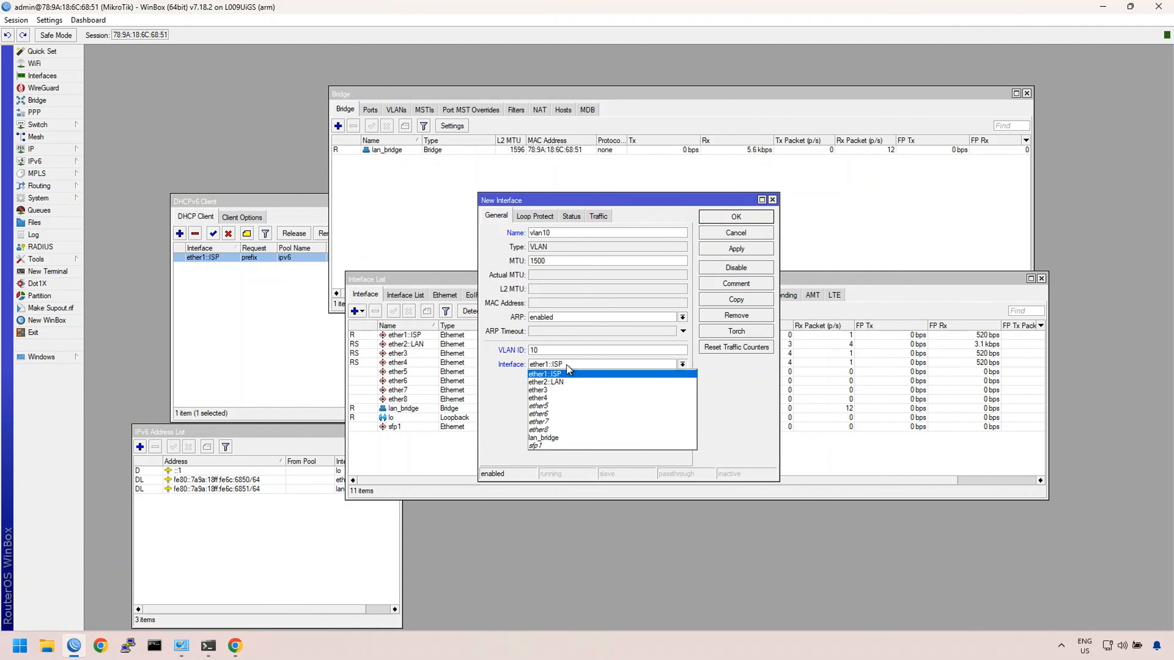
pyautogui.click(544, 438)
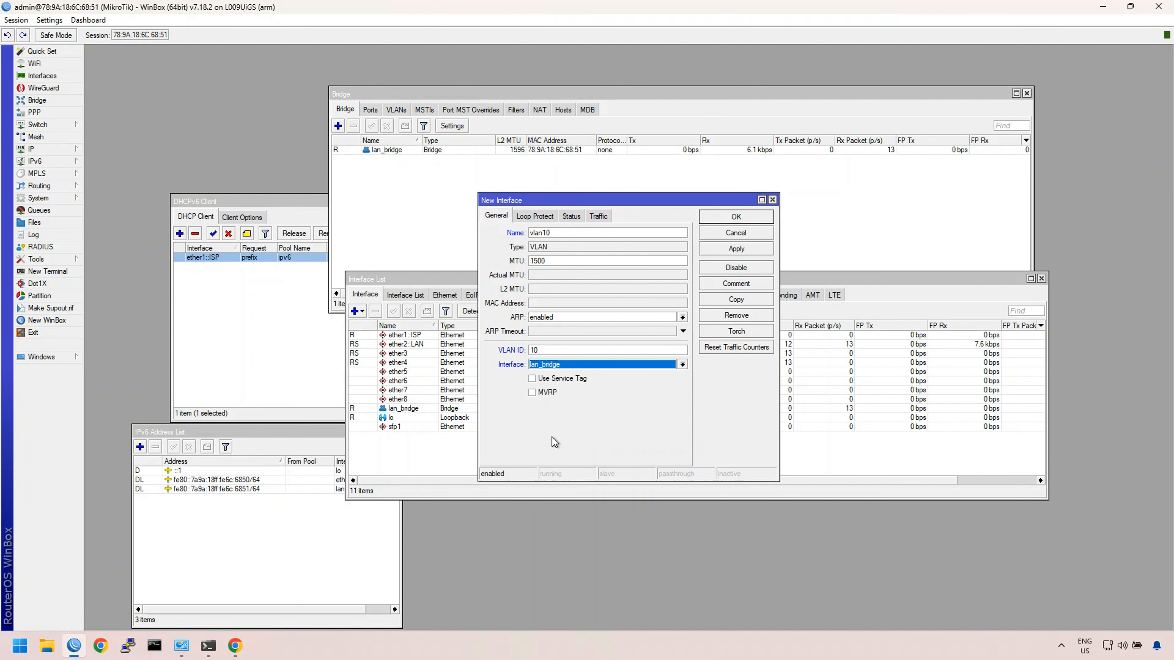
pyautogui.click(716, 217)
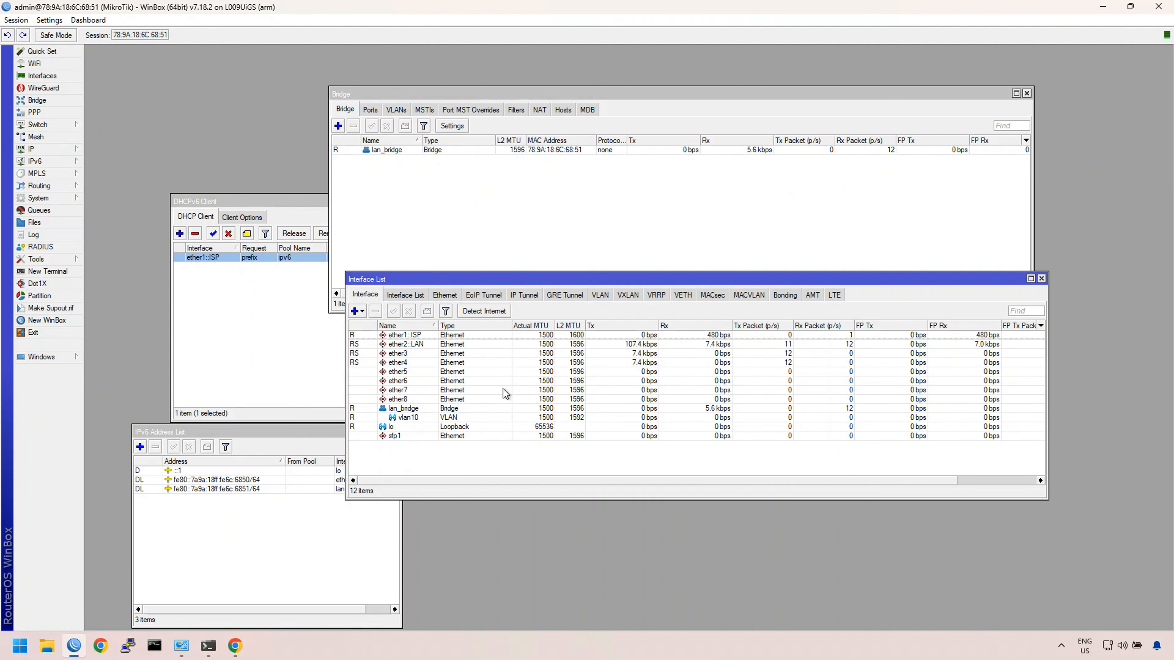
# Step: Create a VLAN interface named vlan20 with VLAN ID 20 on lan_bridge
pyautogui.click(358, 311)
pyautogui.click(376, 236)
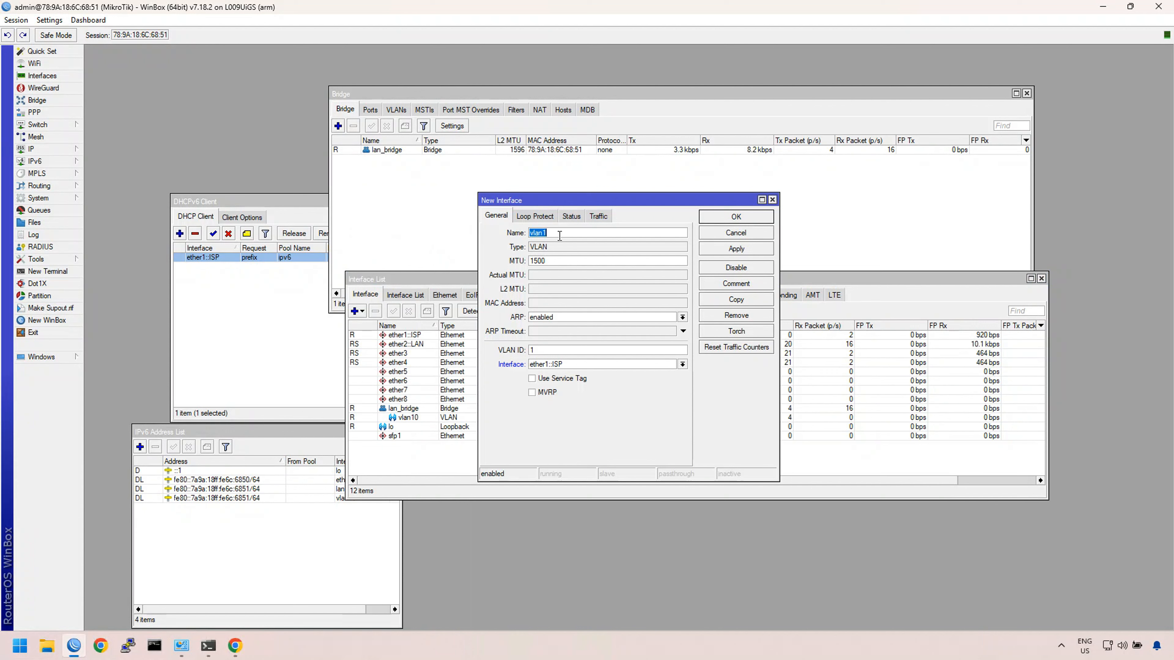
pyautogui.write('20')
pyautogui.moveTo(559, 350); pyautogui.dragTo(523, 352)
pyautogui.write('20')
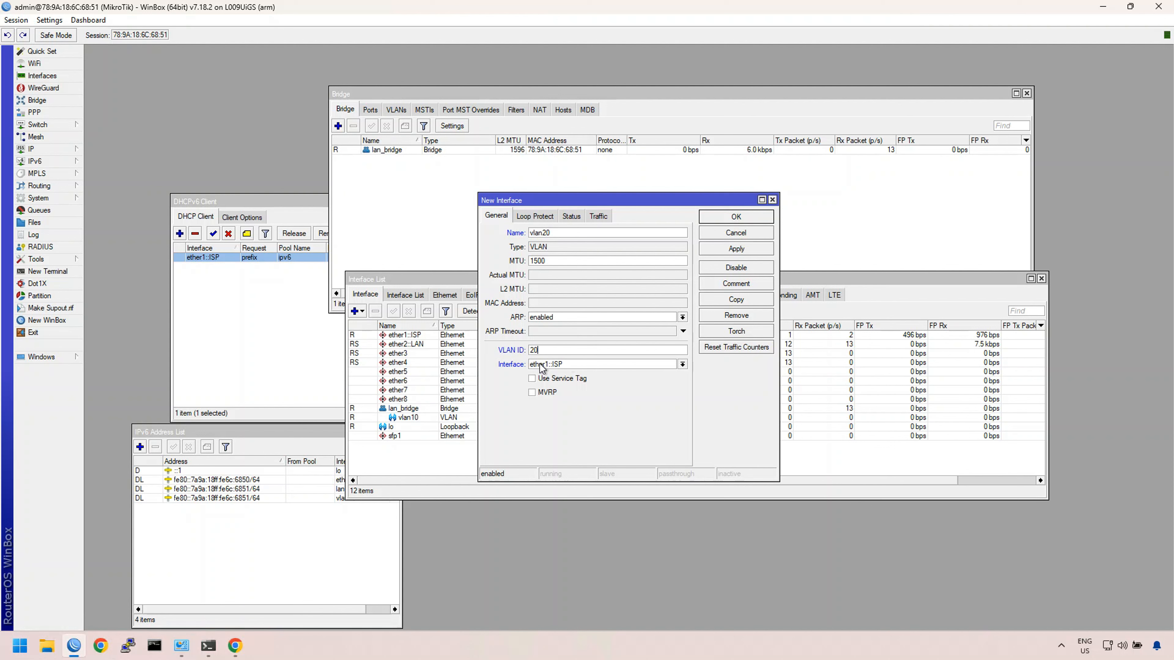
pyautogui.click(552, 365)
pyautogui.click(550, 439)
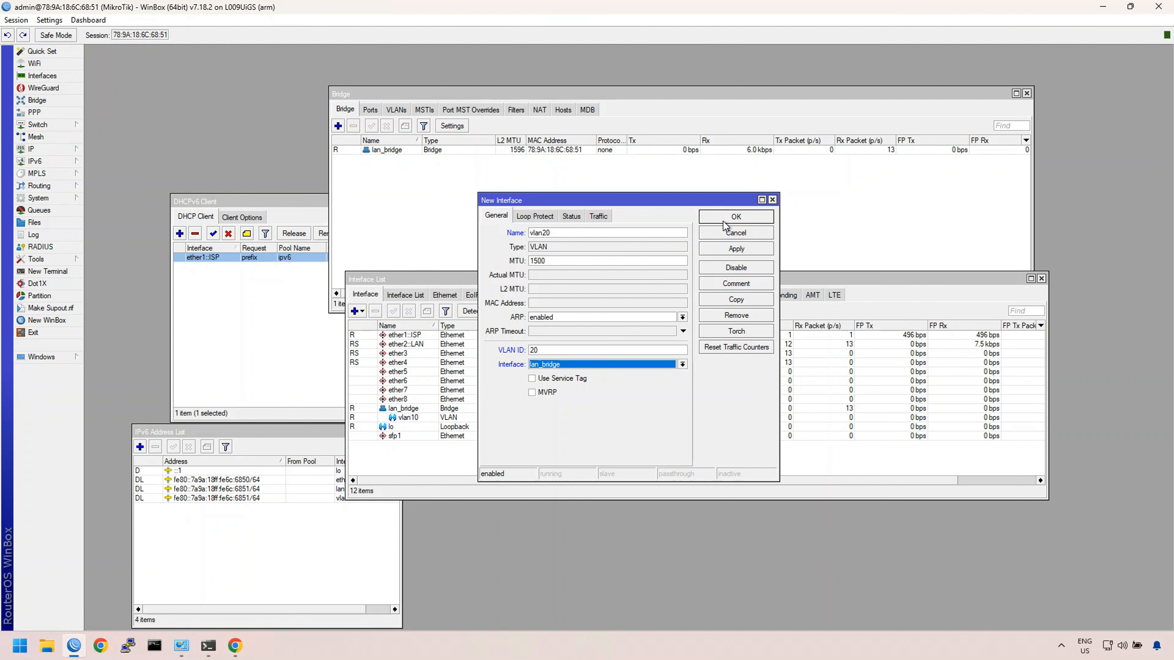
pyautogui.click(735, 216)
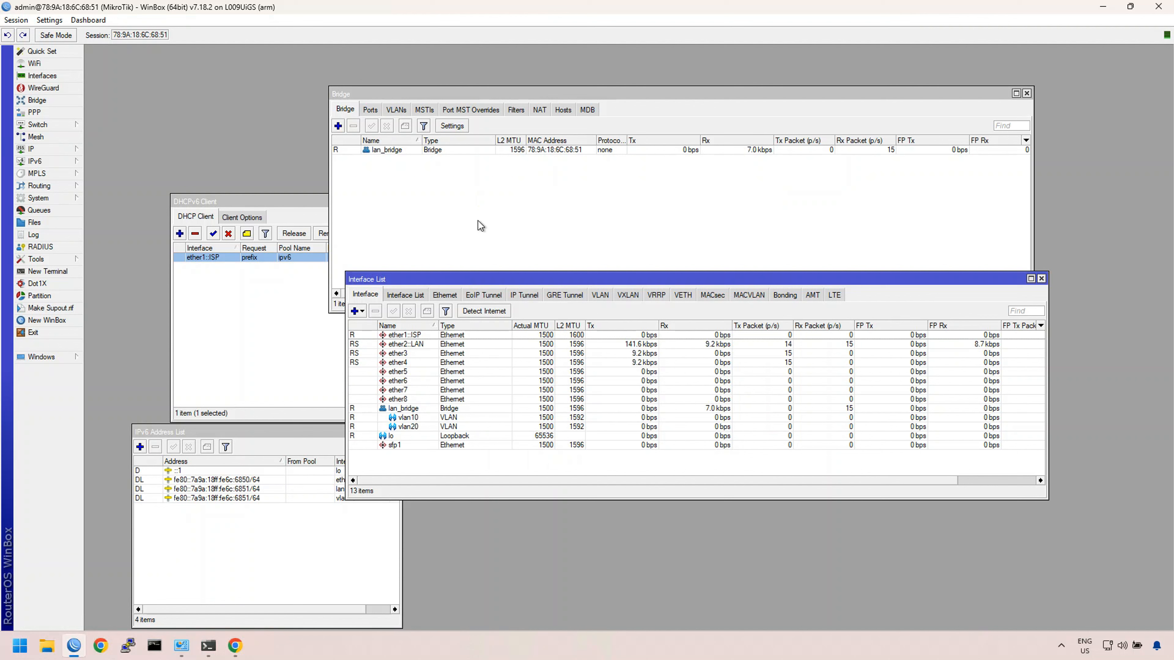
# Step: Create a VLAN interface named vlan30 with VLAN ID 30 on lan_bridge
pyautogui.click(358, 310)
pyautogui.click(381, 237)
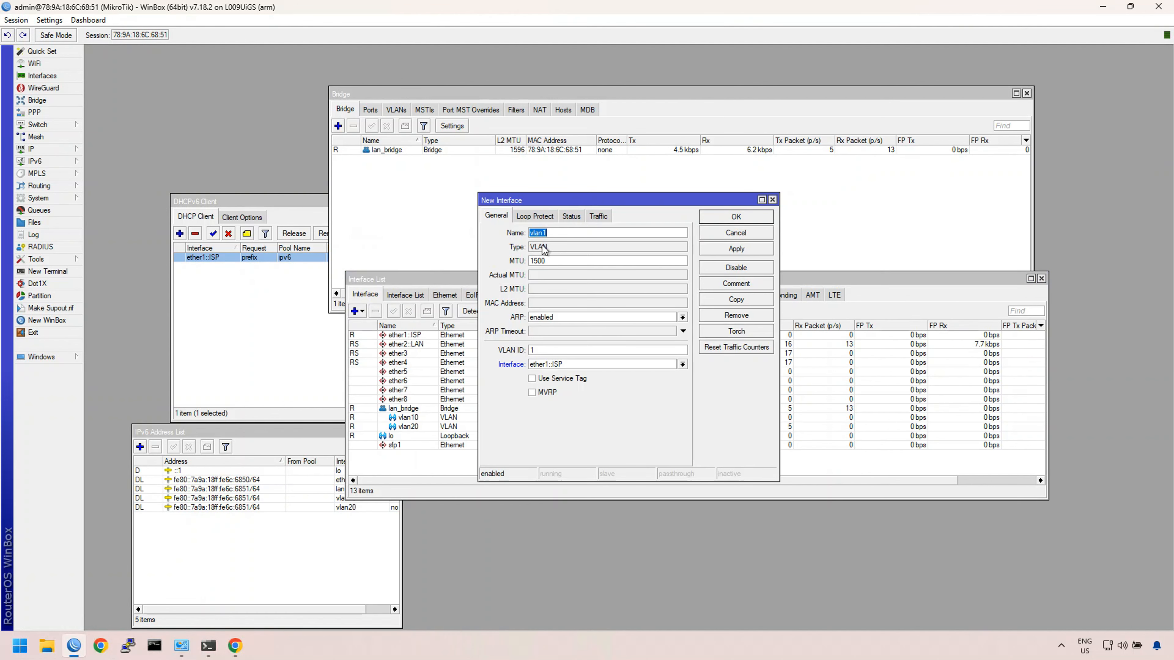
pyautogui.click(558, 233)
pyautogui.press('BackSpace')
pyautogui.write('3030')
pyautogui.click(548, 365)
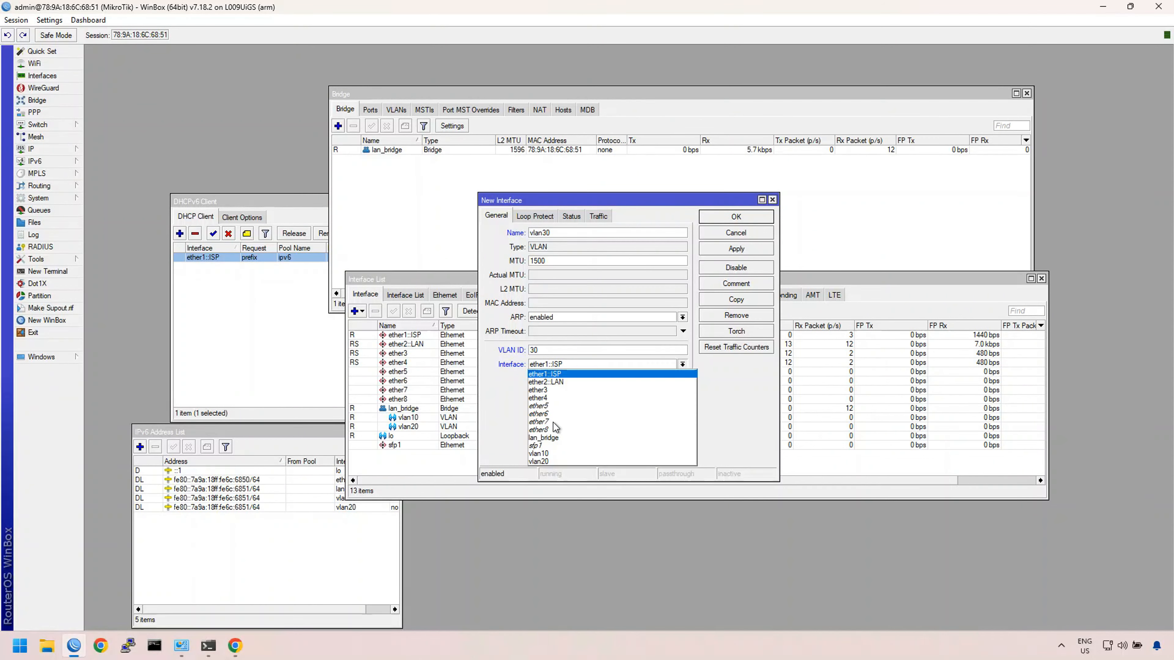
pyautogui.click(546, 443)
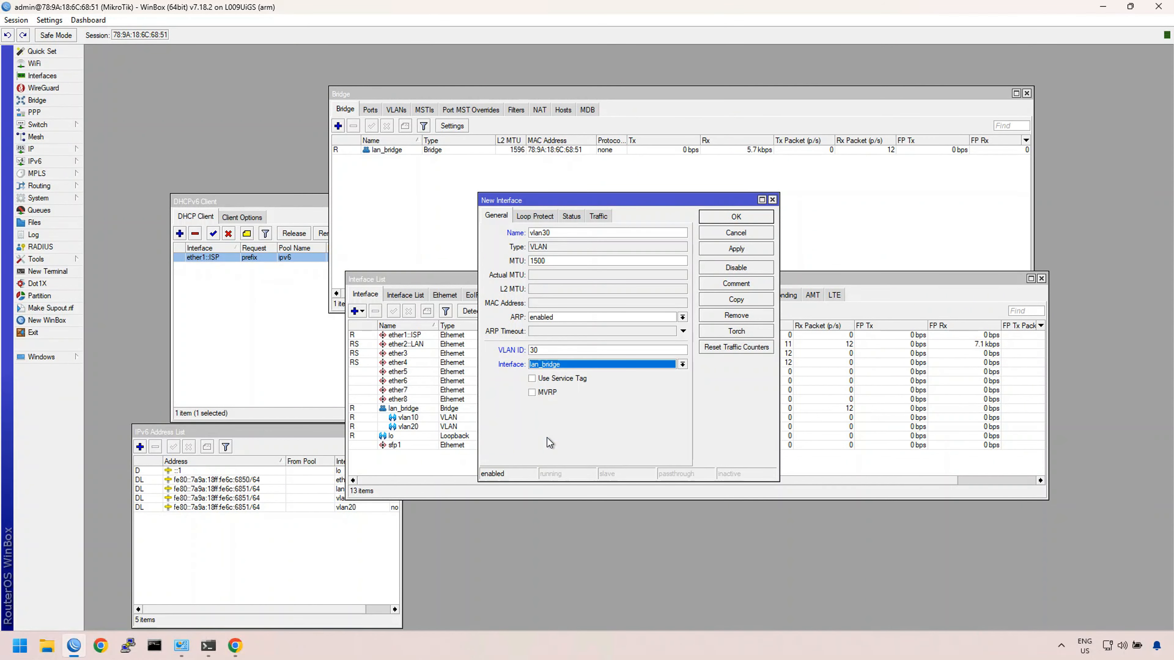
pyautogui.click(745, 217)
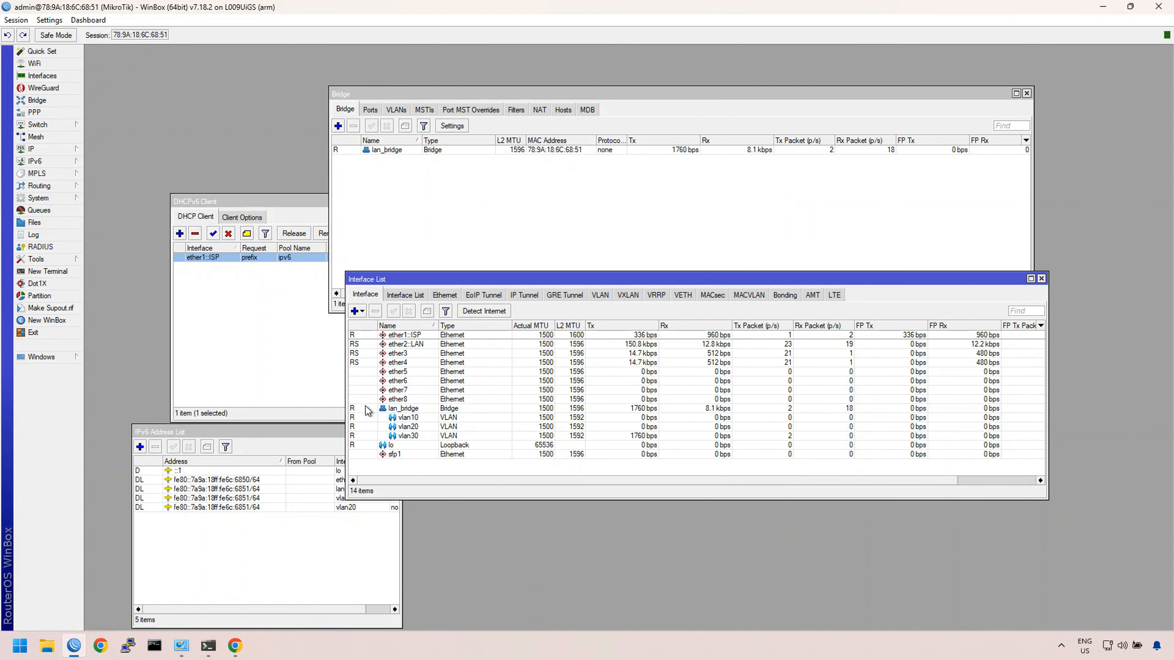
# Step: Start a new bridge VLAN entry on lan_bridge with VLAN ID 10
pyautogui.click(376, 410)
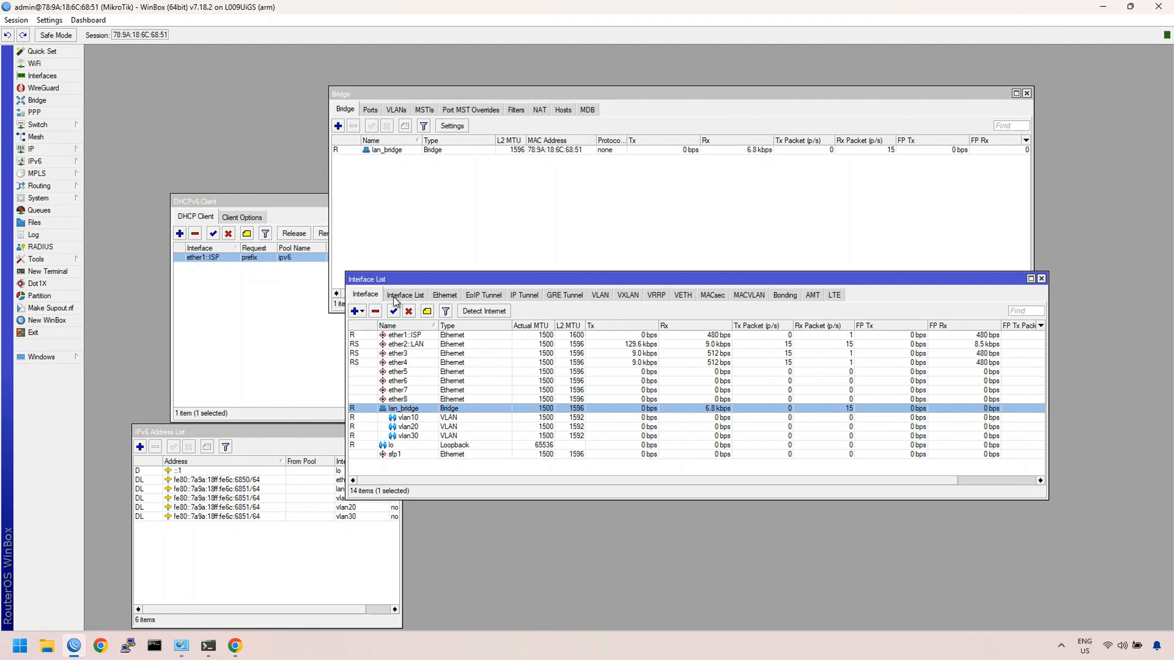
pyautogui.click(385, 196)
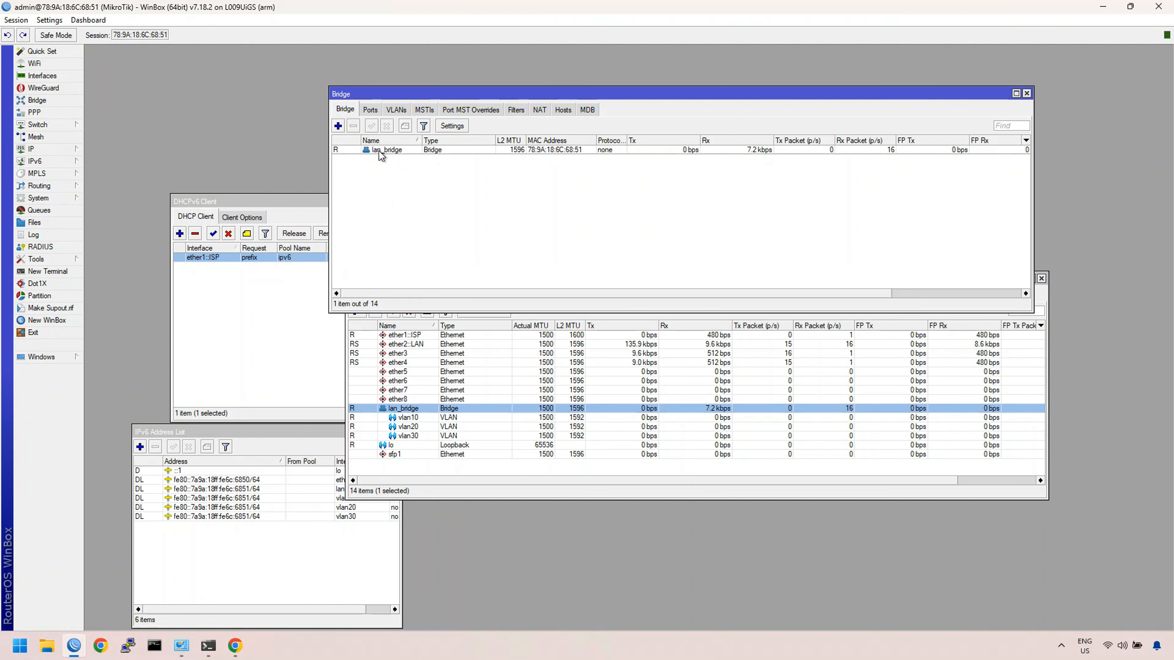
pyautogui.click(398, 109)
pyautogui.click(338, 126)
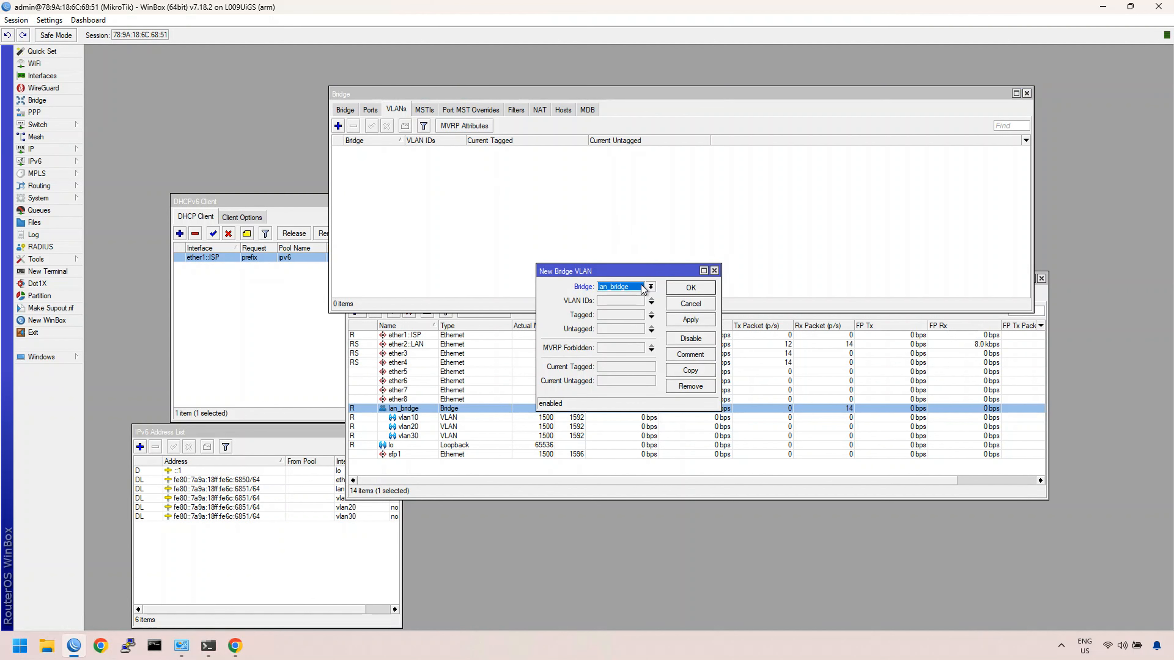
pyautogui.click(615, 302)
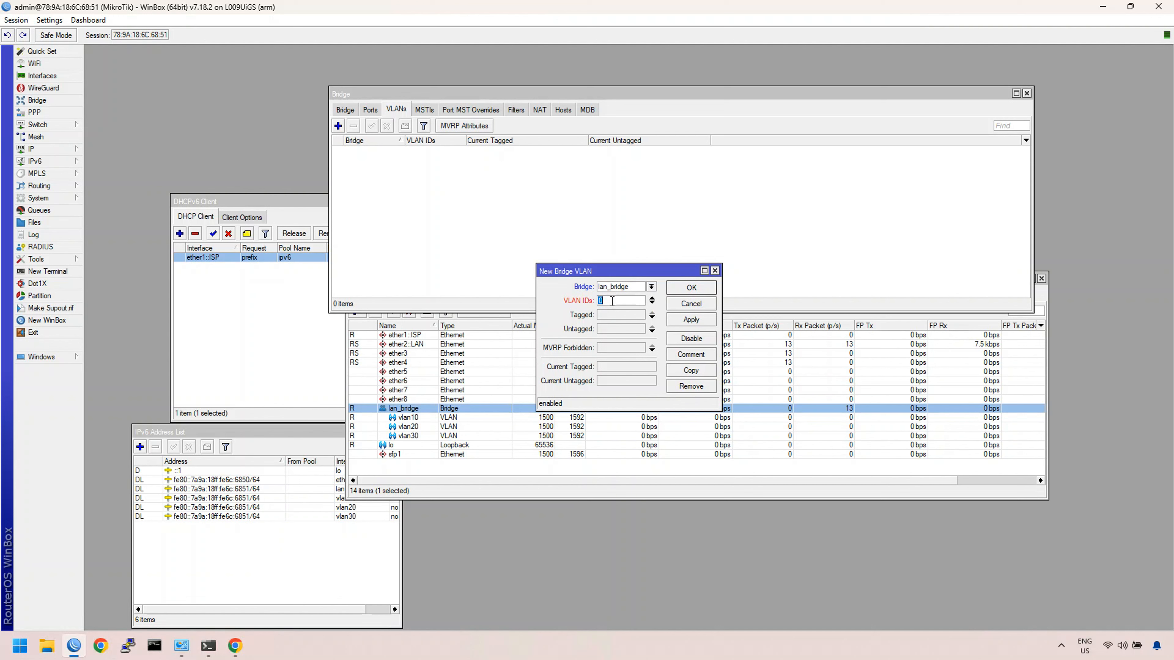
pyautogui.write('10')
pyautogui.moveTo(578, 275); pyautogui.dragTo(528, 219)
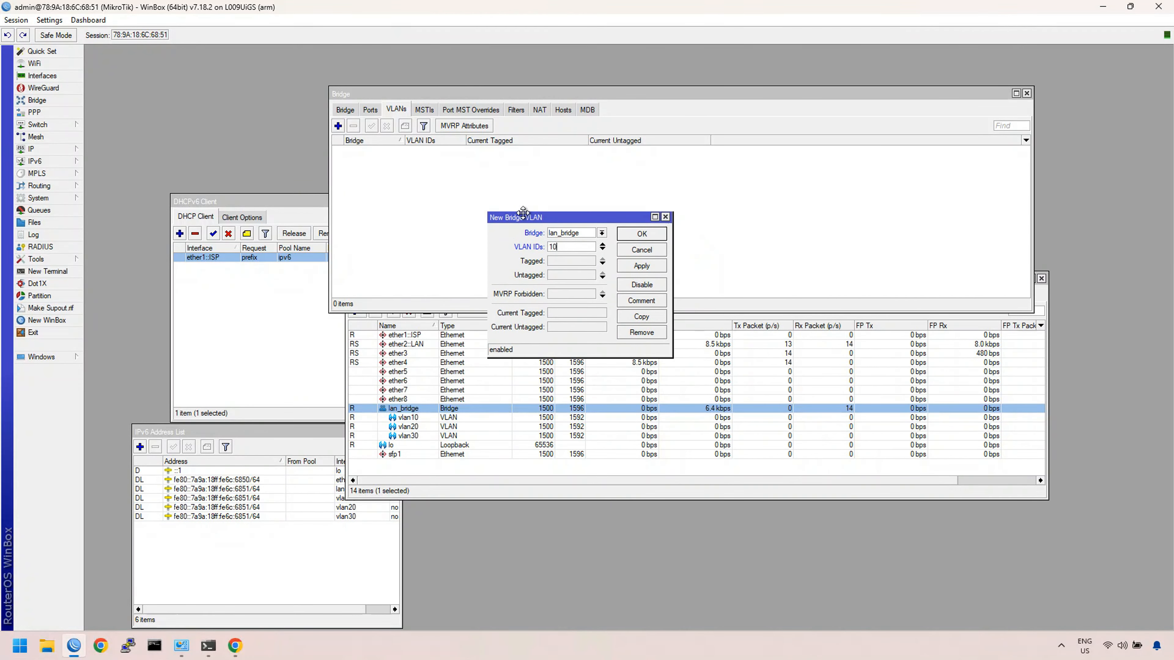
pyautogui.click(554, 249)
pyautogui.moveTo(567, 245); pyautogui.dragTo(547, 245)
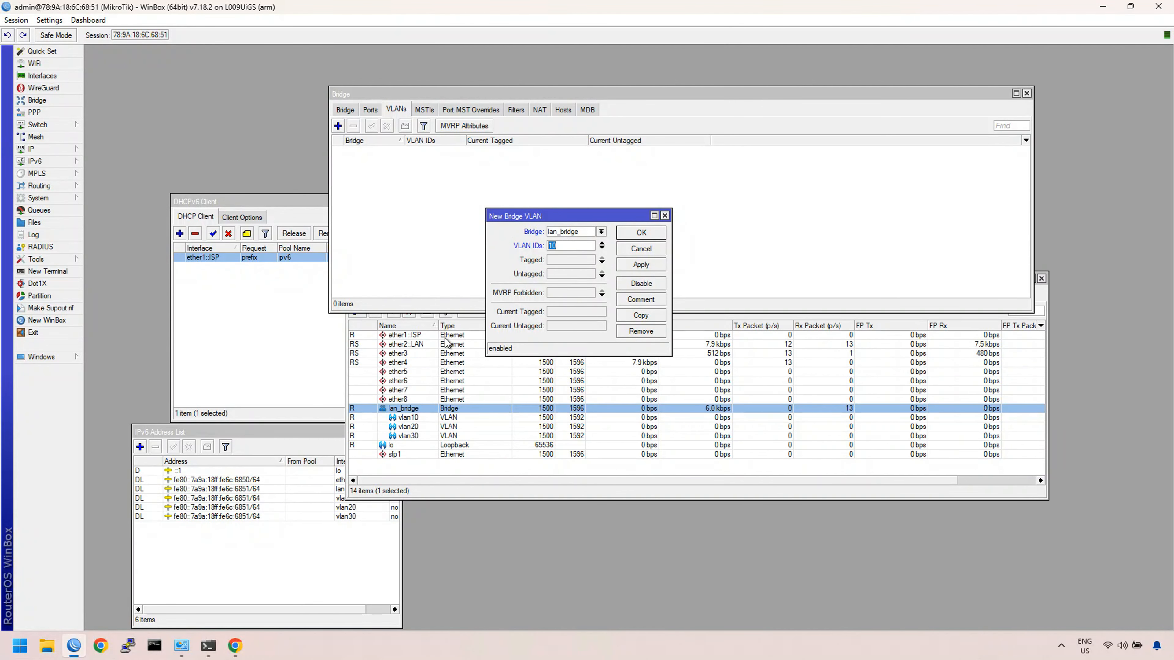
# Step: Set lan_bridge as tagged and ether2::LAN as untagged for the VLAN 10 entry, and save it
pyautogui.click(562, 264)
pyautogui.click(605, 260)
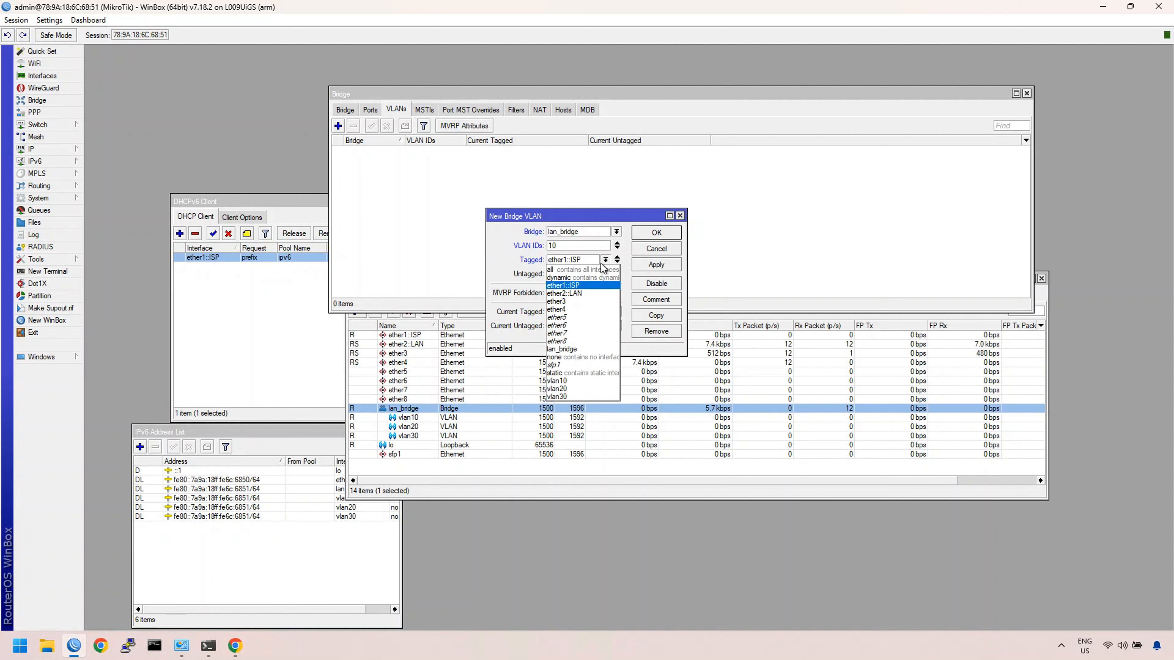
pyautogui.click(573, 349)
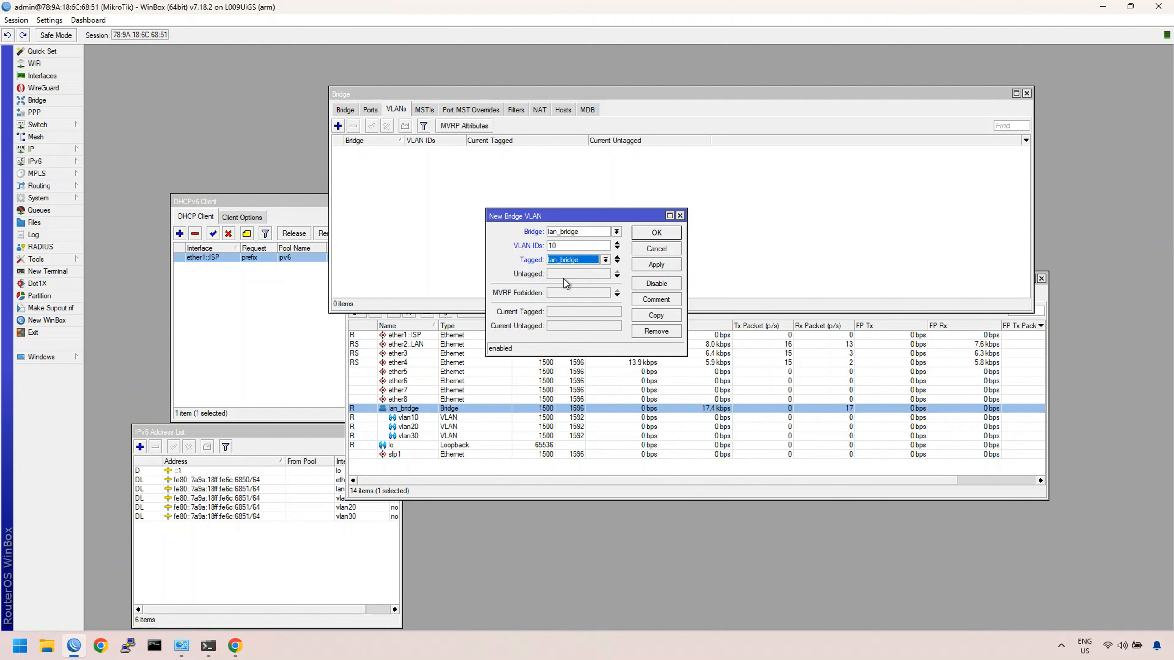
pyautogui.click(590, 277)
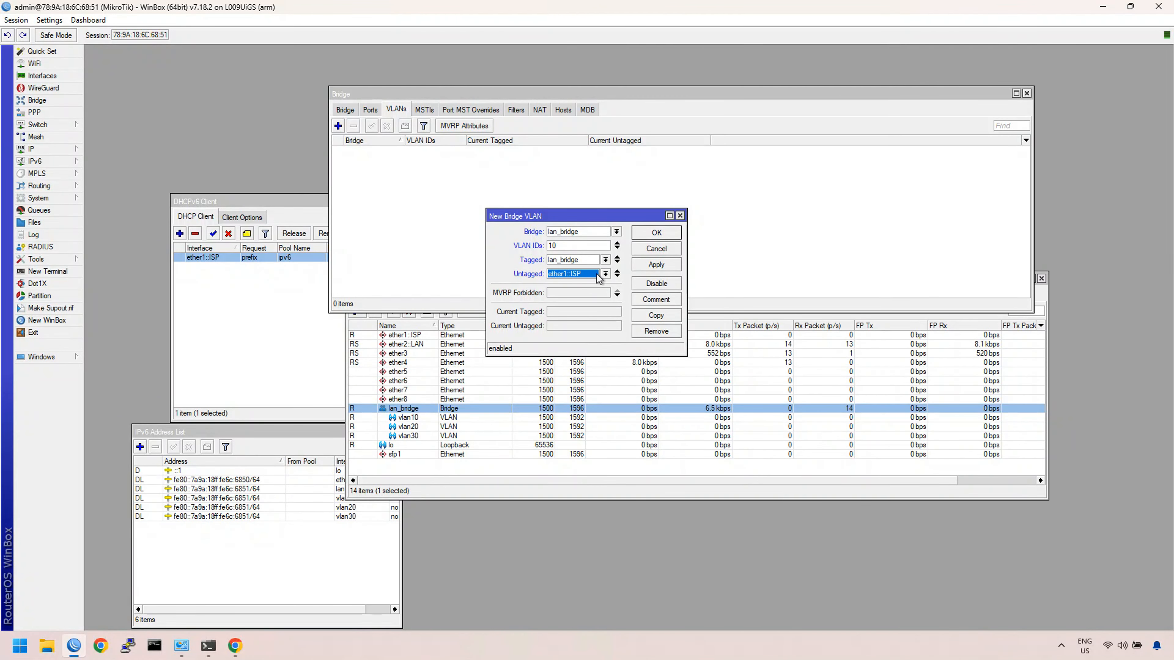
pyautogui.click(598, 274)
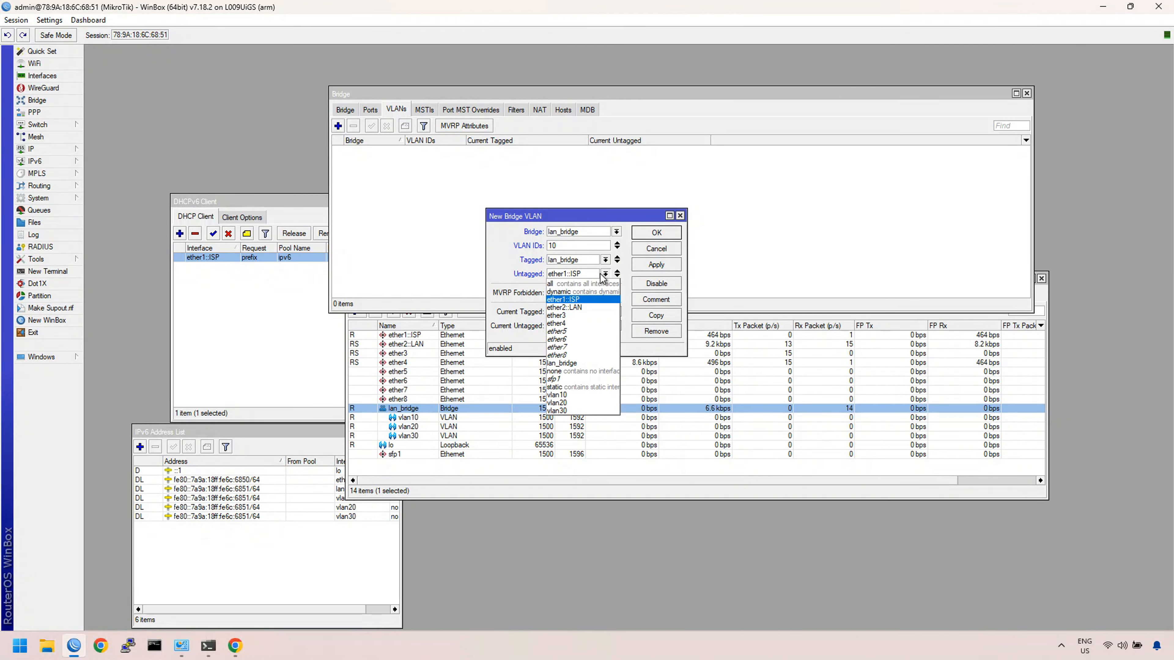
pyautogui.click(581, 307)
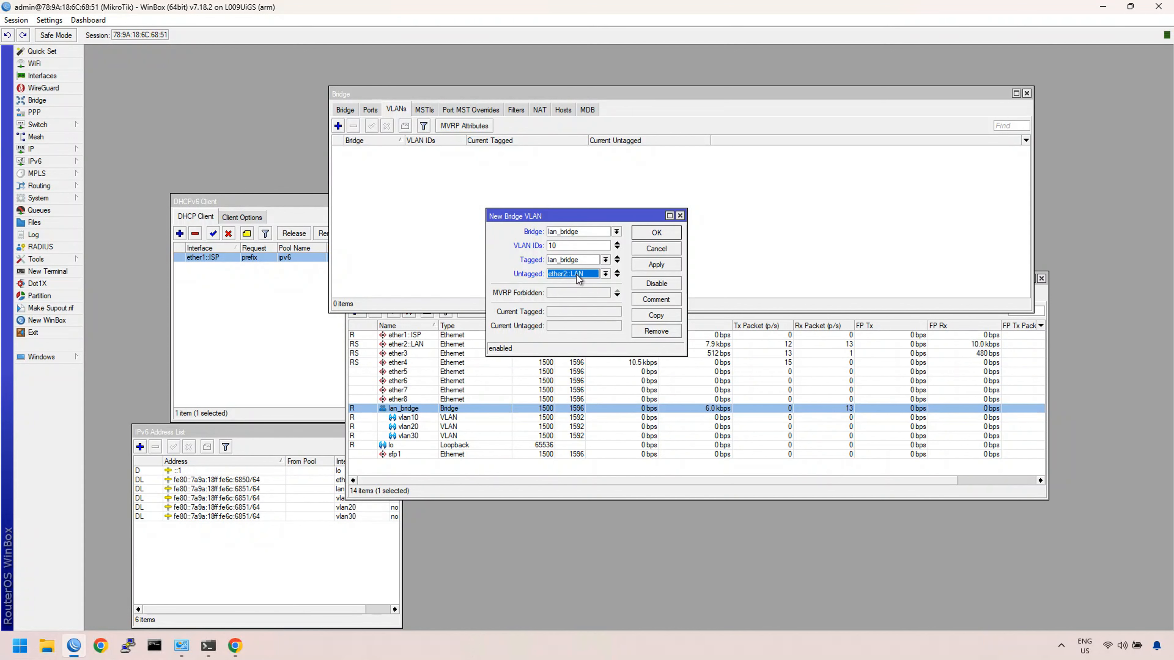
pyautogui.click(638, 235)
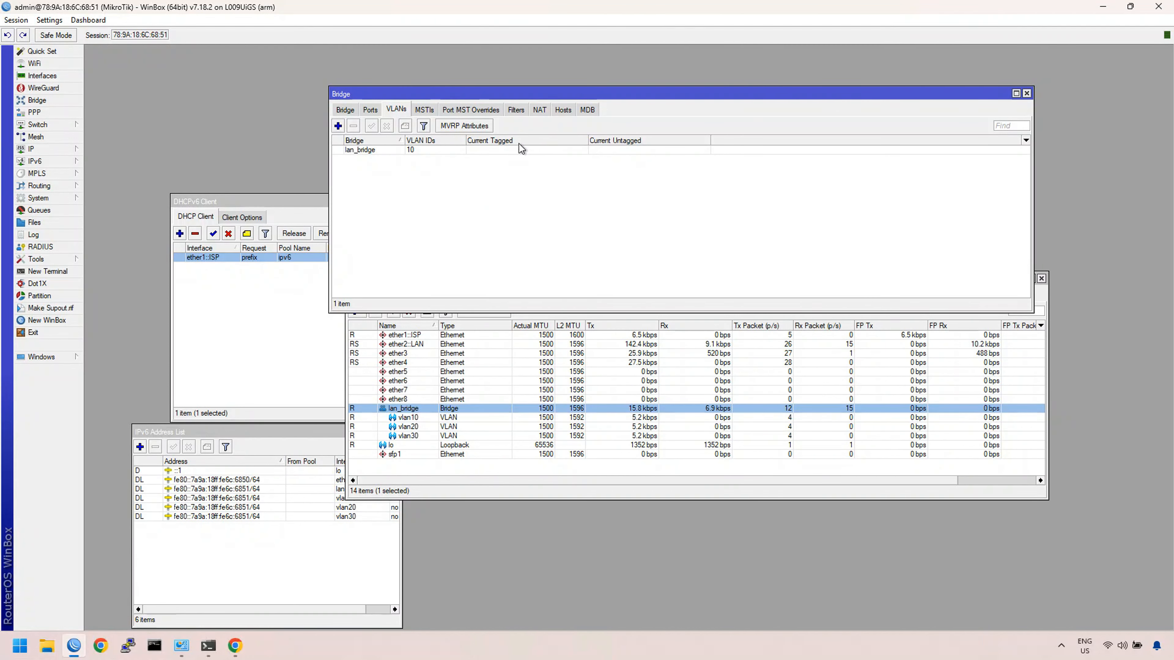
# Step: Start another bridge VLAN entry on lan_bridge with VLAN IDs 20 and 30
pyautogui.click(338, 125)
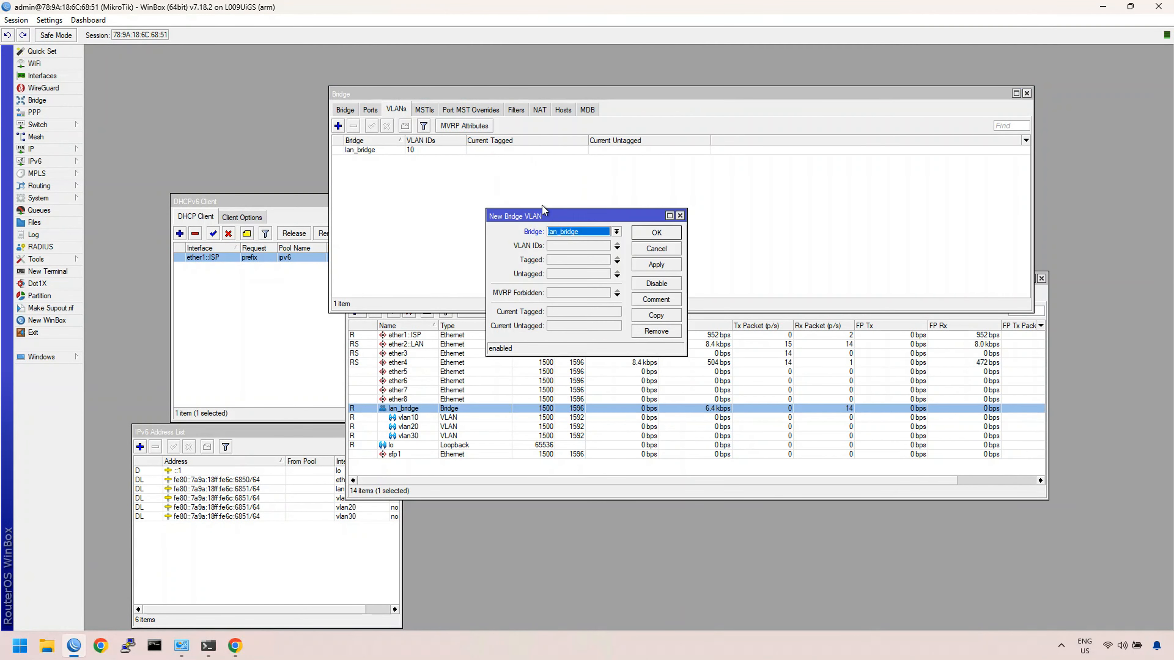
pyautogui.click(571, 247)
pyautogui.write('20')
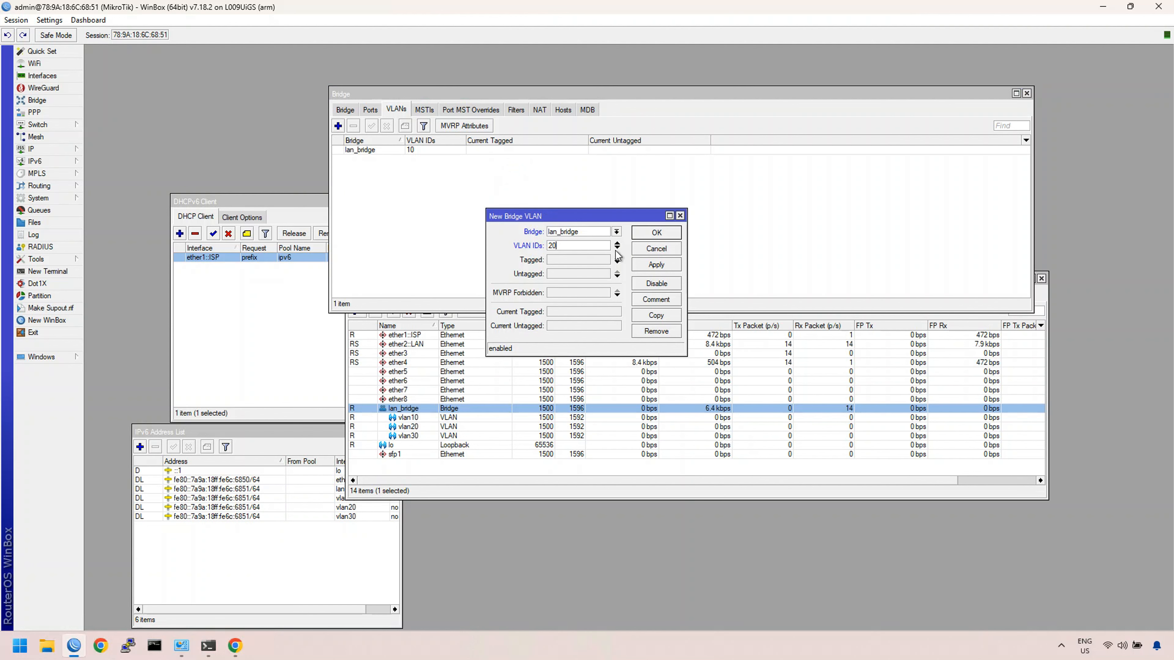
pyautogui.click(617, 249)
pyautogui.write('30')
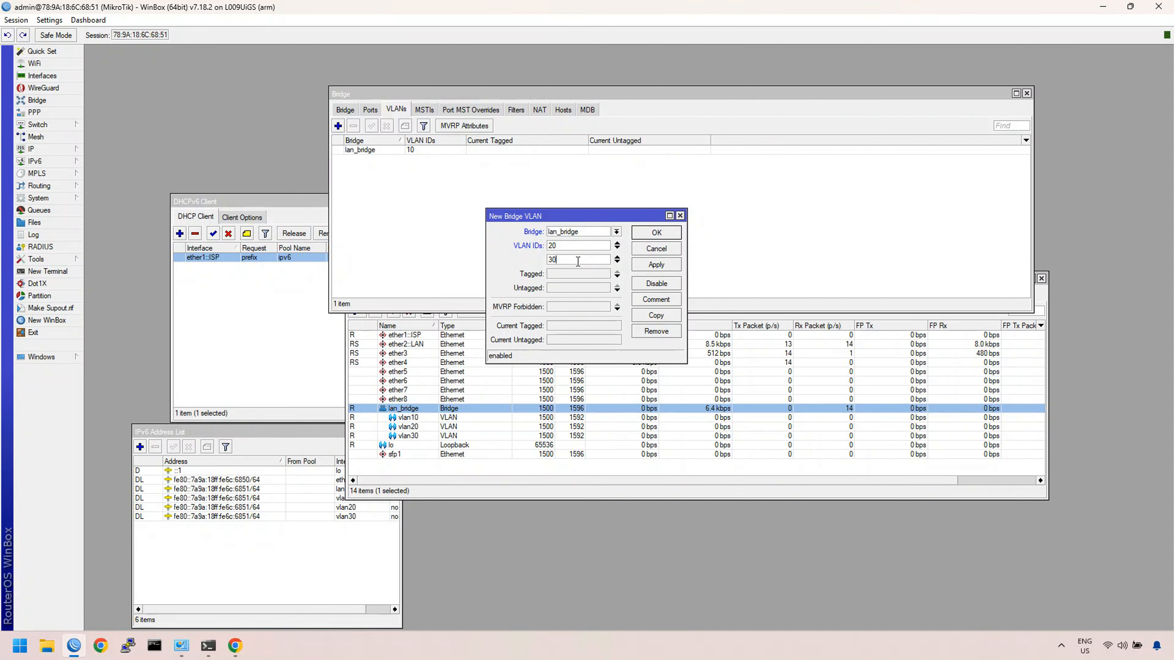
pyautogui.click(618, 262)
pyautogui.click(618, 250)
pyautogui.write('30')
# Step: Set ether3 and lan_bridge as tagged for the VLAN 20 and 30 entry, and save it
pyautogui.click(617, 276)
pyautogui.click(586, 274)
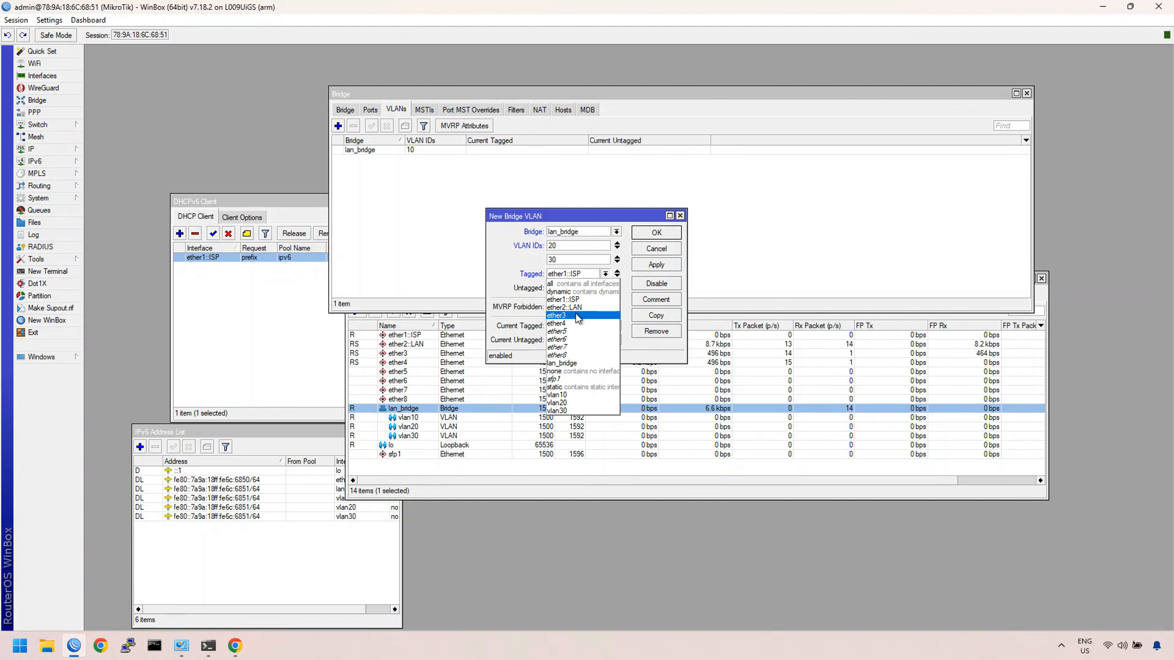
pyautogui.click(576, 315)
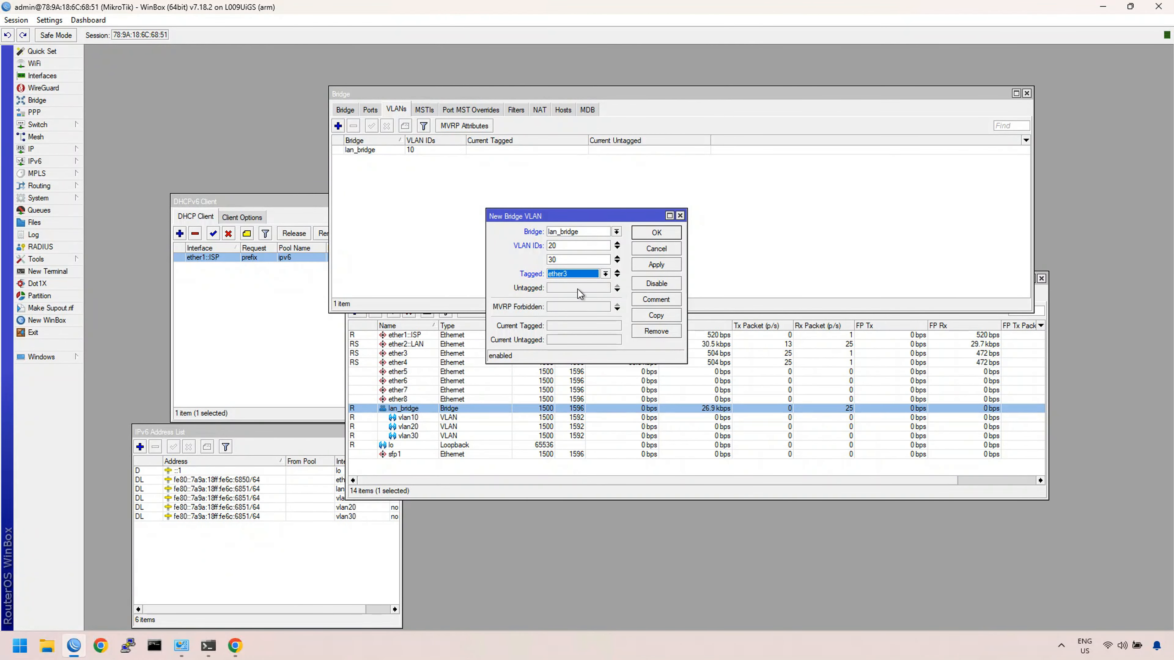
pyautogui.click(617, 277)
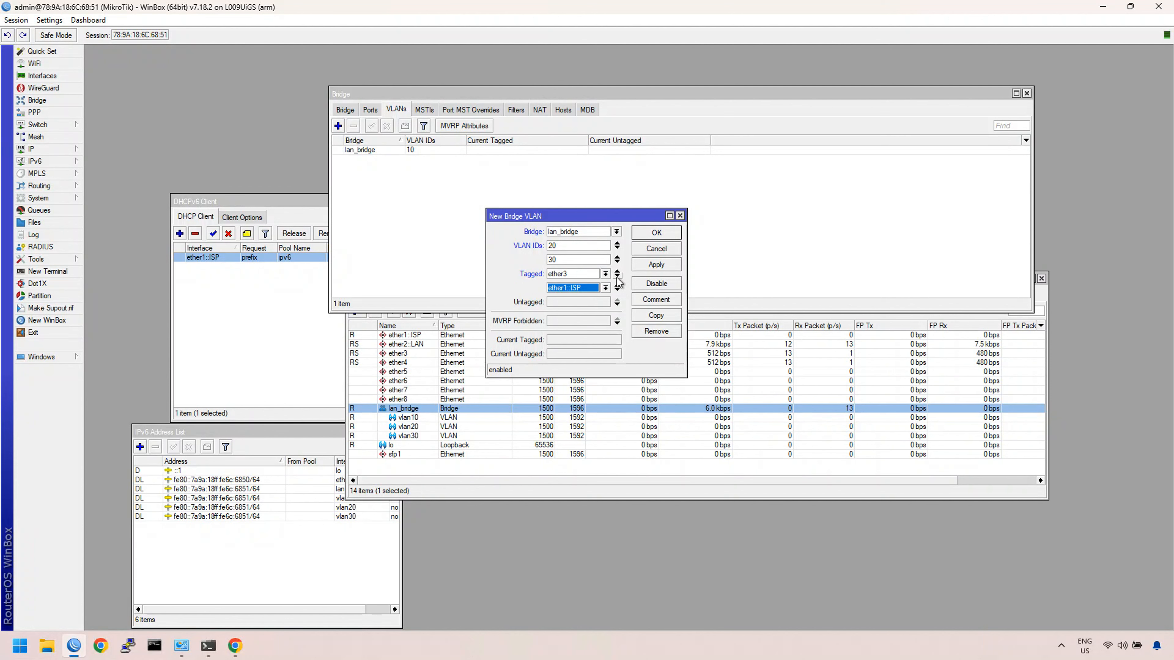
pyautogui.click(584, 288)
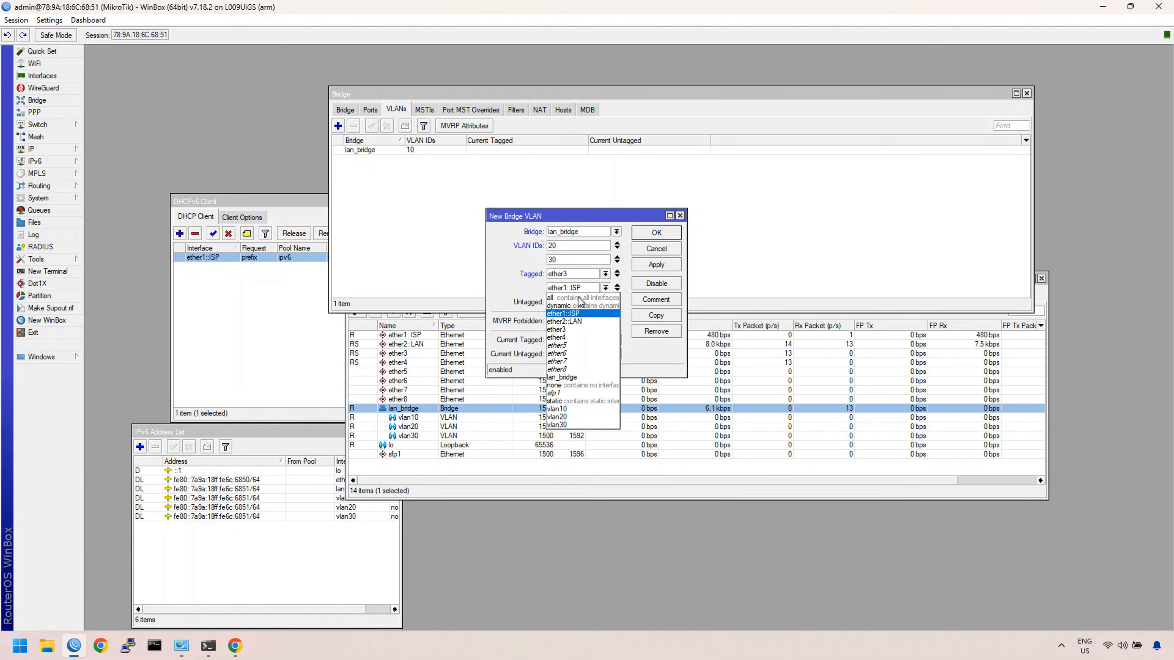
pyautogui.click(576, 380)
pyautogui.click(656, 234)
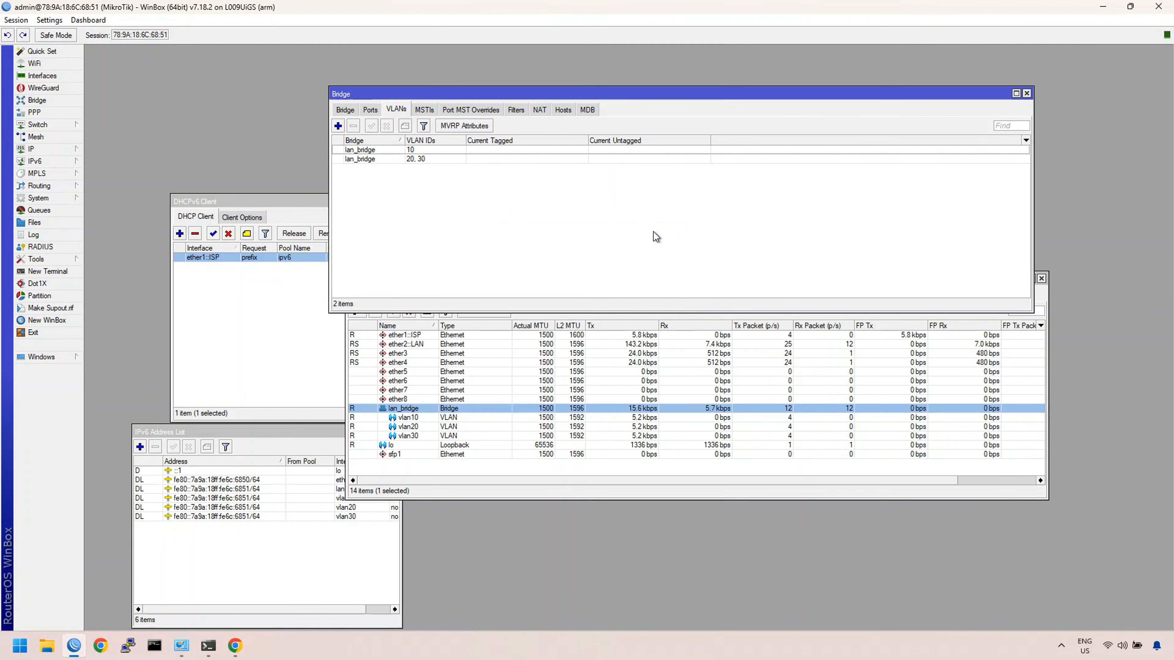
# Step: Set the PVID of bridge port ether2::LAN to 10 and save the port
pyautogui.click(370, 110)
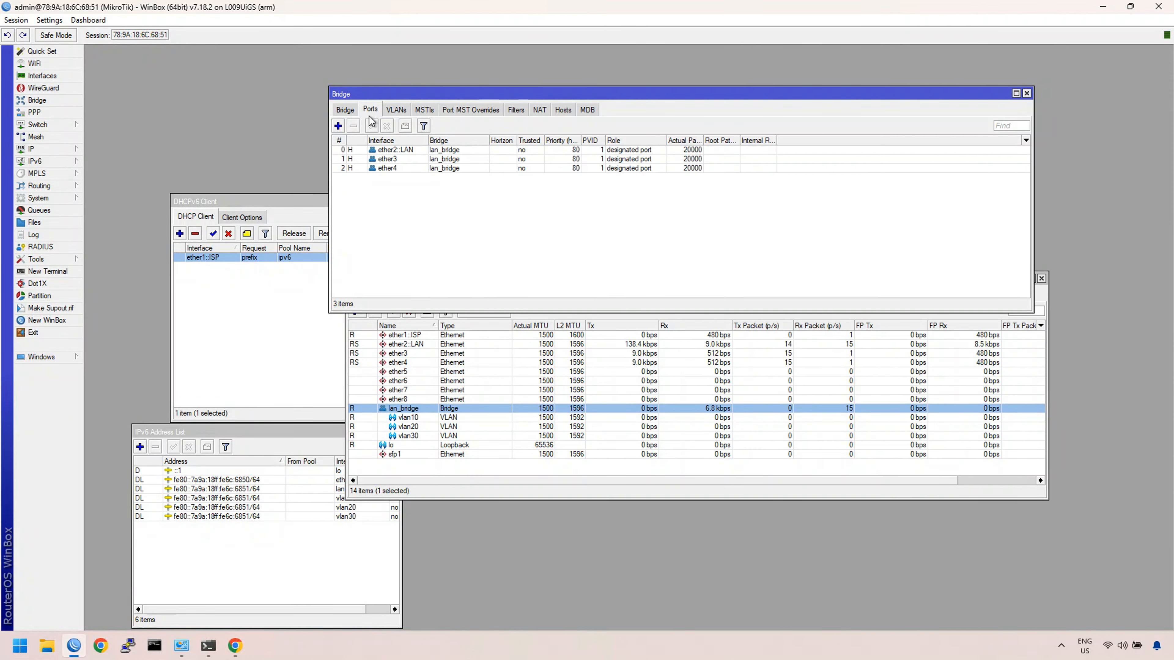
pyautogui.doubleClick(397, 150)
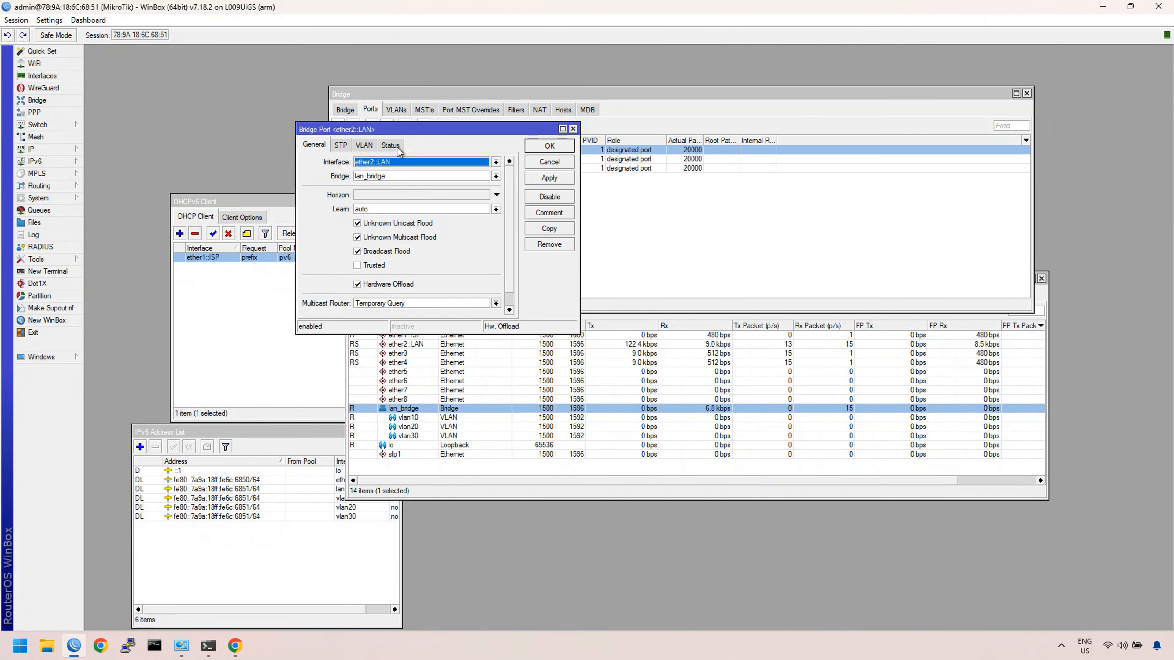
pyautogui.click(364, 145)
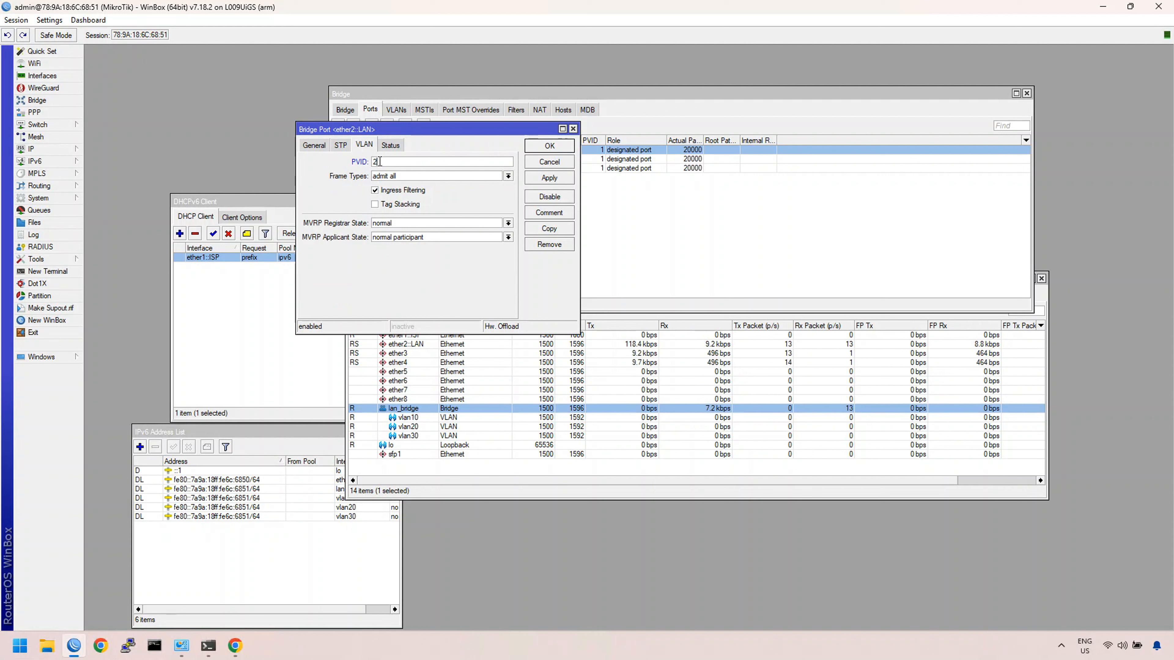
pyautogui.press('BackSpace')
pyautogui.write('10')
pyautogui.click(535, 146)
# Step: Set the frame types of bridge port ether3 to admit only VLAN tagged and save the port
pyautogui.doubleClick(394, 160)
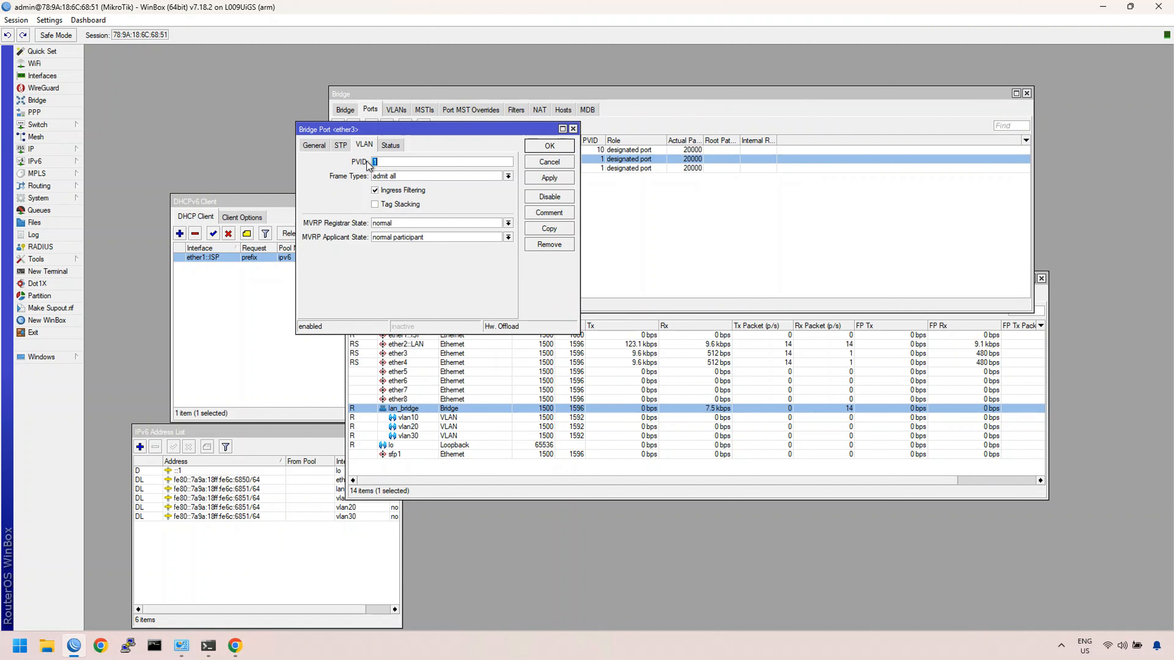
pyautogui.press('BackSpace')
pyautogui.click(406, 174)
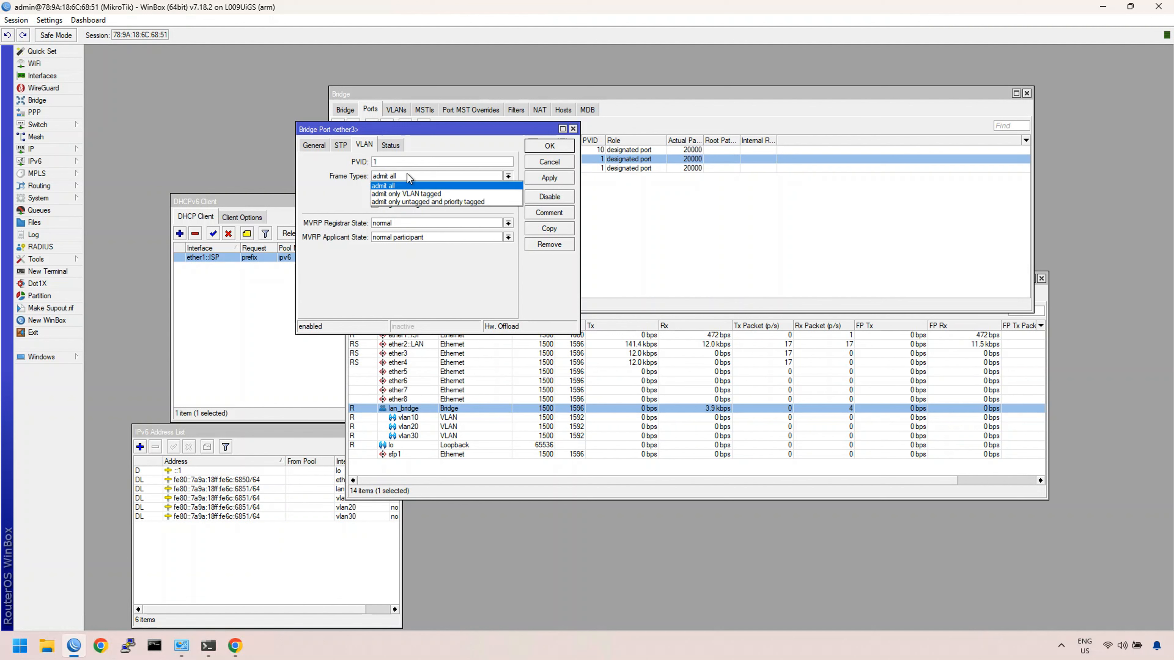
pyautogui.click(437, 194)
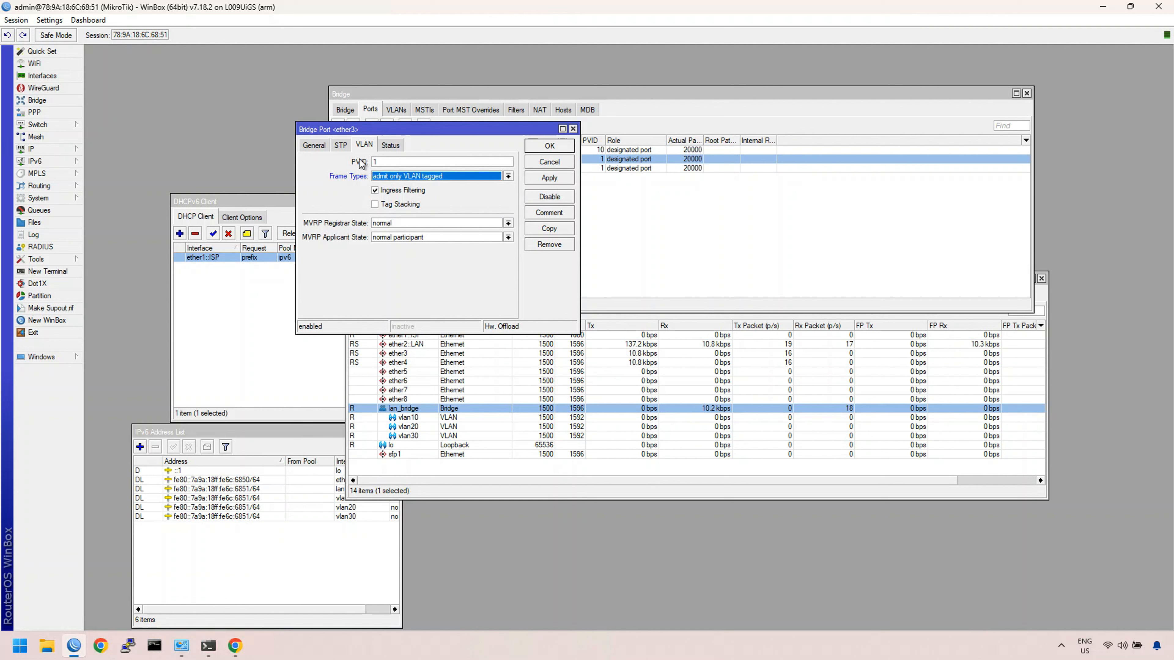
pyautogui.click(547, 148)
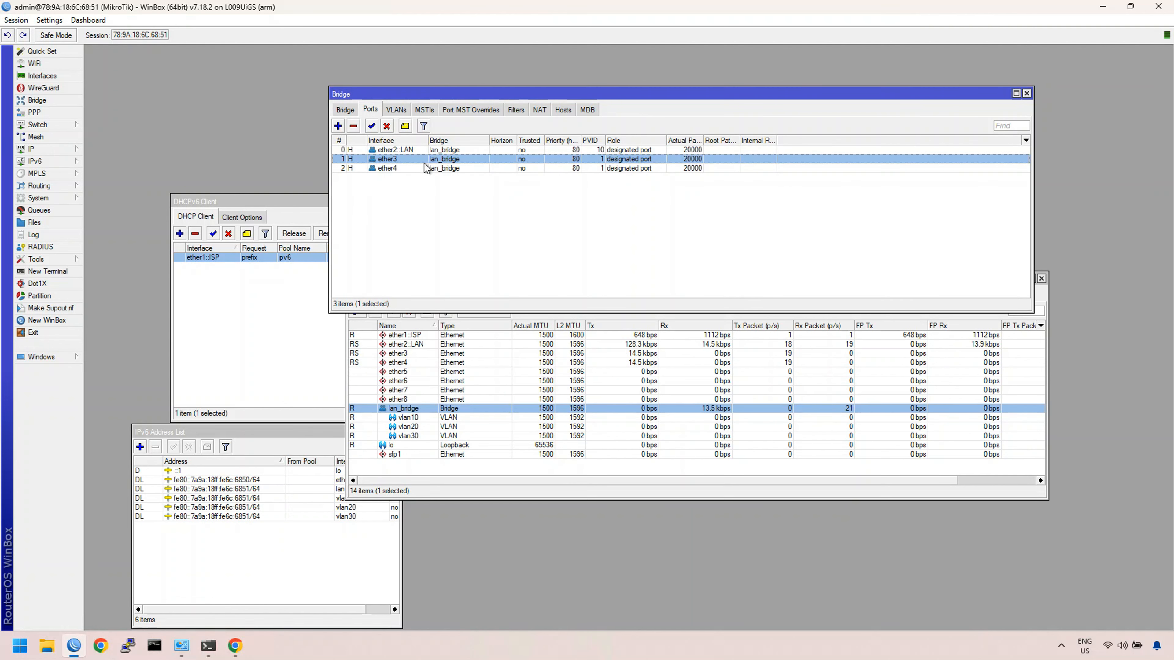
# Step: Remove ether4 from the bridge ports and show the bridge VLAN table
pyautogui.click(423, 169)
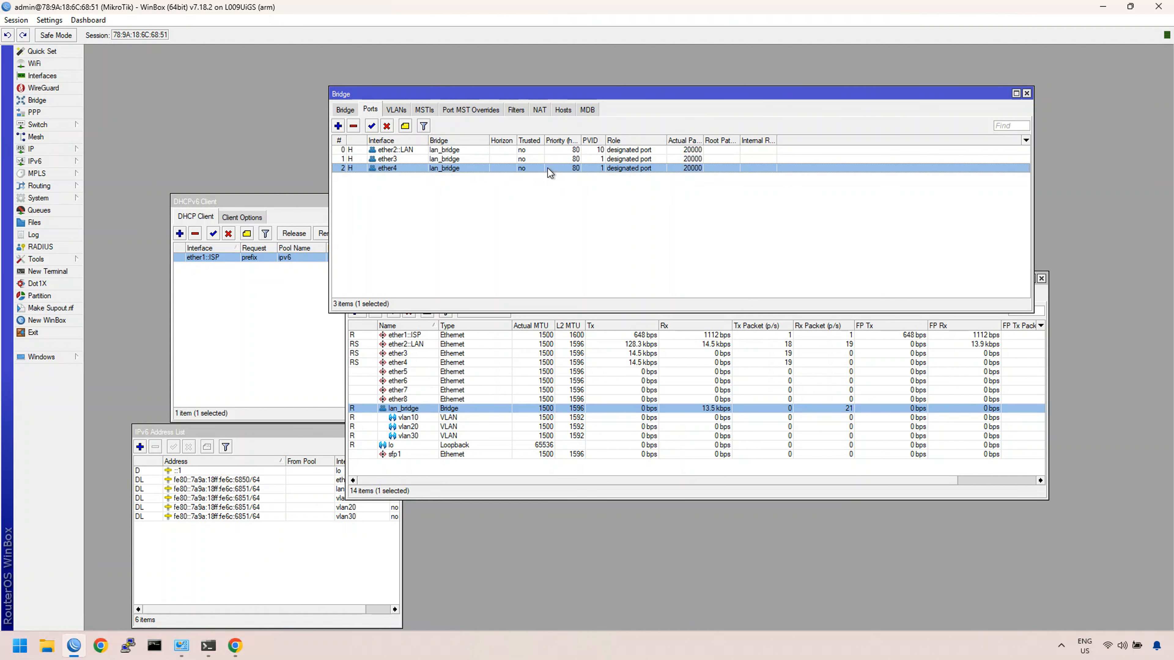
pyautogui.click(354, 126)
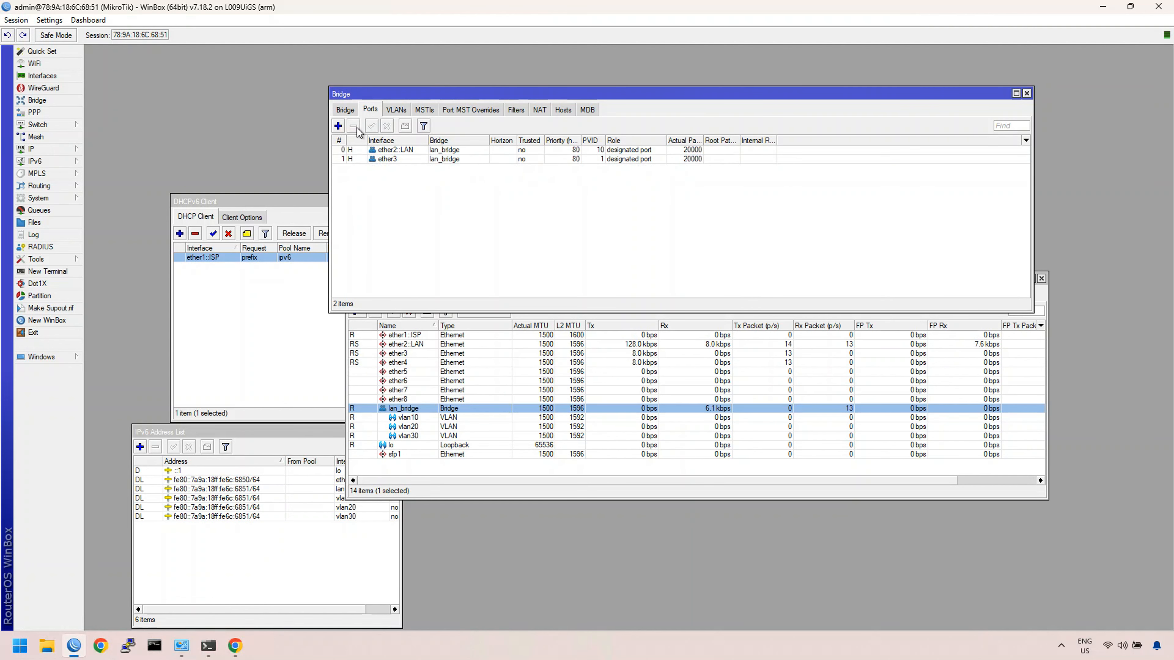
pyautogui.click(390, 110)
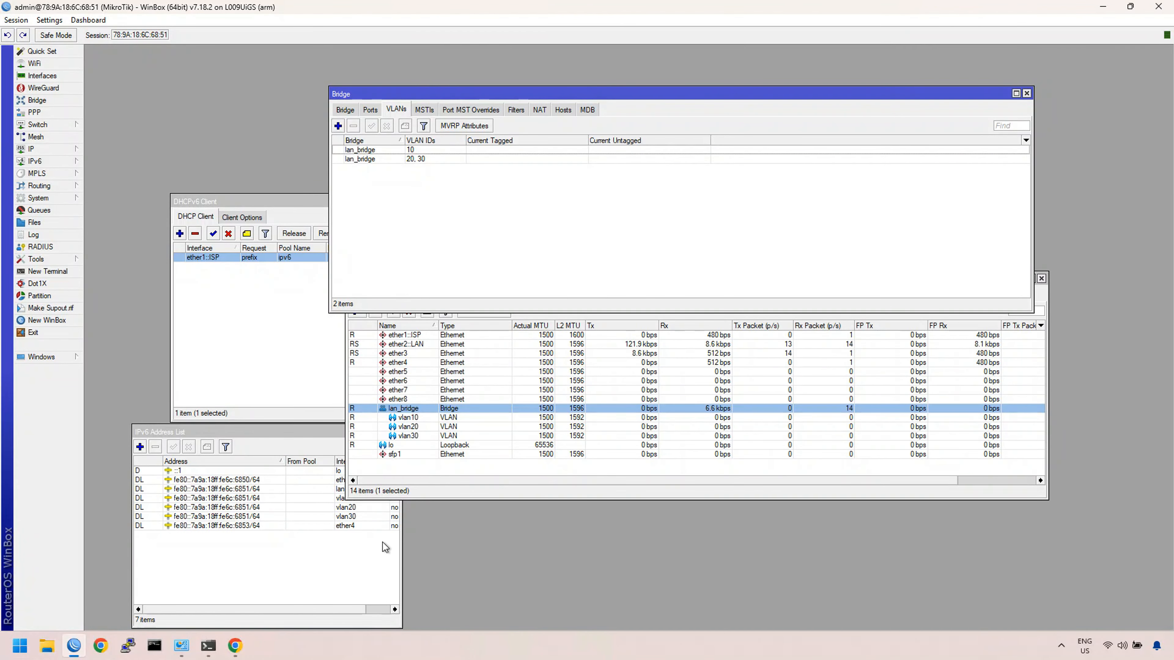
# Step: Enable VLAN filtering on lan_bridge, set its frame types to admit only VLAN tagged, and save the bridge
pyautogui.click(346, 110)
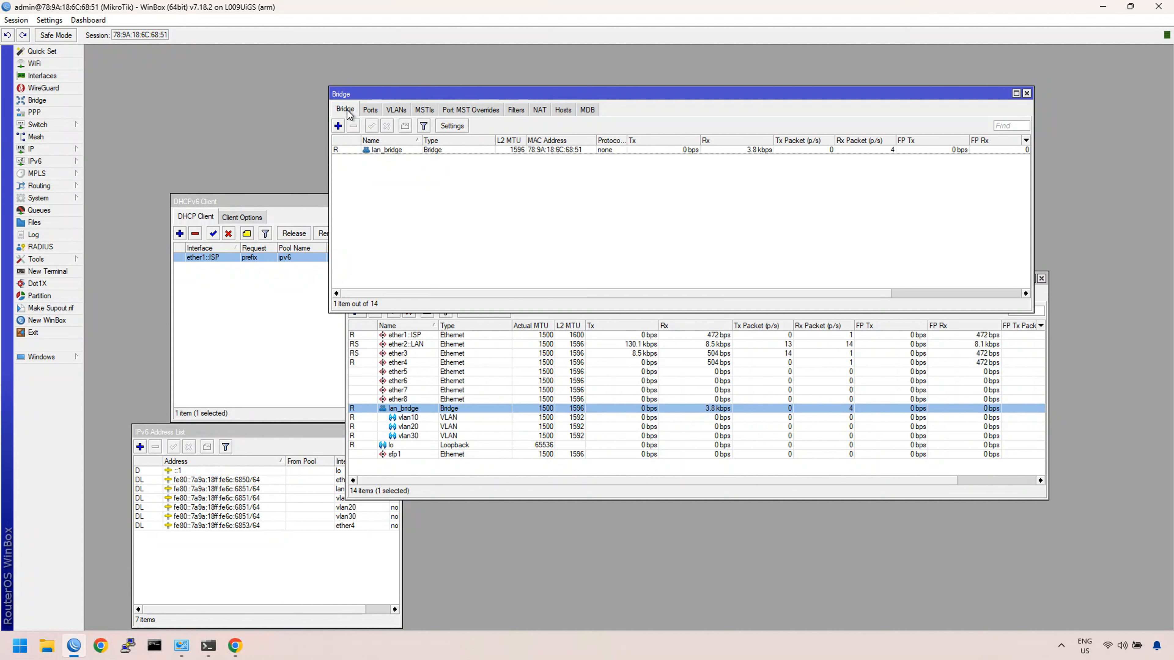
pyautogui.doubleClick(391, 149)
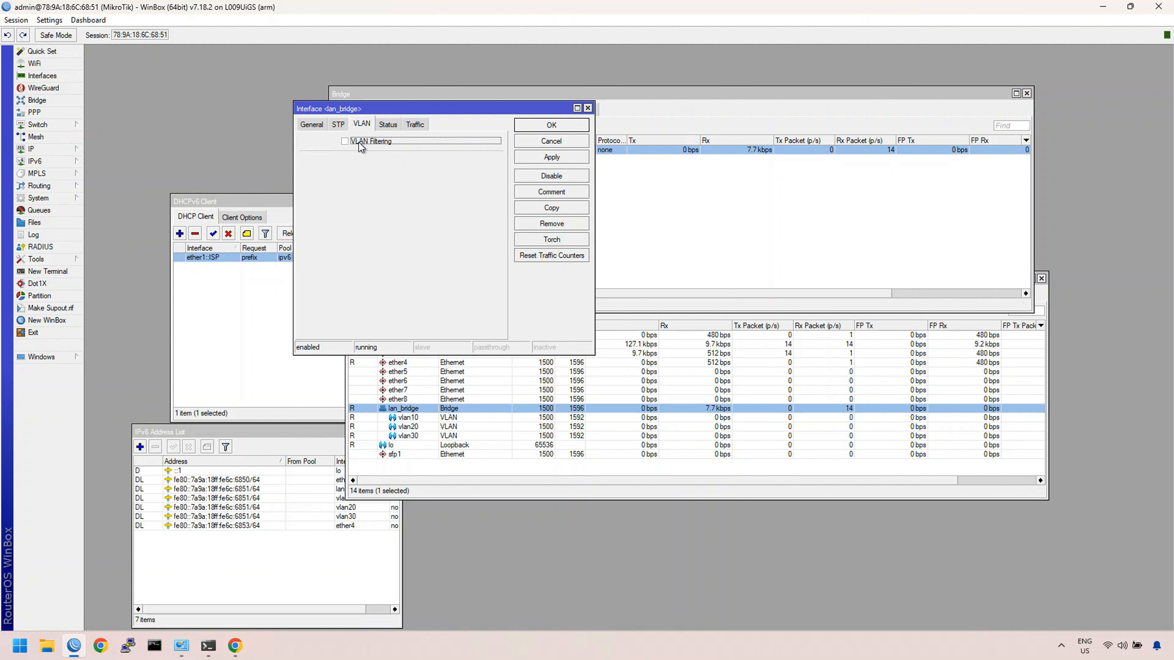
pyautogui.click(356, 141)
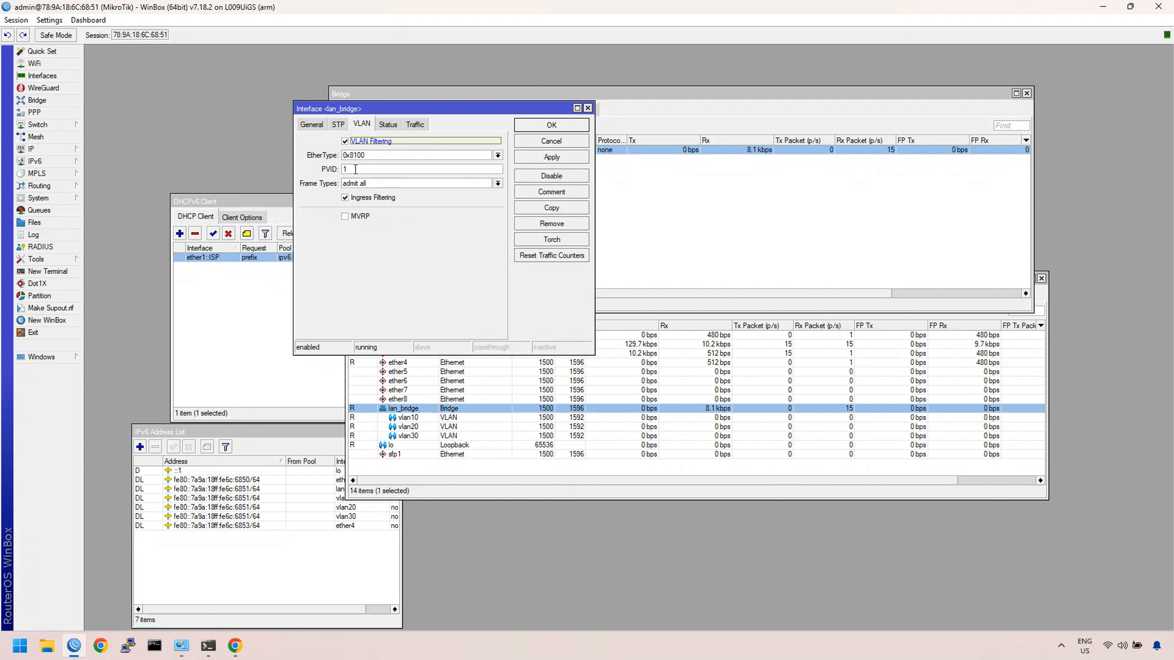
pyautogui.click(409, 184)
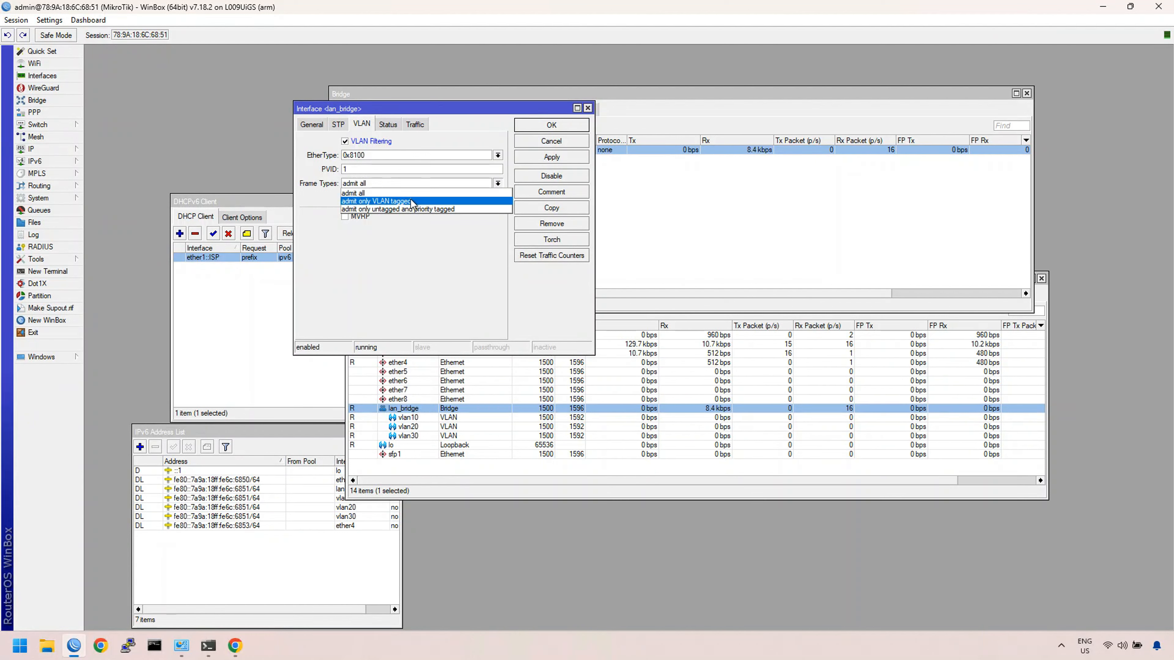
pyautogui.click(413, 204)
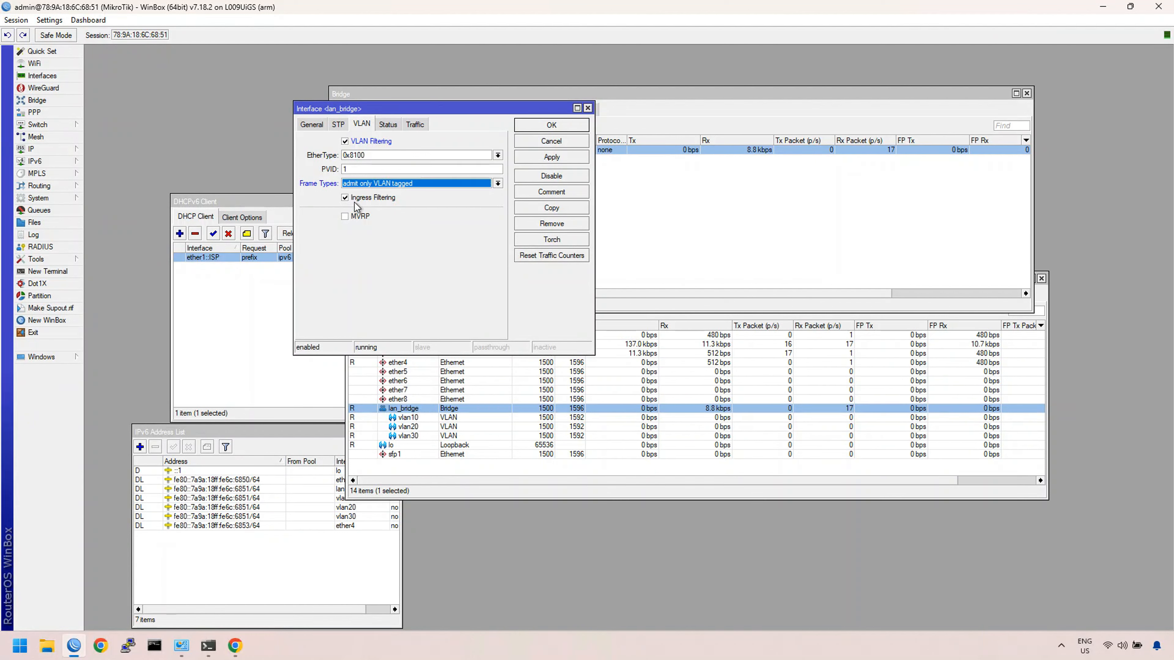
pyautogui.moveTo(400, 106); pyautogui.dragTo(446, 206)
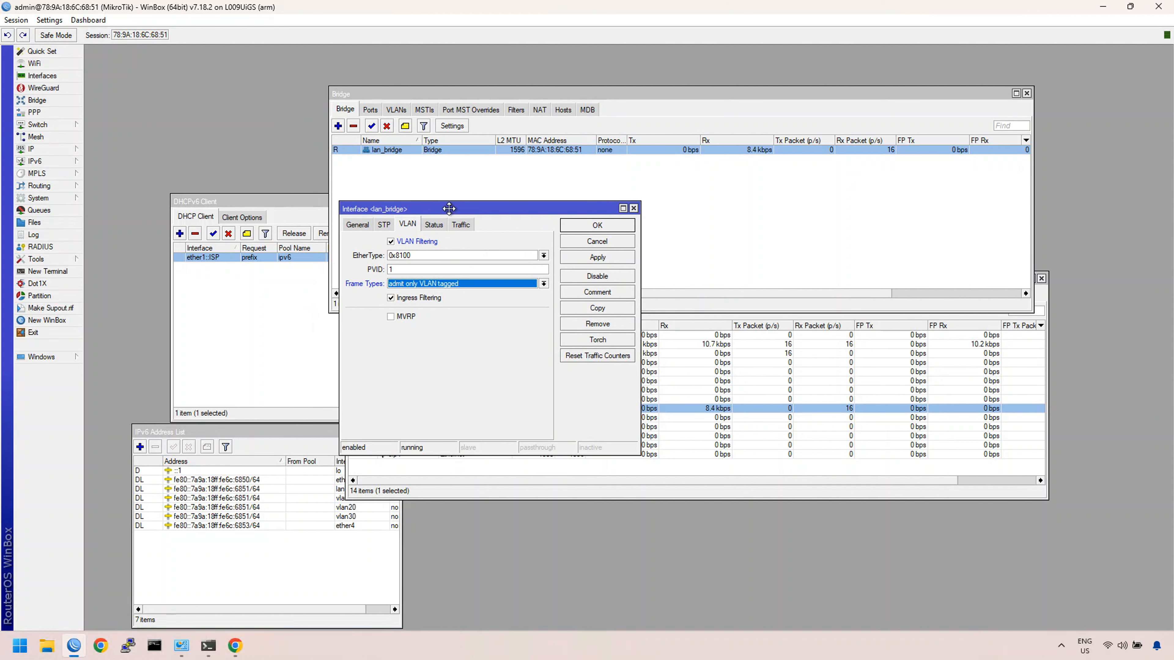
pyautogui.click(395, 110)
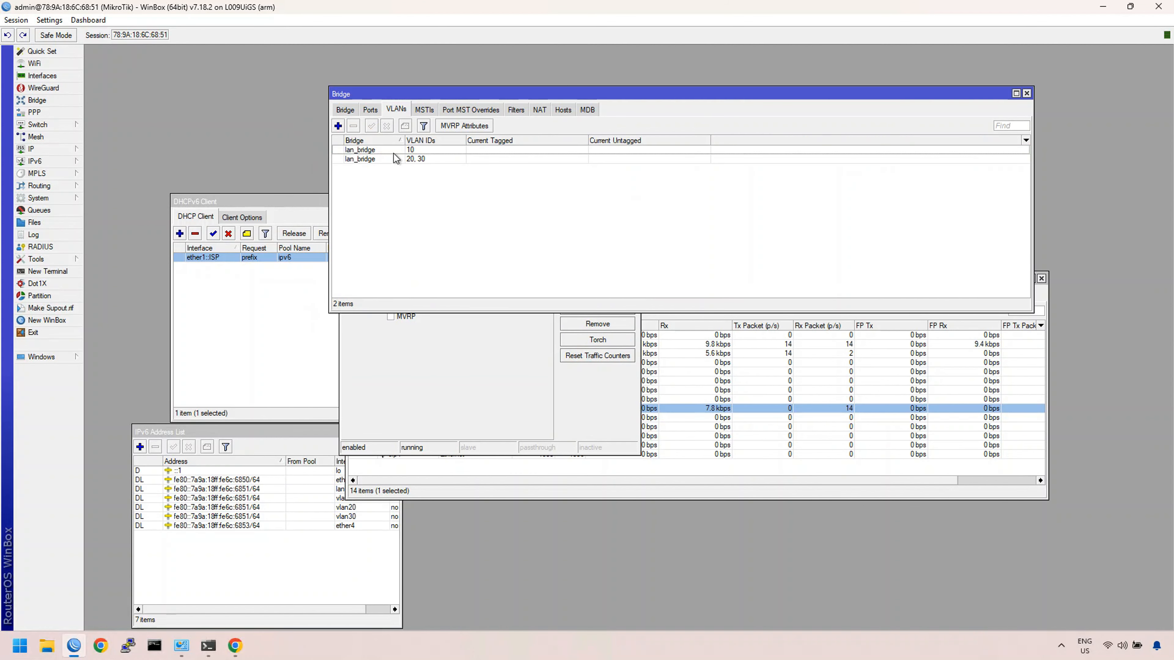
pyautogui.click(502, 336)
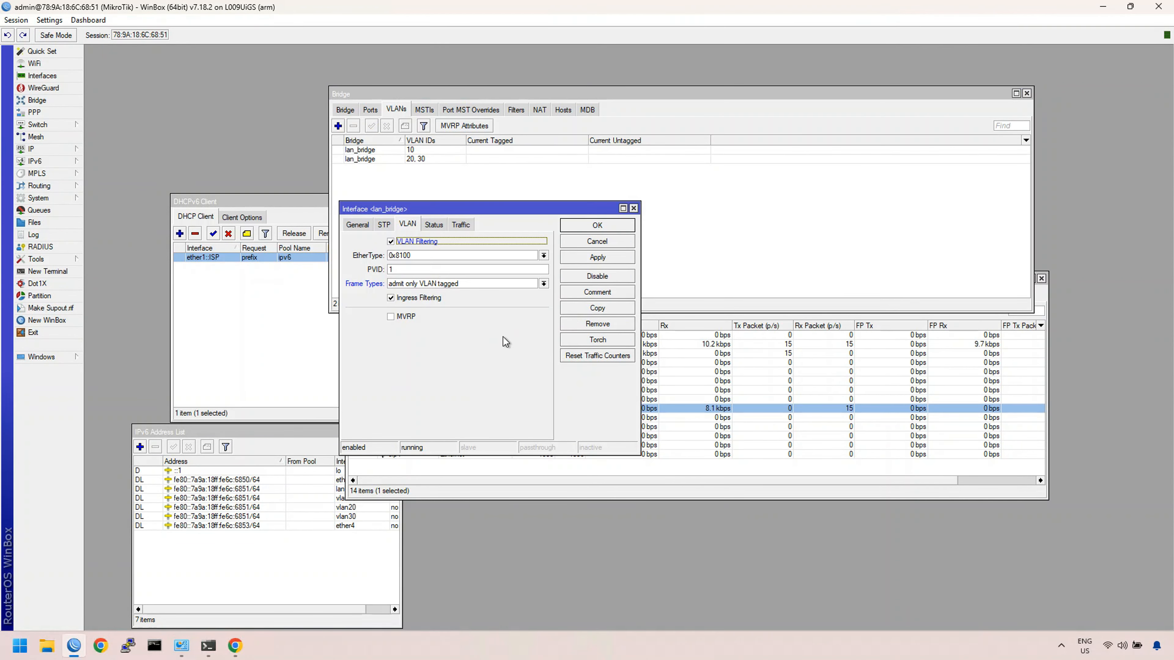
pyautogui.click(602, 226)
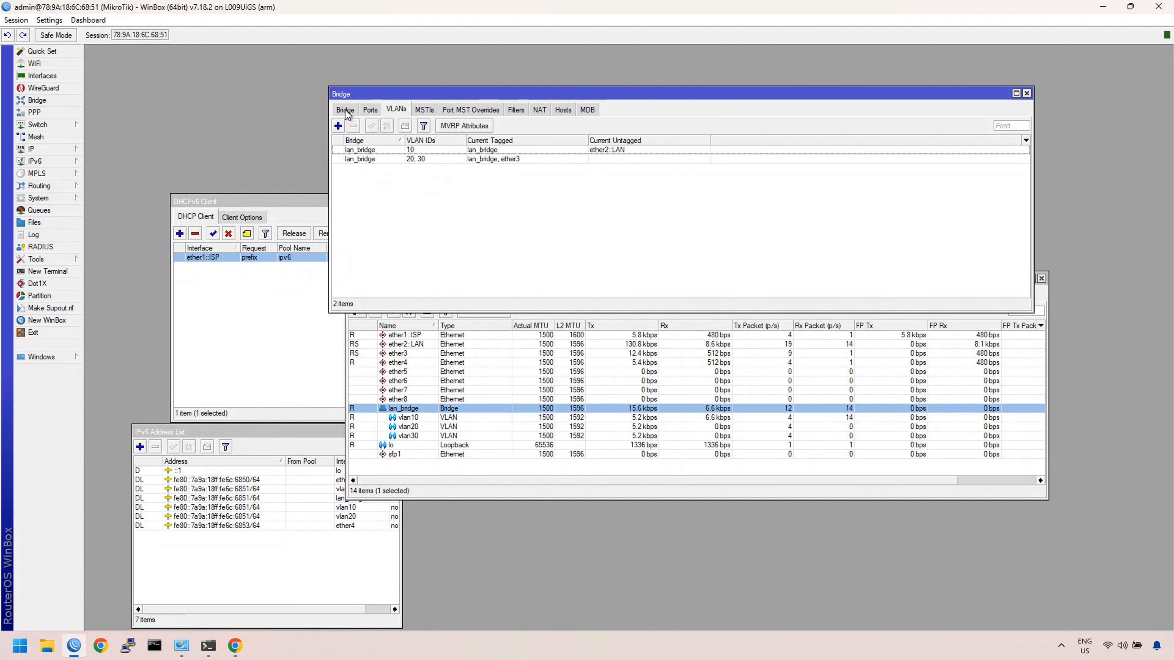
# Step: Review the VLAN settings of bridge ports ether2::LAN and ether3, checking their PVID and frame types
pyautogui.click(366, 110)
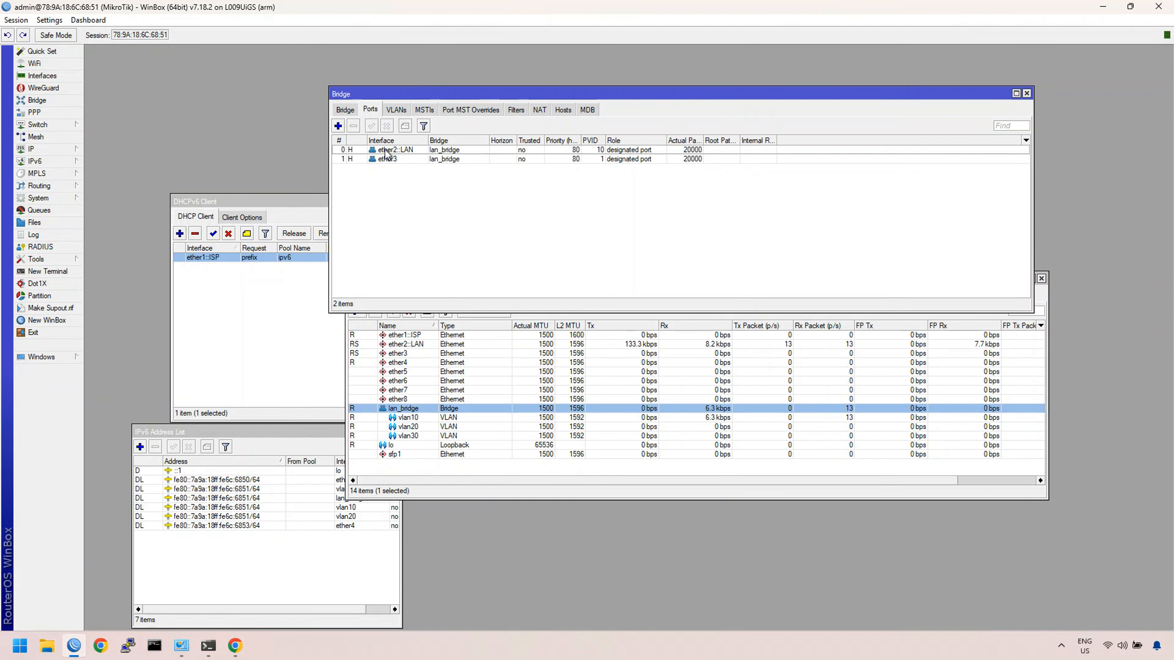
pyautogui.doubleClick(409, 150)
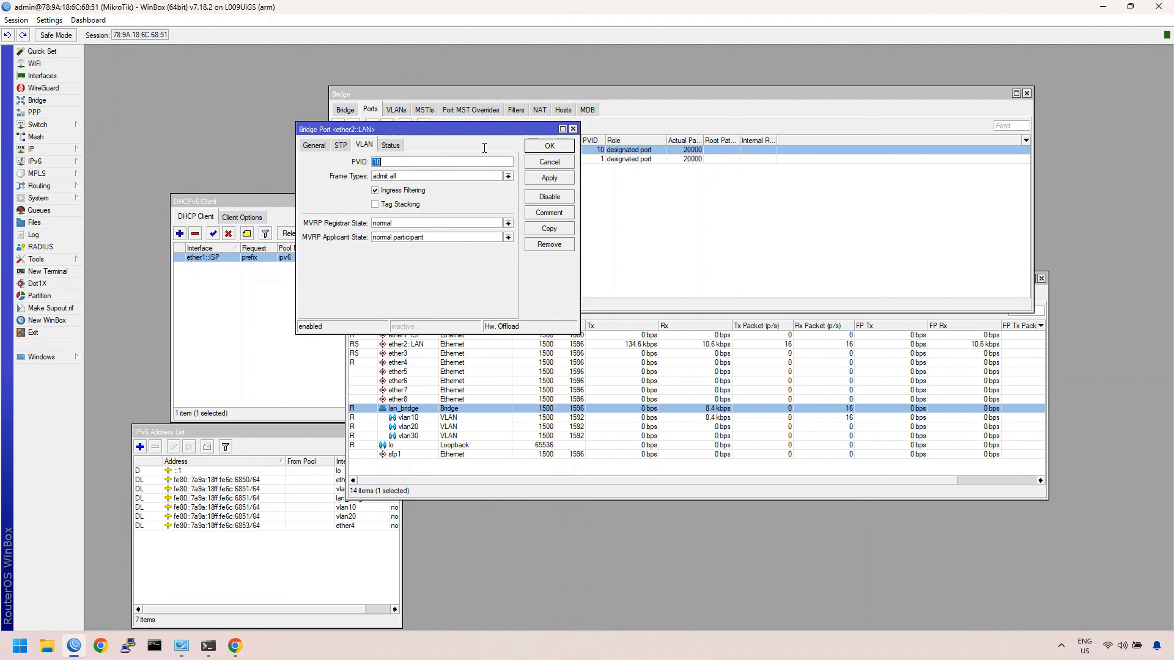
pyautogui.click(530, 146)
pyautogui.doubleClick(416, 162)
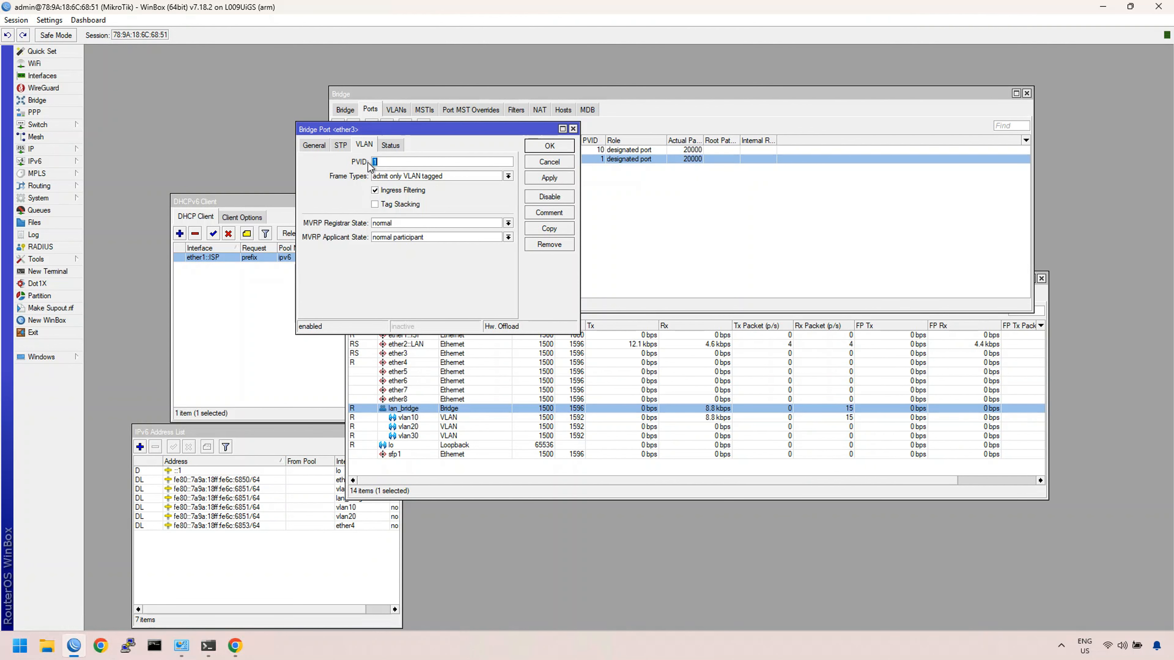
pyautogui.click(546, 146)
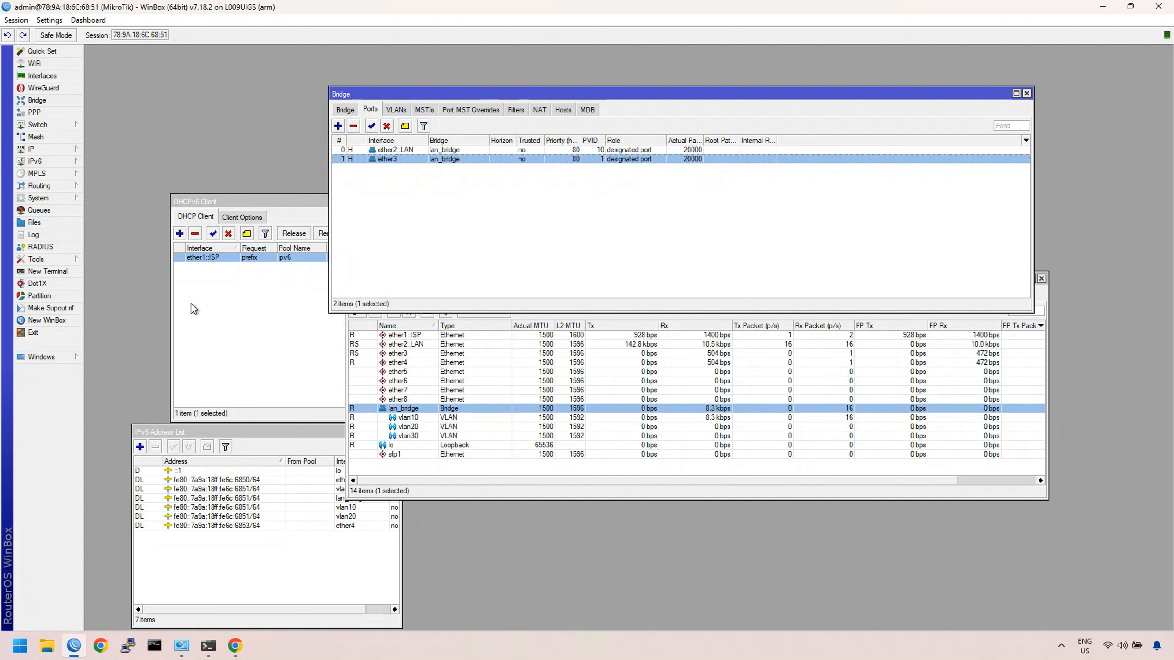
# Step: Add the IPv4 address 10.0.10.1/24 on interface vlan10
pyautogui.click(46, 151)
pyautogui.click(103, 159)
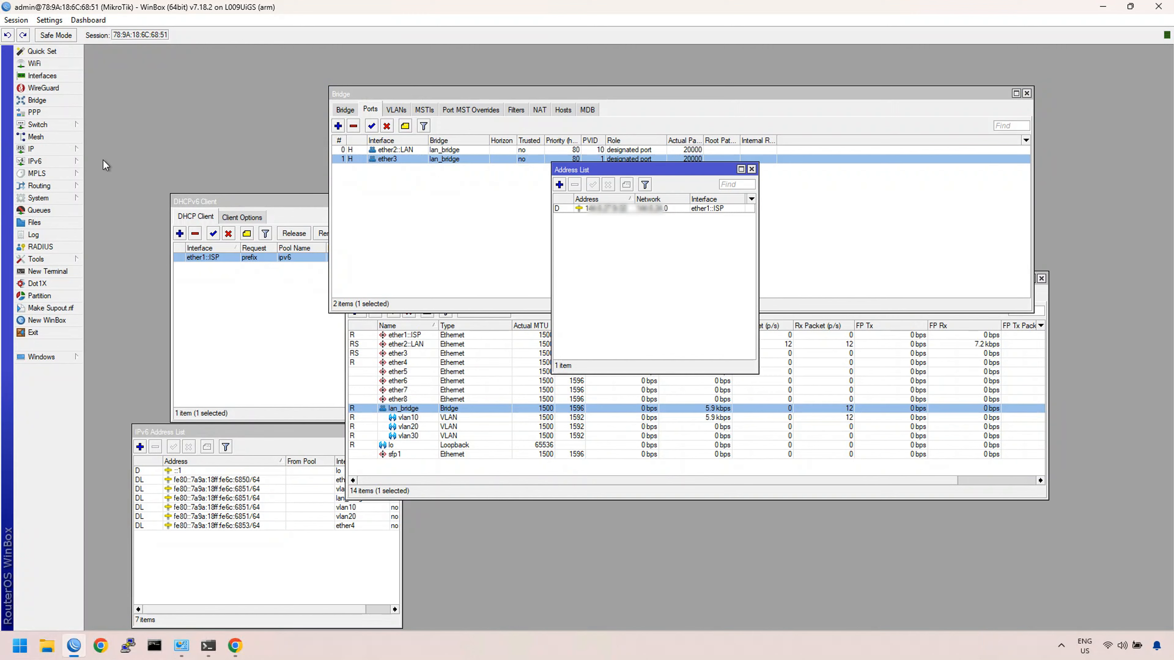
pyautogui.click(558, 184)
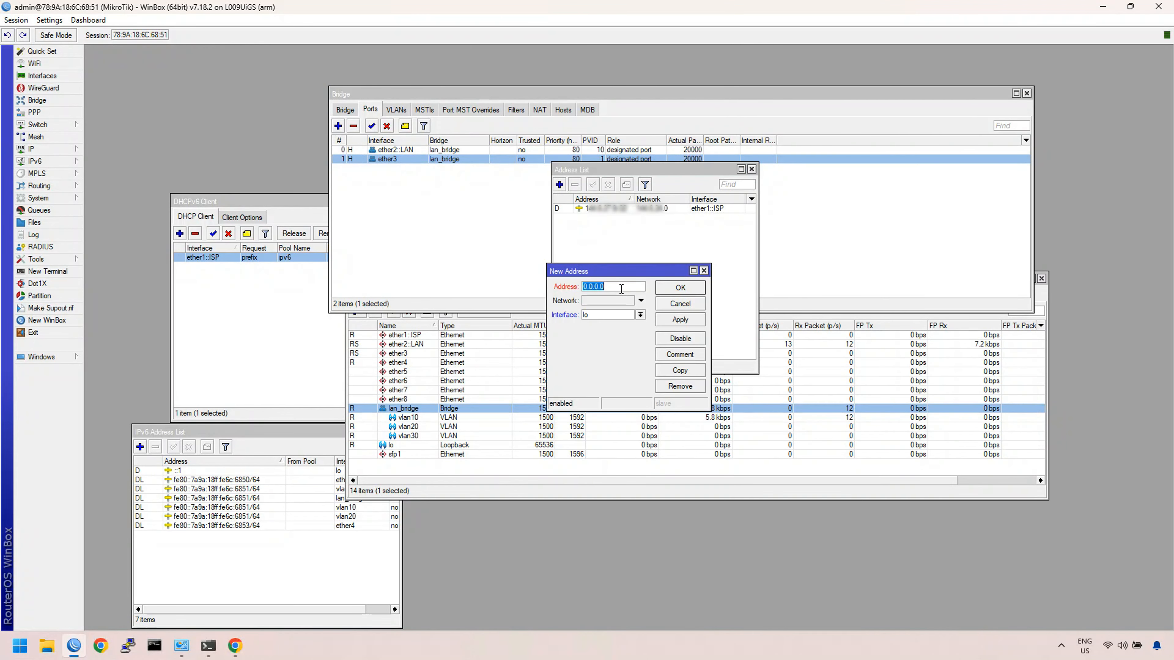
pyautogui.write('10.0')
pyautogui.write('.2')
pyautogui.write('0.')
pyautogui.write('1/24')
pyautogui.click(640, 315)
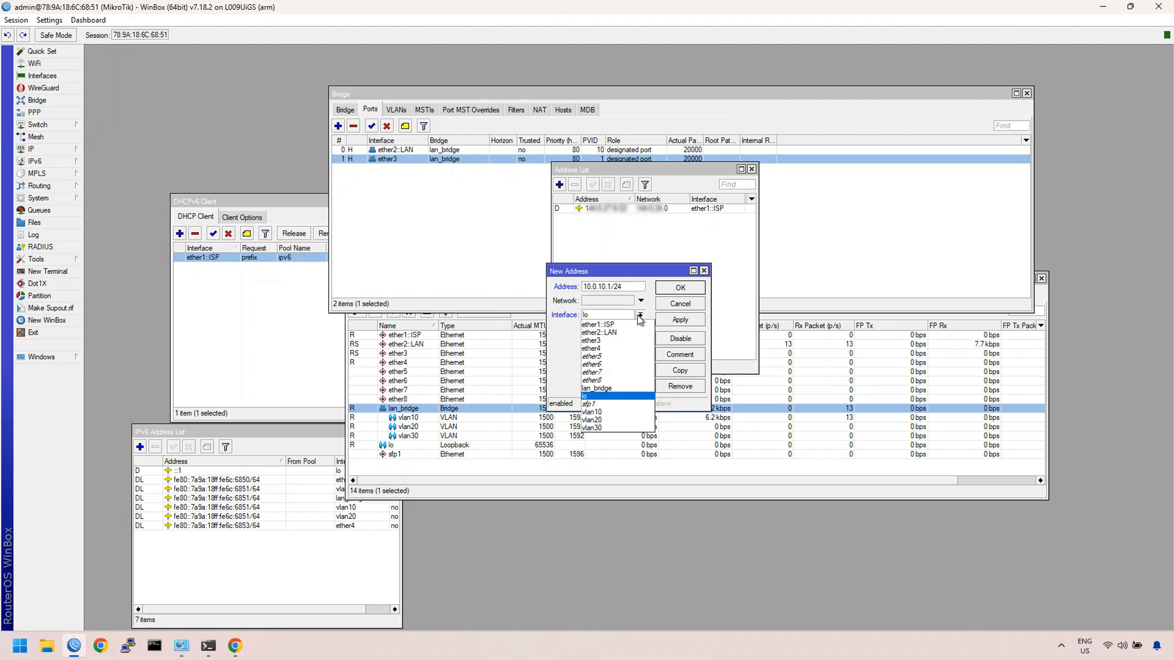
pyautogui.click(608, 413)
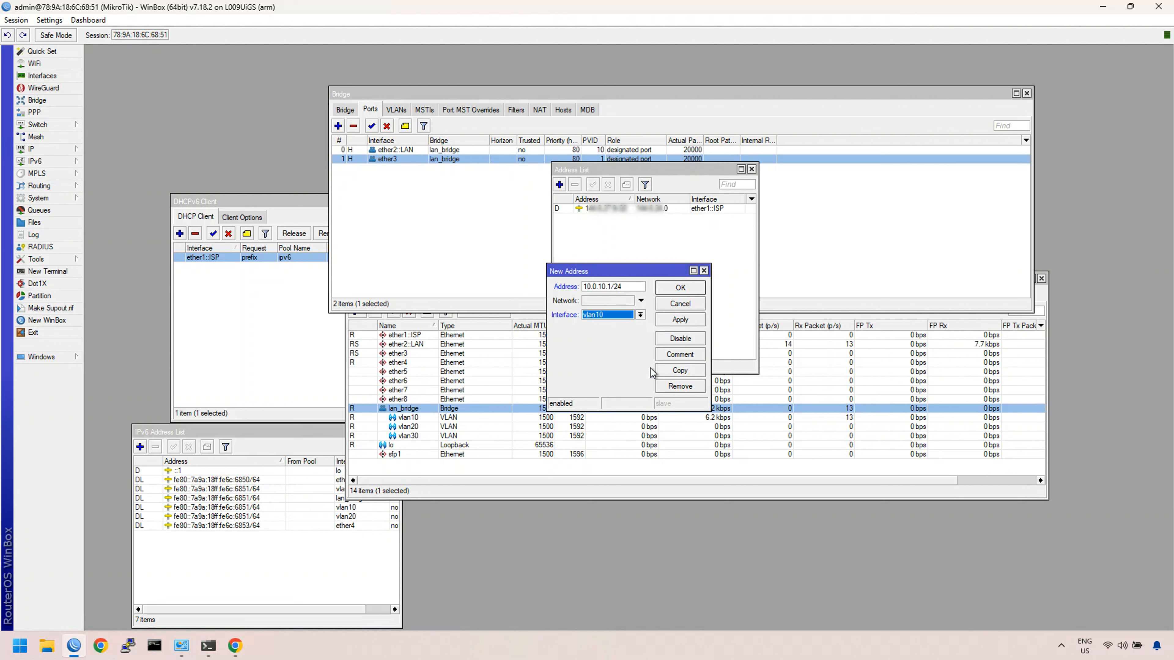
pyautogui.click(675, 289)
# Step: Add the IPv4 address 10.0.20.1/24 on interface vlan20
pyautogui.click(559, 184)
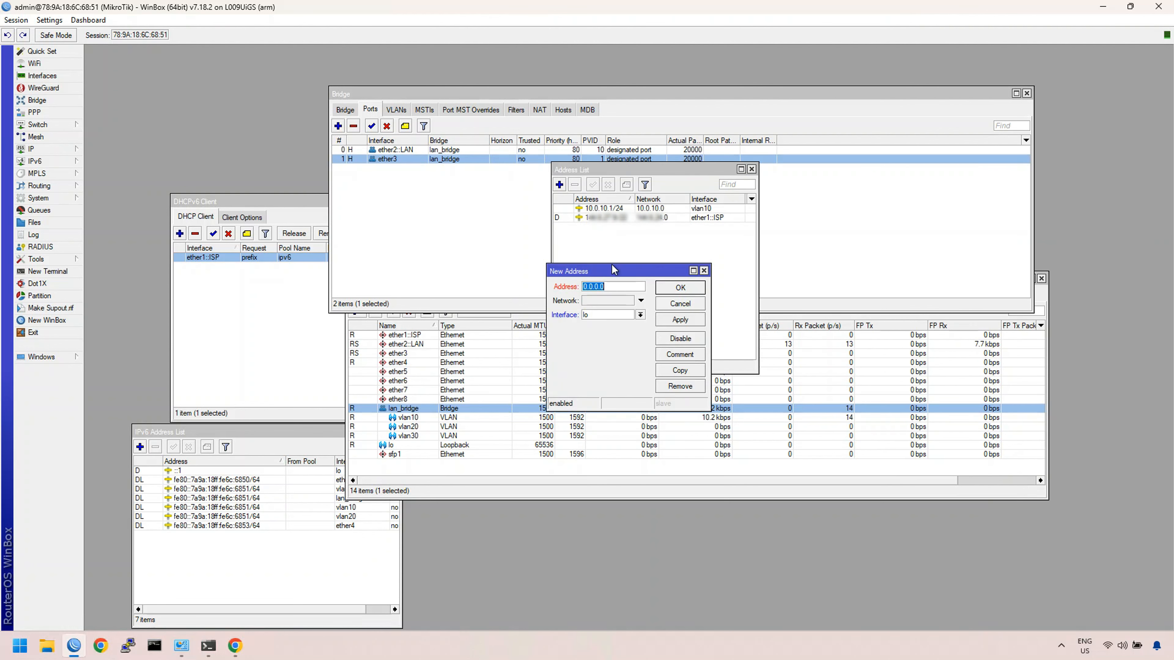
pyautogui.write('4')
pyautogui.press('BackSpace')
pyautogui.write('10.0.20.1/24')
pyautogui.click(641, 315)
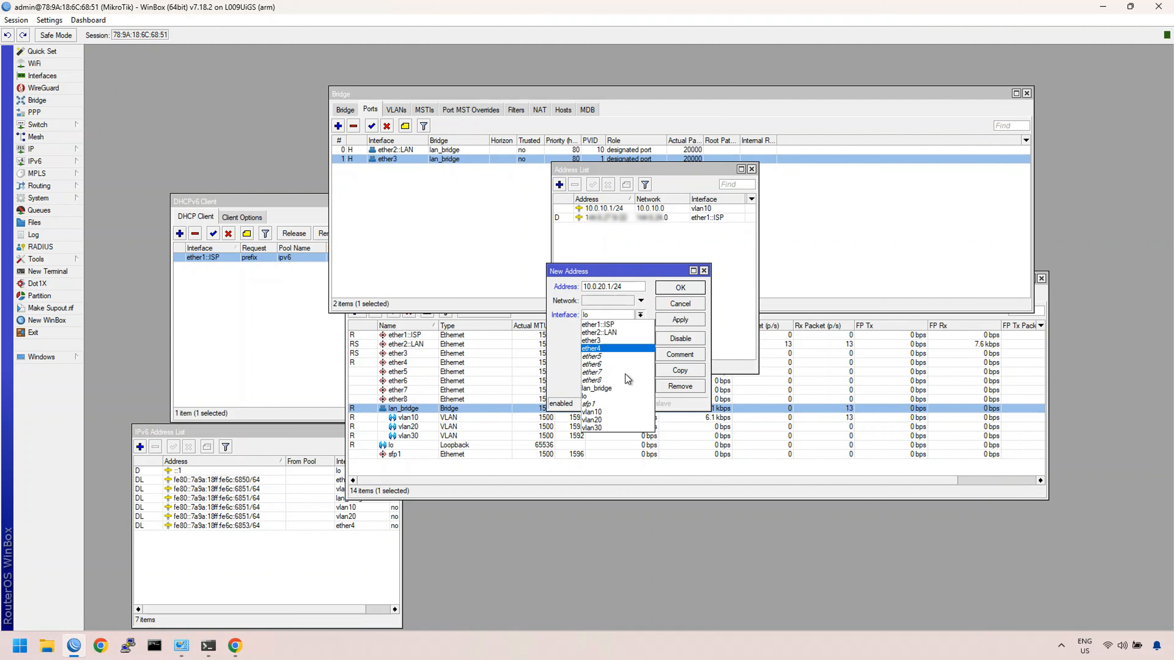
pyautogui.click(630, 420)
pyautogui.press('Return')
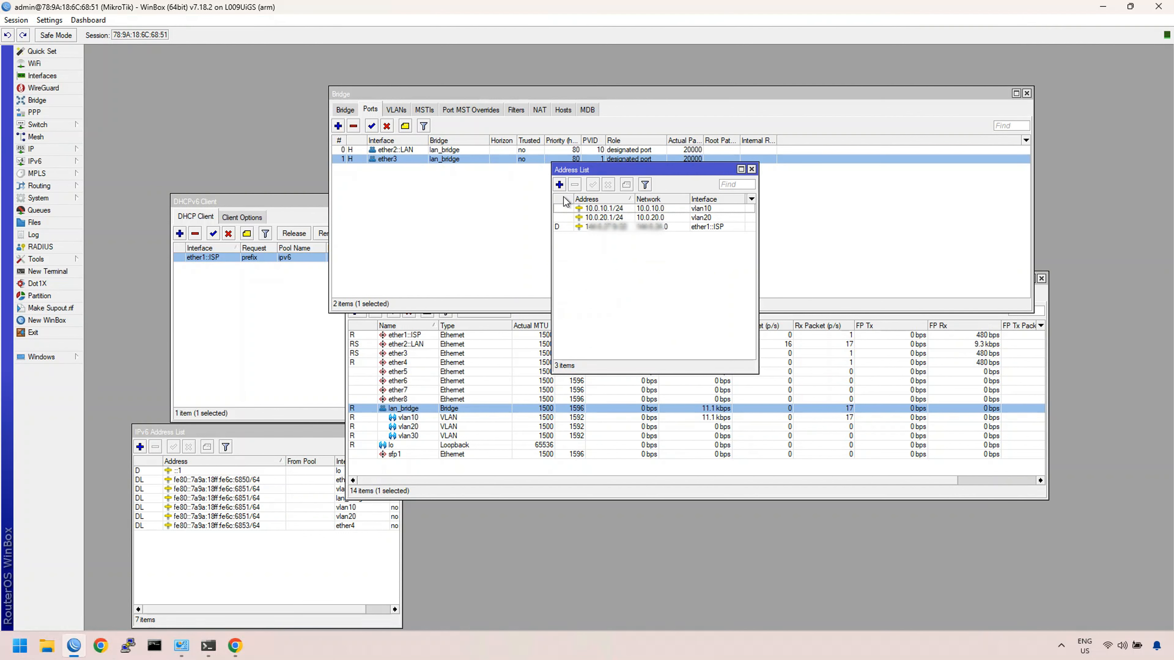
# Step: Add the IPv4 address 10.0.30.1/24 on interface vlan30 and close the address list
pyautogui.click(559, 185)
pyautogui.write('10')
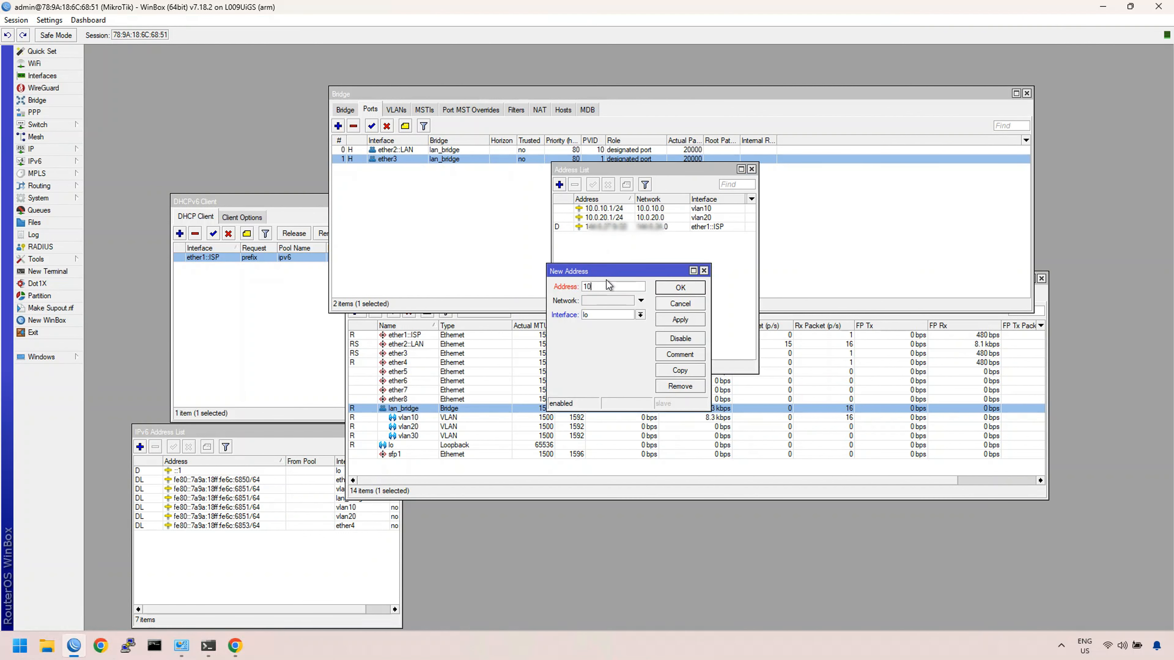
pyautogui.write('.0.30')
pyautogui.write('.1/24')
pyautogui.click(640, 314)
pyautogui.click(611, 428)
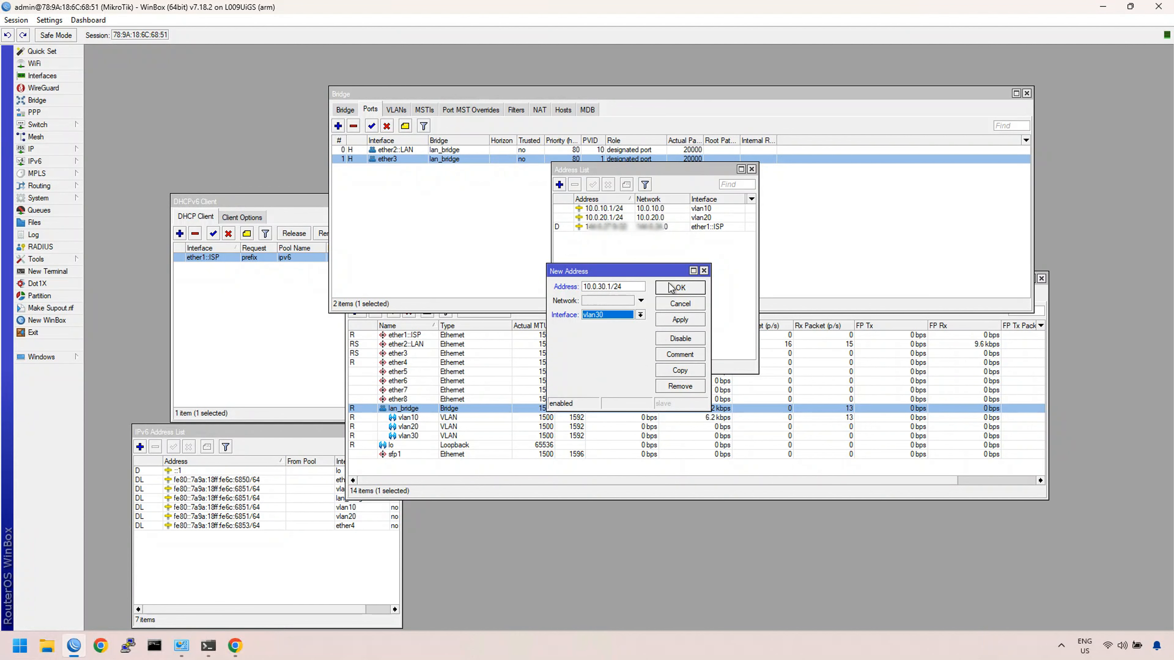
pyautogui.click(673, 289)
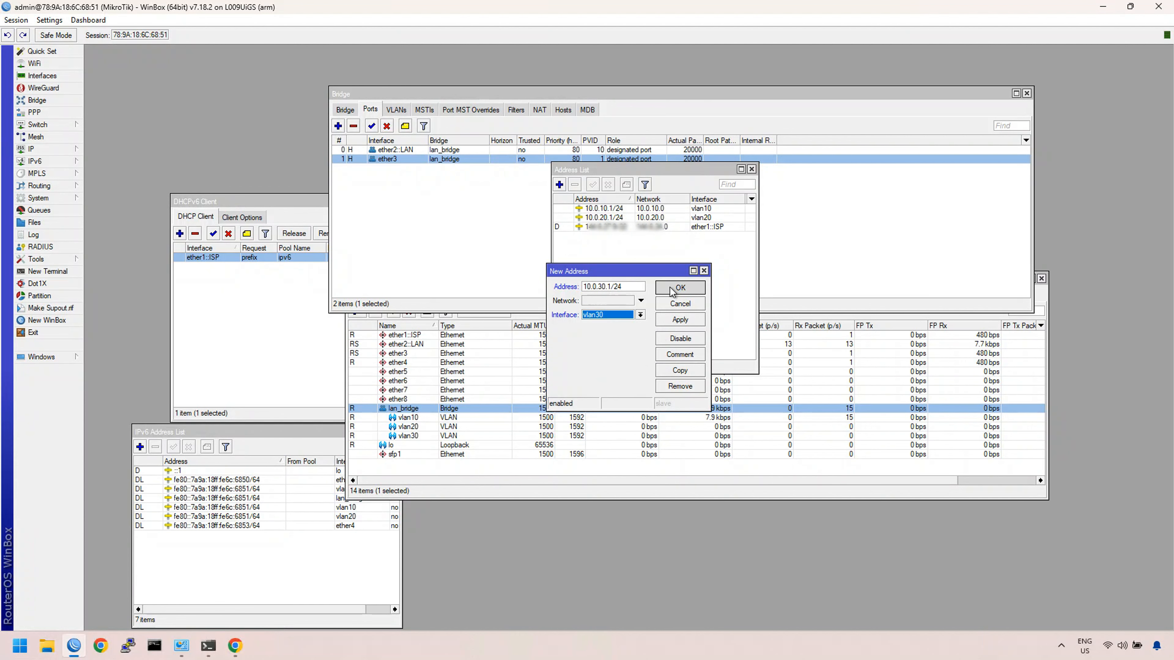
pyautogui.click(751, 170)
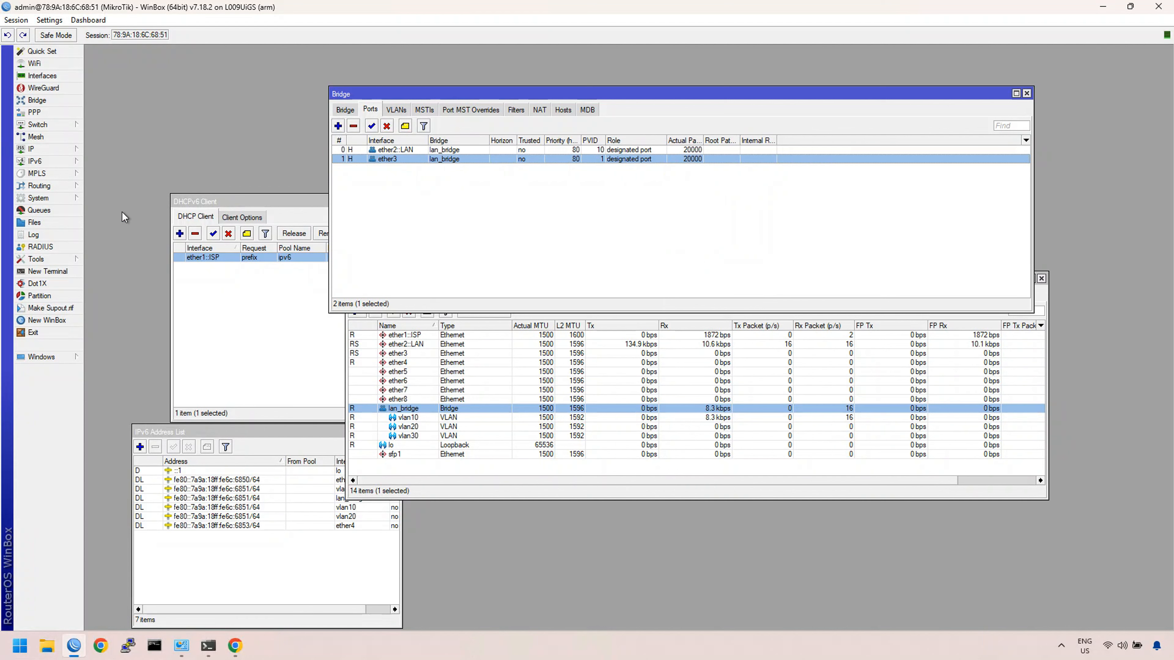
# Step: Set up a DHCP server on vlan10 with gateway 10.0.10.1, address pool 10.0.10.2-10.0.10.254 and lease time 00:30:00
pyautogui.click(42, 151)
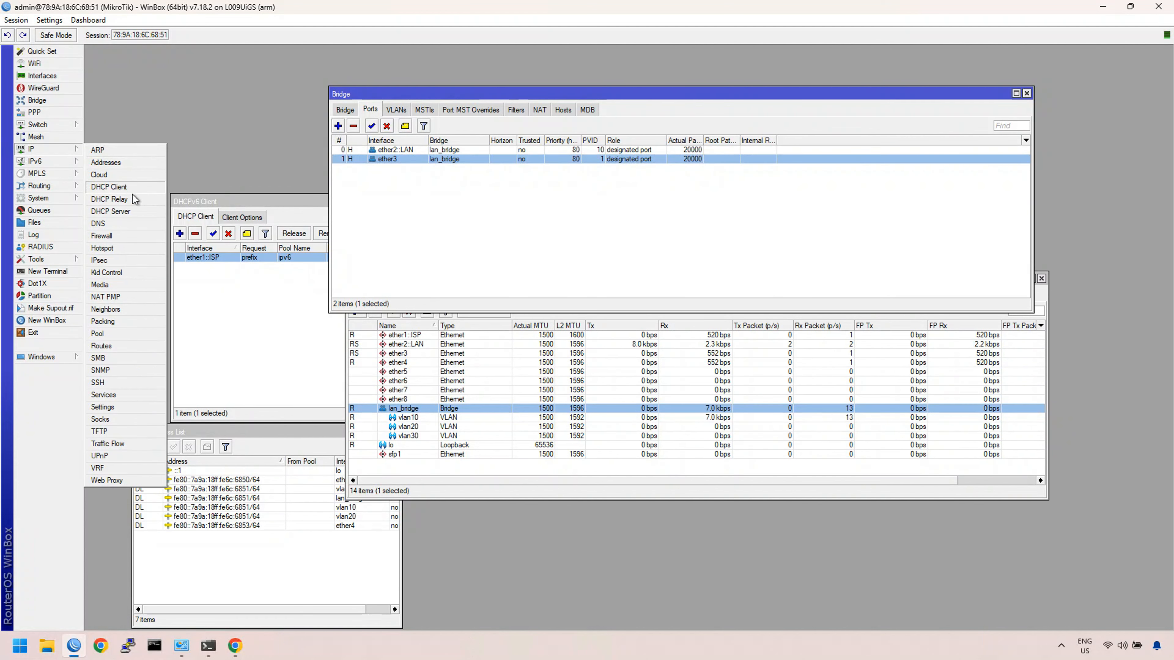
pyautogui.click(138, 211)
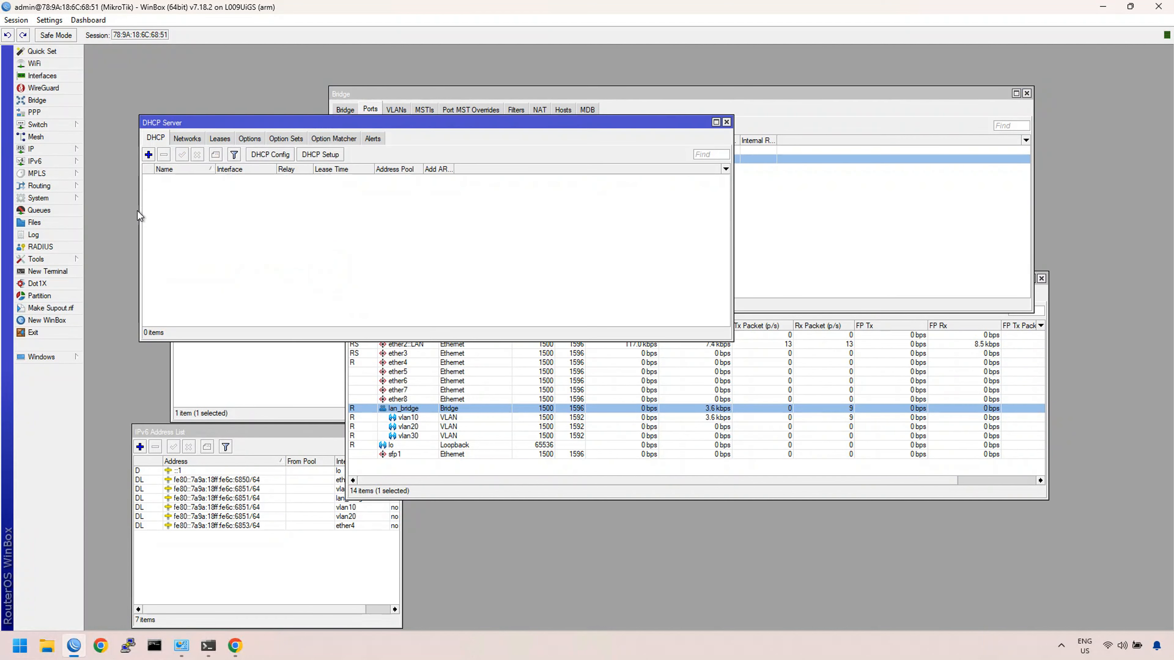
pyautogui.click(310, 157)
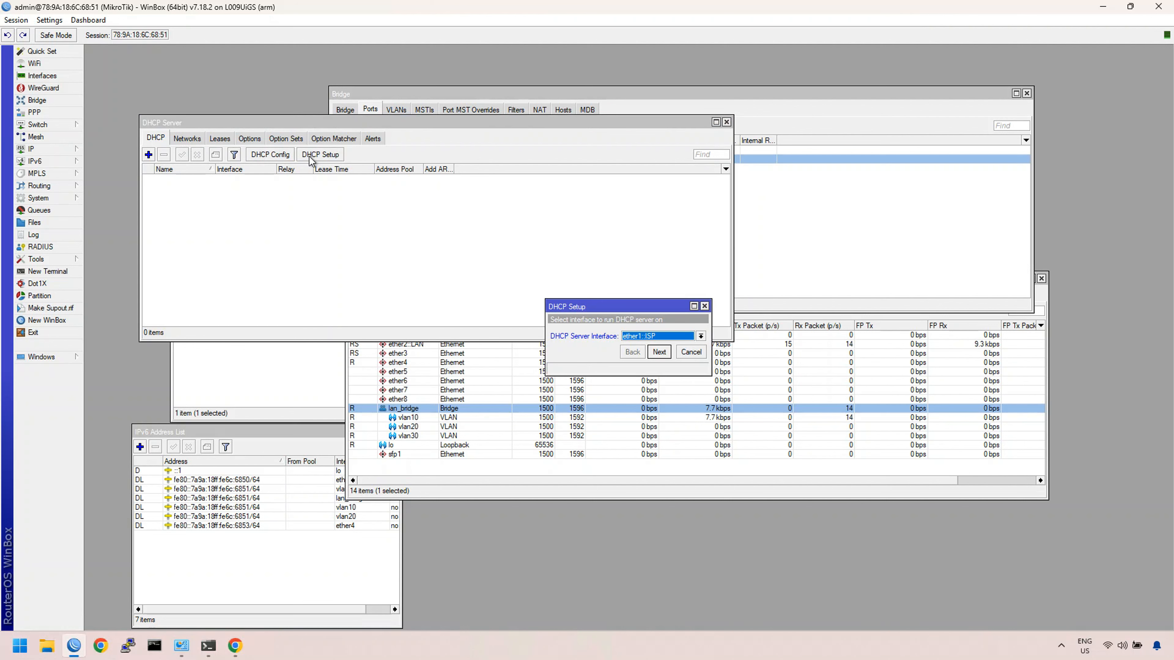
pyautogui.click(694, 337)
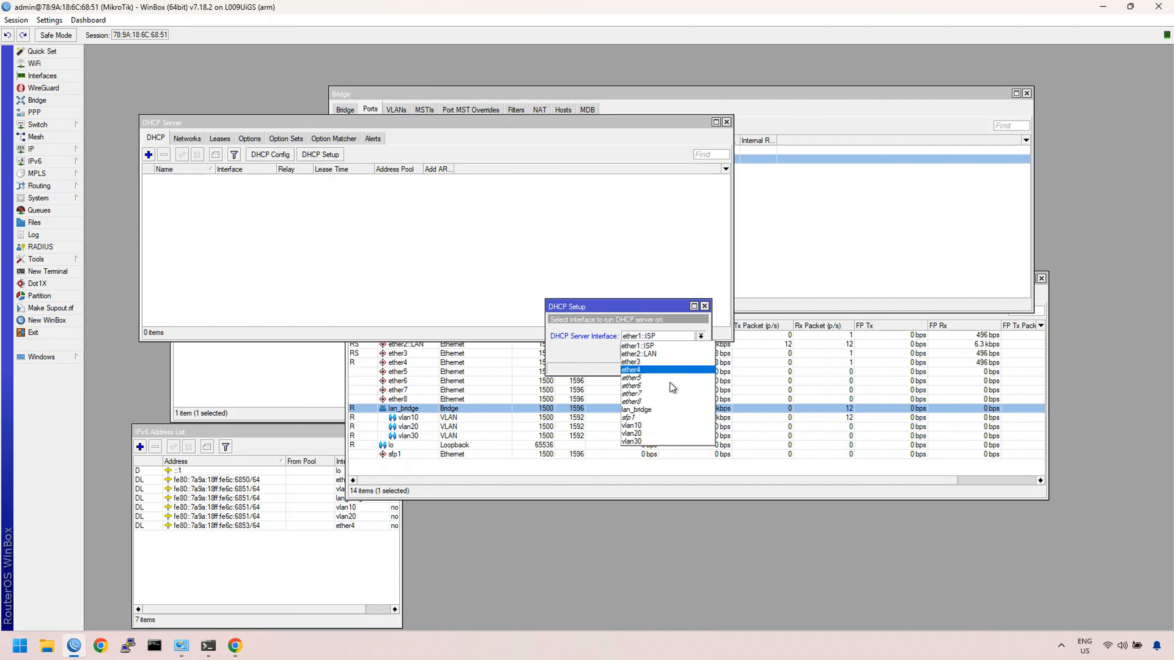
pyautogui.click(664, 426)
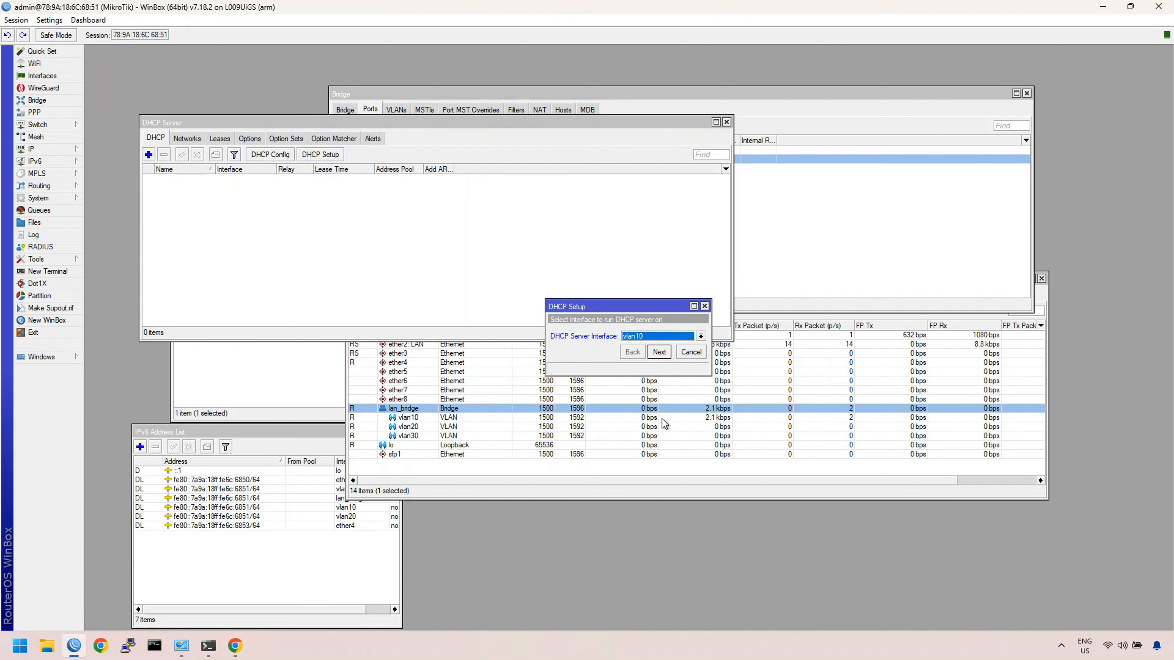
pyautogui.click(657, 354)
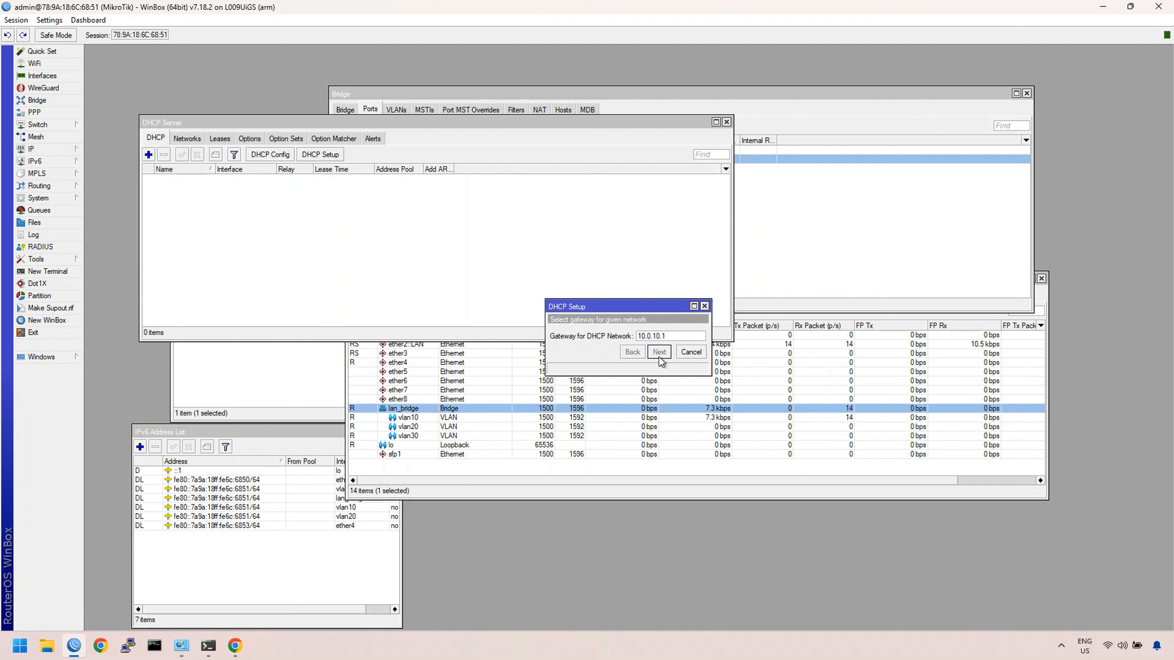
pyautogui.click(658, 355)
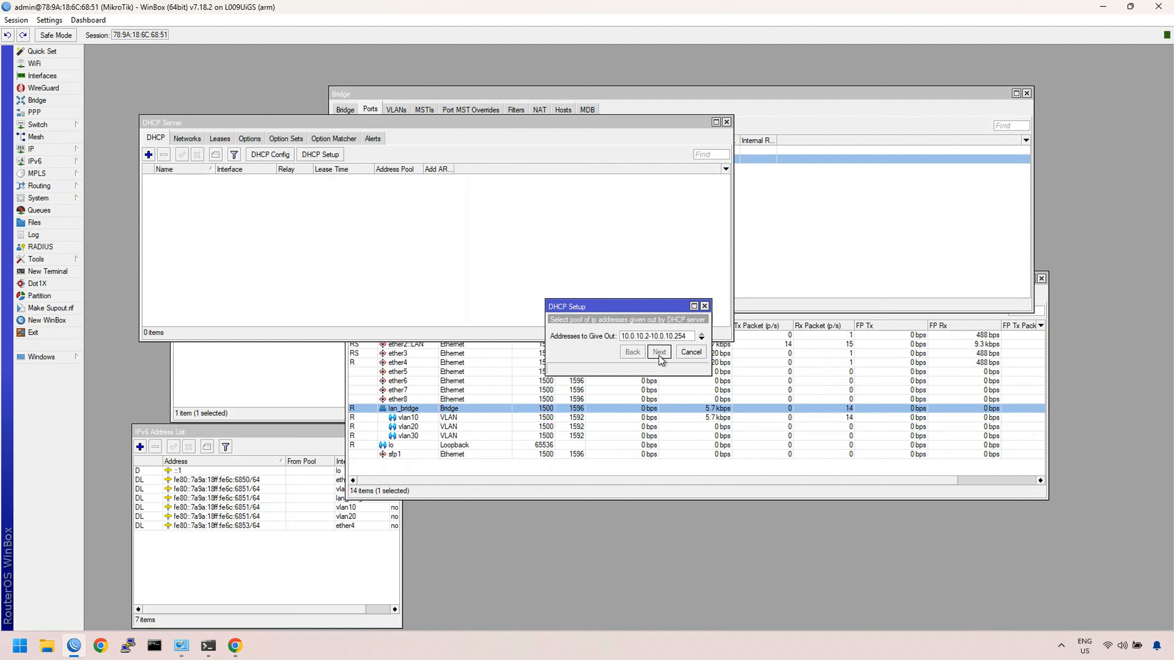
pyautogui.click(658, 373)
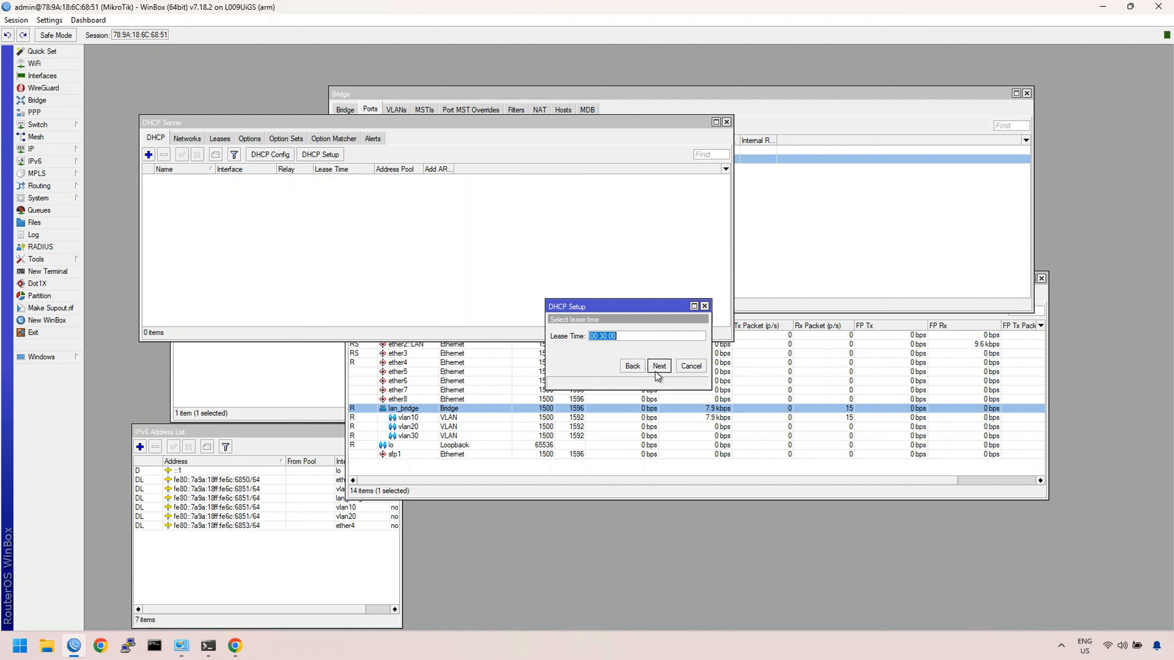
pyautogui.click(659, 373)
pyautogui.click(629, 337)
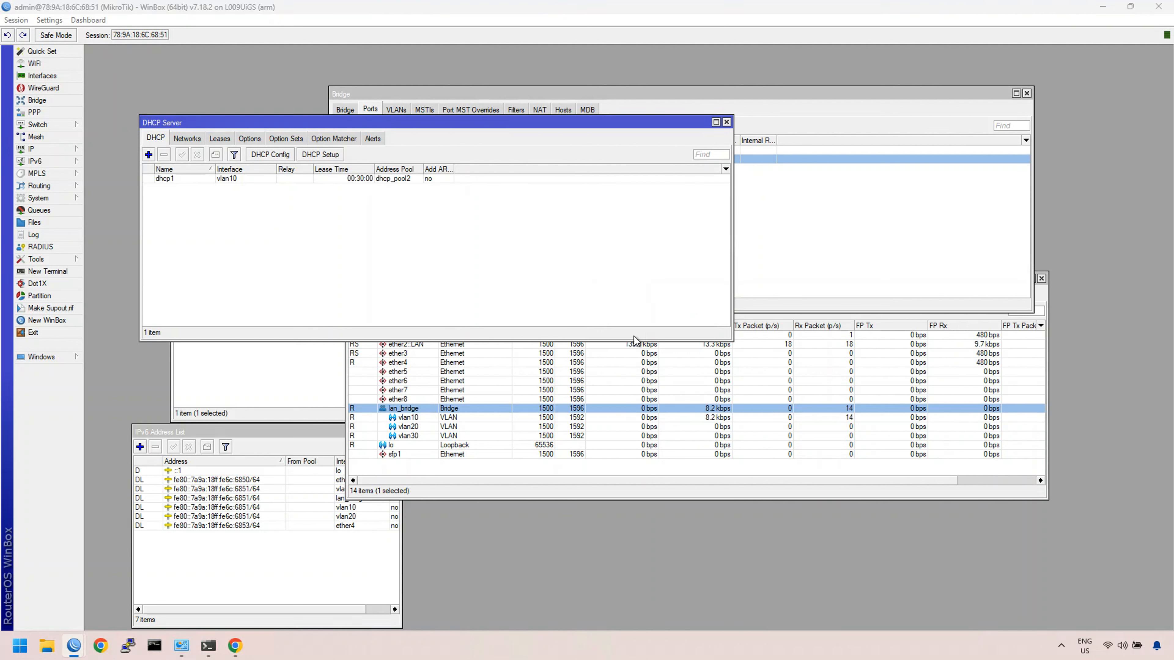
# Step: Set up a DHCP server on vlan20 with address pool 10.0.20.2-10.0.20.254 and lease time 00:30:00
pyautogui.click(320, 154)
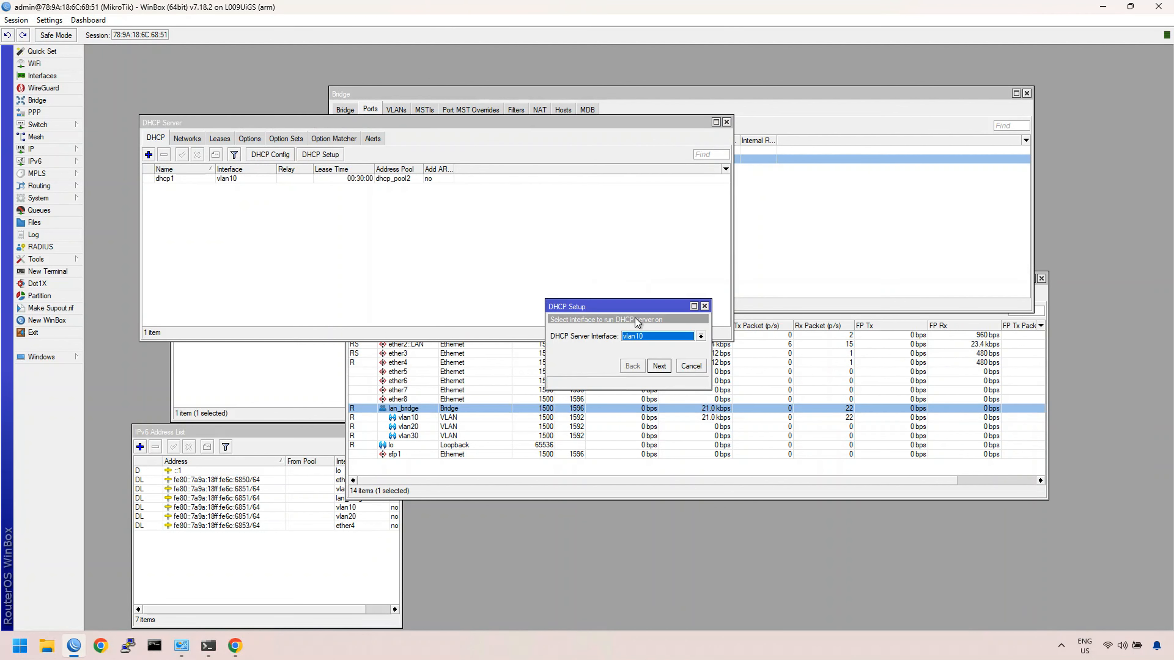
pyautogui.click(699, 337)
pyautogui.click(638, 430)
pyautogui.click(661, 367)
pyautogui.click(661, 366)
pyautogui.click(661, 367)
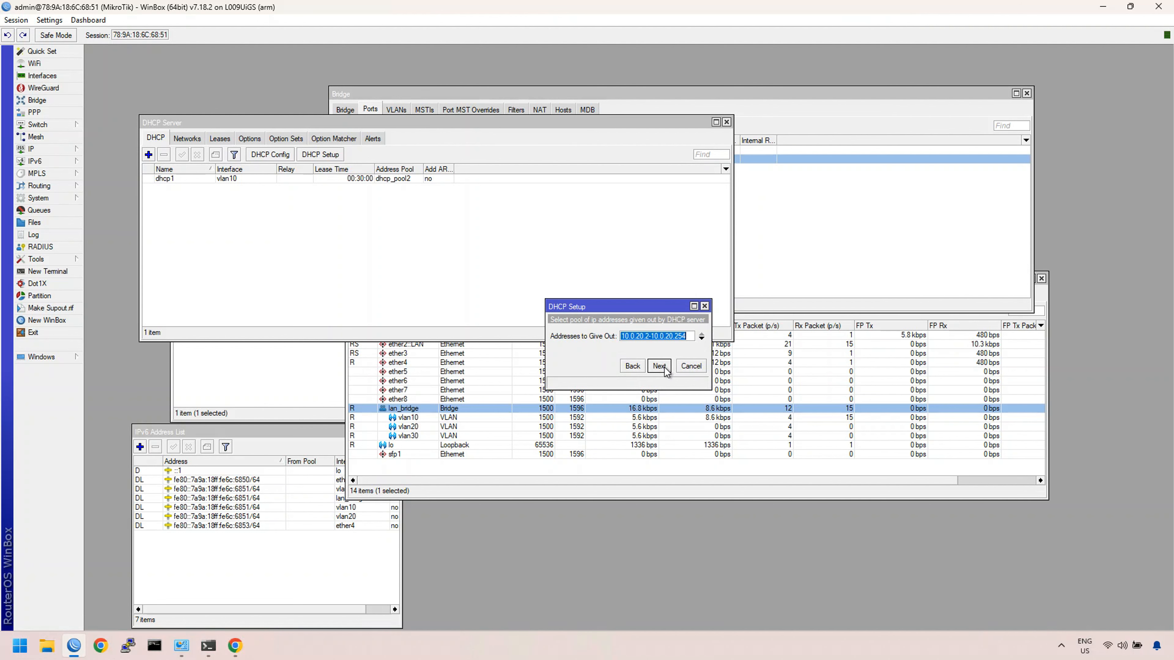
pyautogui.click(661, 366)
pyautogui.click(661, 367)
pyautogui.click(661, 366)
pyautogui.click(629, 334)
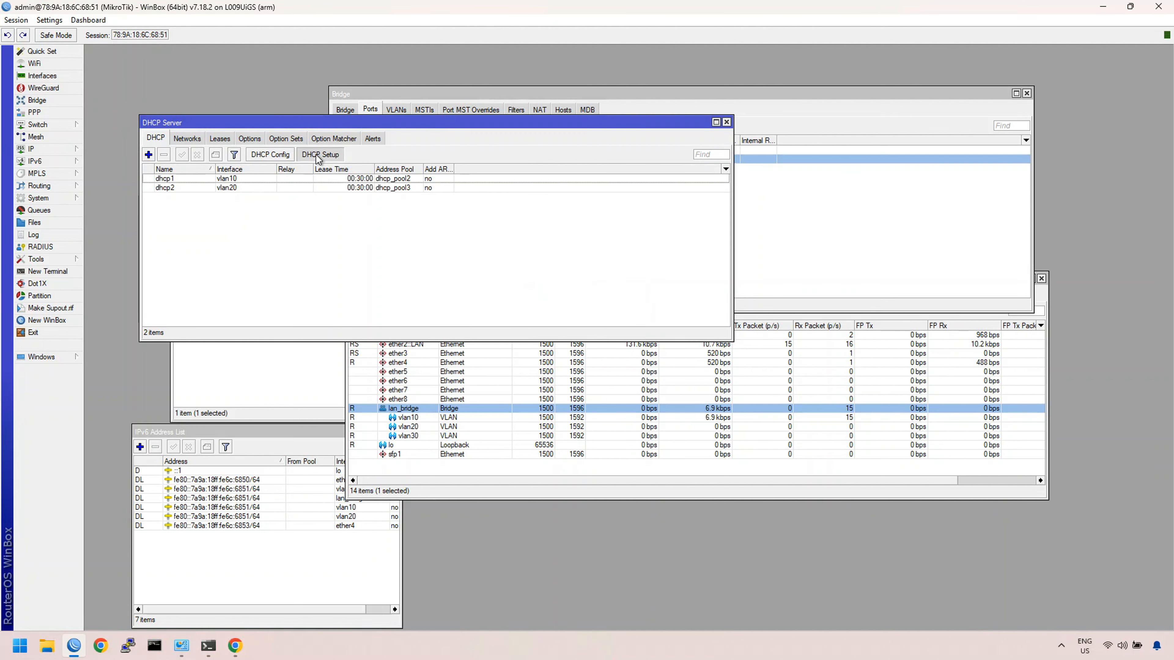
# Step: Set up a DHCP server on vlan30 with DNS servers 202.142.142.142 and 202.142.142.242 and lease time 00:30:00, and close the DHCP server list
pyautogui.click(321, 155)
pyautogui.click(699, 336)
pyautogui.click(647, 439)
pyautogui.click(660, 366)
pyautogui.click(660, 365)
pyautogui.click(660, 365)
pyautogui.click(659, 366)
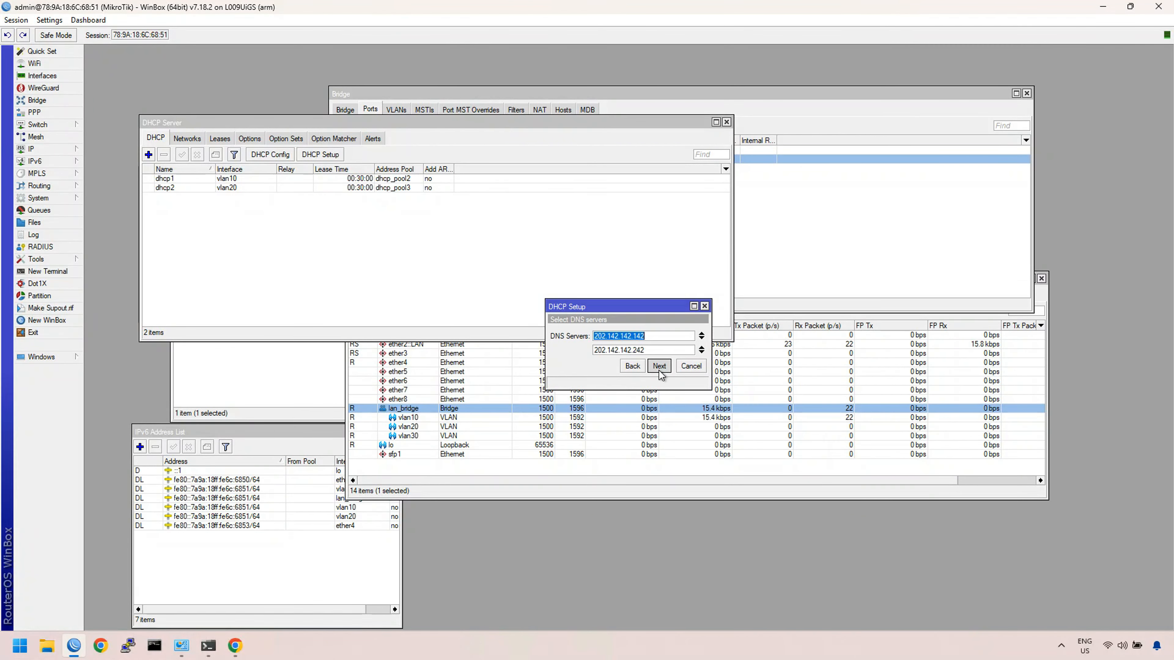
pyautogui.click(659, 366)
pyautogui.click(659, 366)
pyautogui.click(634, 336)
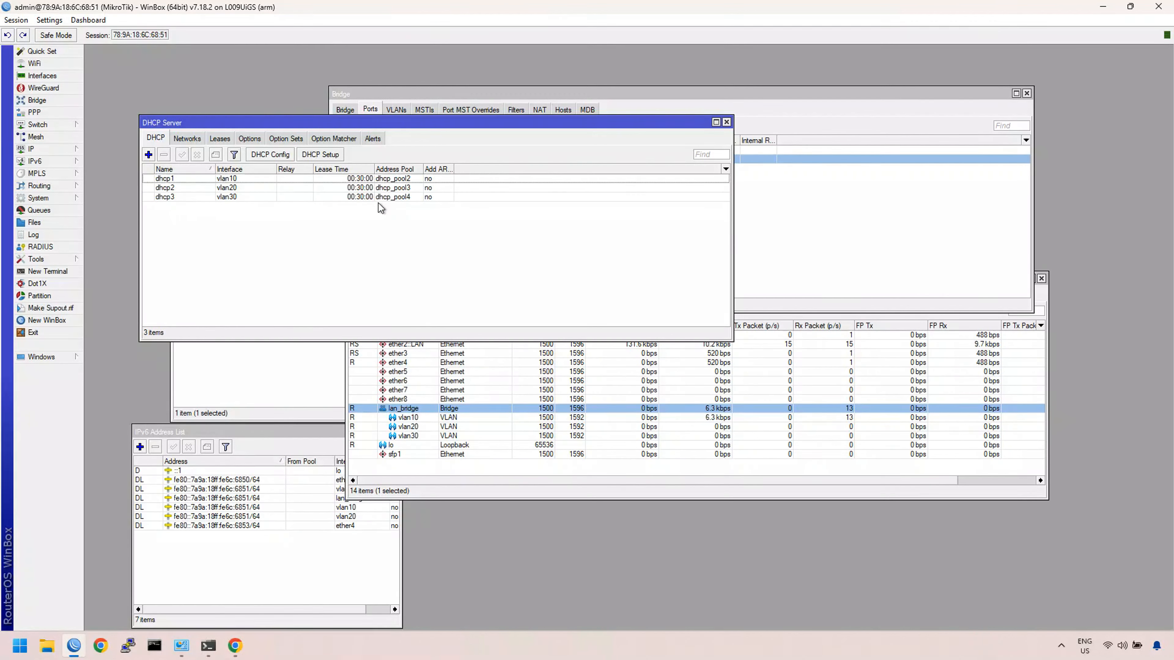
pyautogui.click(727, 123)
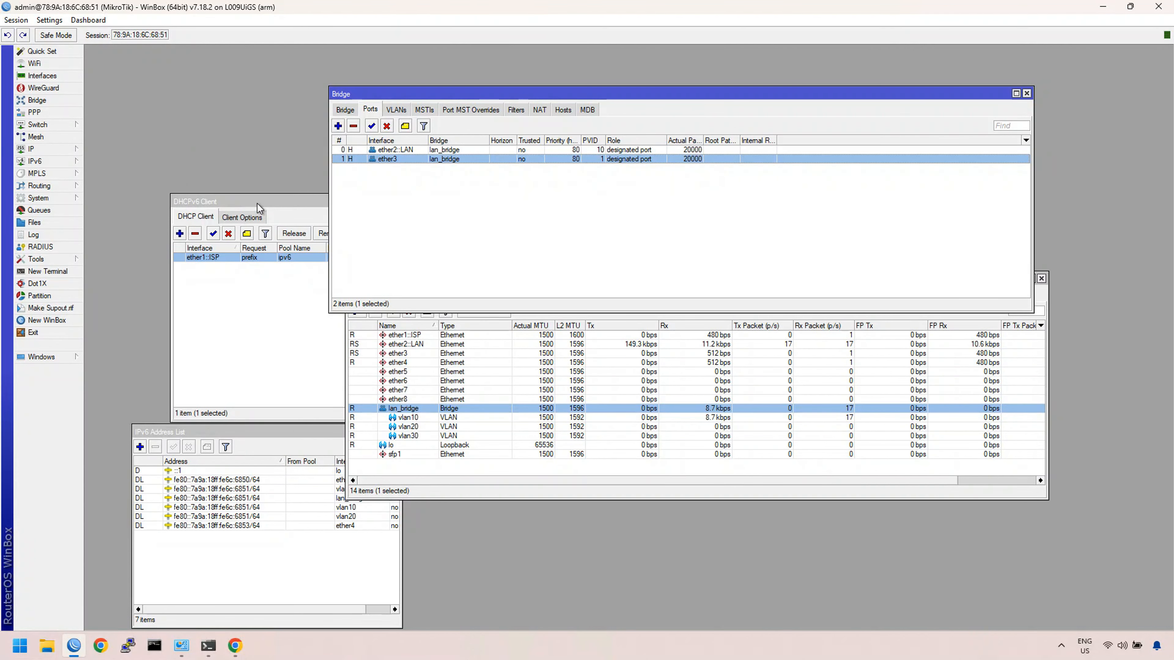
# Step: Arrange the DHCPv6 client and IPv6 address list one above the other, and open a new IPv6 address entry to check its pool choices
pyautogui.moveTo(259, 203); pyautogui.dragTo(203, 92)
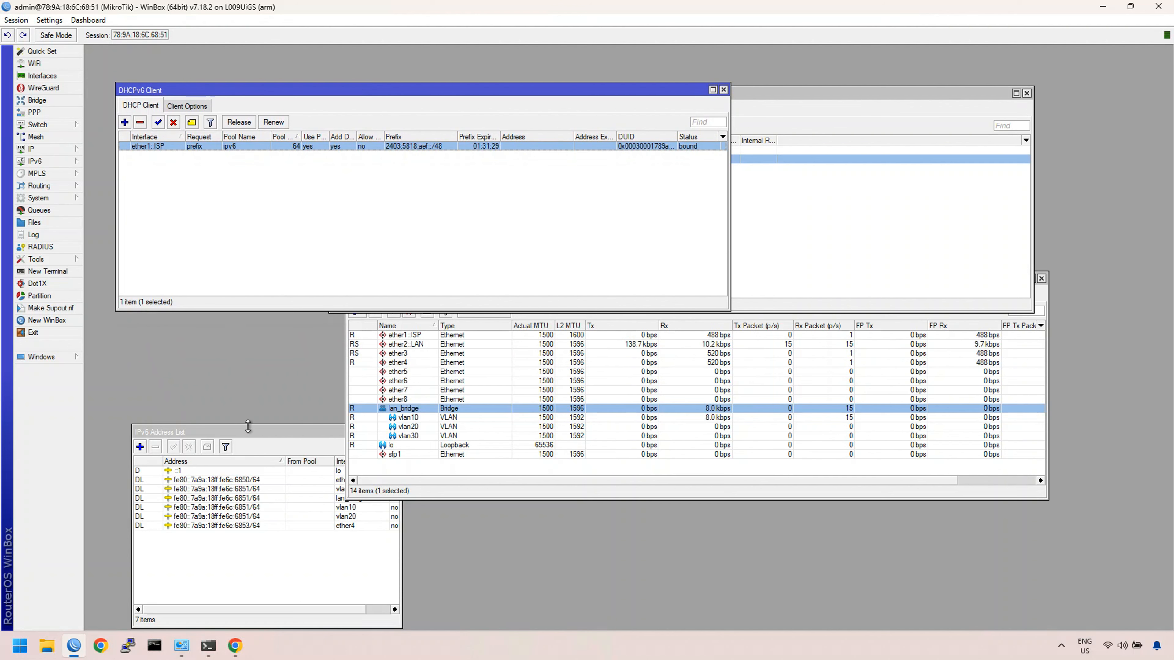
pyautogui.moveTo(249, 431); pyautogui.dragTo(234, 339)
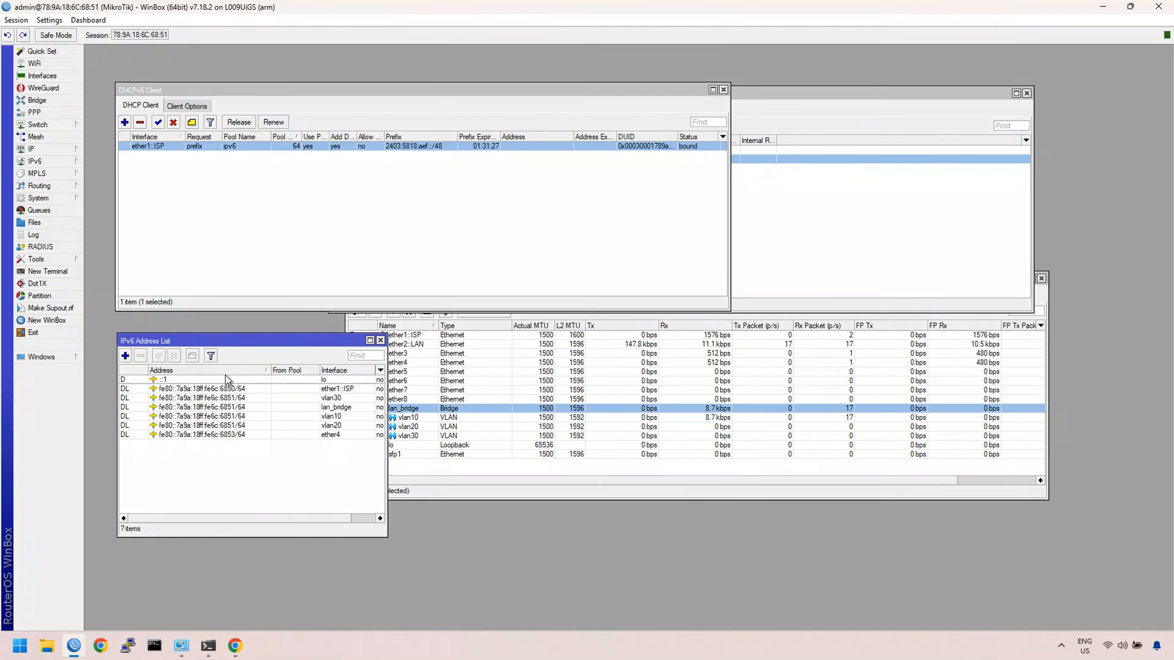
pyautogui.click(125, 355)
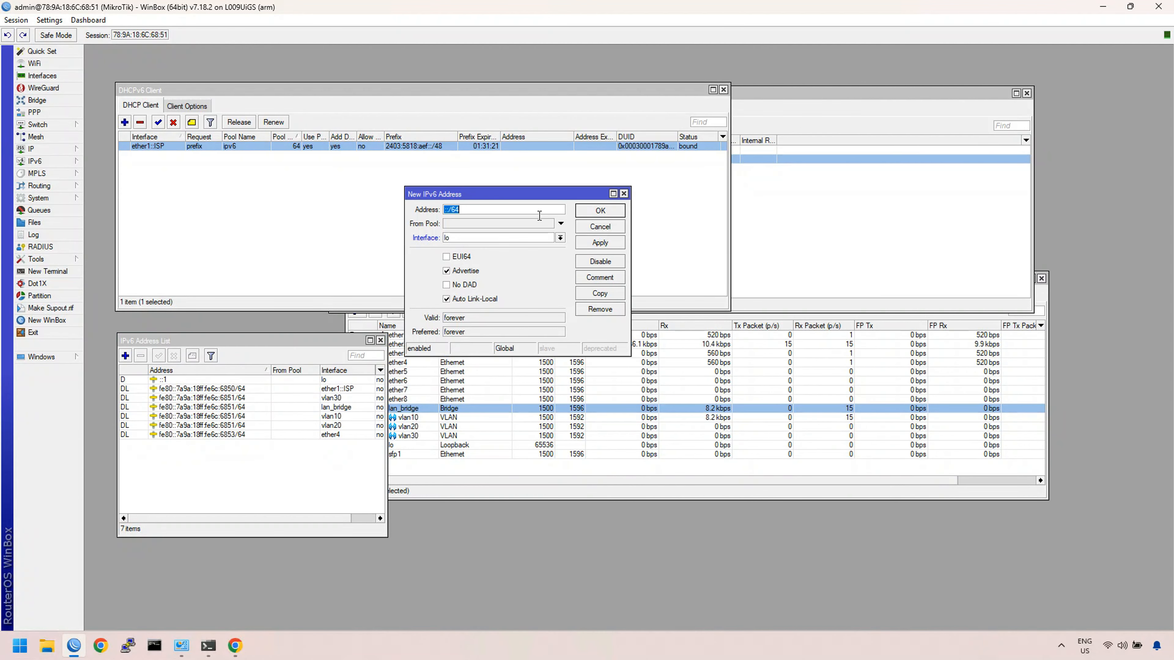
pyautogui.click(561, 226)
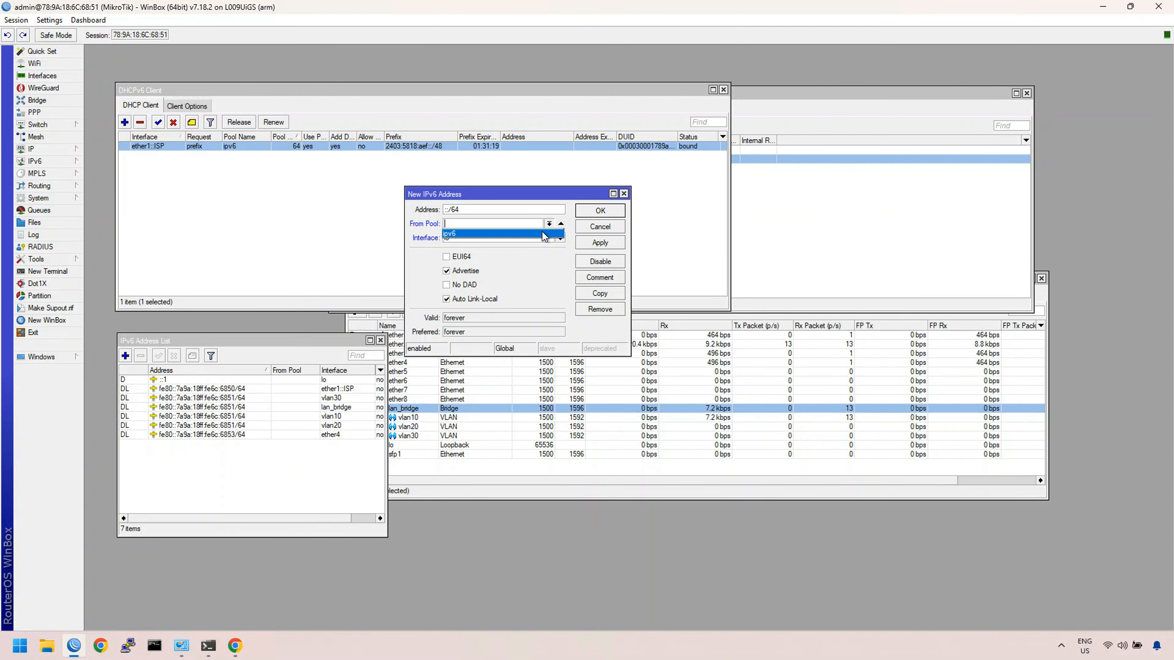
pyautogui.click(560, 225)
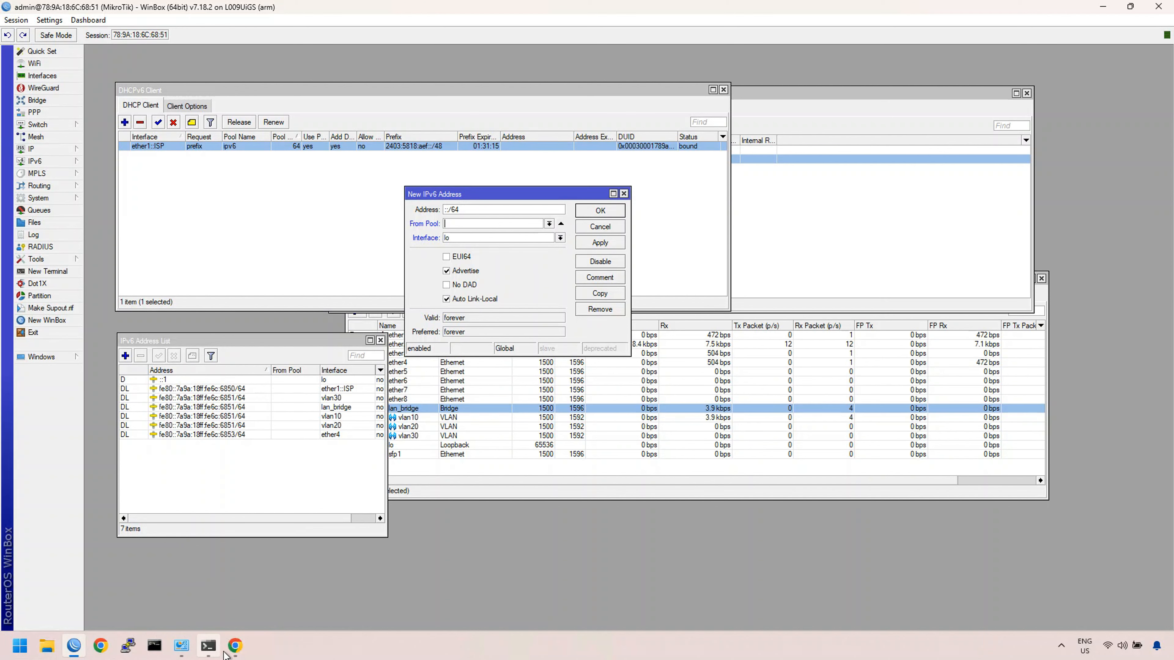
# Step: Switch to Chrome, search Google for "ipv6 calculator" and open the Site24x7 IPv6 Subnet Calculator Tool
pyautogui.click(234, 646)
pyautogui.click(198, 39)
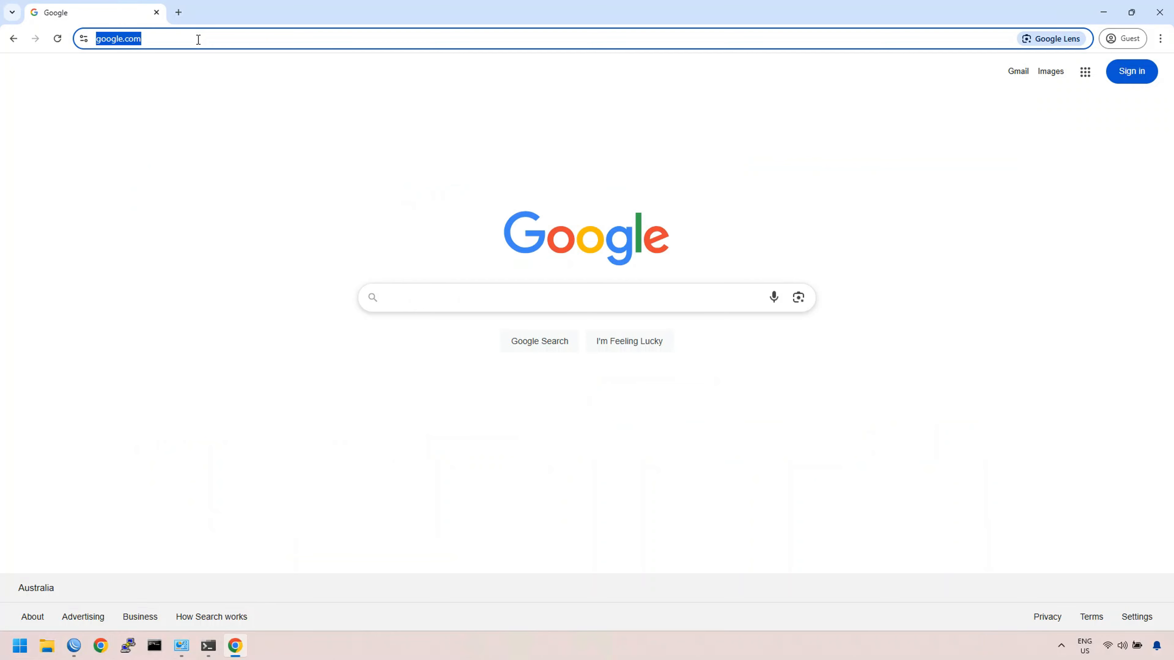
pyautogui.write('site')
pyautogui.press('BackSpace')
pyautogui.press('BackSpace')
pyautogui.press('BackSpace')
pyautogui.press('BackSpace')
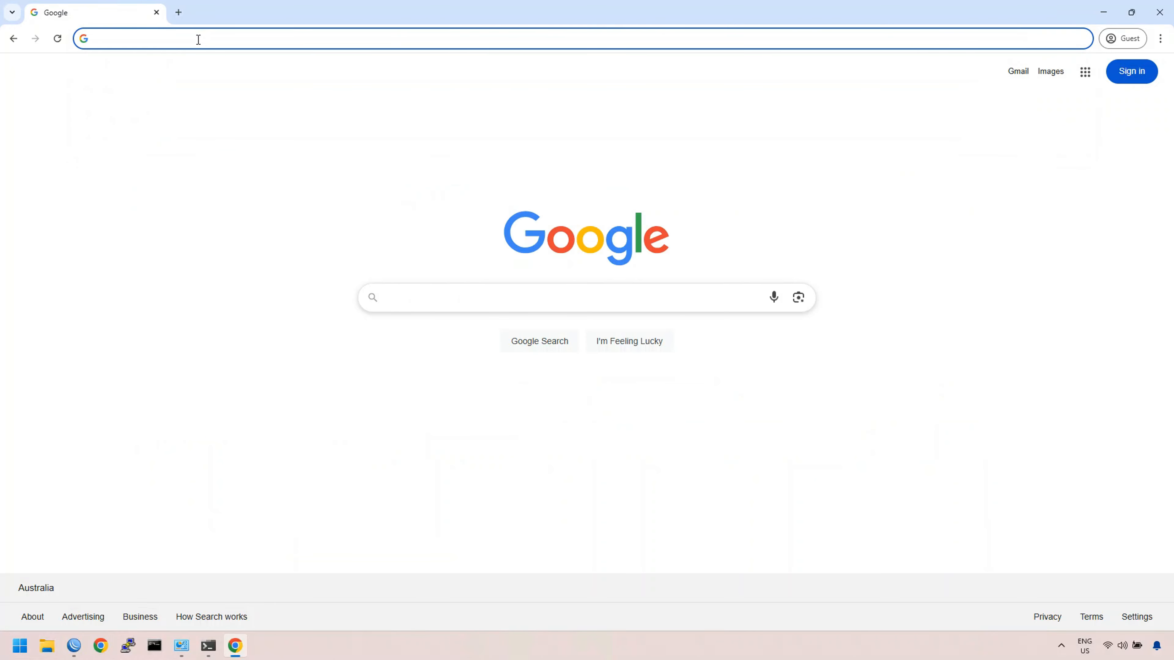
pyautogui.write('ipv6')
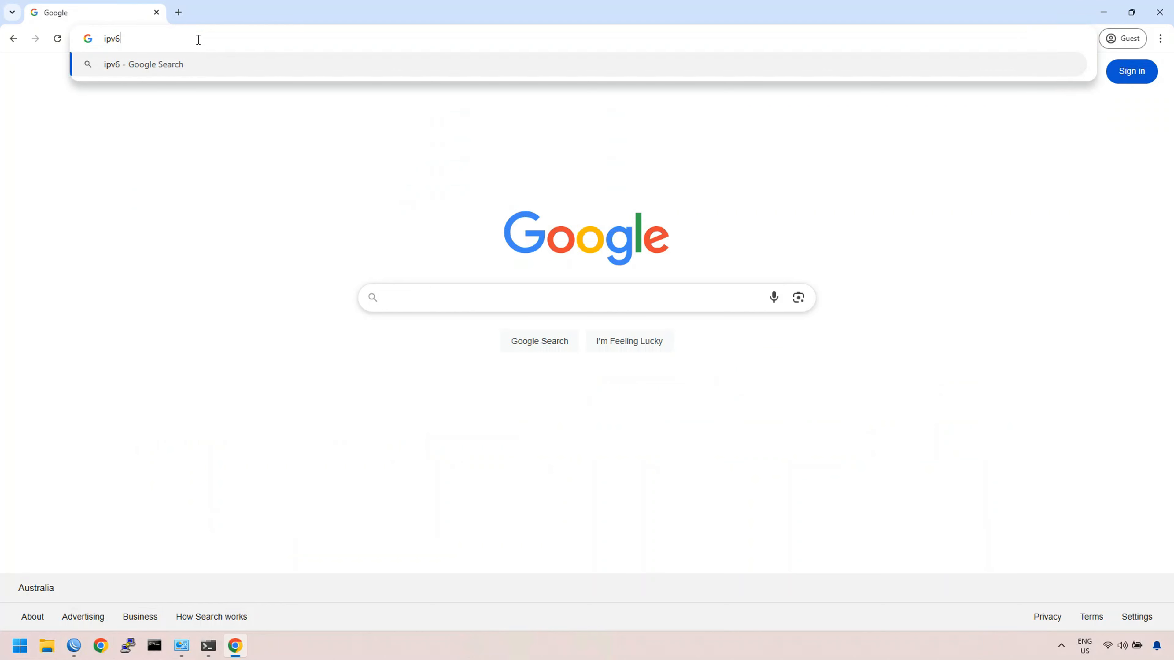
pyautogui.write(' cal')
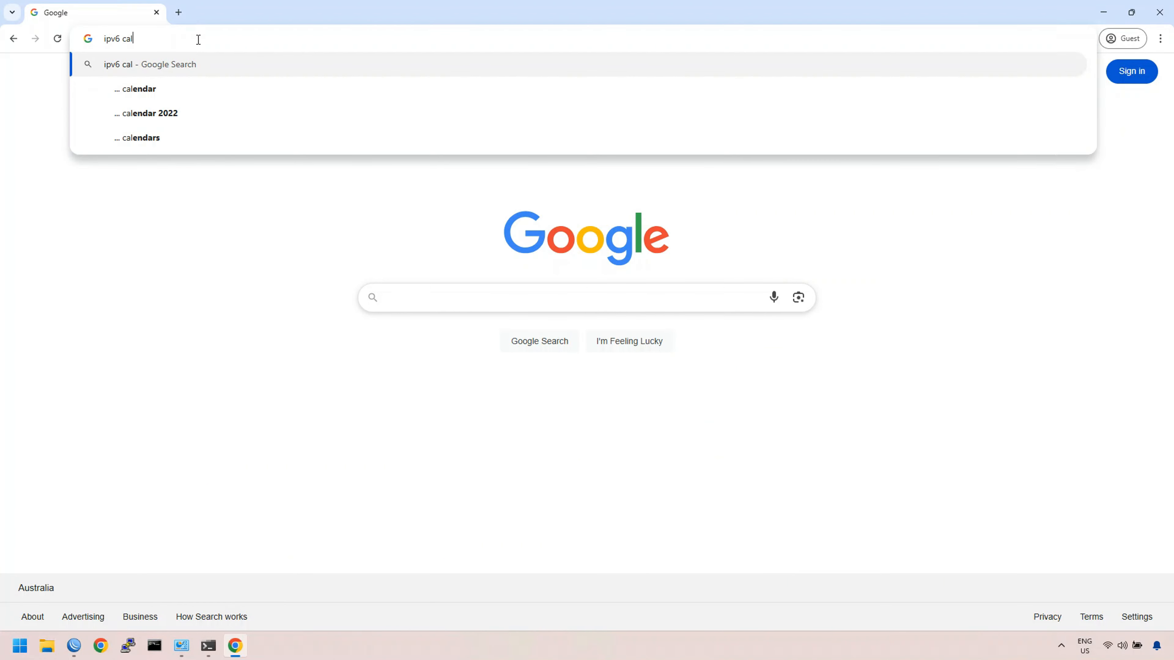
pyautogui.write('c')
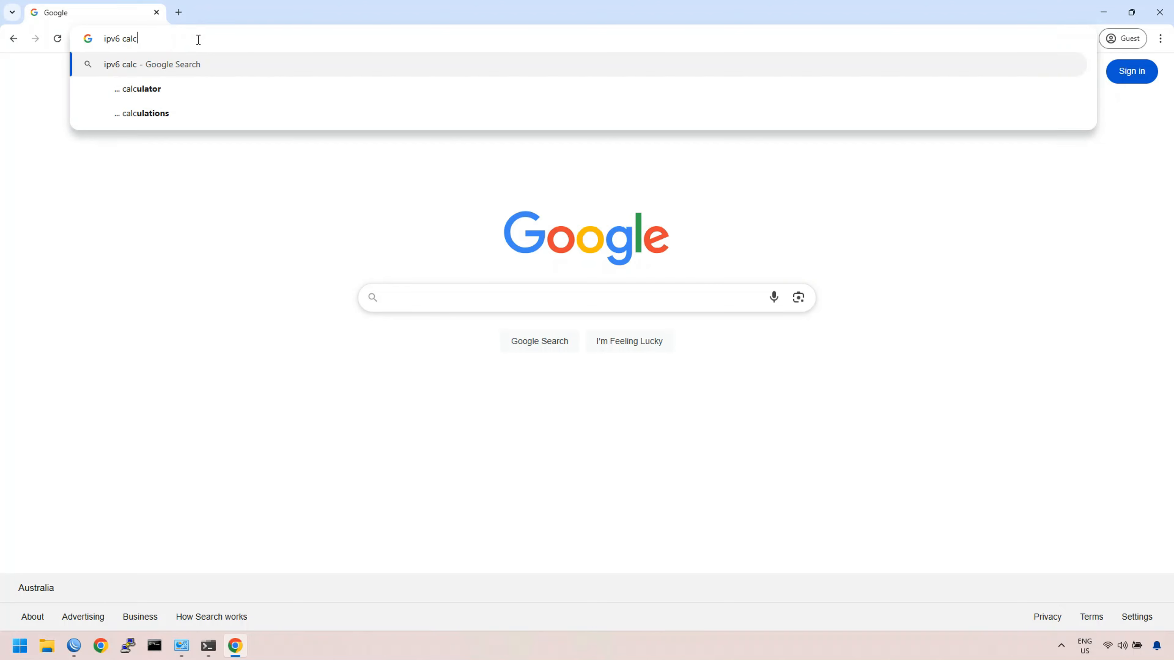
pyautogui.press('Down')
pyautogui.press('Return')
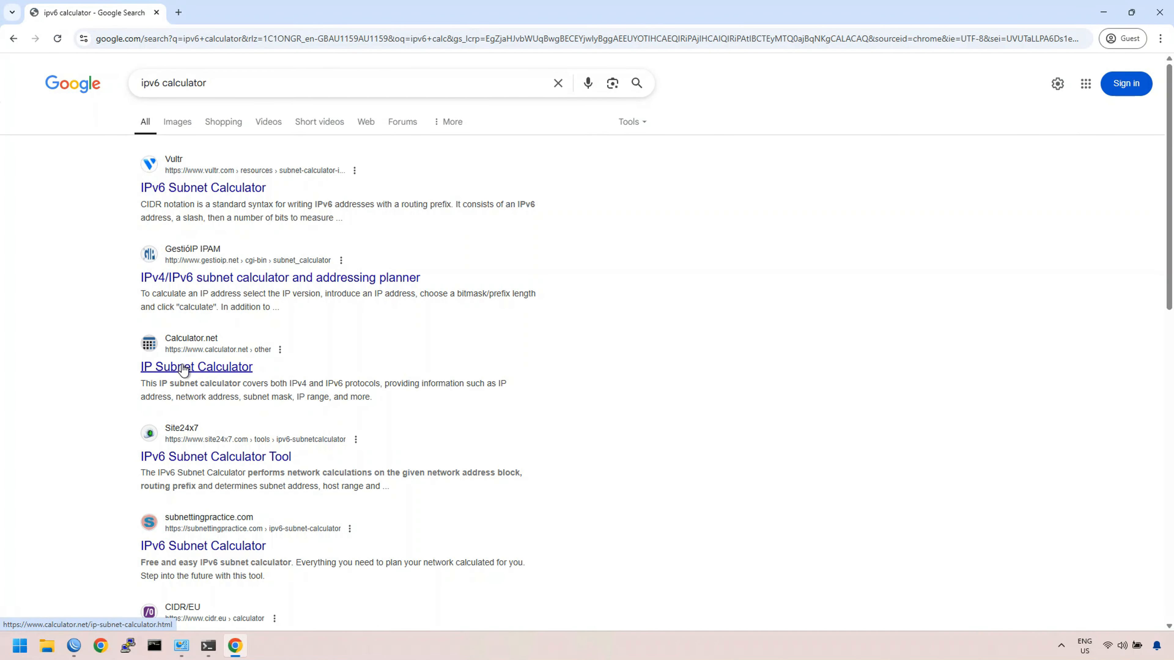
pyautogui.click(187, 457)
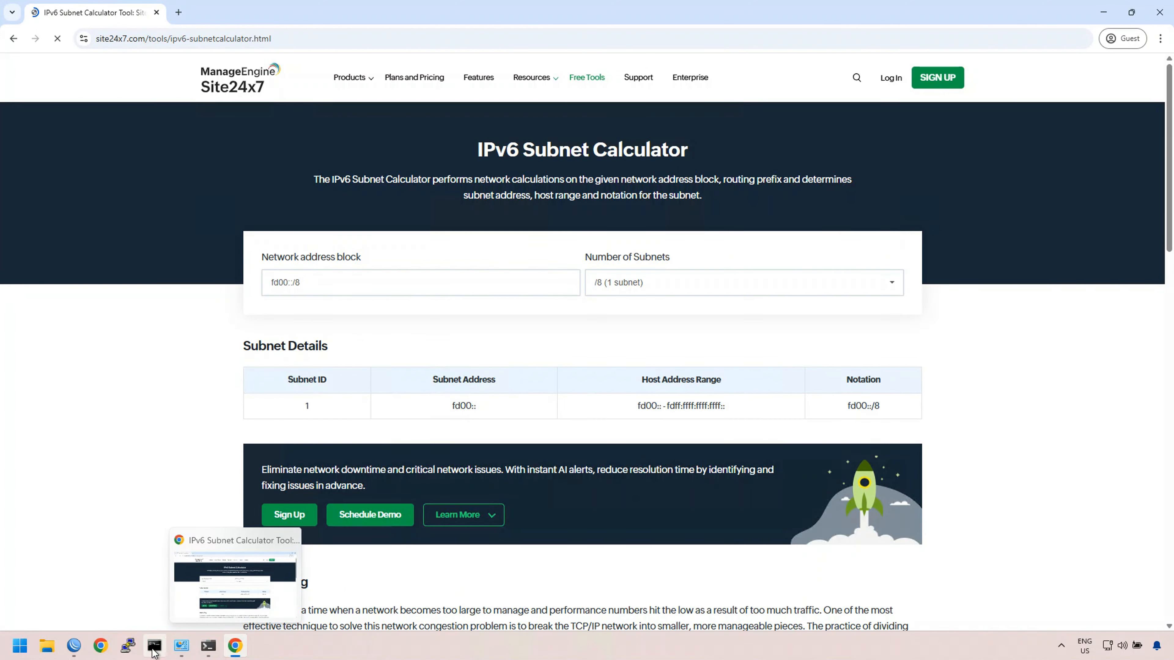
# Step: Switch back to WinBox and copy the delegated IPv6 prefix from the status of the ether1::ISP DHCPv6 client
pyautogui.click(75, 648)
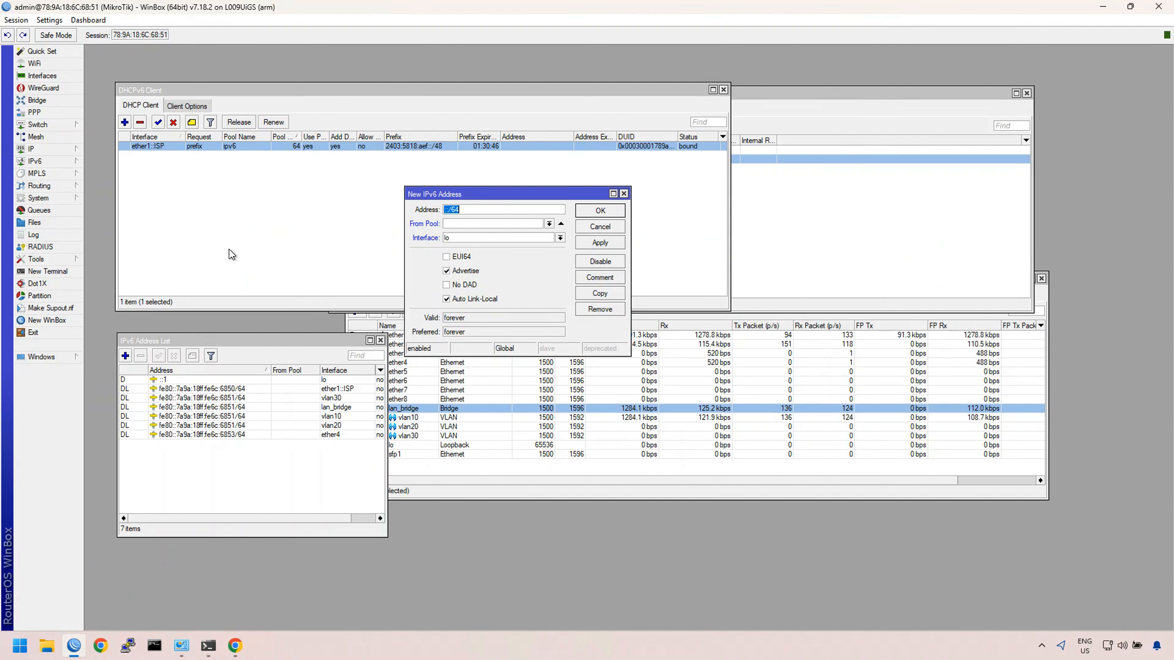
pyautogui.doubleClick(191, 149)
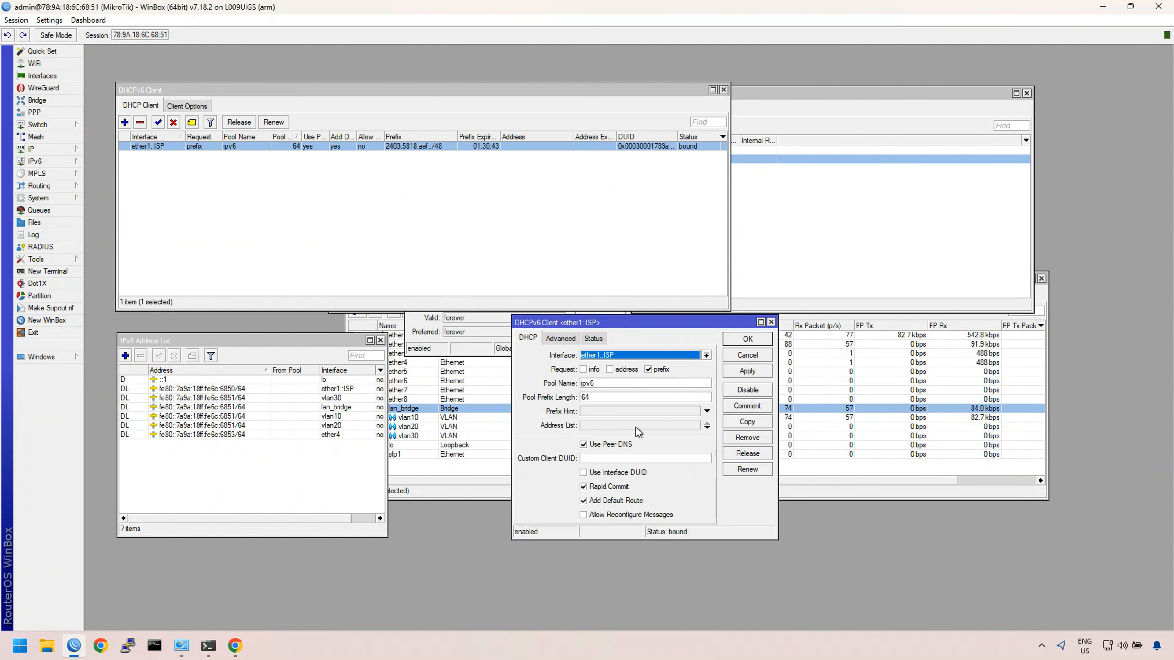
pyautogui.click(595, 339)
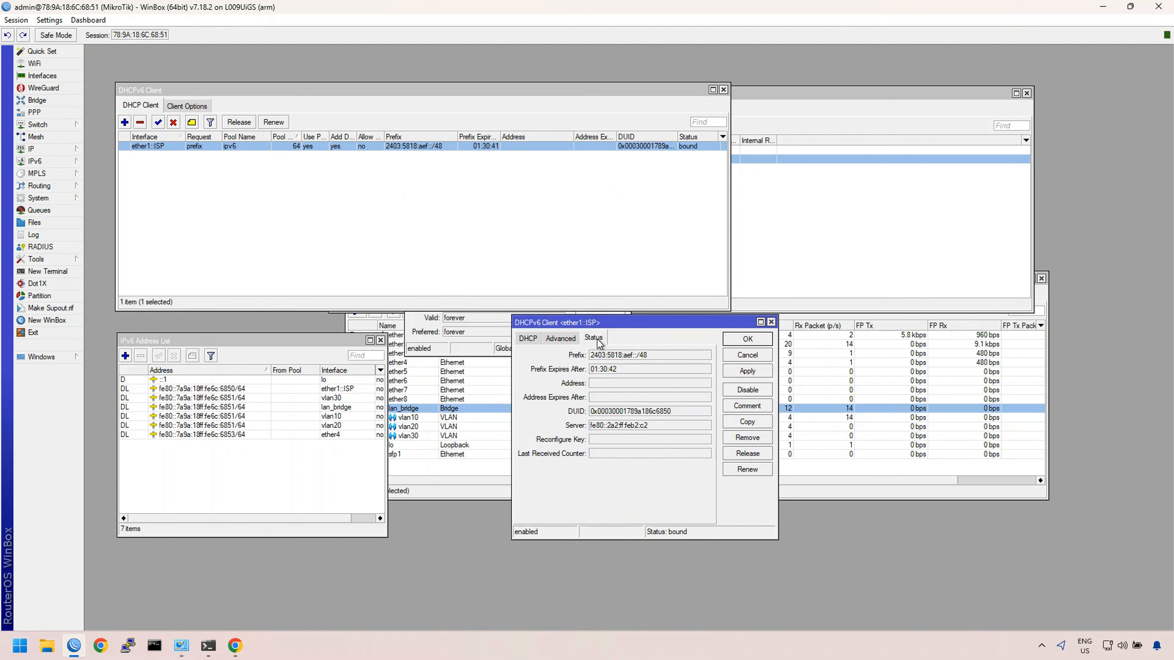
pyautogui.doubleClick(644, 361)
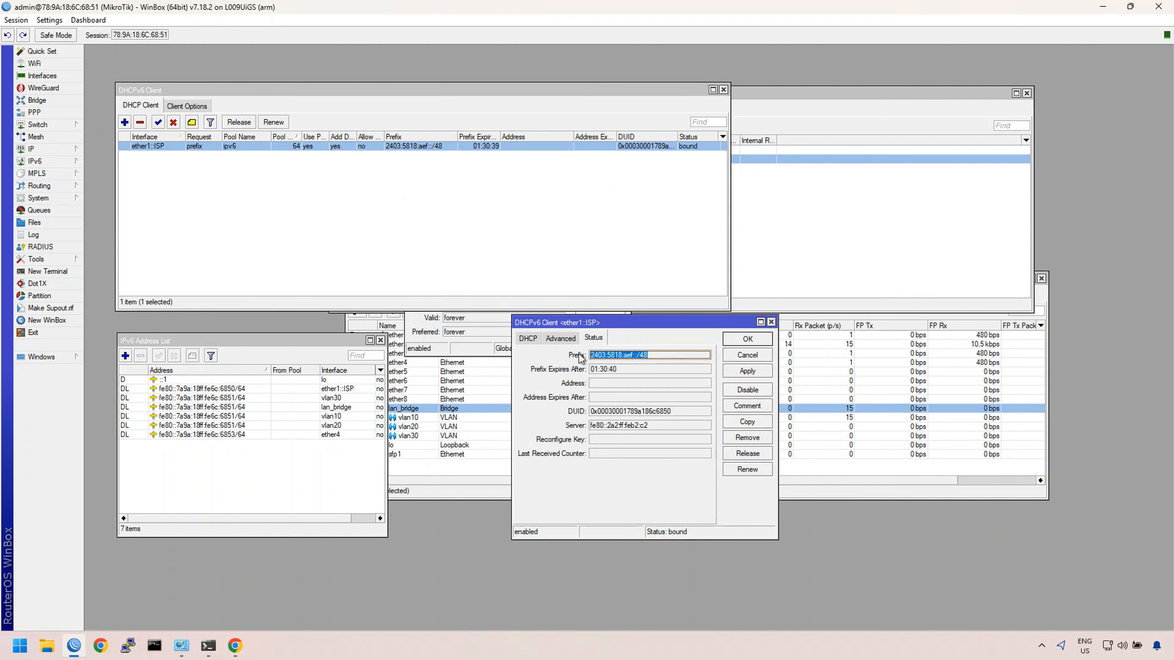
pyautogui.rightClick(602, 358)
pyautogui.click(631, 368)
pyautogui.click(743, 341)
# Step: In Chrome's subnet calculator, enter the network block 2403:5818:aef::/48 and divide it into /64 subnets
pyautogui.click(235, 646)
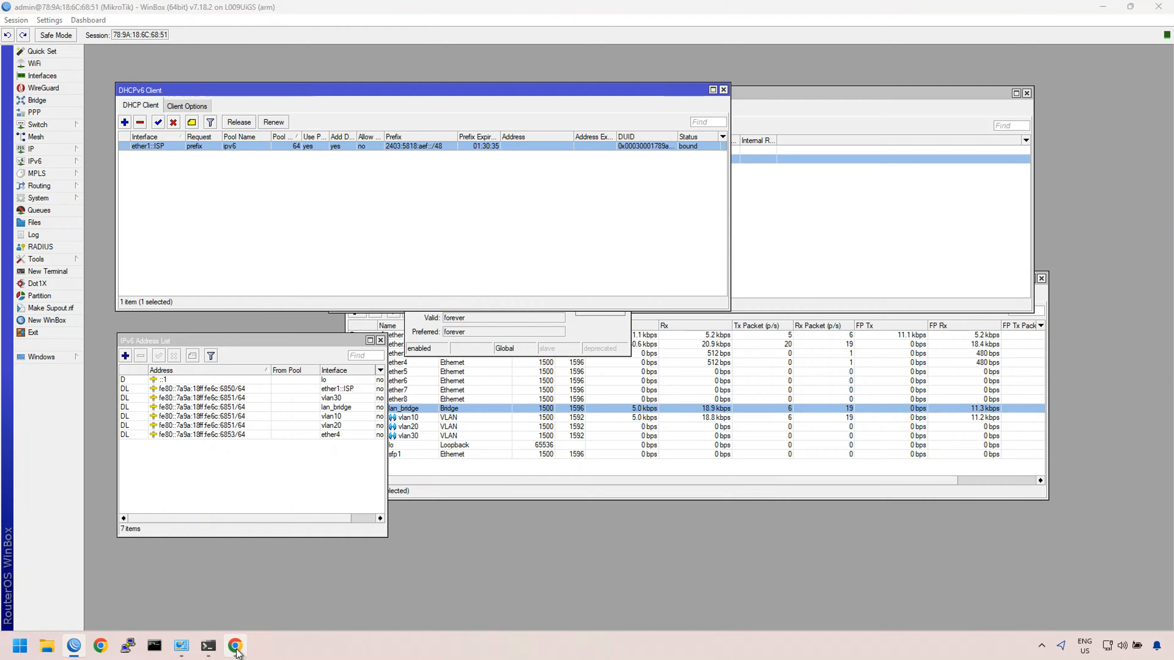
pyautogui.tripleClick(315, 287)
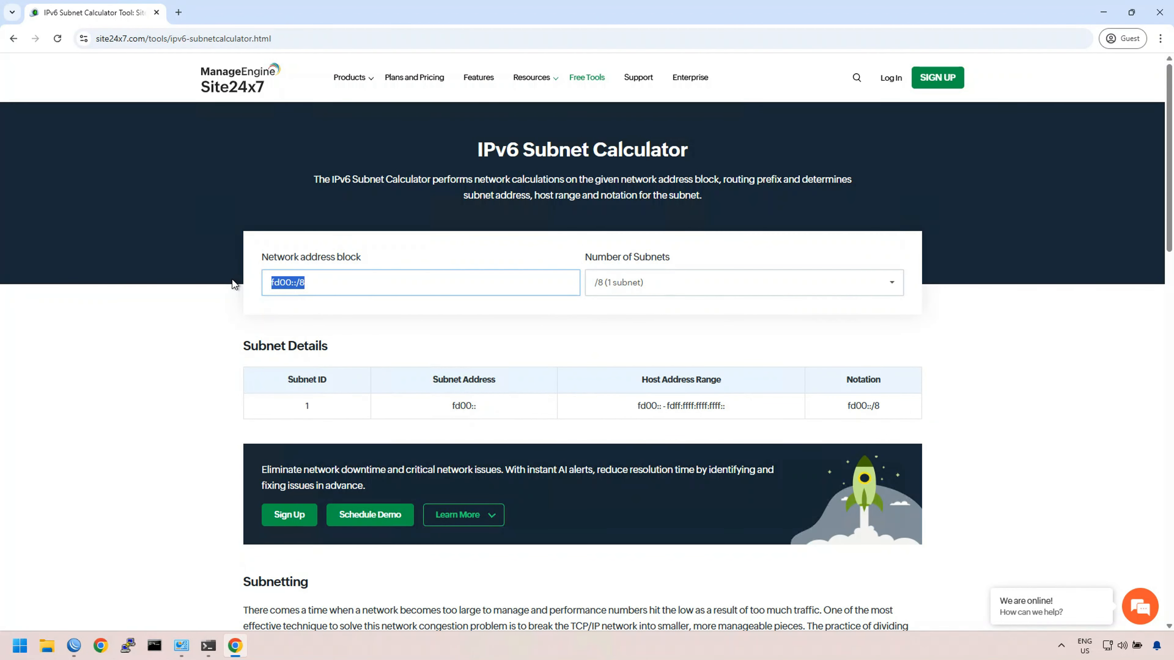
pyautogui.hotkey('ctrl', 'v')
pyautogui.click(712, 280)
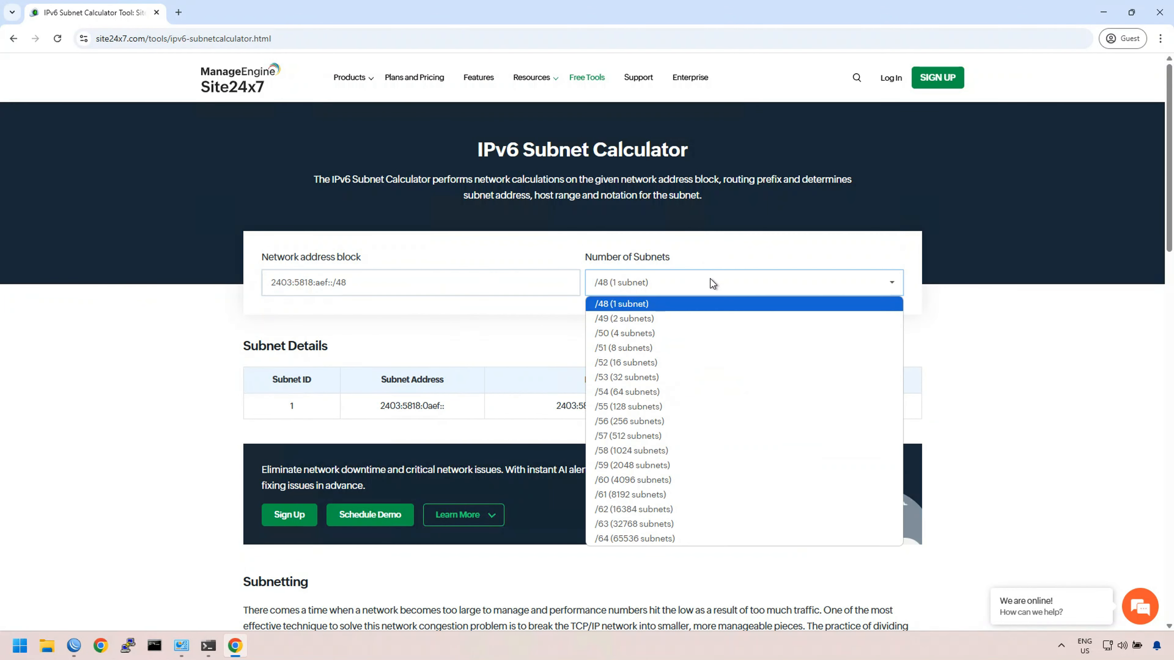
pyautogui.click(656, 541)
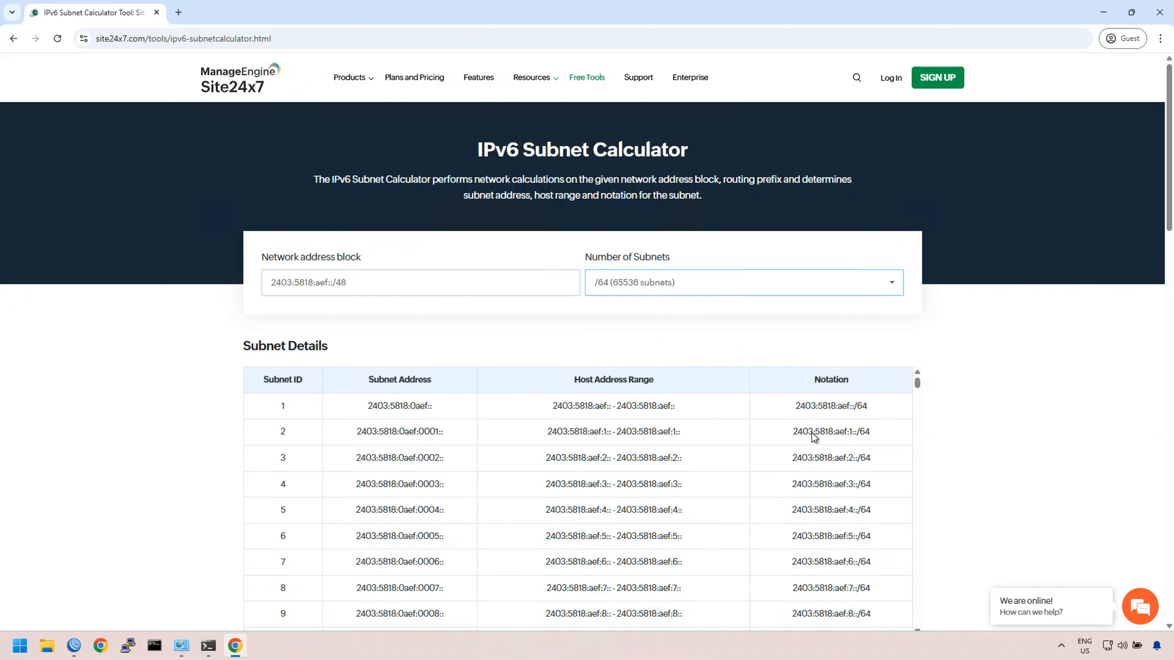
# Step: Find the subnet matching VLAN 10 in the subnet table and copy its notation 2403:5818:aef:10::/64
pyautogui.scroll(-7, 819, 493)
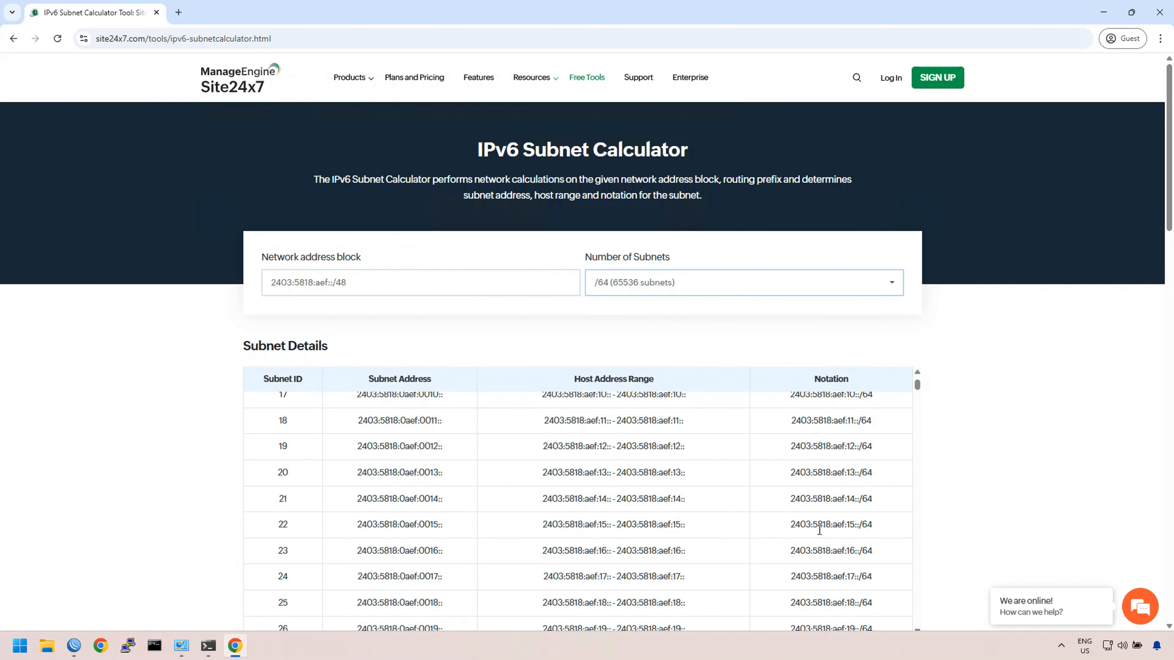
pyautogui.scroll(5, 846, 451)
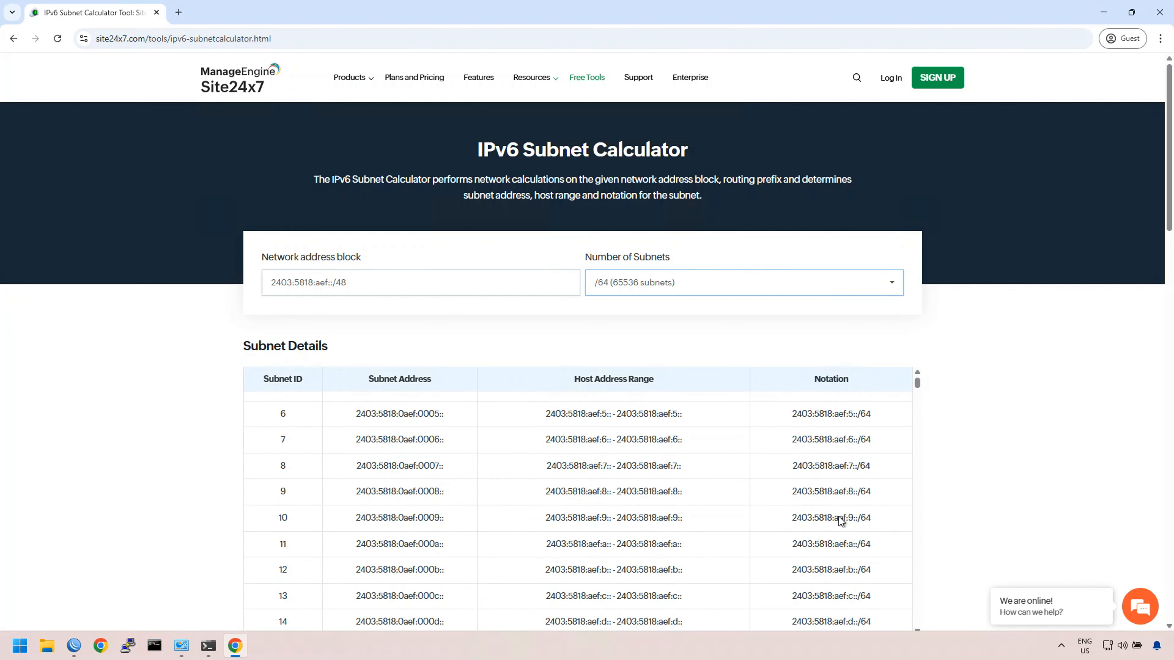
pyautogui.scroll(1, 852, 550)
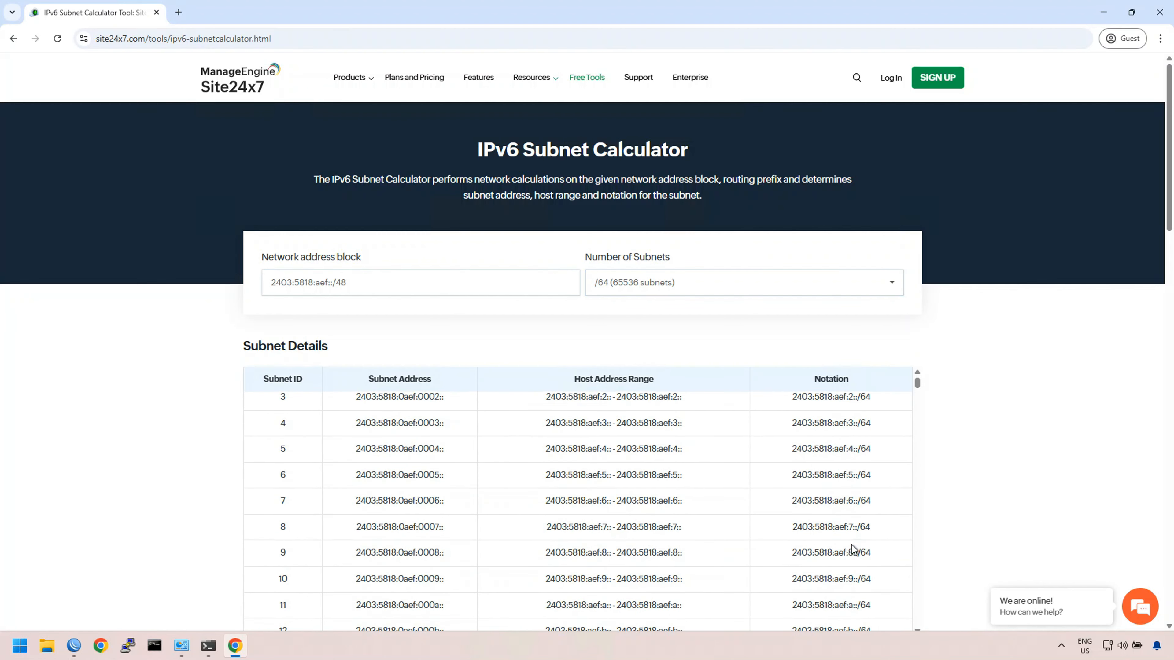
pyautogui.scroll(-1, 853, 554)
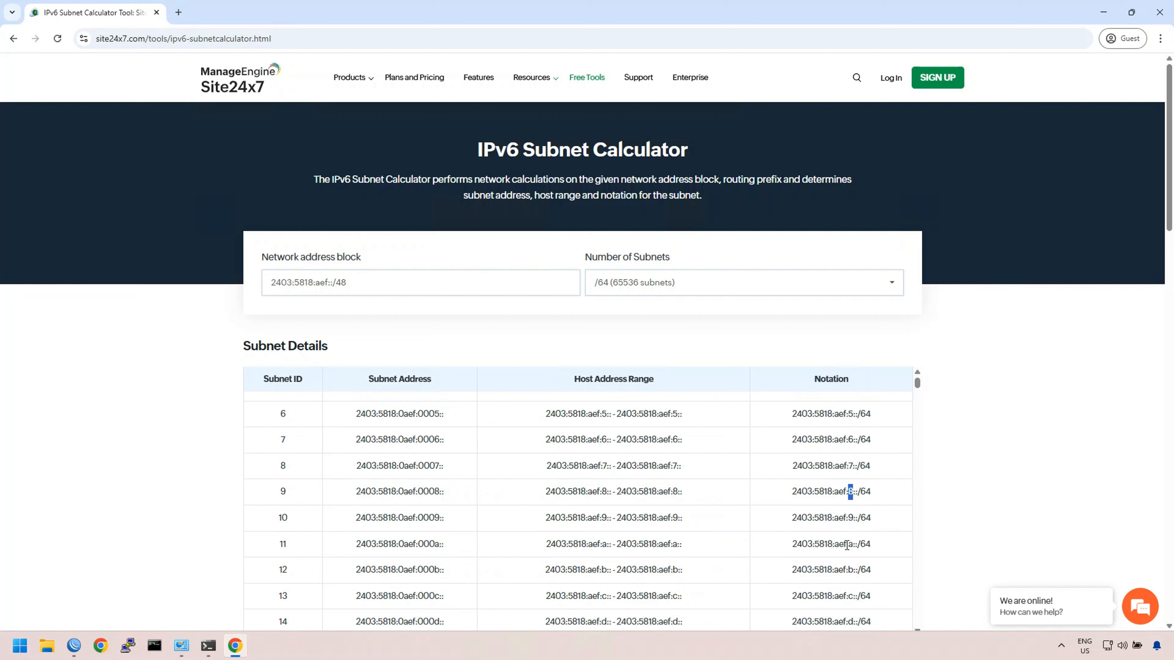
pyautogui.scroll(-2, 850, 593)
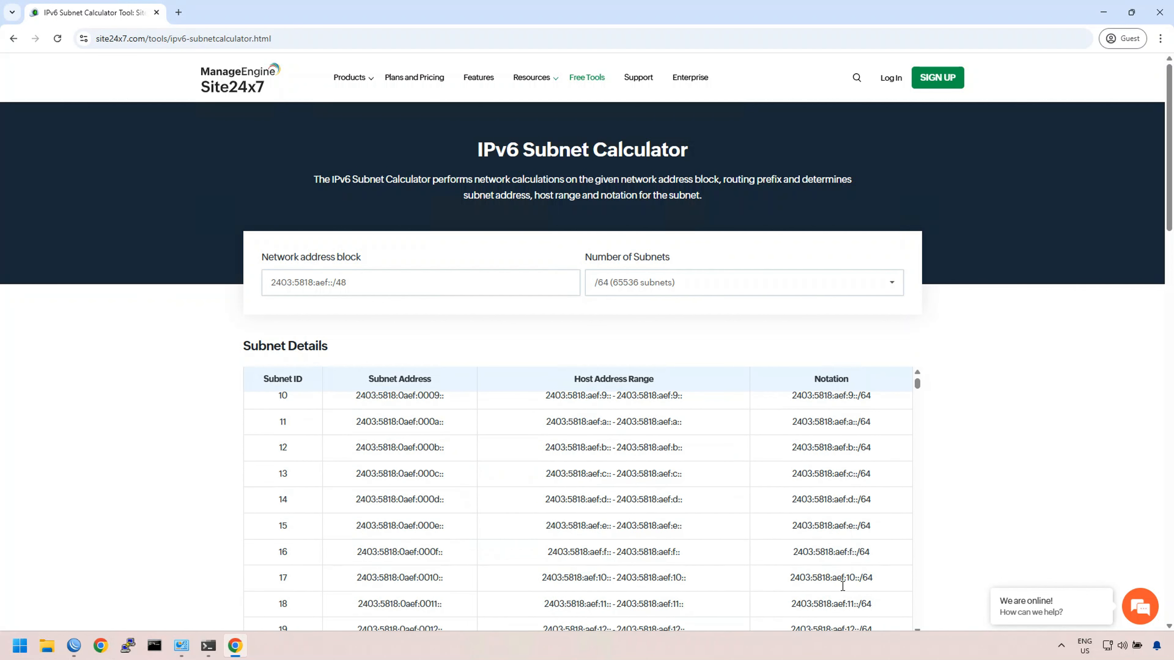
pyautogui.click(858, 581)
pyautogui.moveTo(872, 581); pyautogui.dragTo(789, 582)
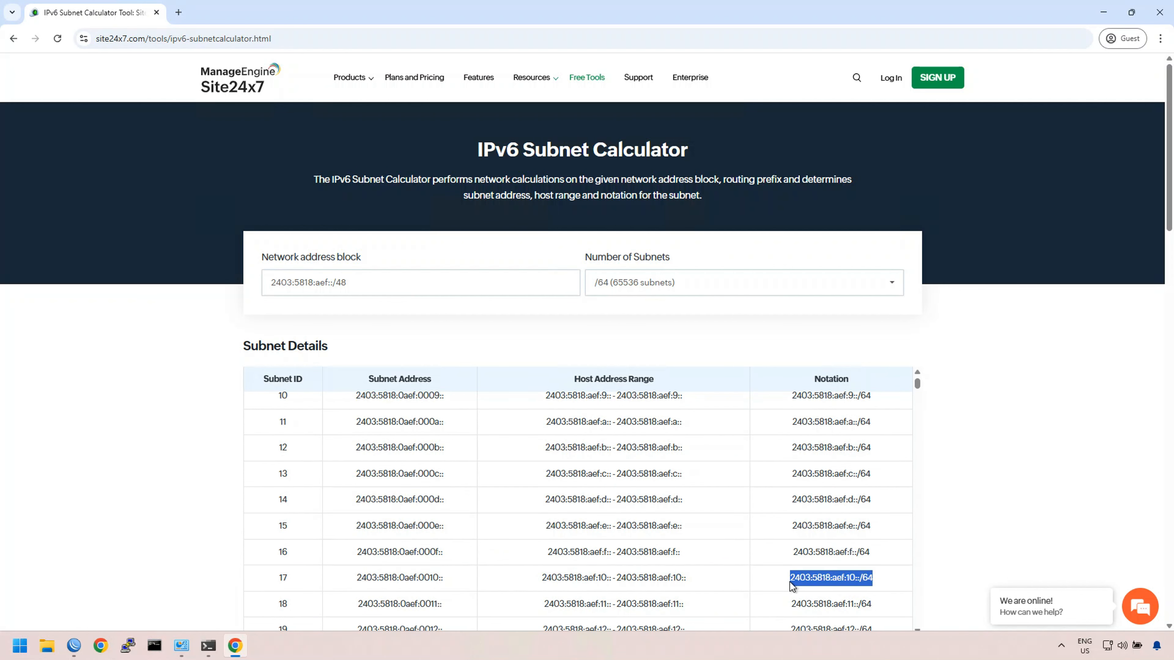
pyautogui.rightClick(814, 581)
pyautogui.click(829, 454)
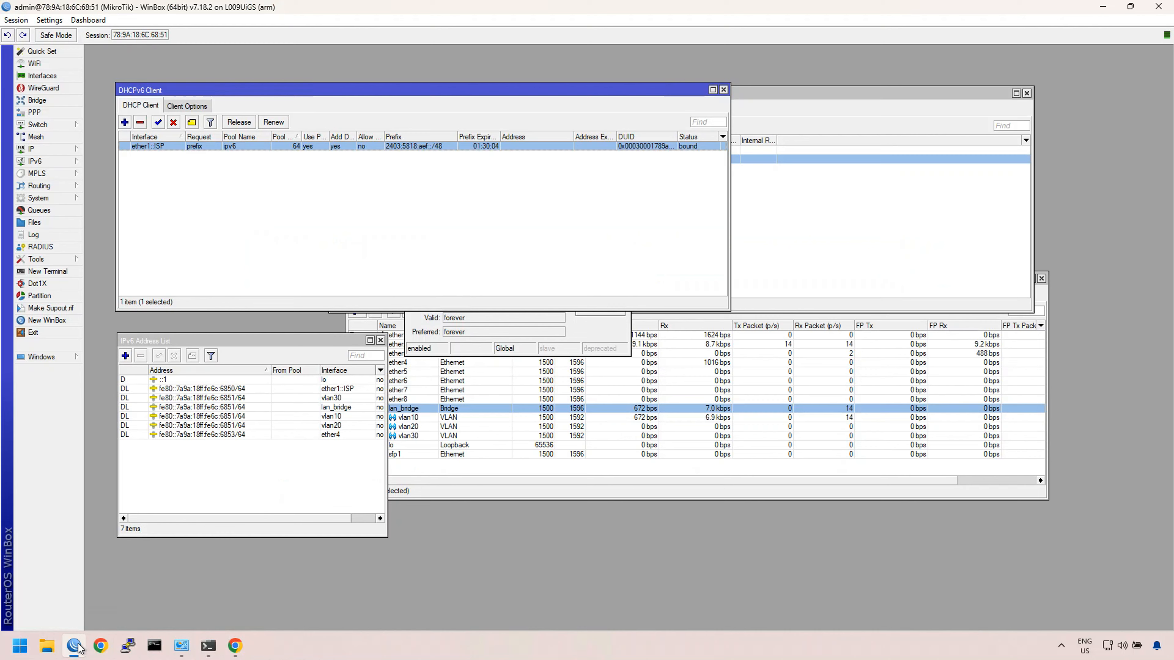
# Step: Switch to WinBox and add the IPv6 address 2403:5818:aef:10::/64 on the vlan10 interface with advertising enabled
pyautogui.click(78, 647)
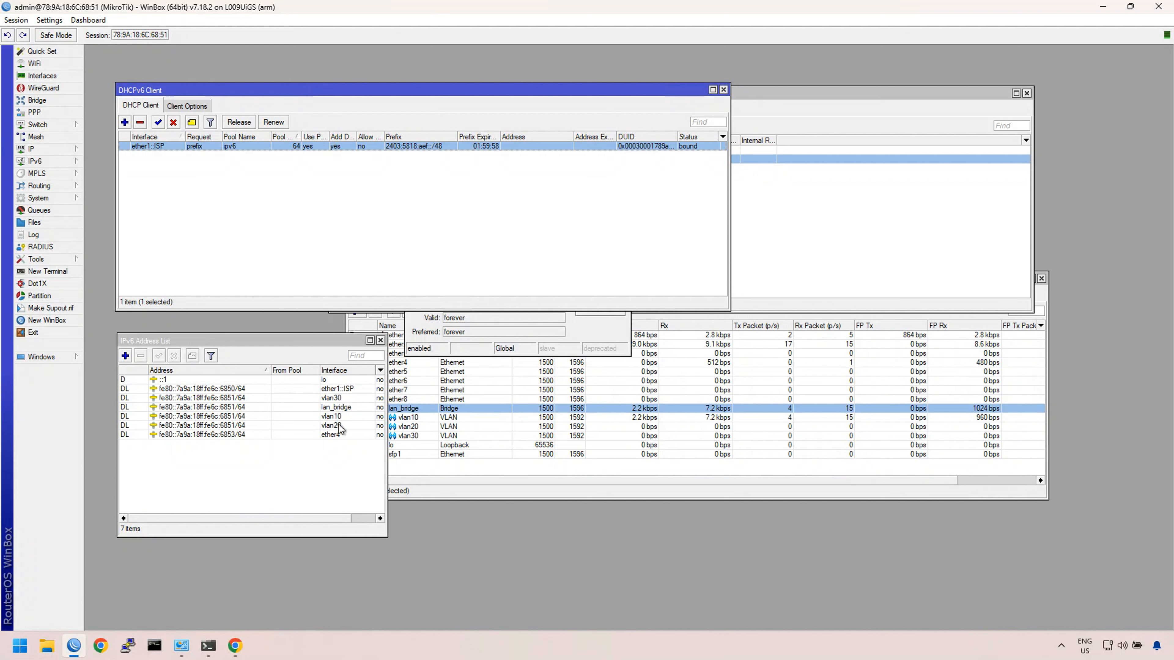
pyautogui.click(125, 356)
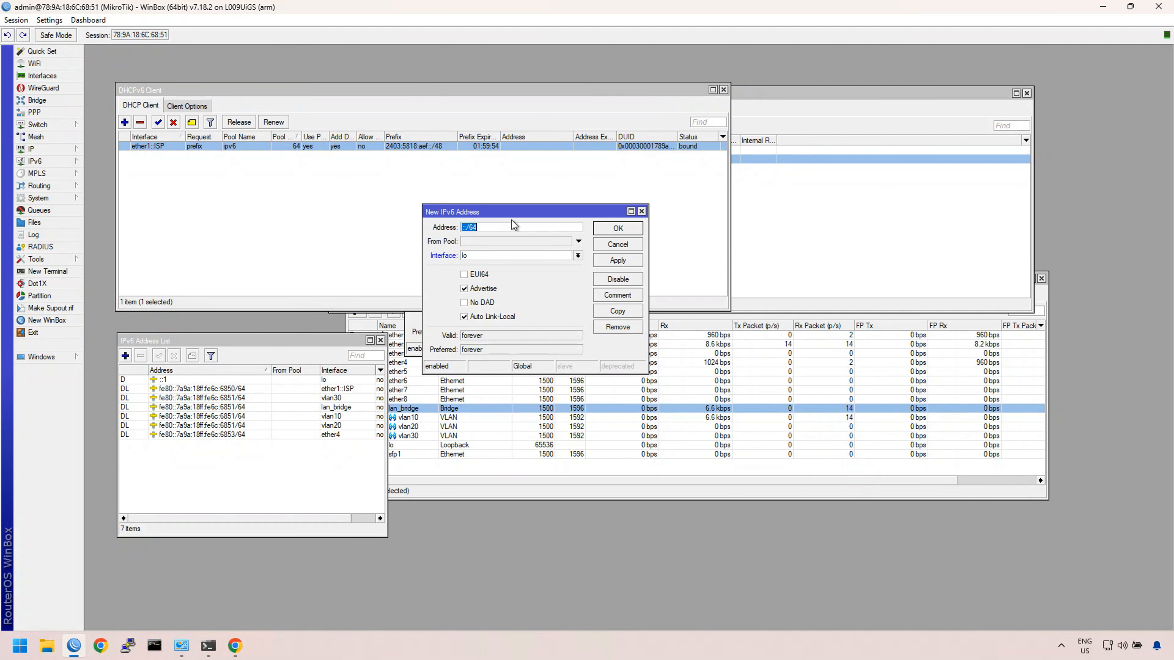
pyautogui.hotkey('ctrl', 'v')
pyautogui.hotkey('ctrl', 'a')
pyautogui.hotkey('ctrl', 'c')
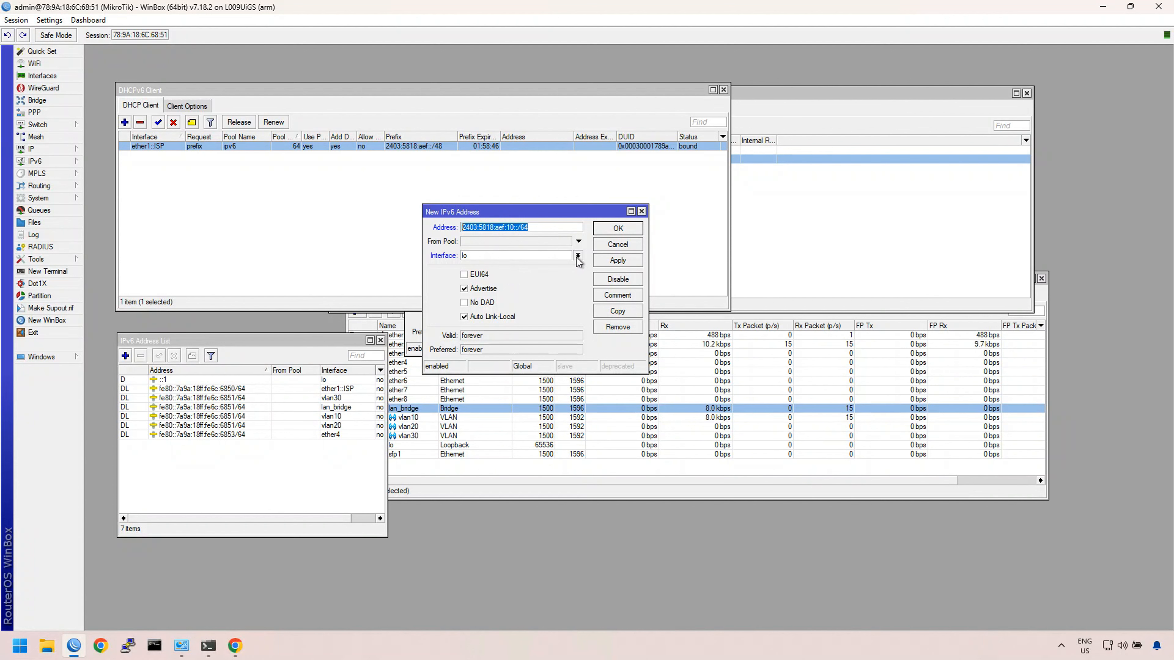
pyautogui.click(523, 257)
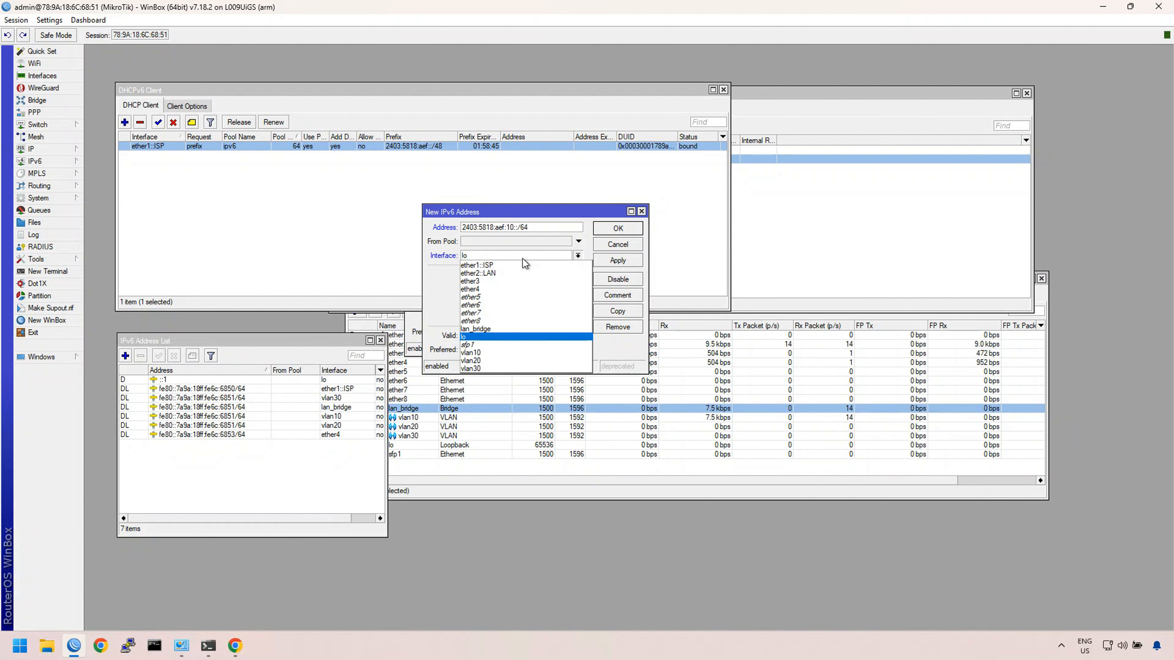
pyautogui.click(498, 350)
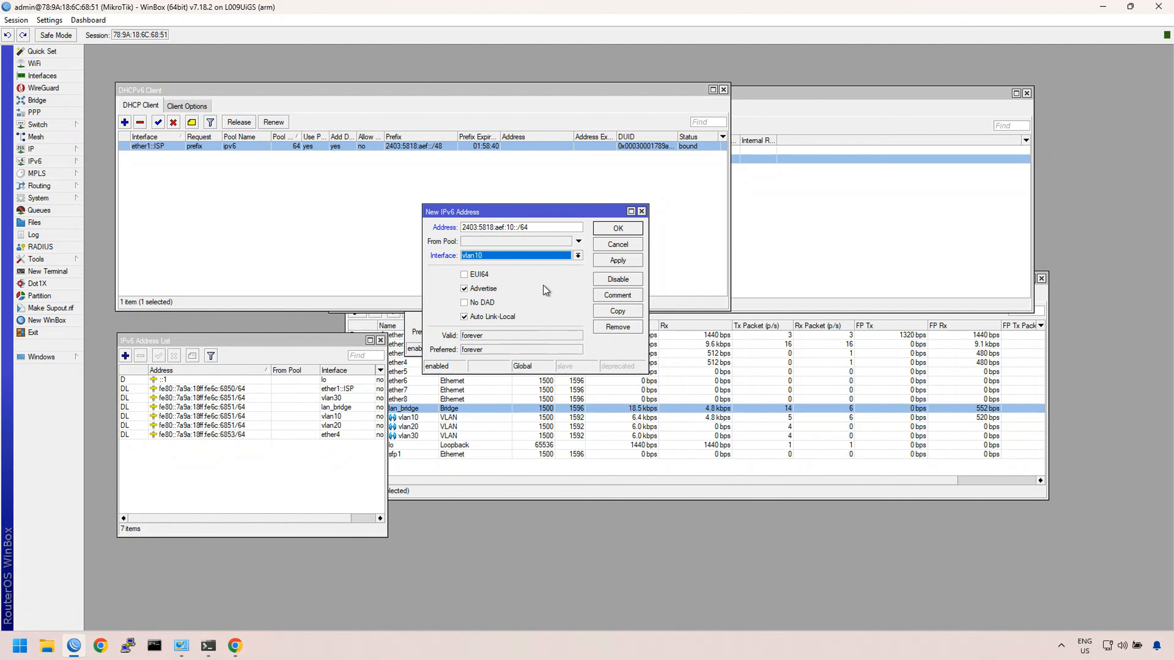
pyautogui.click(618, 228)
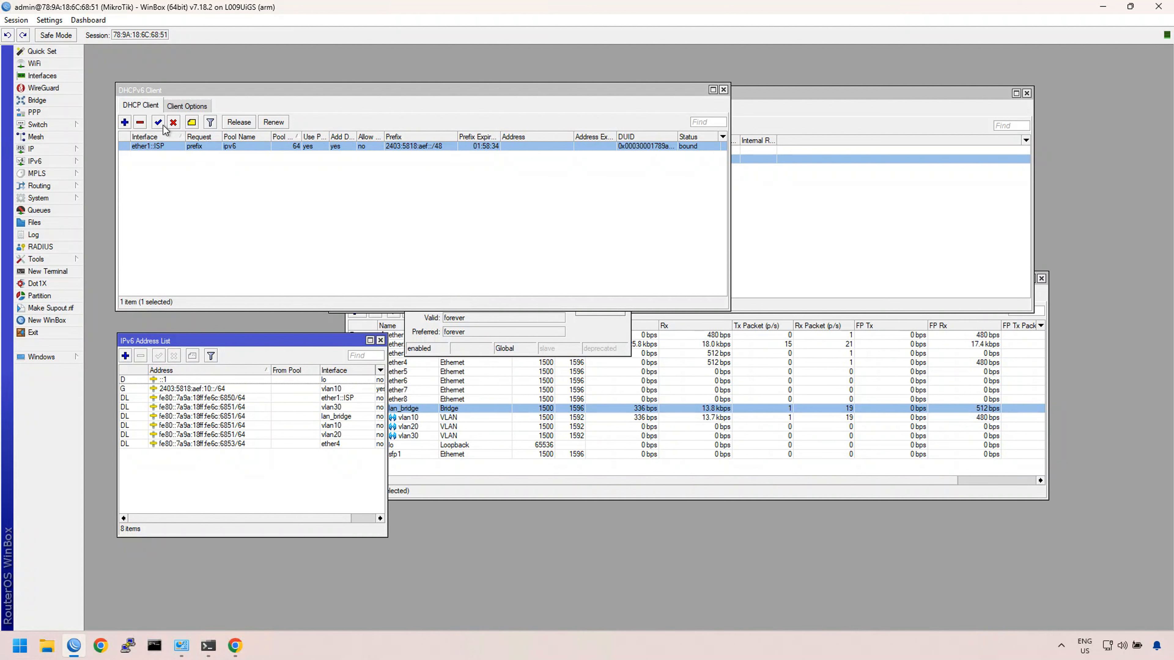
# Step: Start another IPv6 address entry, switch to Chrome and look through the subnet table for VLAN 20's /64 subnet
pyautogui.click(125, 356)
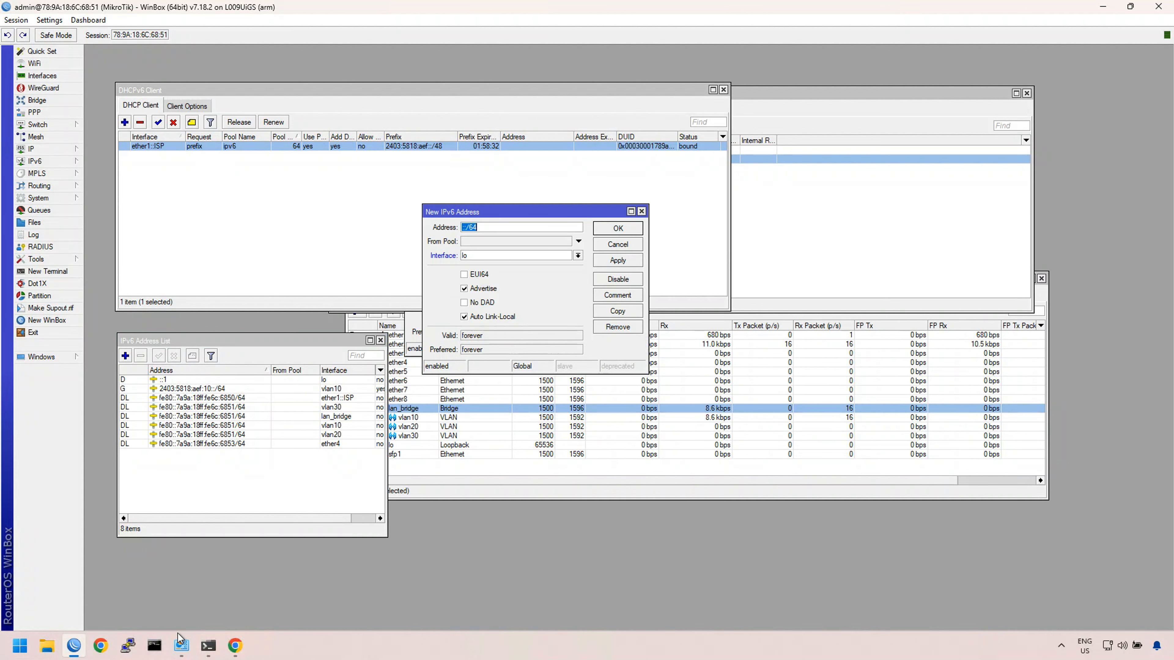
pyautogui.click(235, 647)
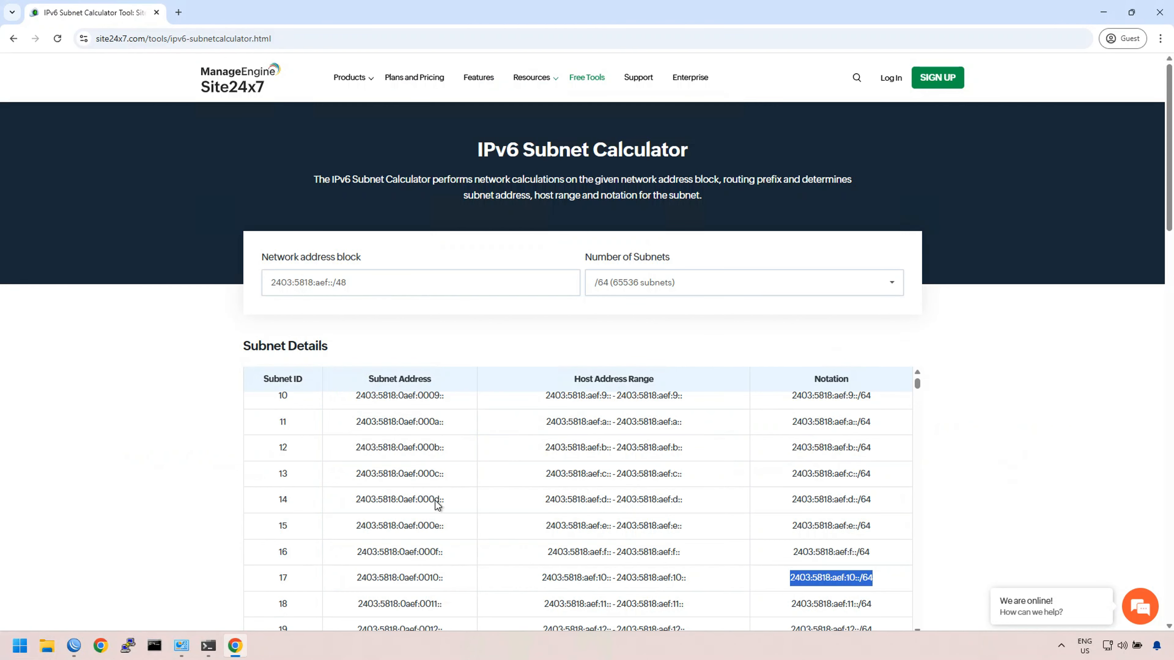
pyautogui.scroll(-2, 750, 564)
pyautogui.scroll(-3, 750, 564)
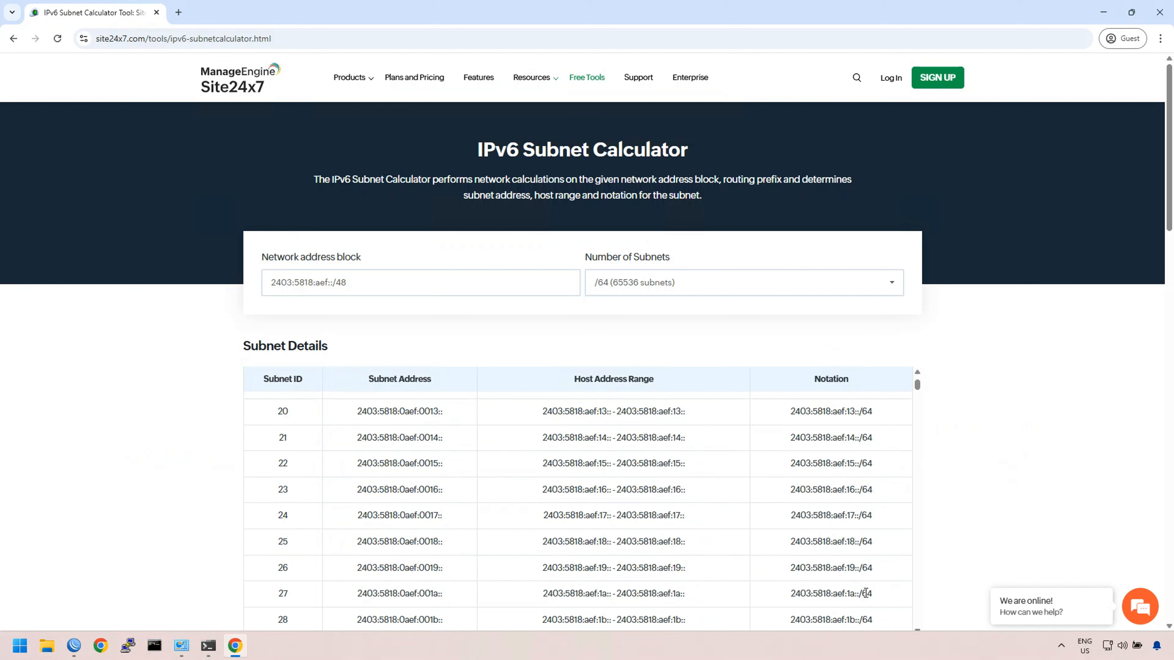
pyautogui.scroll(-2, 866, 593)
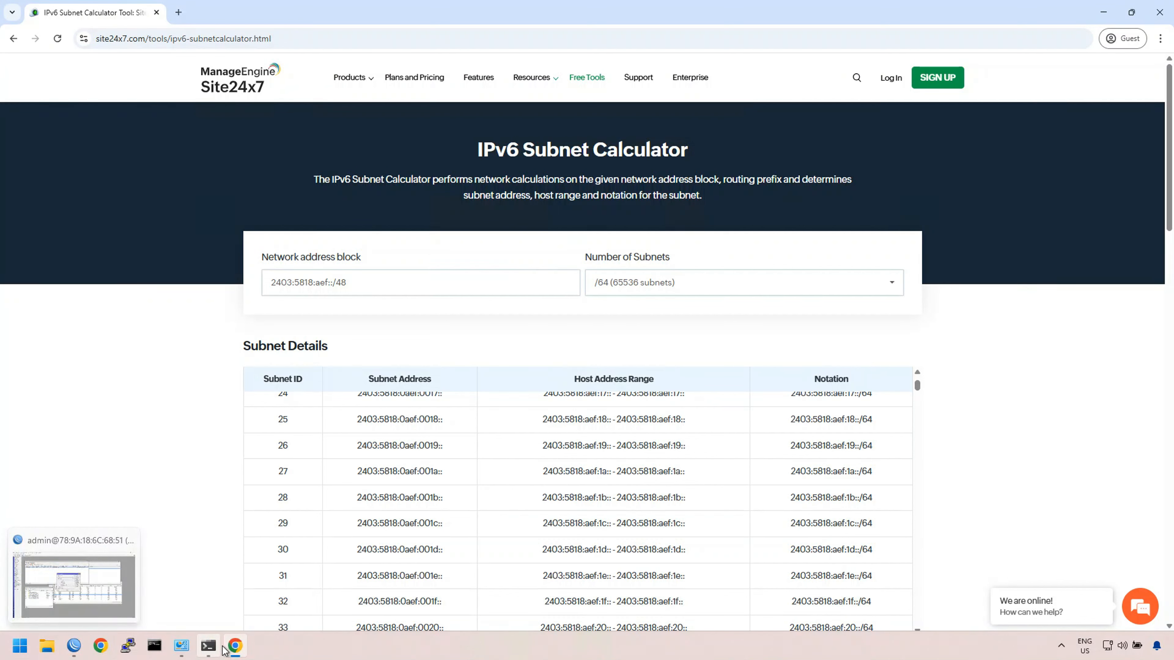
# Step: Switch back to WinBox and add the IPv6 address 2403:5818:aef:20::/64 on the vlan20 interface
pyautogui.click(75, 601)
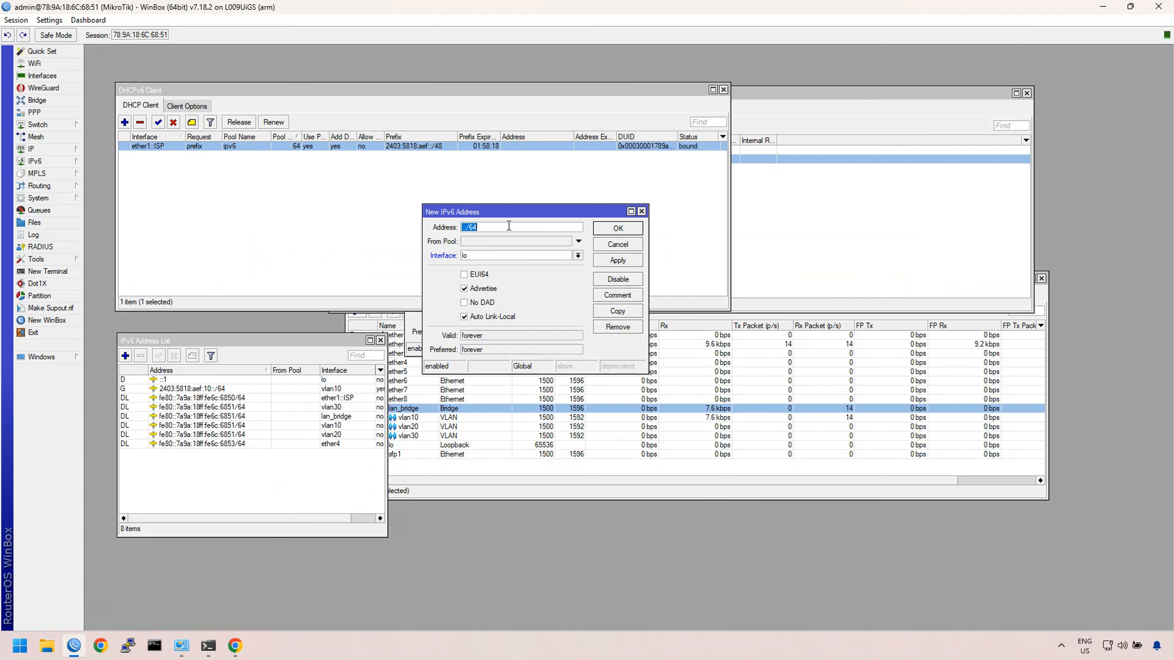
pyautogui.hotkey('ctrl', 'v')
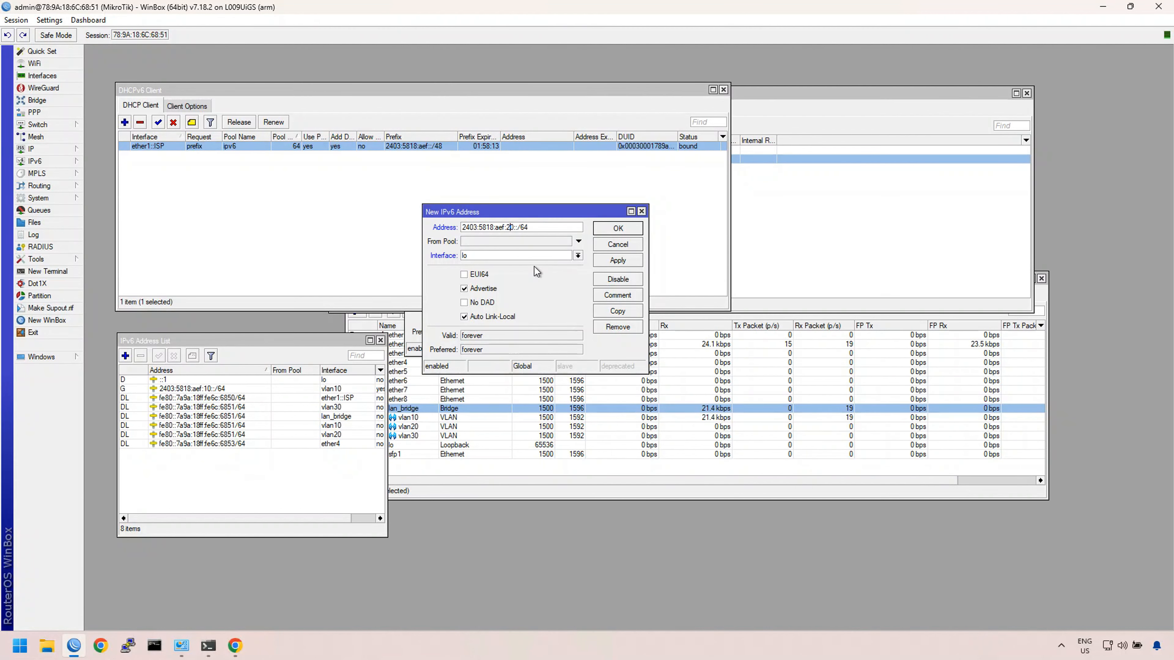
pyautogui.click(558, 255)
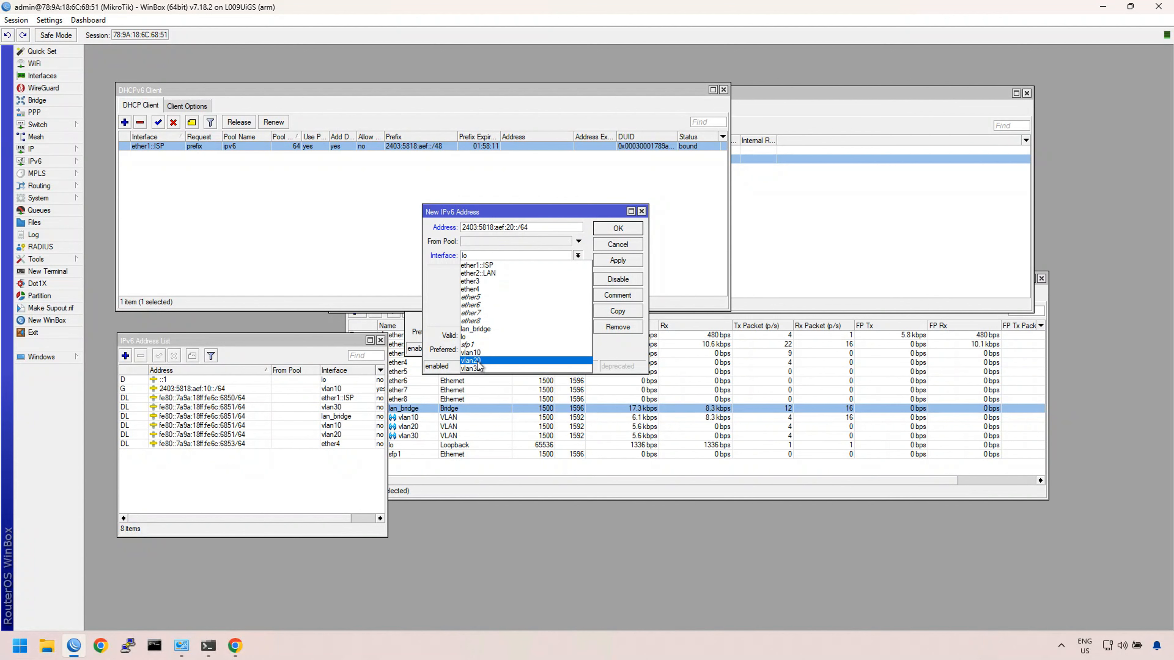
pyautogui.click(476, 361)
pyautogui.click(627, 229)
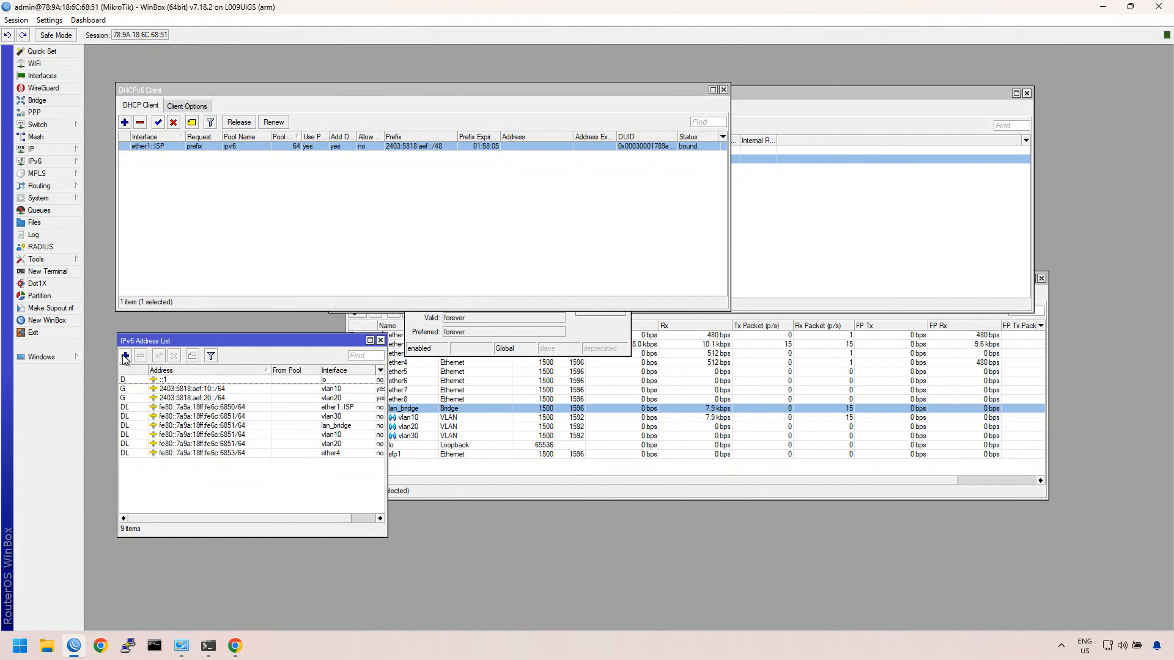
# Step: Add the IPv6 address 2403:5818:aef:30::/64 on the vlan30 interface
pyautogui.click(124, 355)
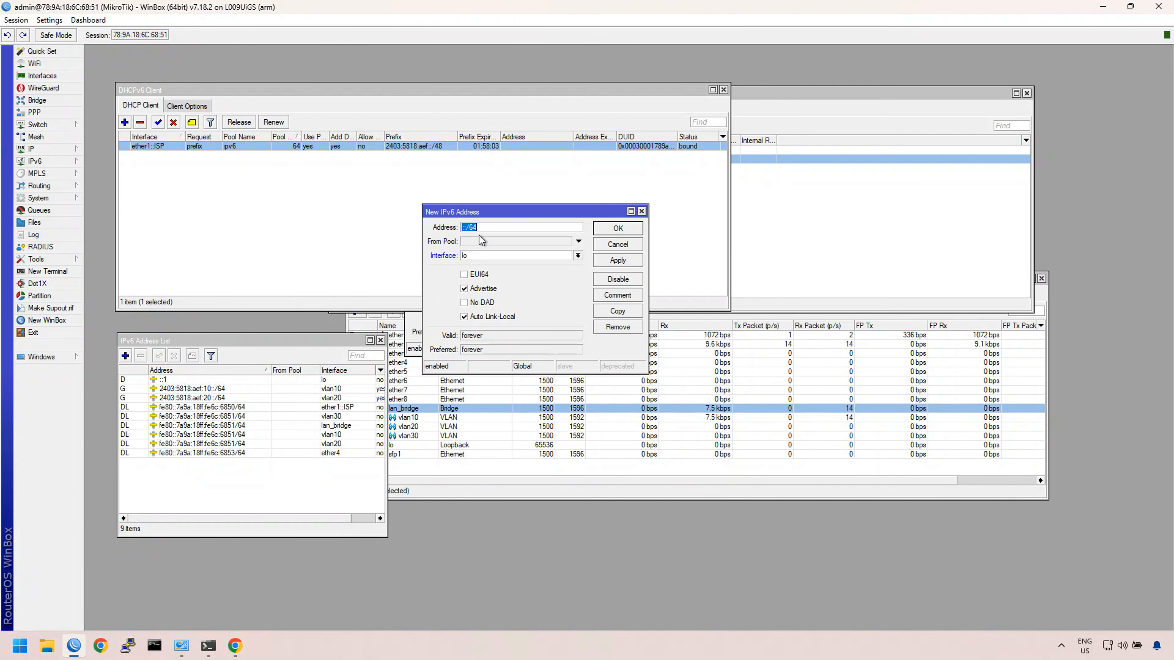
pyautogui.write('2403:5818:aef:10::/64')
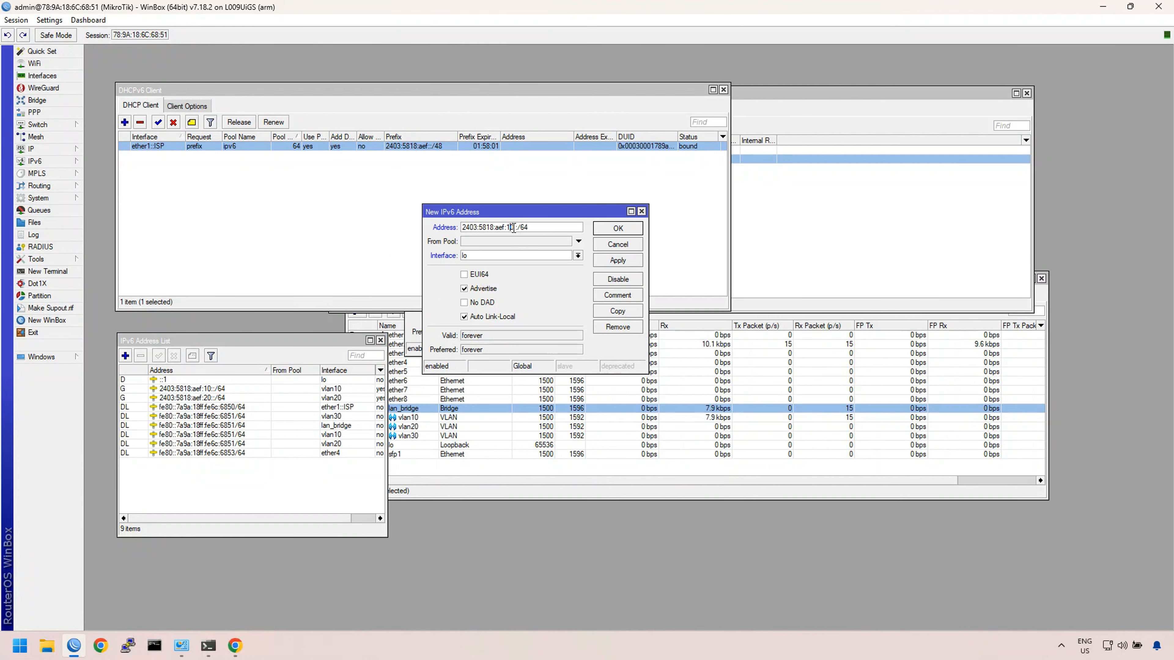
pyautogui.write('3')
pyautogui.click(500, 257)
pyautogui.click(500, 369)
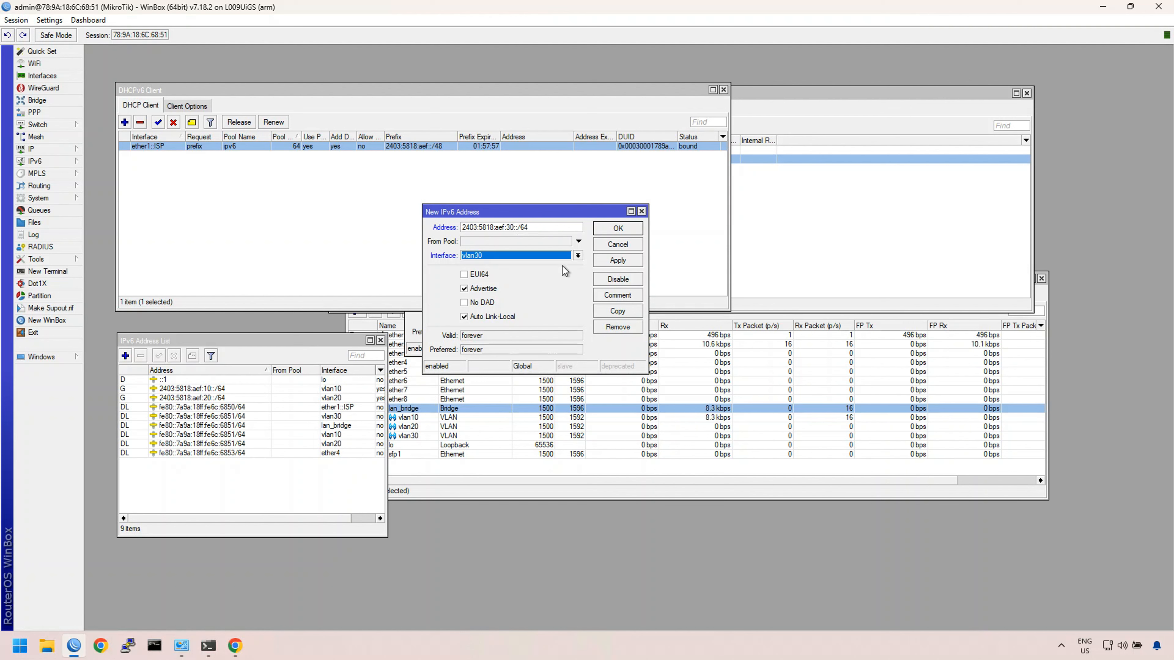
pyautogui.click(631, 229)
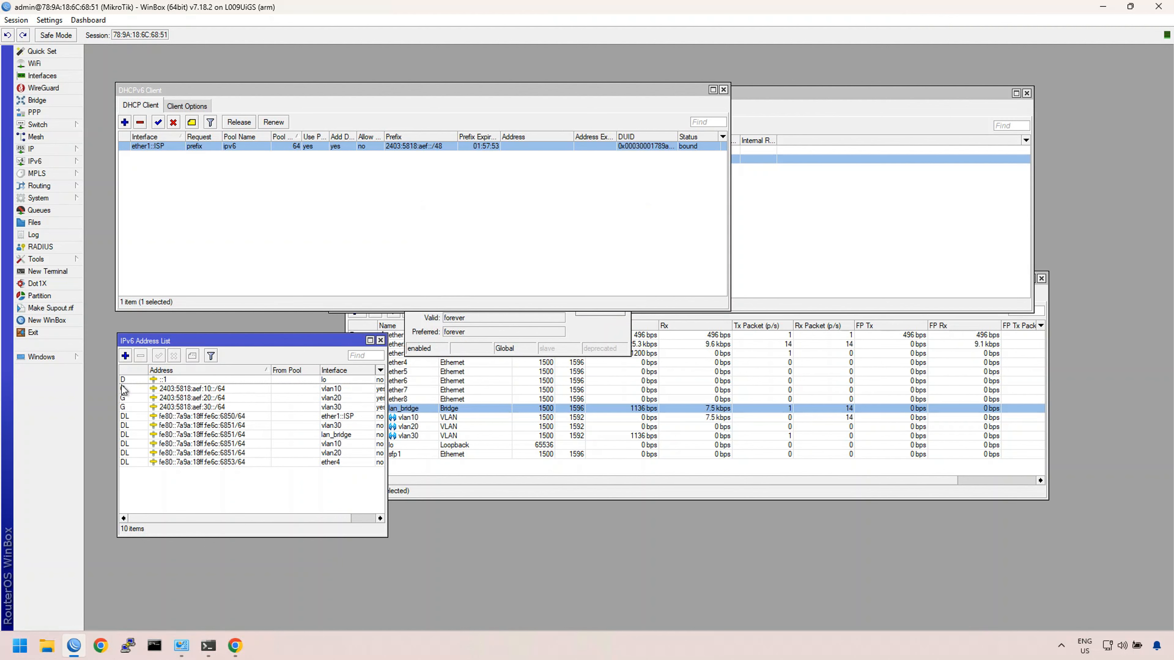
pyautogui.click(215, 391)
pyautogui.doubleClick(215, 391)
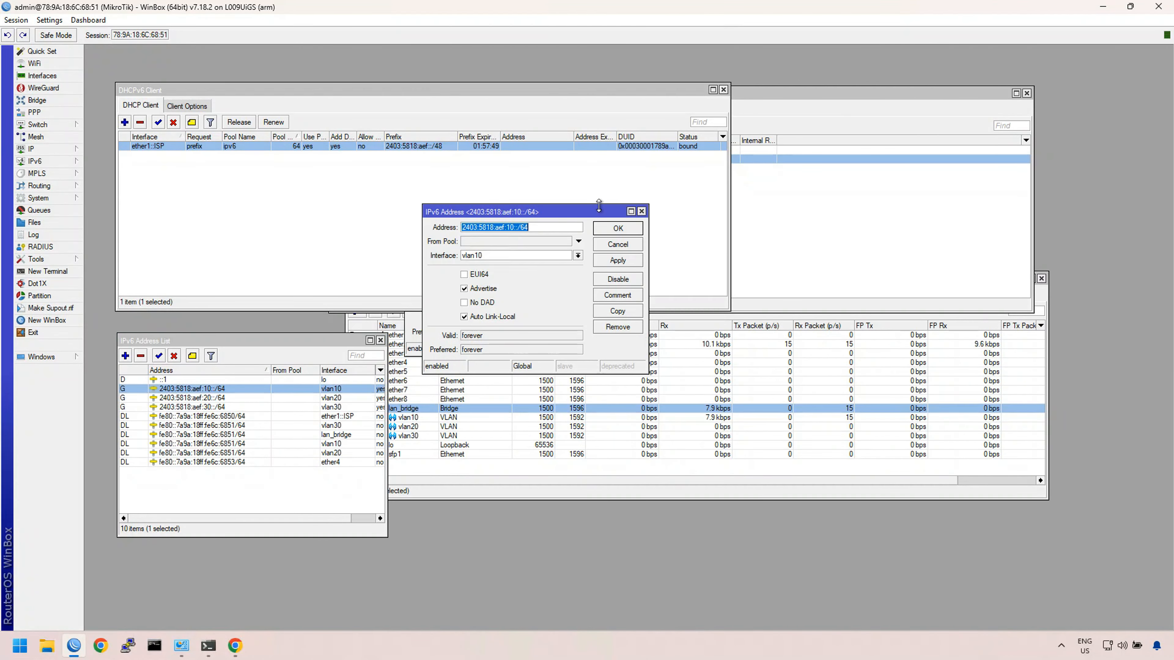
pyautogui.click(521, 228)
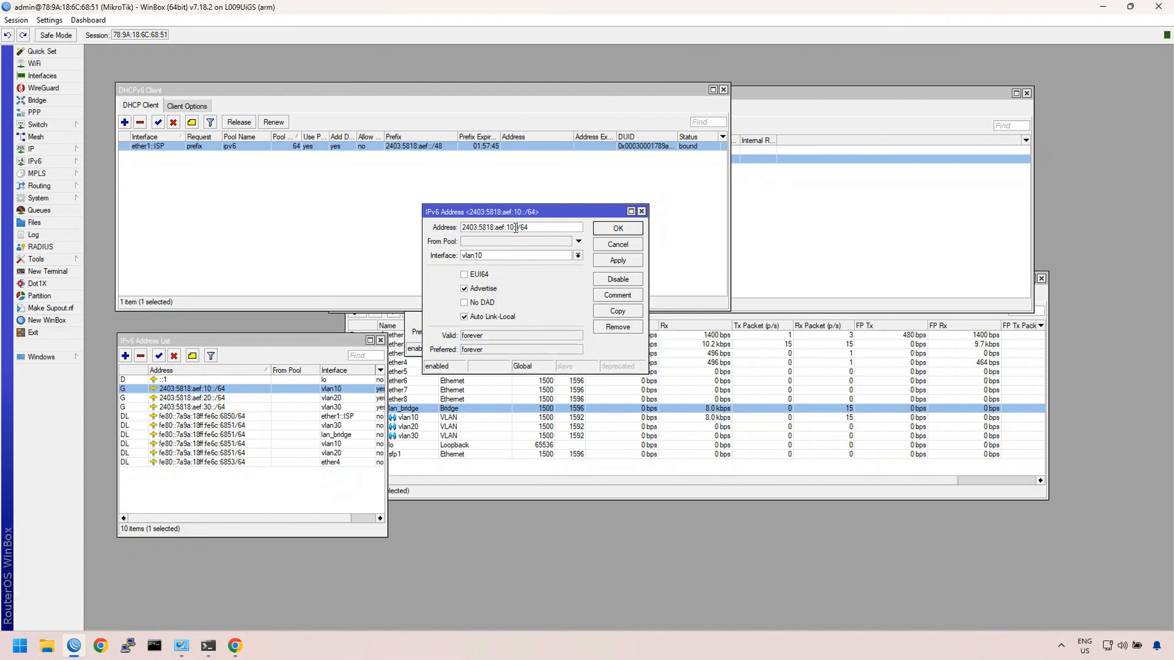
pyautogui.moveTo(530, 228); pyautogui.dragTo(446, 225)
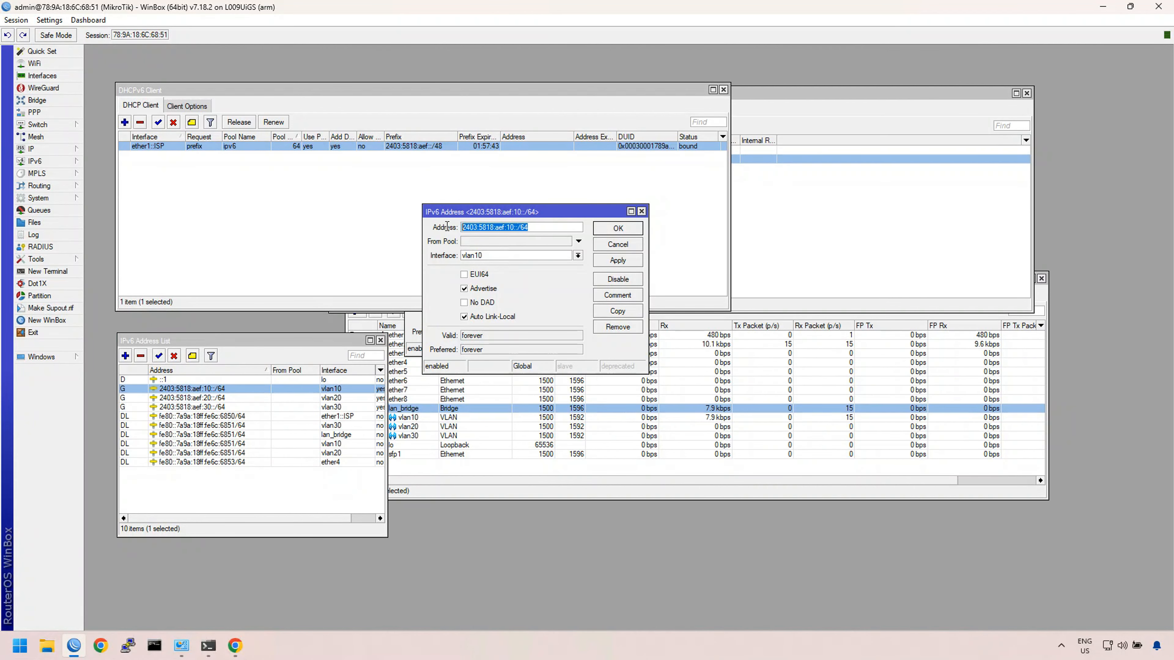
pyautogui.click(520, 228)
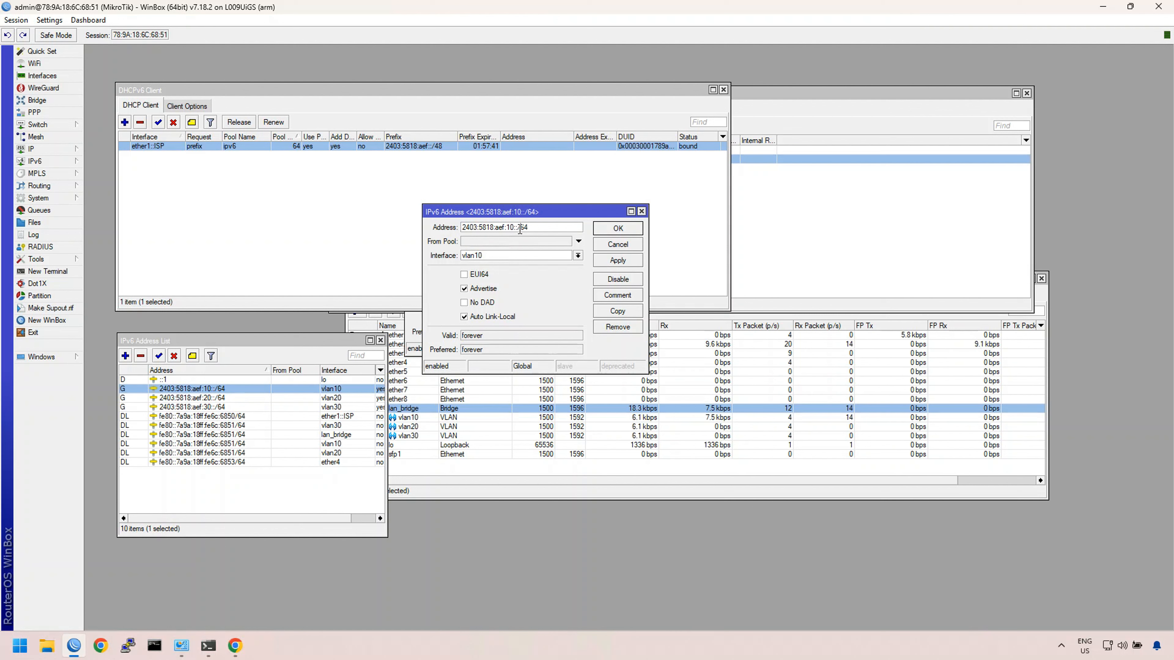
pyautogui.write('1')
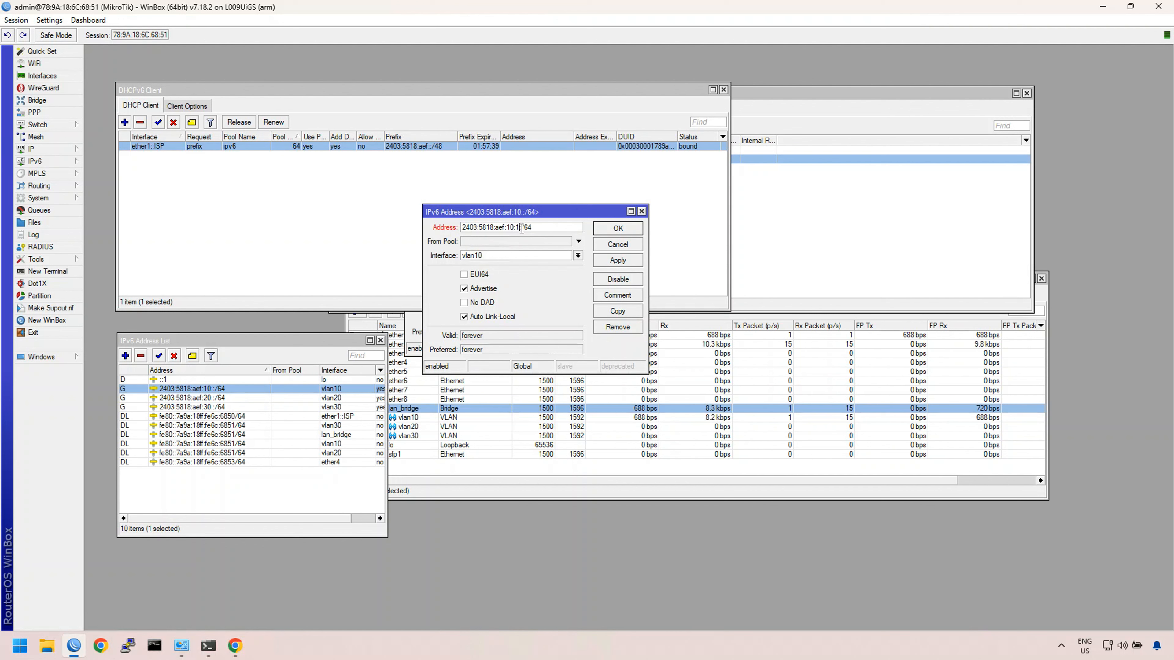
pyautogui.press('BackSpace')
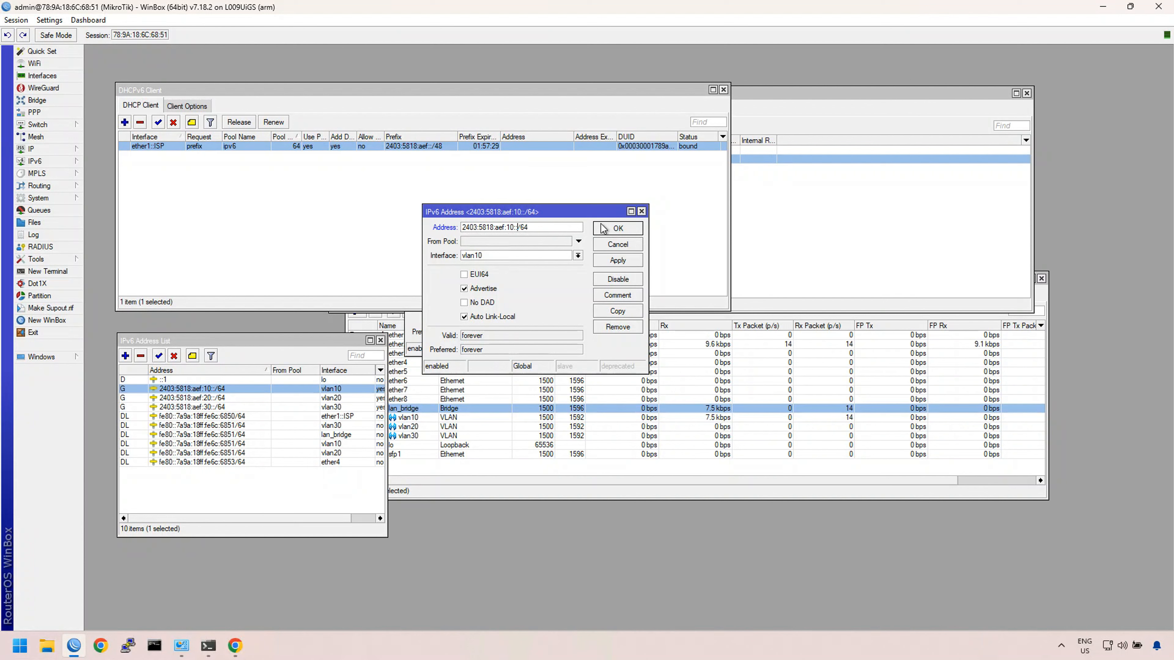
pyautogui.click(643, 212)
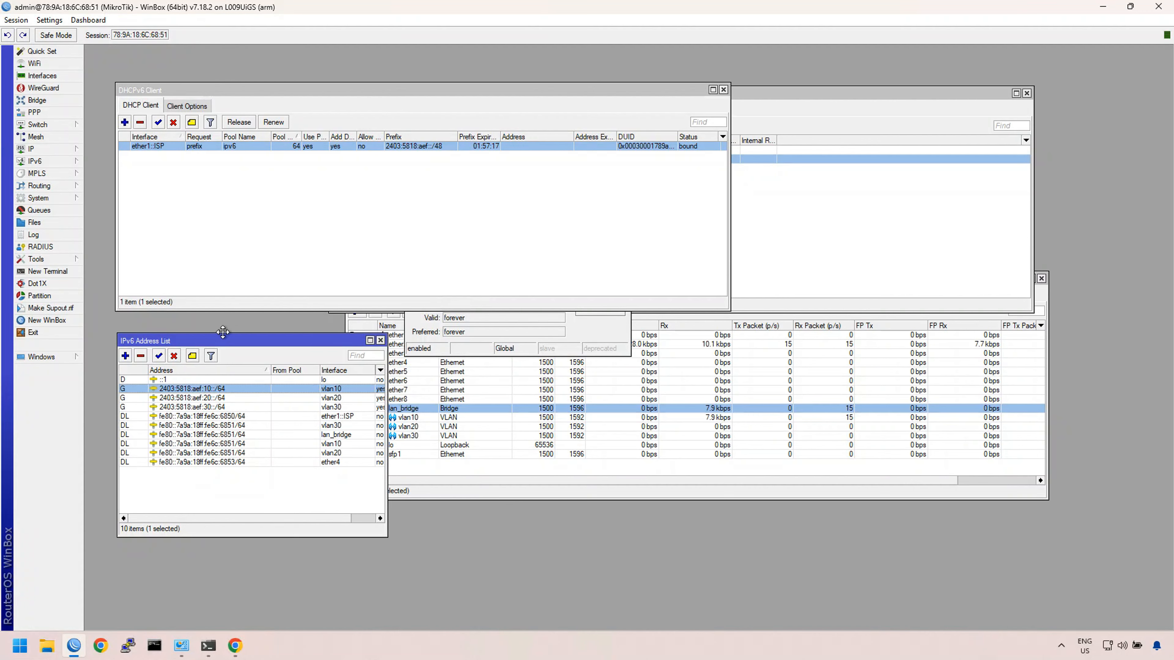
# Step: Review the DHCP settings of the ether1::ISP DHCPv6 client, including its default route option, and close it without changes
pyautogui.moveTo(186, 344)
pyautogui.mouseDown()
pyautogui.moveTo(221, 329)
pyautogui.moveTo(202, 340)
pyautogui.mouseUp()
pyautogui.doubleClick(178, 147)
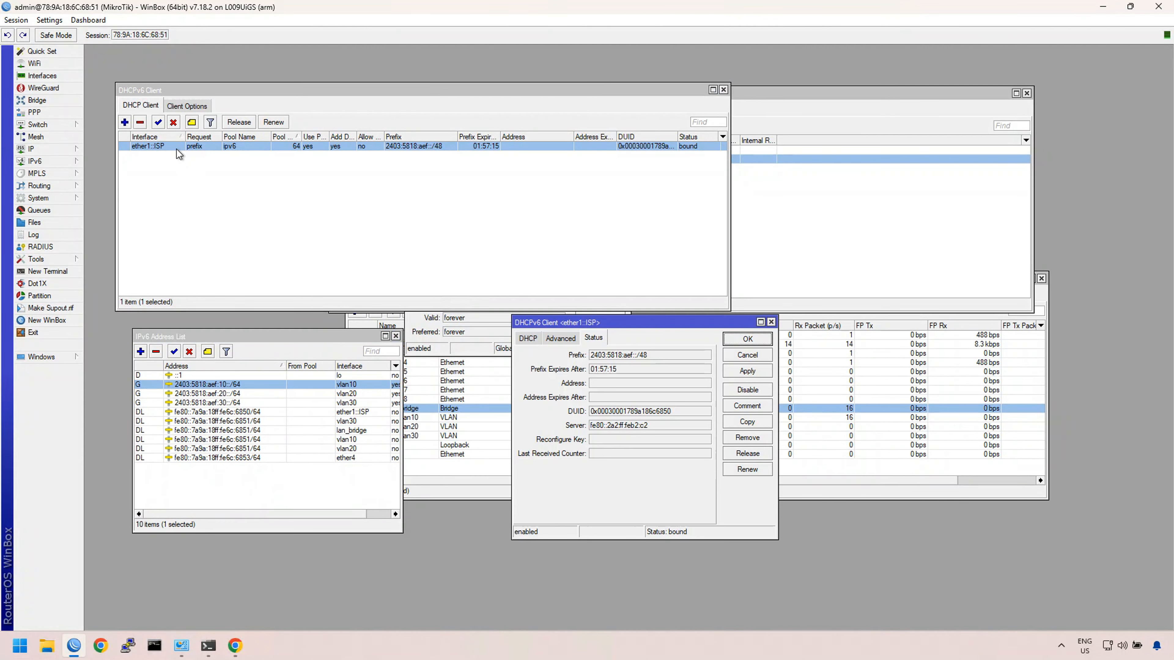
pyautogui.click(536, 338)
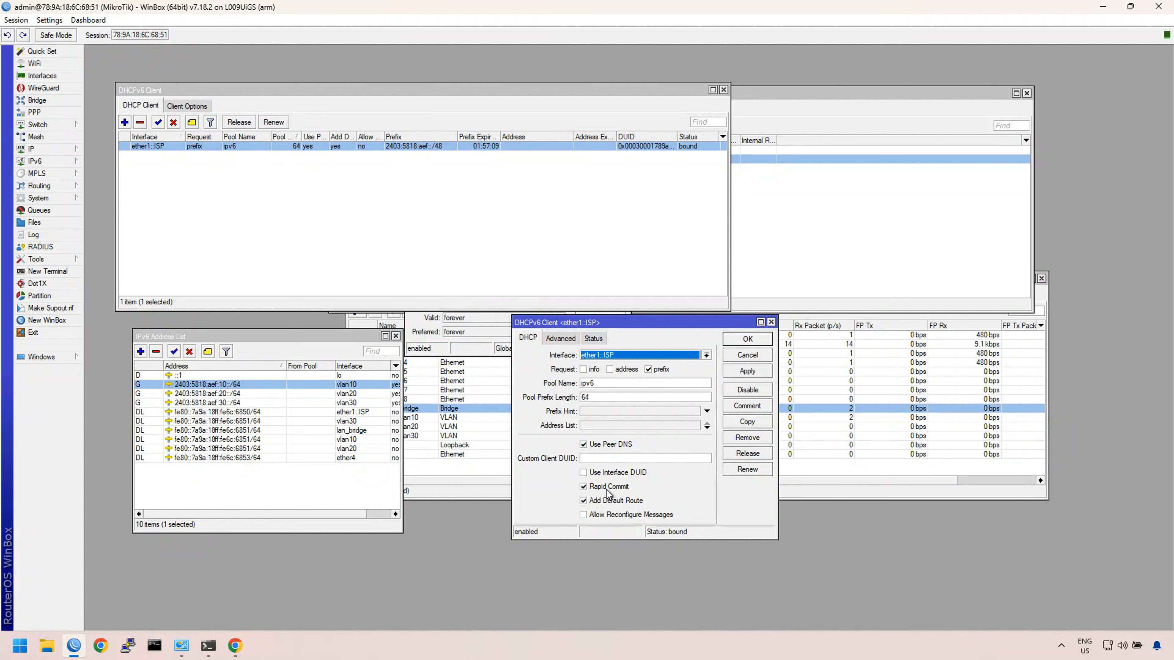
pyautogui.click(746, 356)
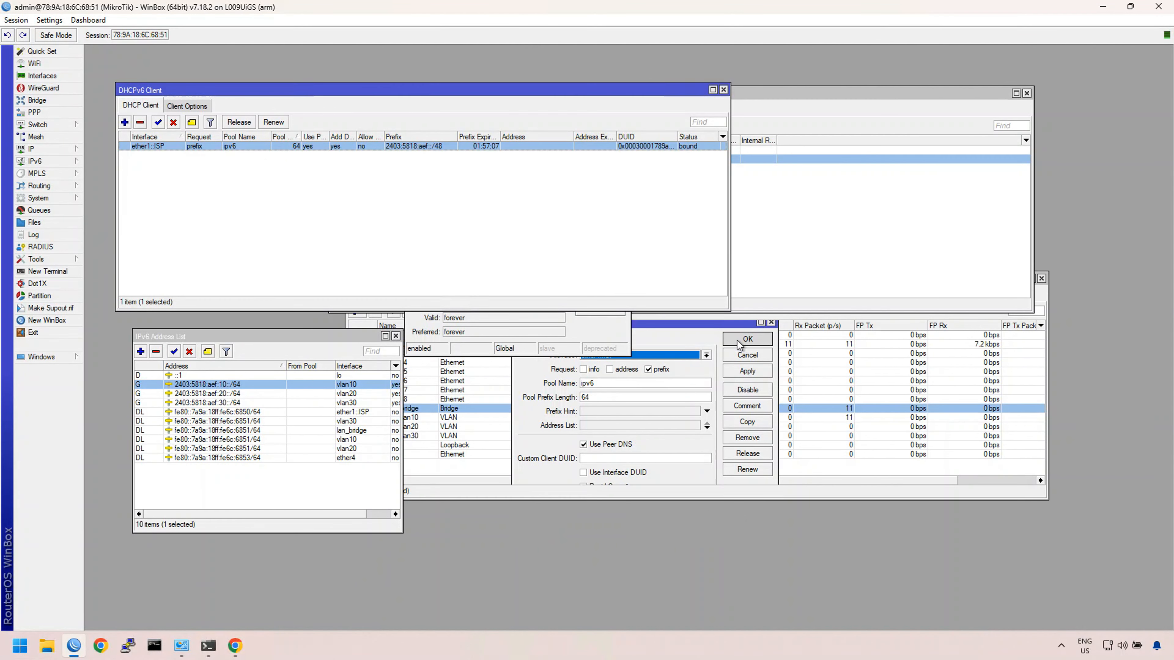
# Step: Examine the IPv6 route list for the default route through ether1::ISP and the VLAN subnet routes, and close it
pyautogui.click(75, 163)
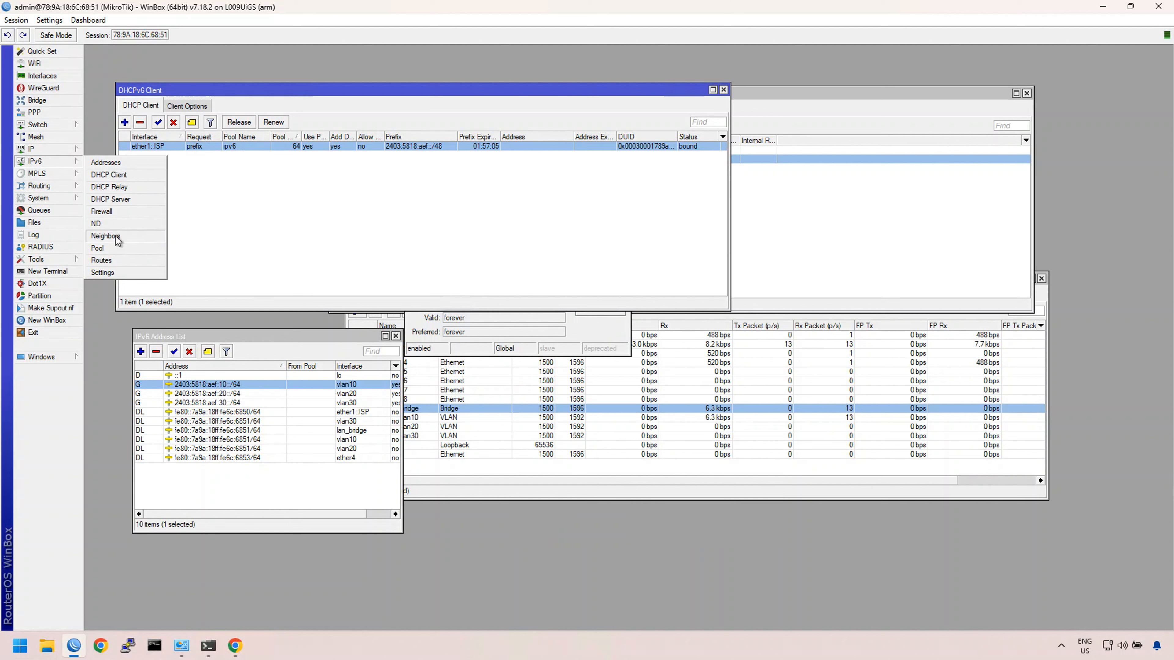
pyautogui.click(112, 260)
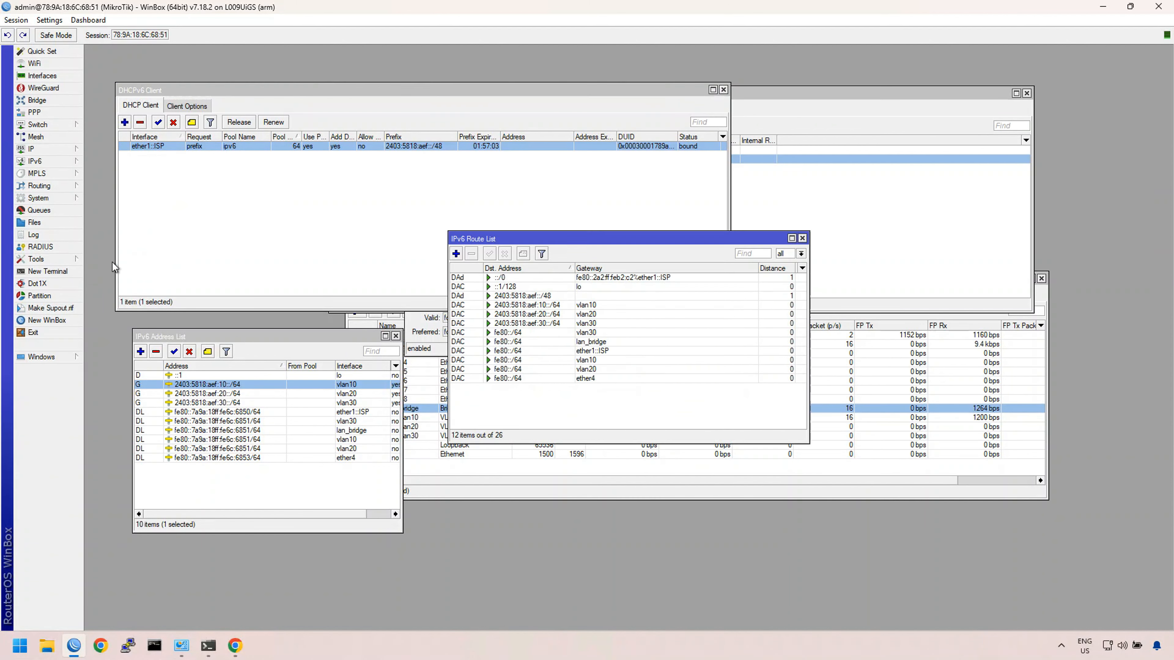
pyautogui.click(532, 278)
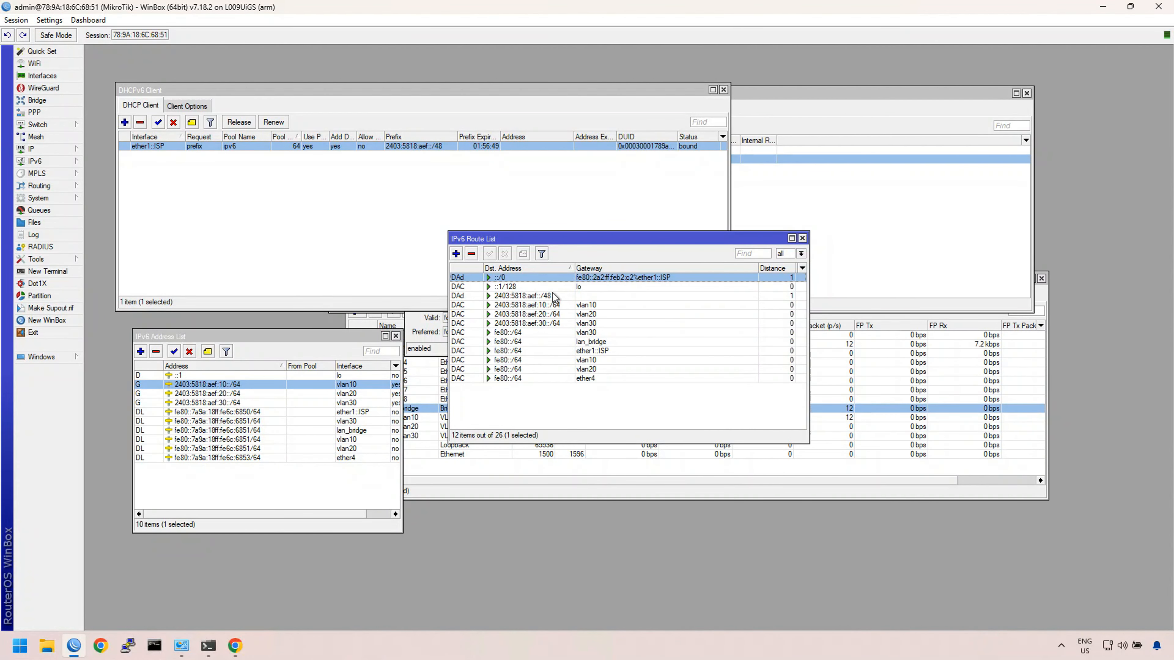
pyautogui.click(803, 239)
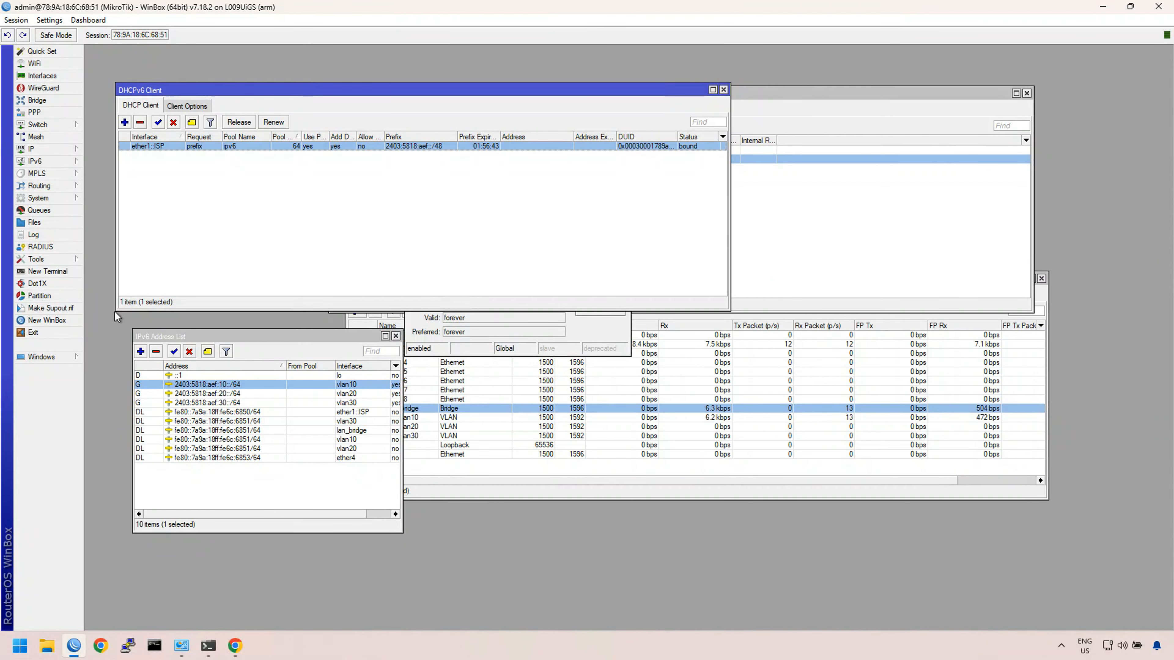
# Step: Open the IPv6 Neighbor Discovery list and review the lan_bridge entry's settings, closing the entry without changes
pyautogui.click(48, 161)
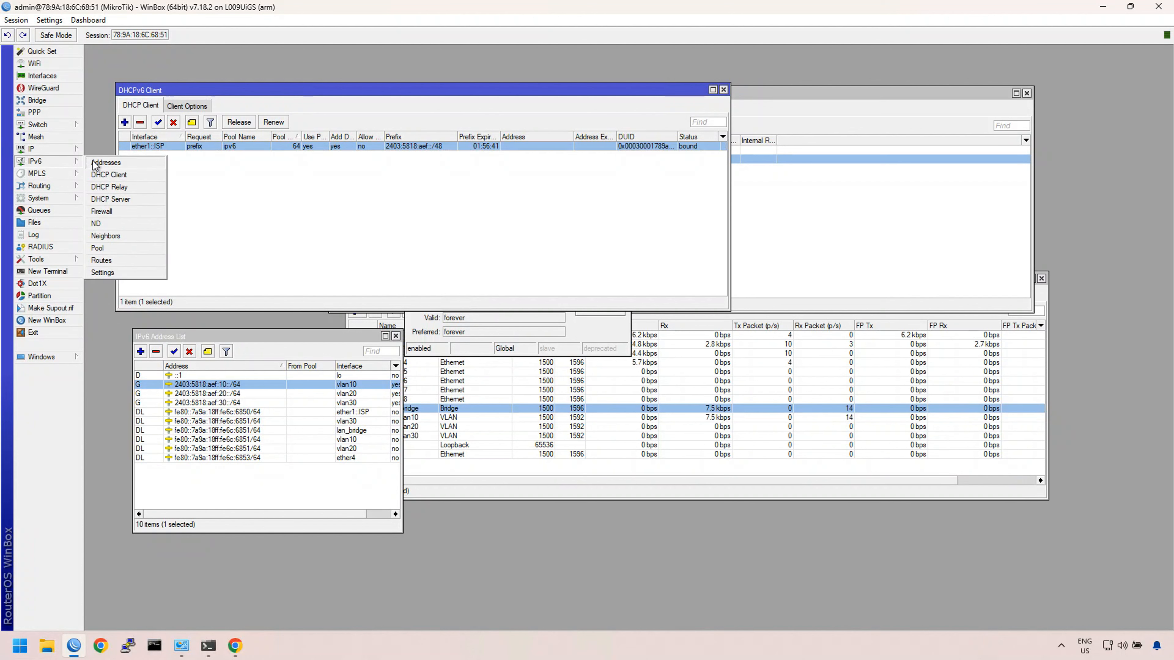
pyautogui.click(106, 224)
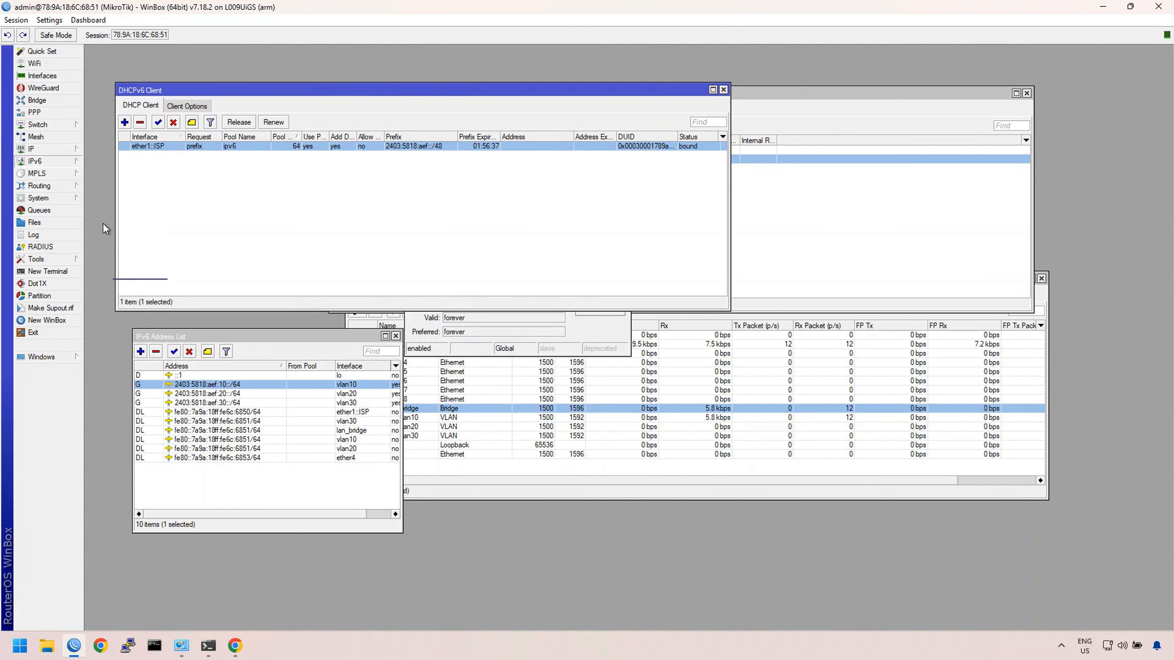
pyautogui.moveTo(153, 287); pyautogui.dragTo(286, 242)
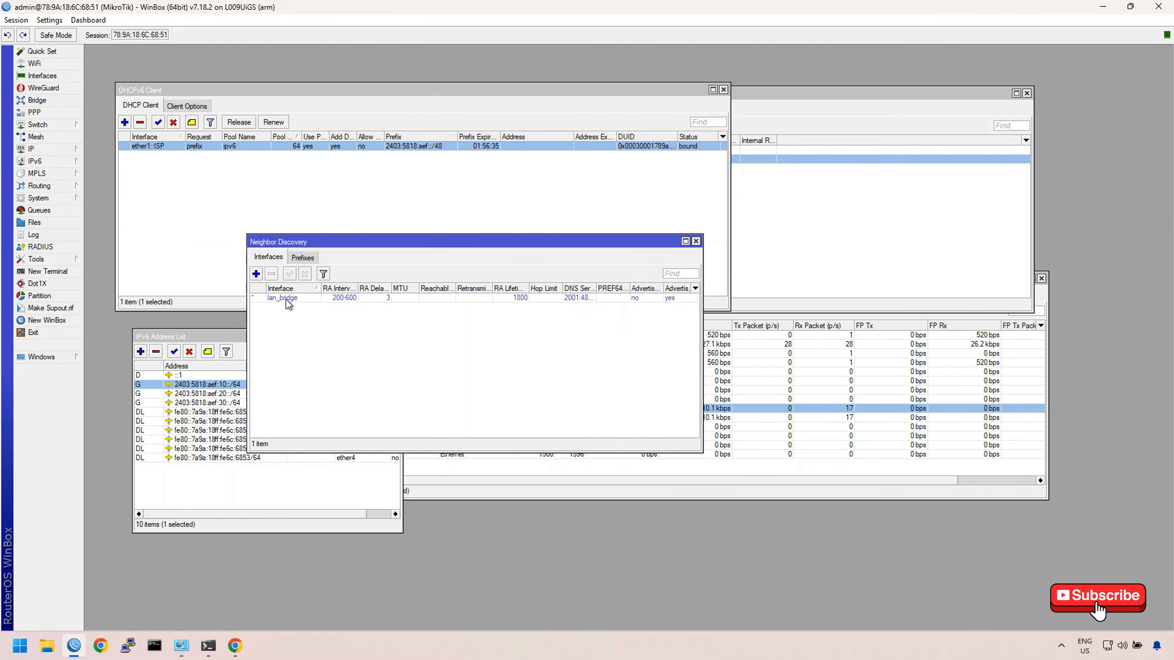
pyautogui.click(283, 298)
pyautogui.doubleClick(281, 298)
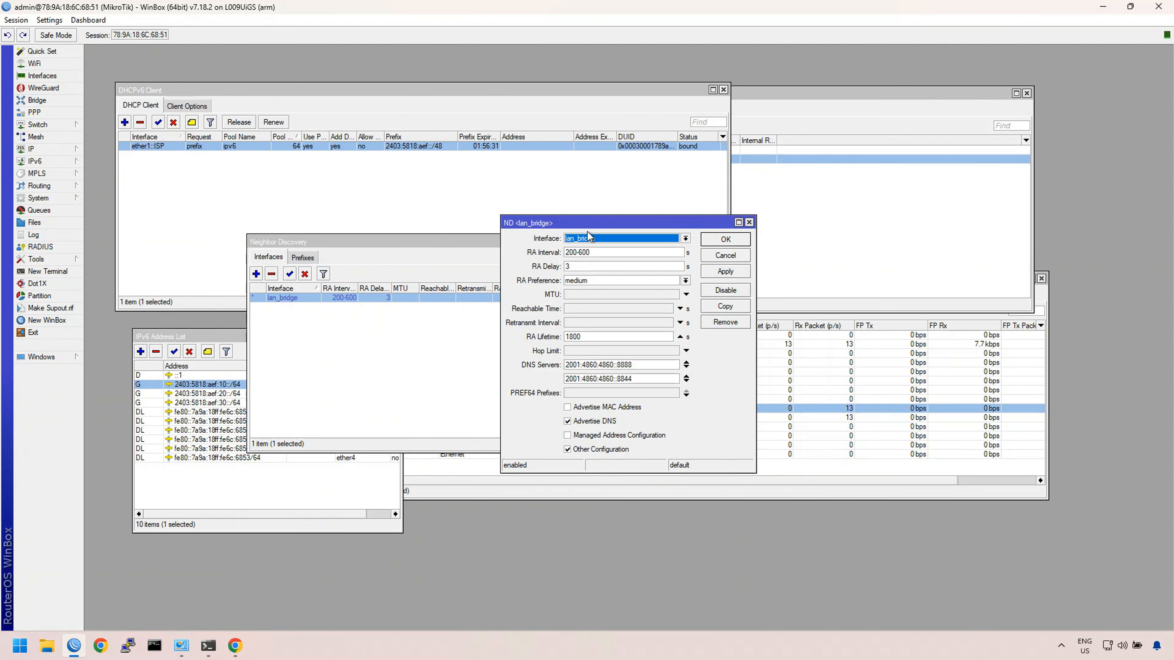
pyautogui.click(687, 238)
pyautogui.click(688, 237)
pyautogui.click(715, 259)
# Step: Add a Neighbor Discovery entry for vlan10 with Advertise MAC Address disabled and Other Configuration enabled
pyautogui.click(256, 275)
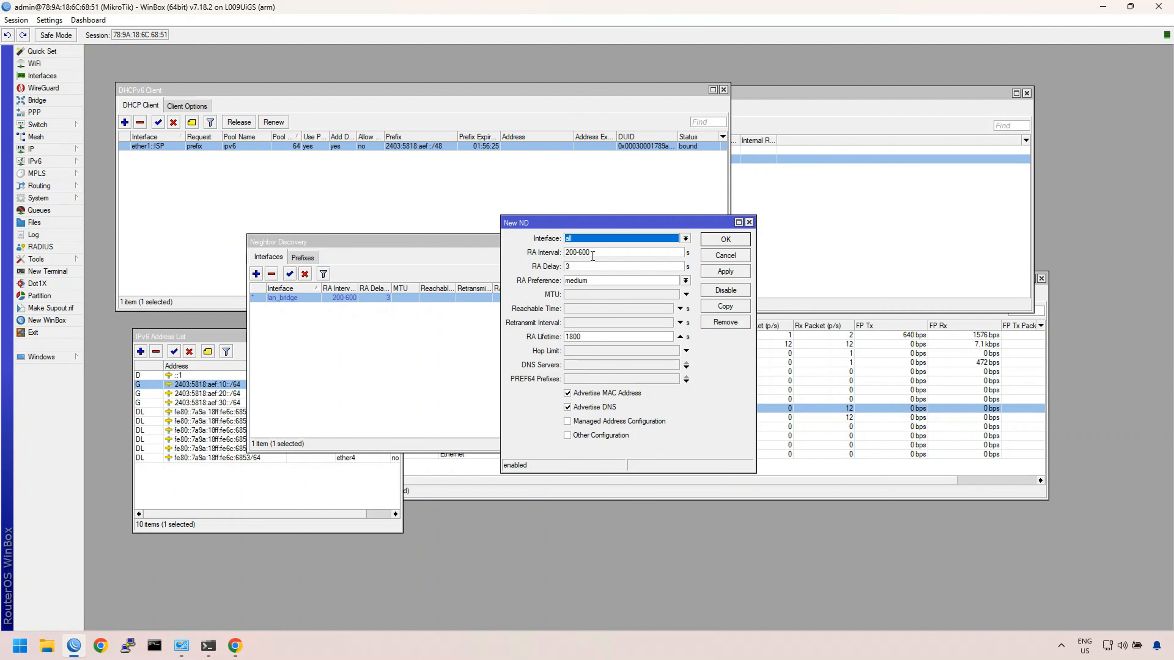
pyautogui.click(636, 238)
pyautogui.click(614, 344)
pyautogui.click(586, 394)
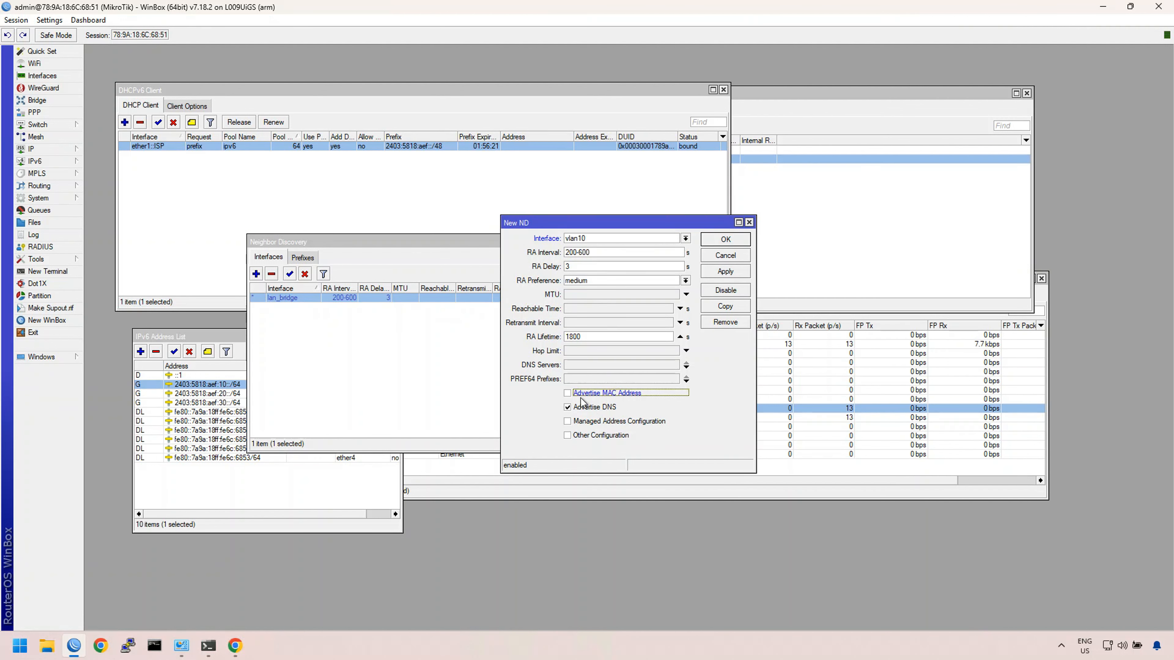
pyautogui.click(580, 437)
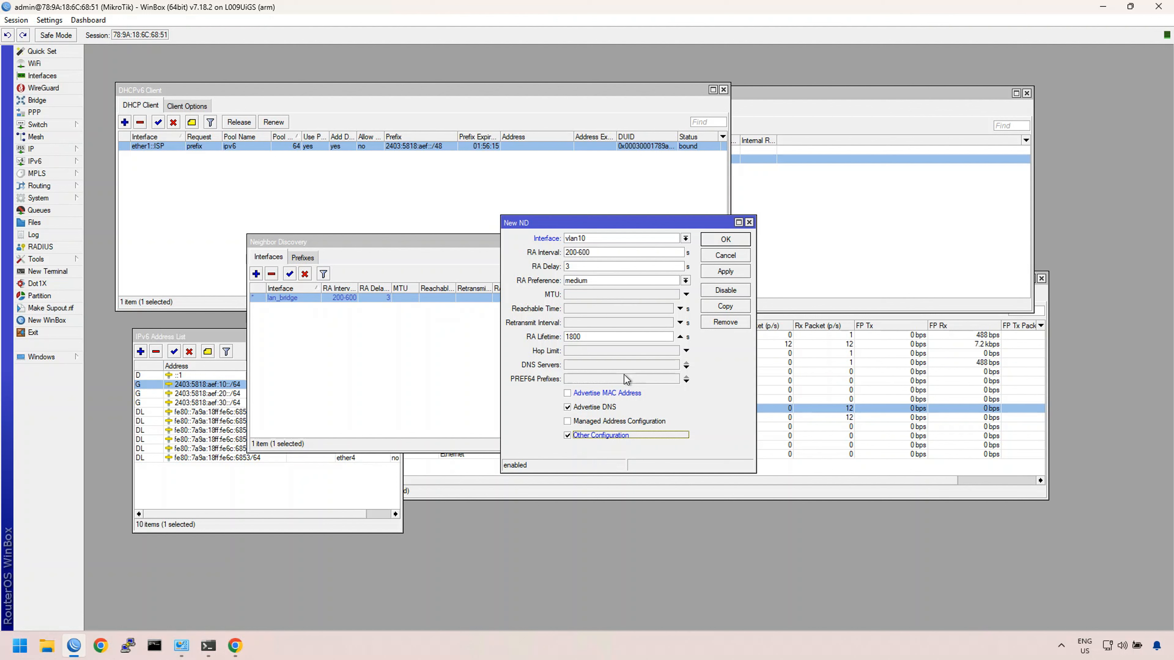
pyautogui.click(727, 272)
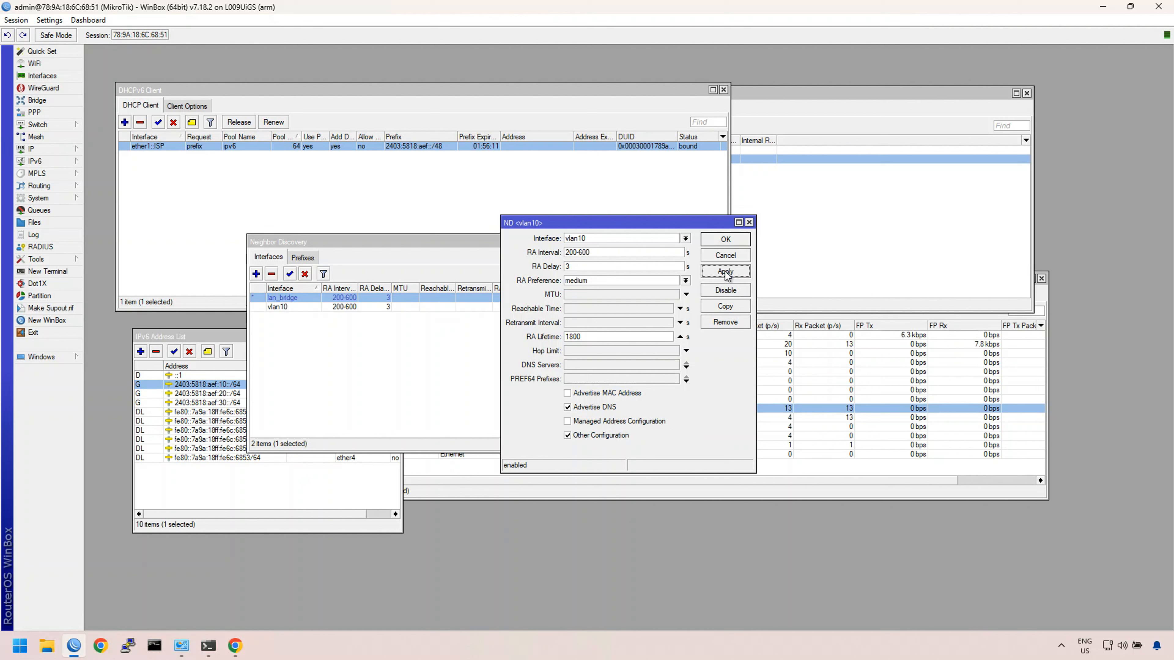
# Step: Duplicate the vlan10 Neighbor Discovery entry and assign the copy to the vlan20 interface
pyautogui.click(725, 306)
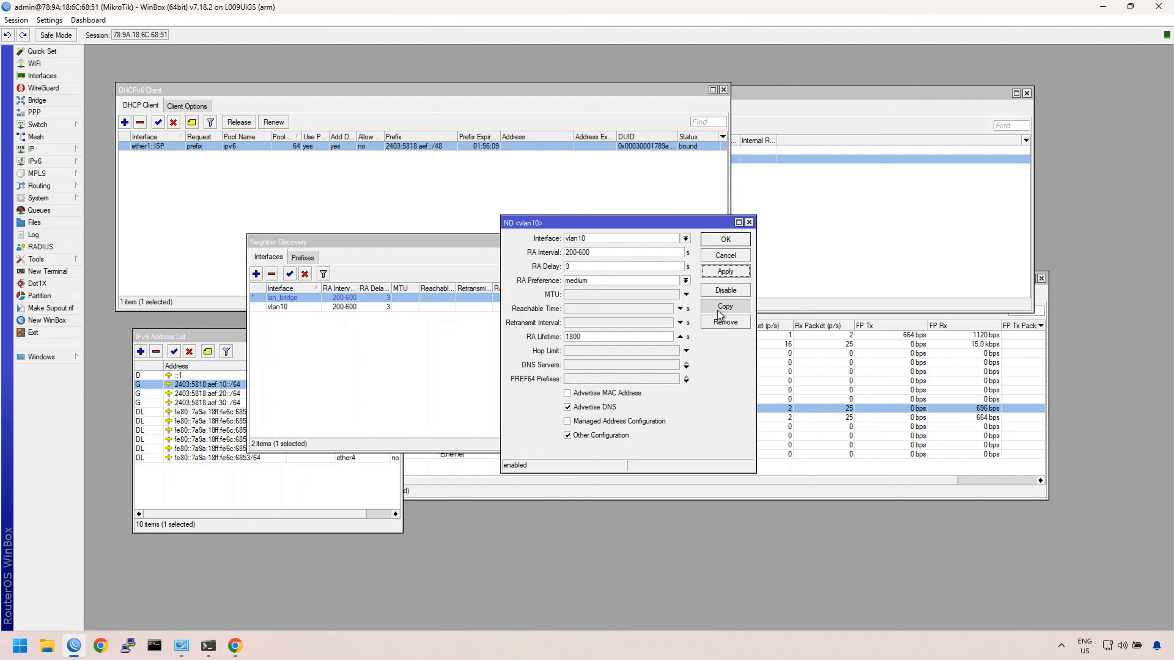
pyautogui.click(615, 257)
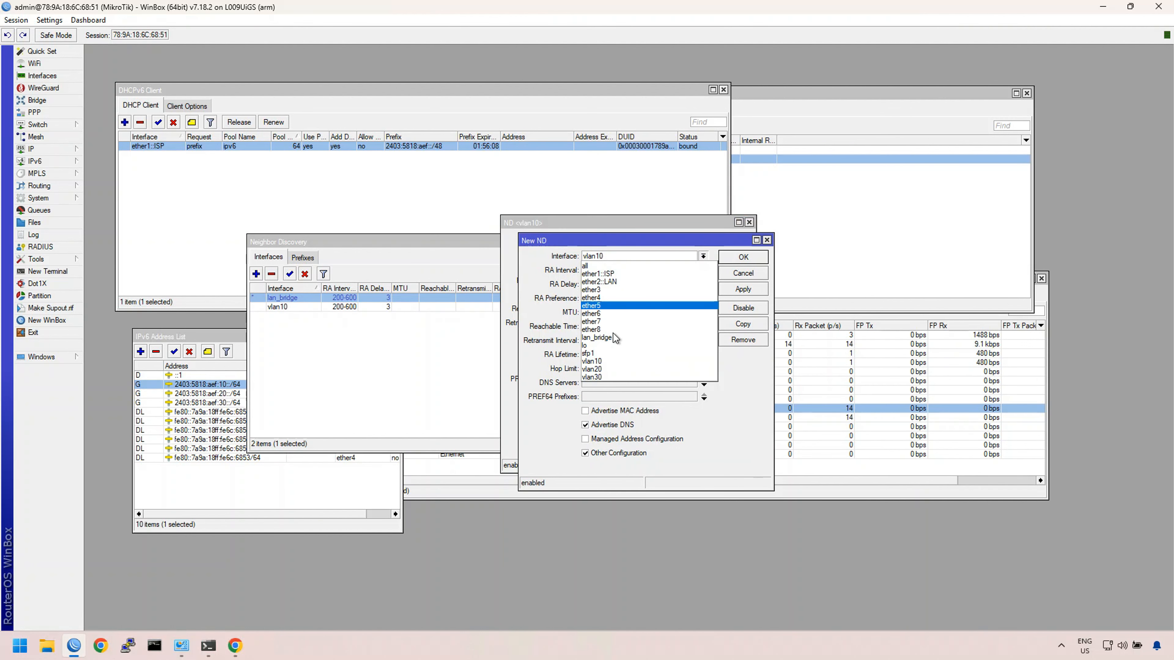
pyautogui.click(613, 369)
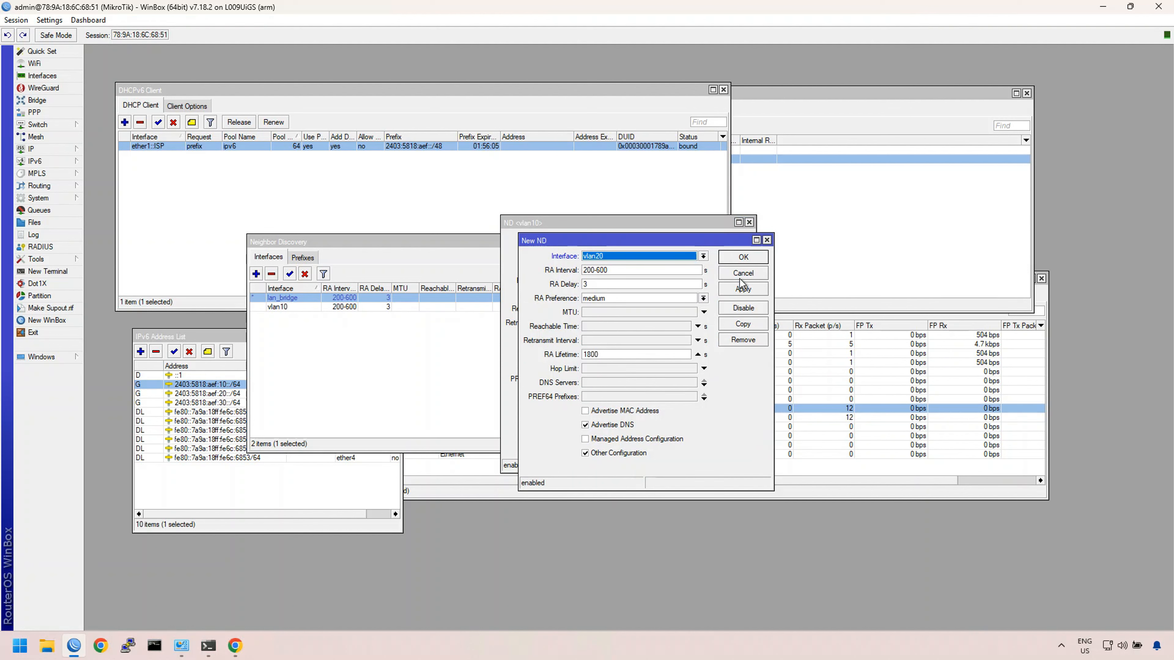
pyautogui.click(742, 290)
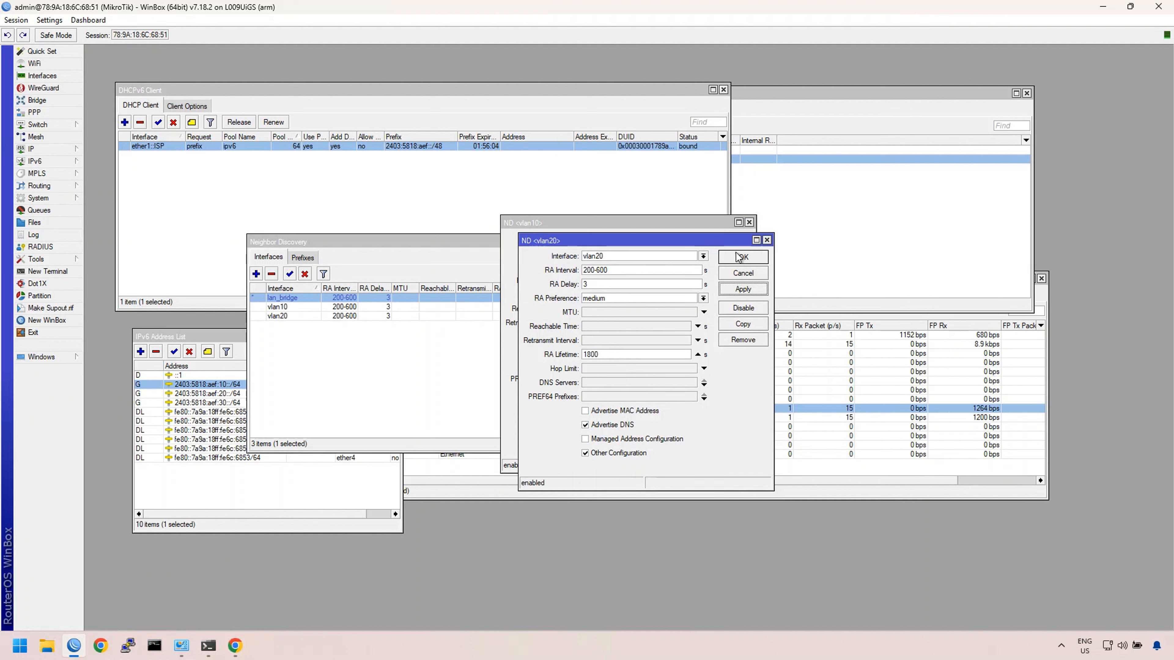
# Step: Duplicate the vlan20 Neighbor Discovery entry for the vlan30 interface, and close all the open entry windows
pyautogui.click(744, 323)
pyautogui.click(673, 273)
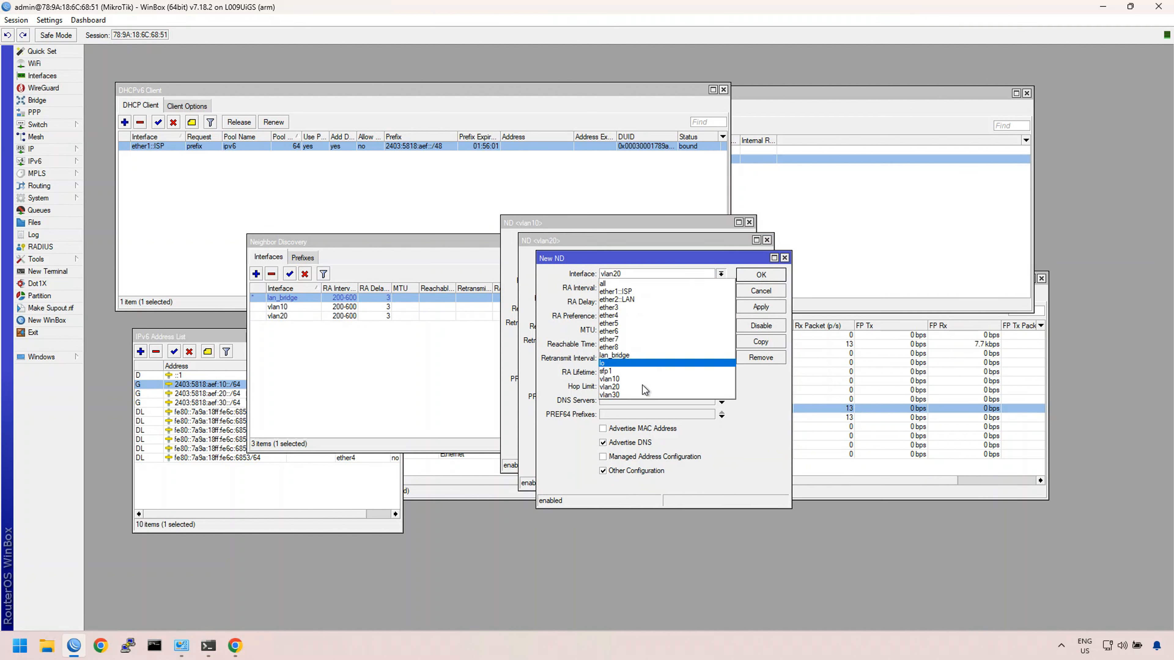
pyautogui.click(641, 393)
pyautogui.click(753, 276)
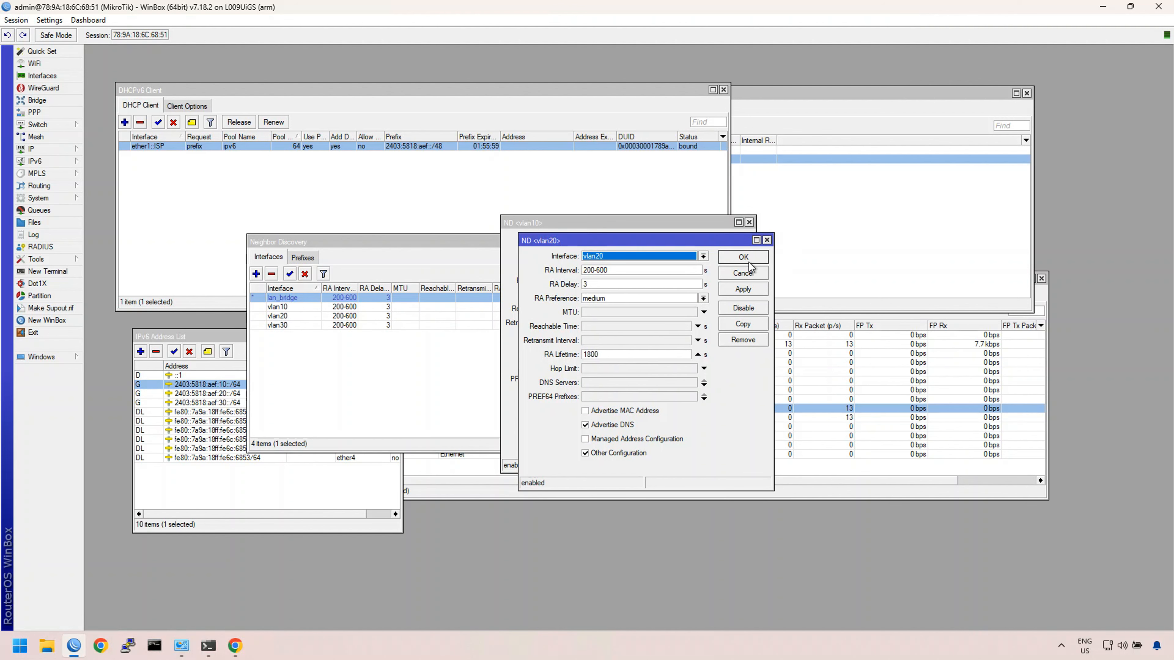
pyautogui.click(746, 258)
pyautogui.click(742, 240)
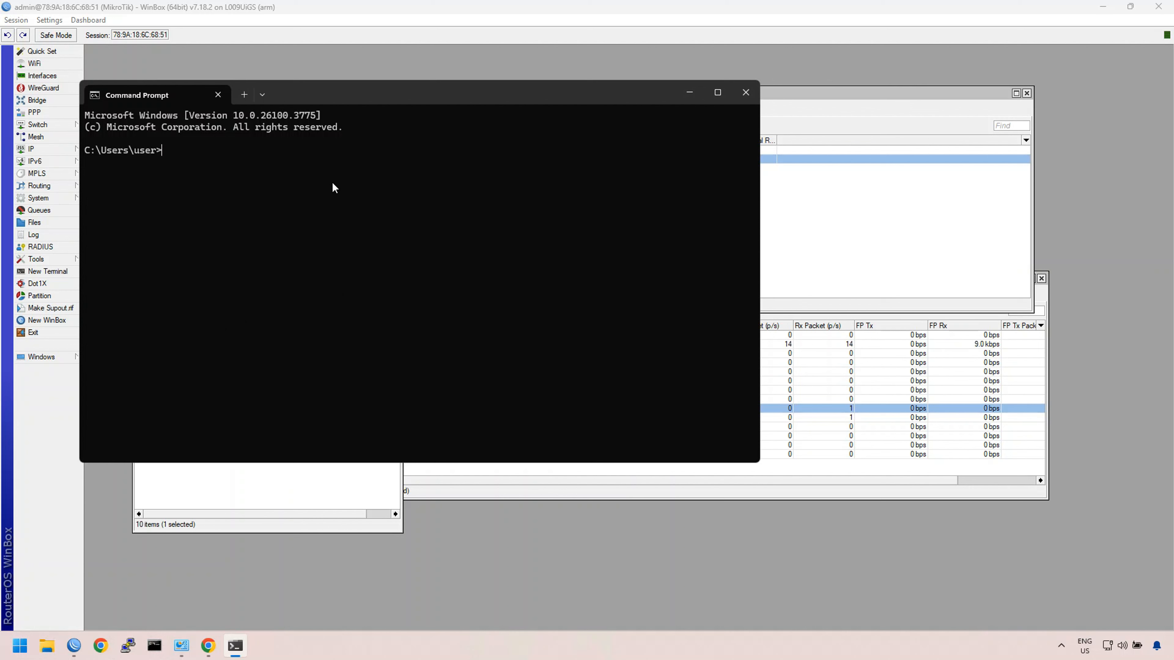
# Step: In the Command Prompt, run ipconfig and check the Ethernet adapter's IPv4 address against the VLAN 10 subnet
pyautogui.write('ipconfig')
pyautogui.press('Return')
pyautogui.scroll(1, 294, 270)
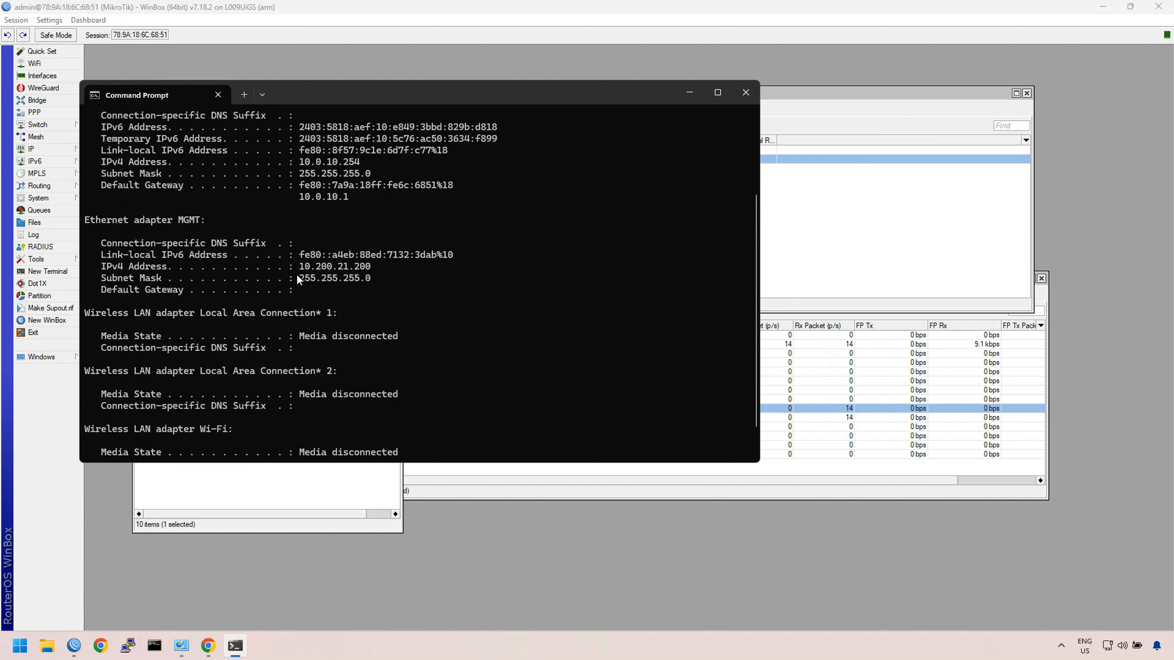
pyautogui.scroll(1, 288, 264)
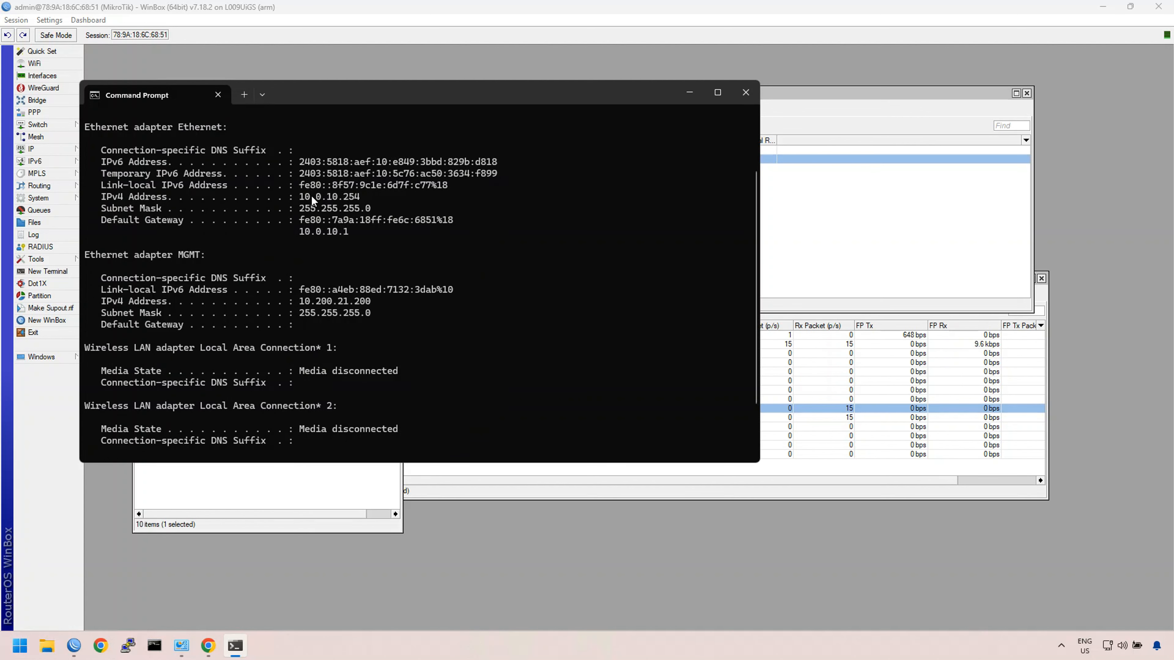
pyautogui.moveTo(300, 197); pyautogui.dragTo(361, 197)
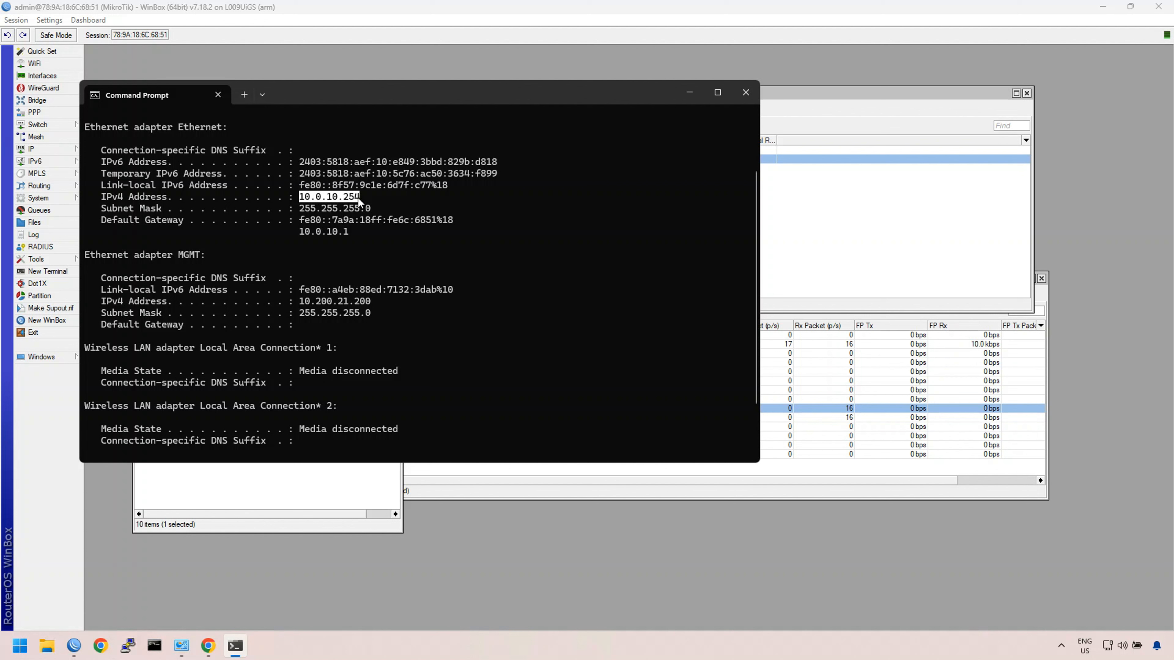
pyautogui.click(328, 200)
pyautogui.doubleClick(331, 198)
# Step: Examine the prefix, subnet ID and host portions of the Ethernet adapter's IPv6 and temporary IPv6 addresses
pyautogui.moveTo(296, 161); pyautogui.dragTo(497, 159)
pyautogui.click(381, 165)
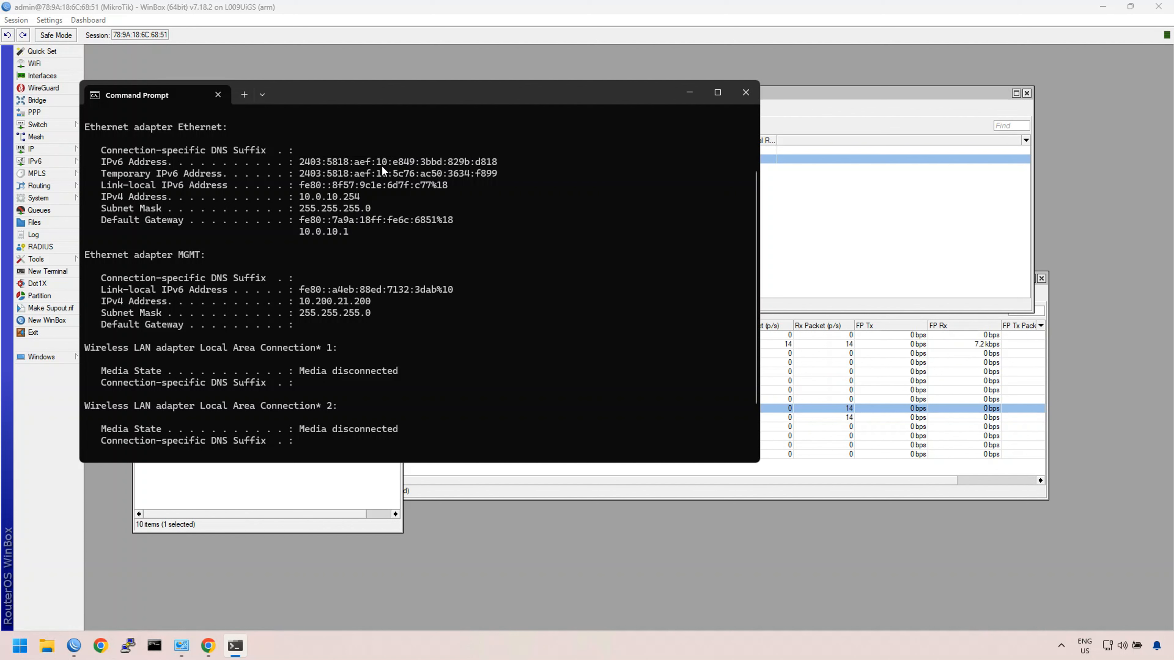
pyautogui.doubleClick(382, 162)
pyautogui.click(384, 177)
pyautogui.moveTo(393, 162); pyautogui.dragTo(403, 162)
pyautogui.moveTo(484, 165); pyautogui.dragTo(387, 172)
pyautogui.moveTo(314, 172); pyautogui.dragTo(300, 172)
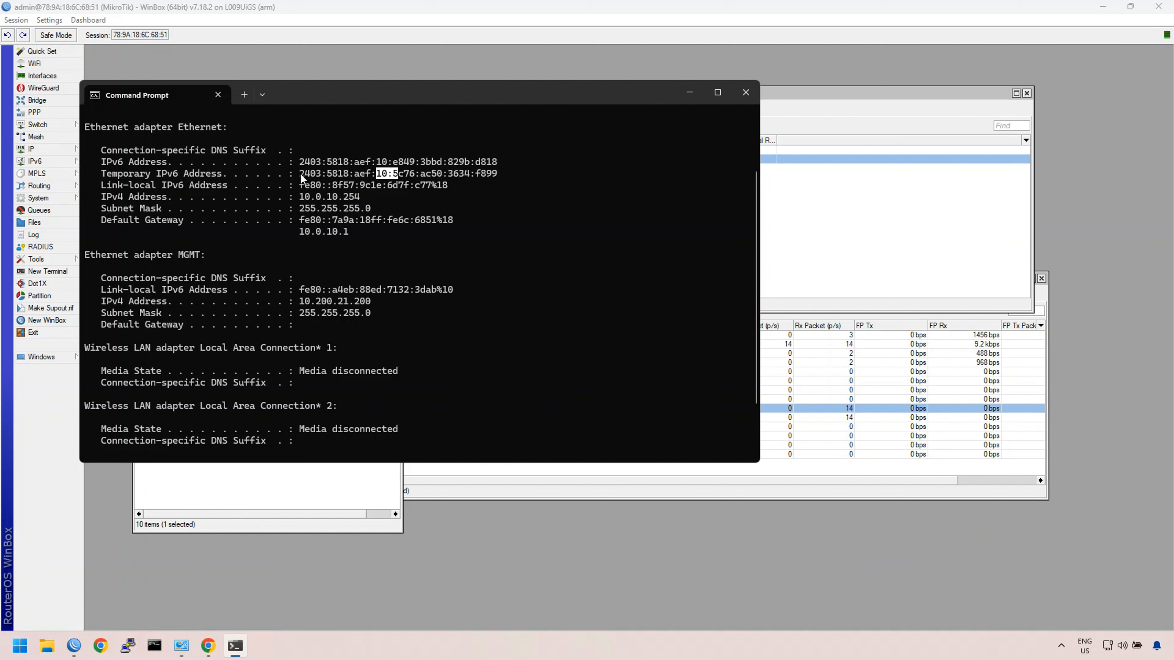
pyautogui.moveTo(390, 174)
pyautogui.mouseDown()
pyautogui.moveTo(377, 174)
pyautogui.moveTo(390, 174)
pyautogui.mouseUp()
pyautogui.click(393, 174)
pyautogui.moveTo(464, 175); pyautogui.dragTo(489, 175)
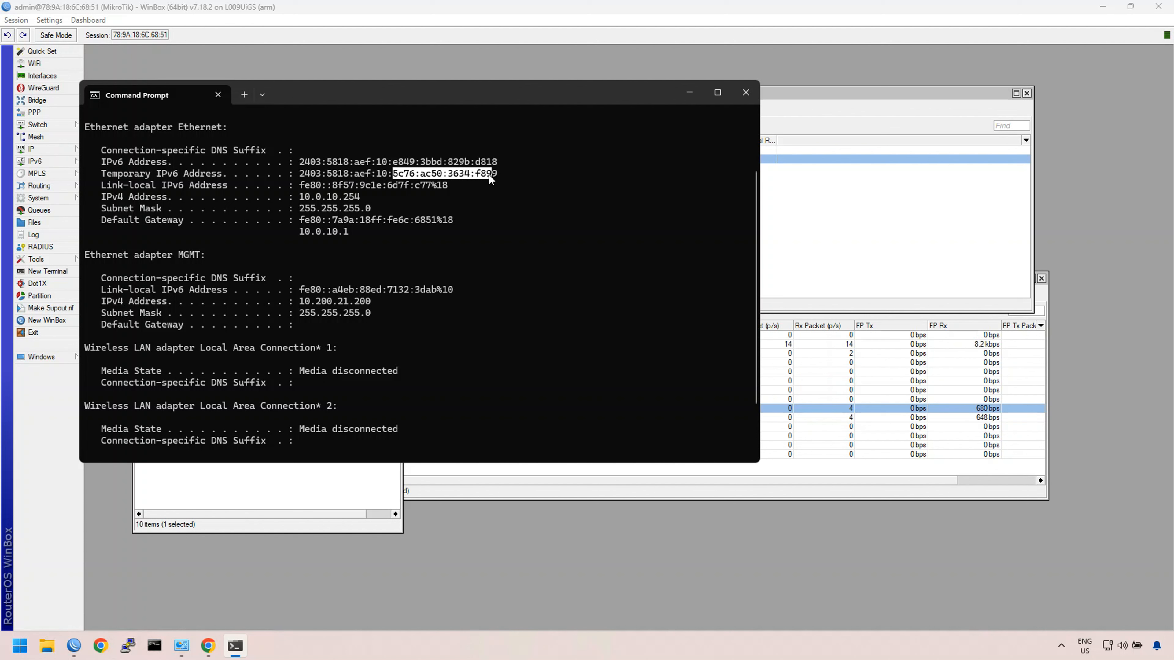
pyautogui.moveTo(340, 197)
pyautogui.mouseDown()
pyautogui.moveTo(300, 197)
pyautogui.moveTo(361, 195)
pyautogui.mouseUp()
pyautogui.click(351, 197)
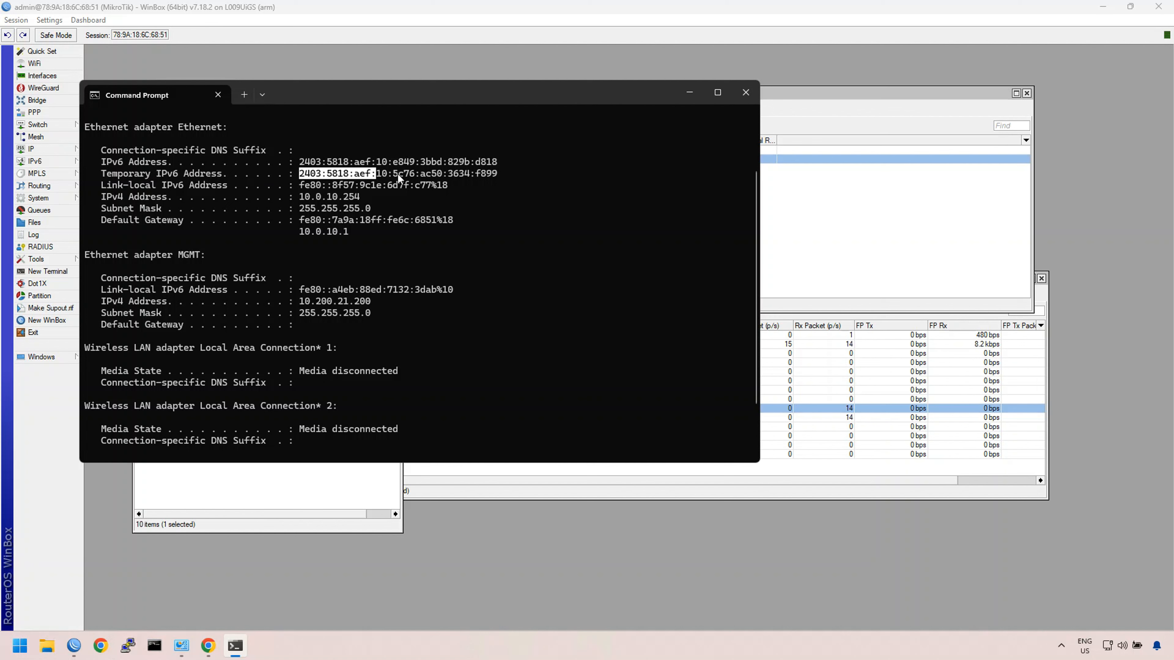
pyautogui.moveTo(398, 175); pyautogui.dragTo(498, 174)
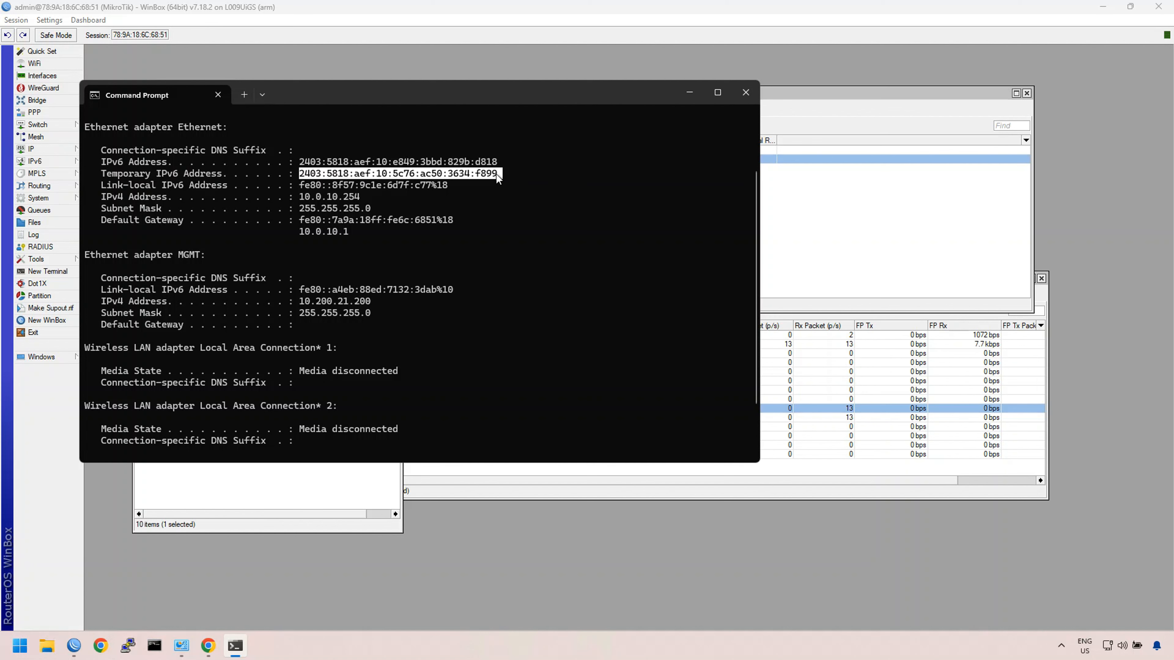
pyautogui.click(496, 174)
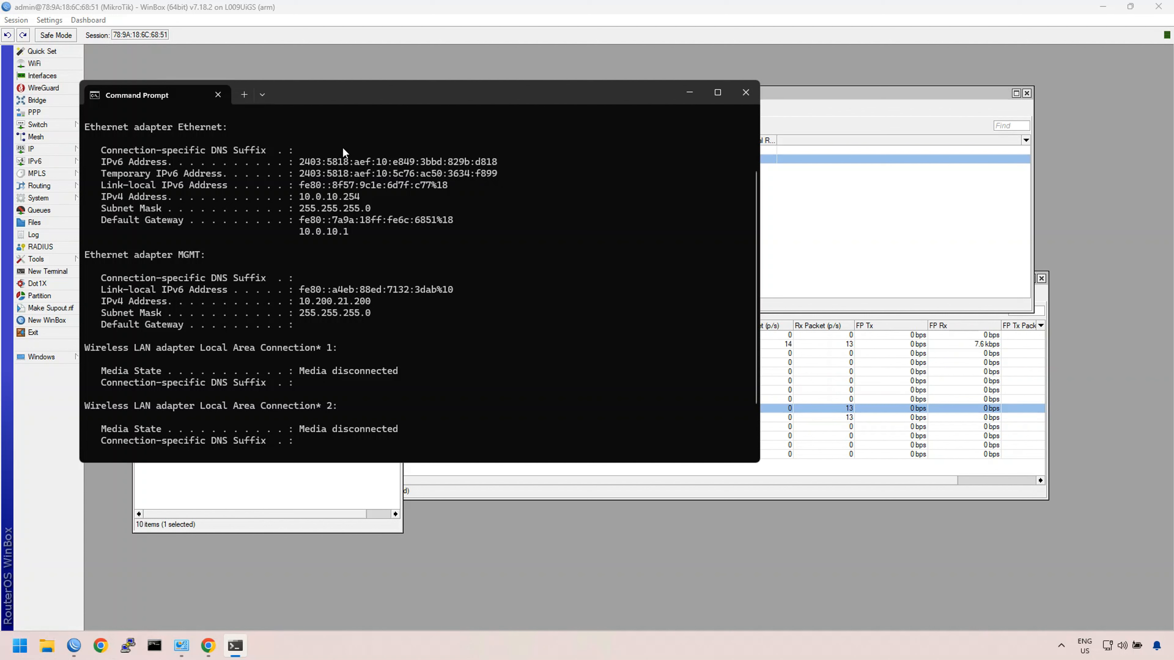
# Step: Compare the Ethernet adapter's IPv4 address with its full IPv6 address and its temporary IPv6 address
pyautogui.moveTo(300, 197); pyautogui.dragTo(357, 201)
pyautogui.click(342, 191)
pyautogui.moveTo(297, 160); pyautogui.dragTo(501, 160)
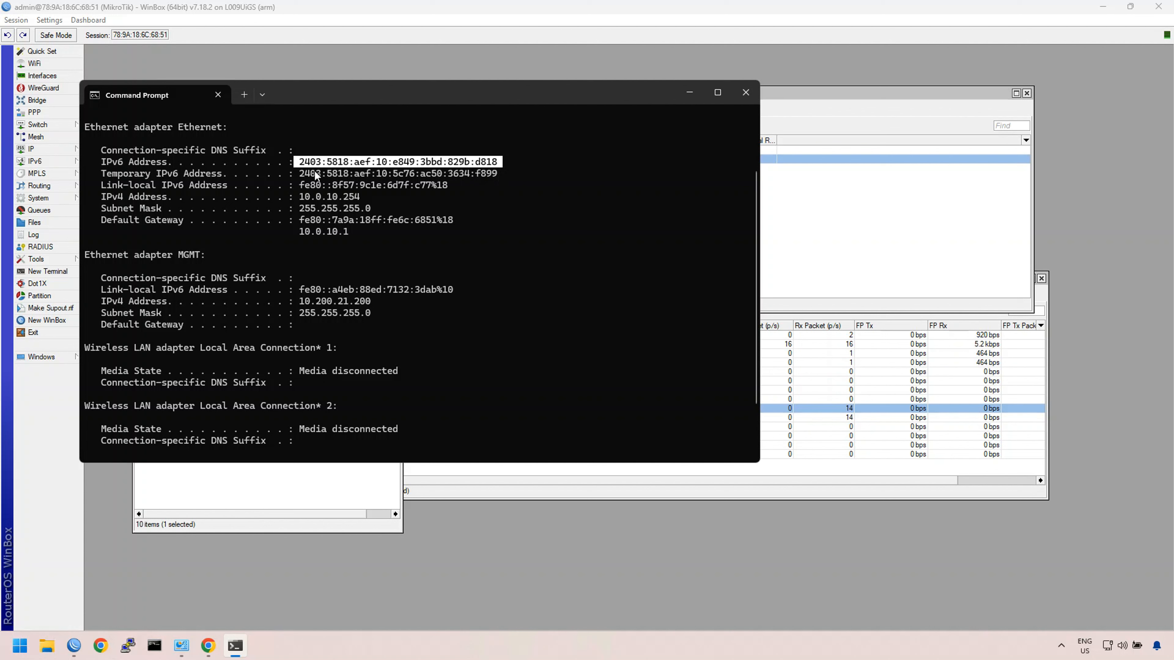
pyautogui.click(302, 172)
pyautogui.moveTo(397, 175); pyautogui.dragTo(494, 175)
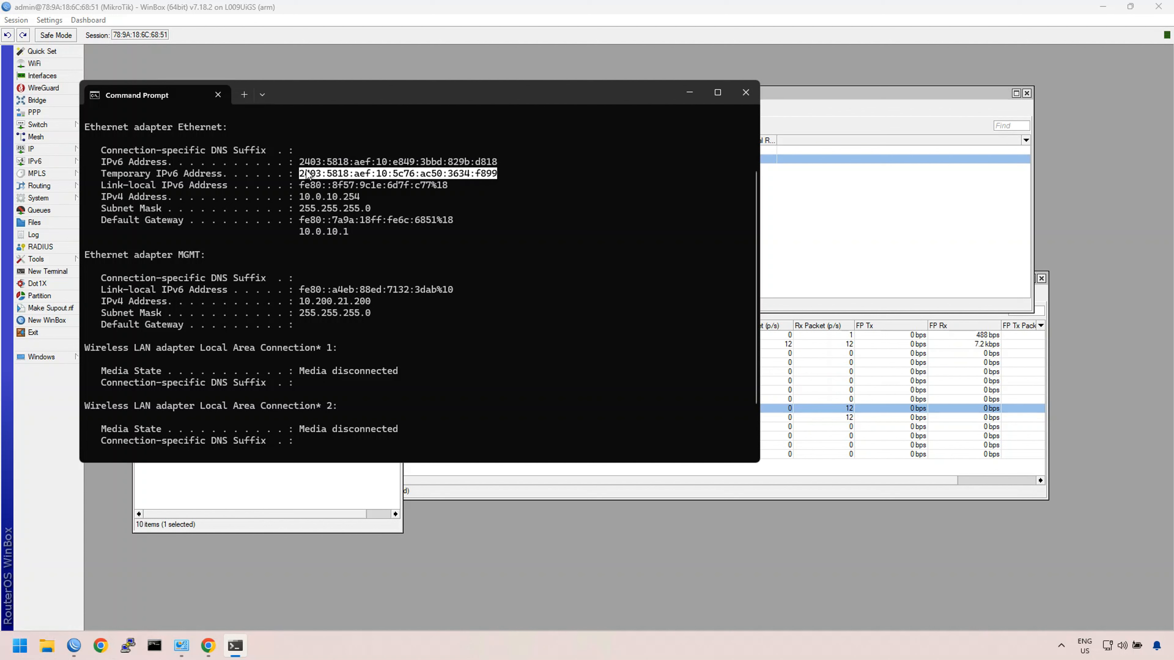
pyautogui.moveTo(299, 161); pyautogui.dragTo(498, 161)
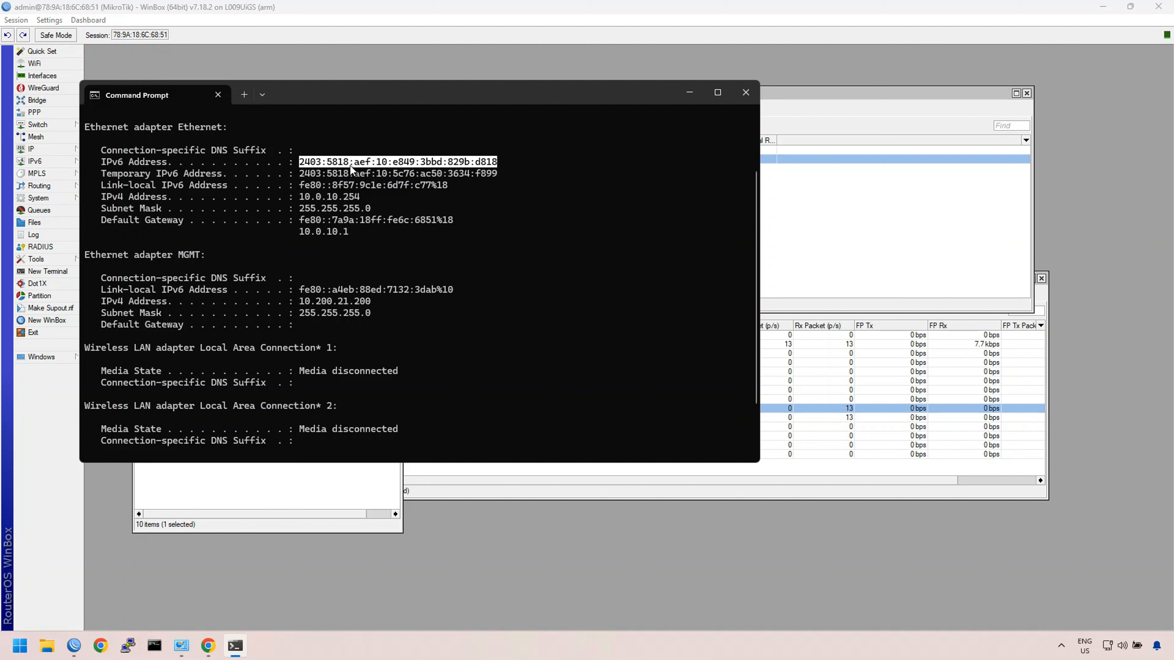
pyautogui.click(407, 172)
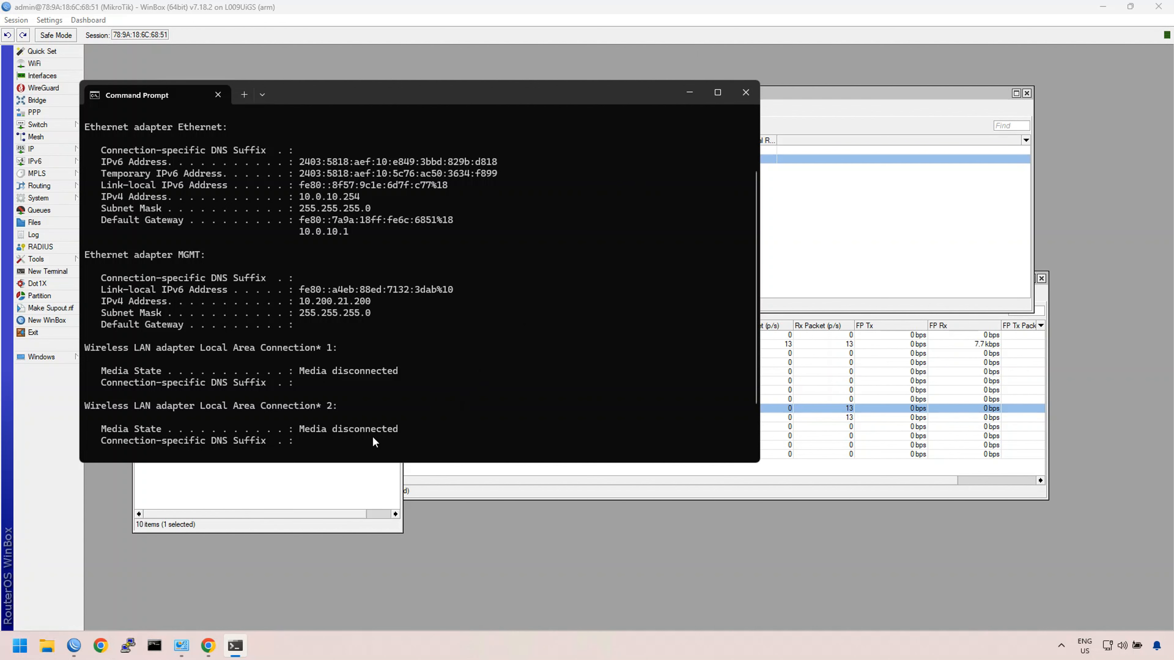
# Step: Switch to the PuTTY session on SWITCH01 and show the running configuration of interface gi1/0/13
pyautogui.click(129, 646)
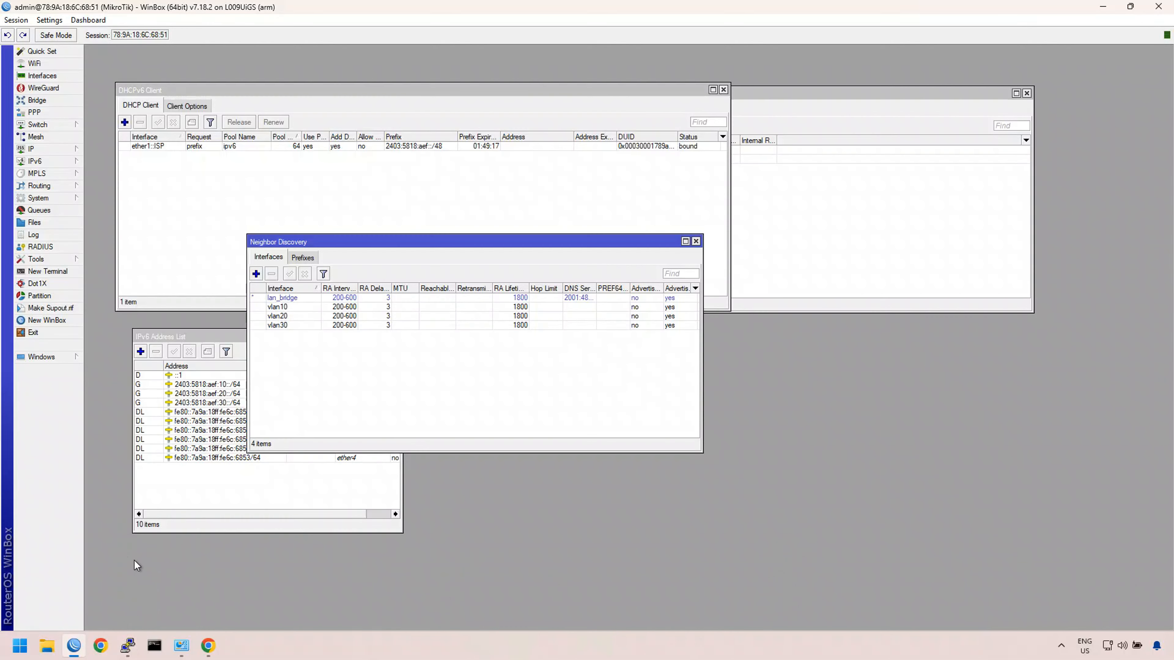
pyautogui.click(127, 645)
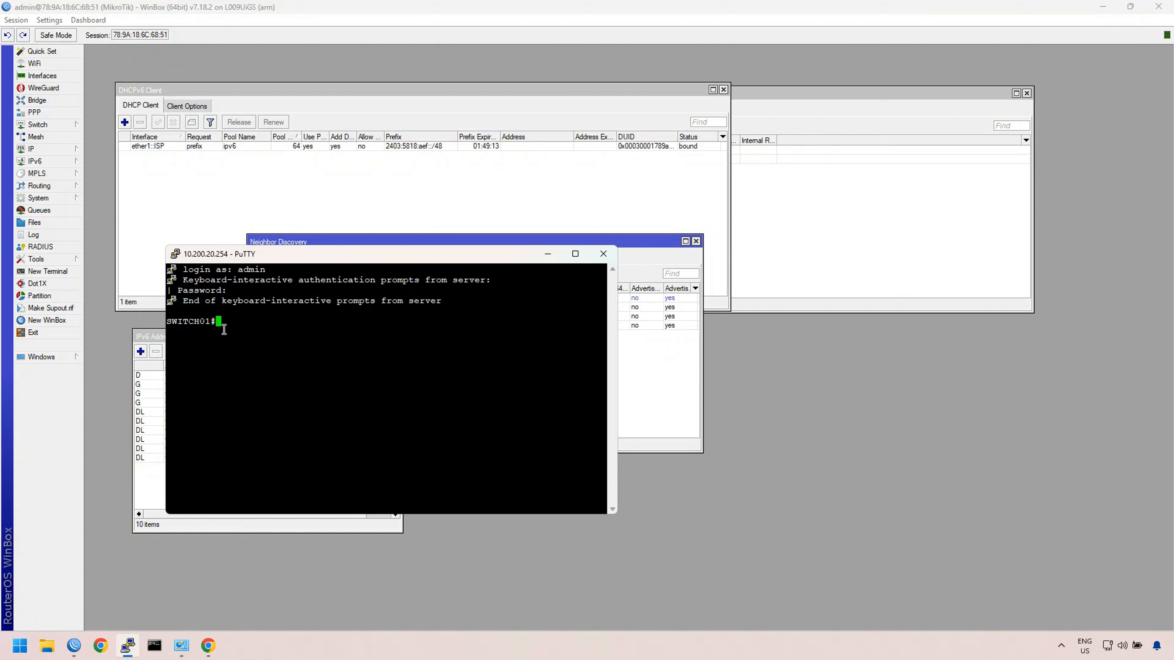
pyautogui.write('sho run int gi1/0/13')
pyautogui.press('Return')
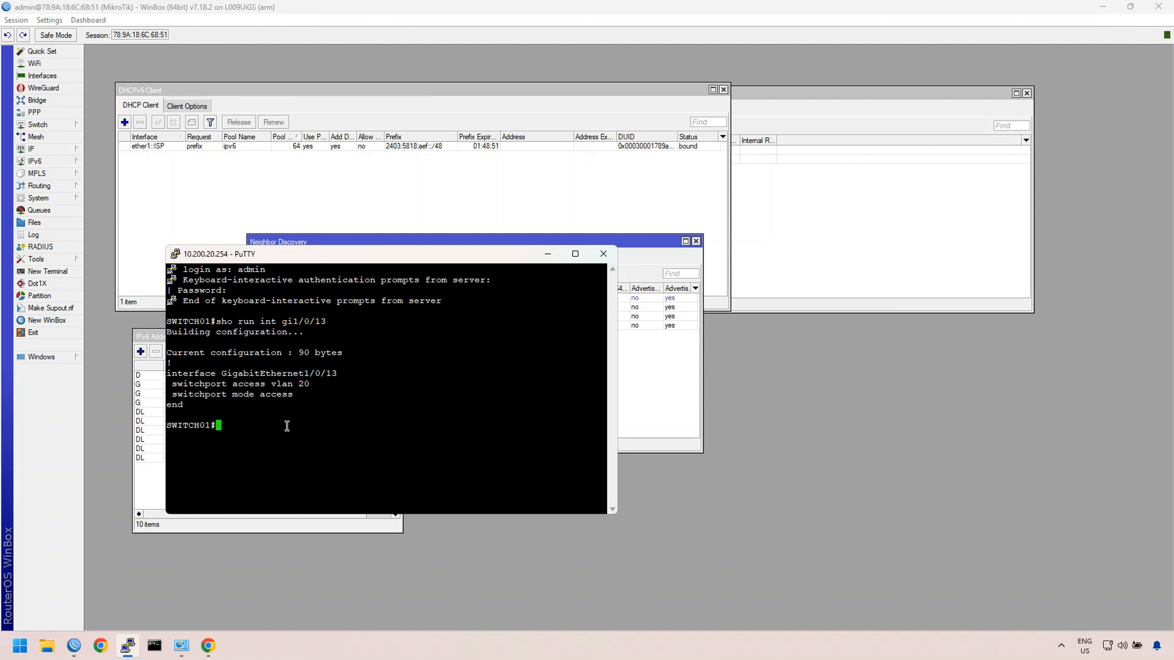
# Step: Show the running configuration of switch interface gi1/0/14
pyautogui.press('Up')
pyautogui.press('BackSpace')
pyautogui.write('4')
pyautogui.press('Return')
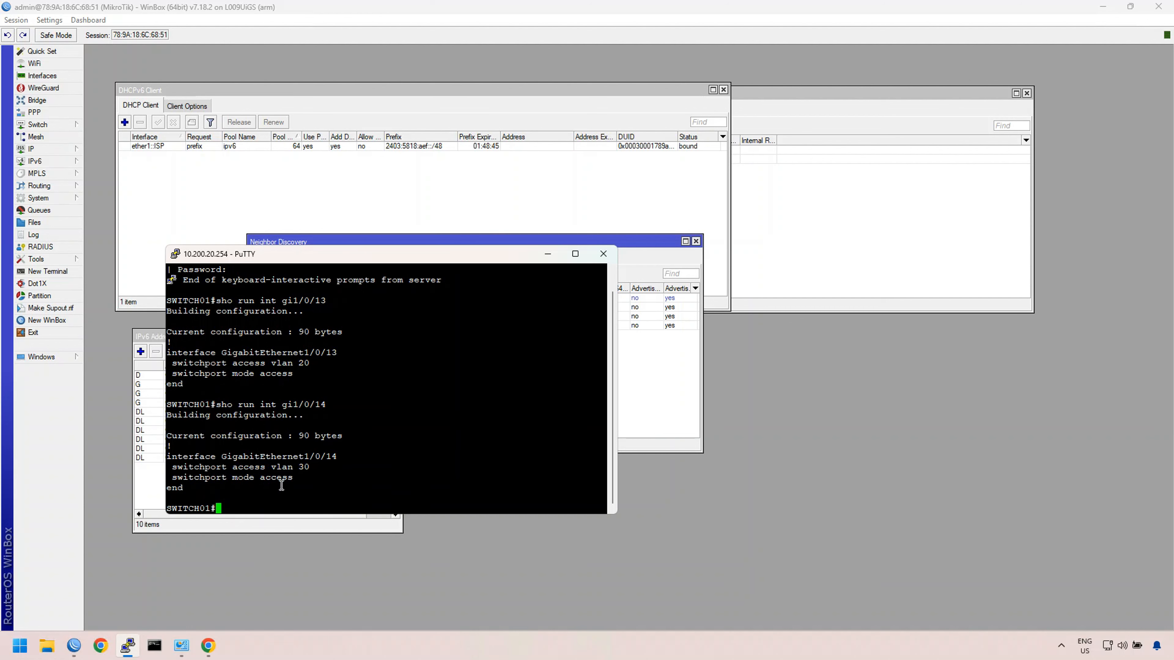
# Step: Show the running configuration of switch interface gi1/0/18, and minimize the PuTTY session
pyautogui.write('sh r')
pyautogui.press('Up')
pyautogui.press('BackSpace')
pyautogui.write('8')
pyautogui.press('Return')
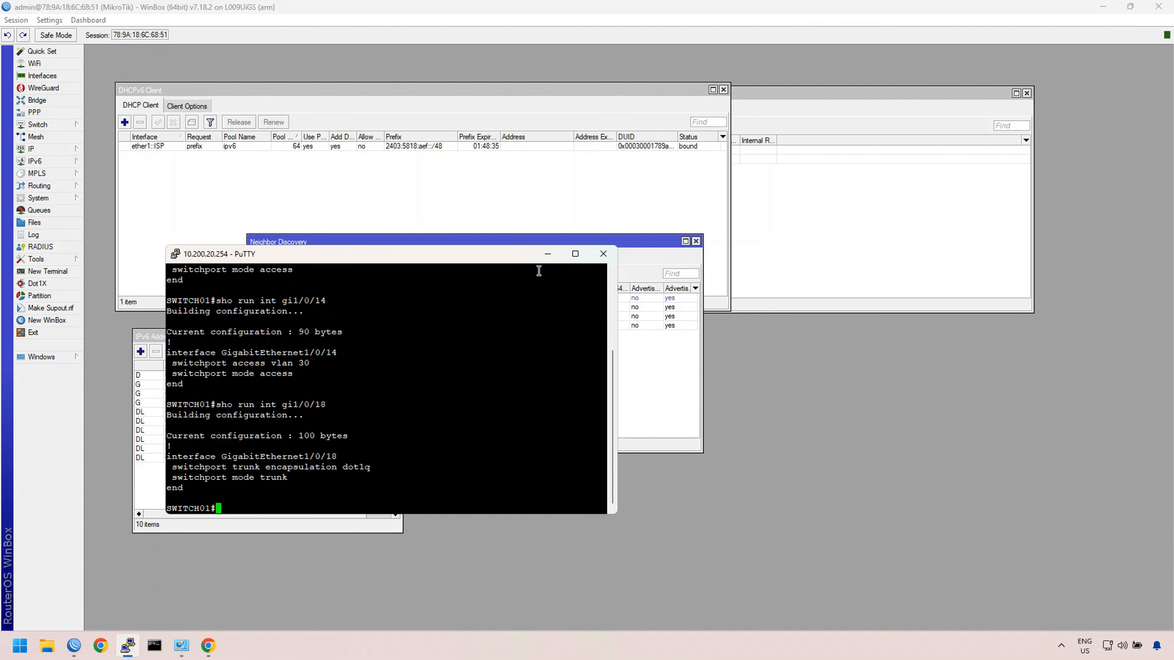
pyautogui.click(547, 255)
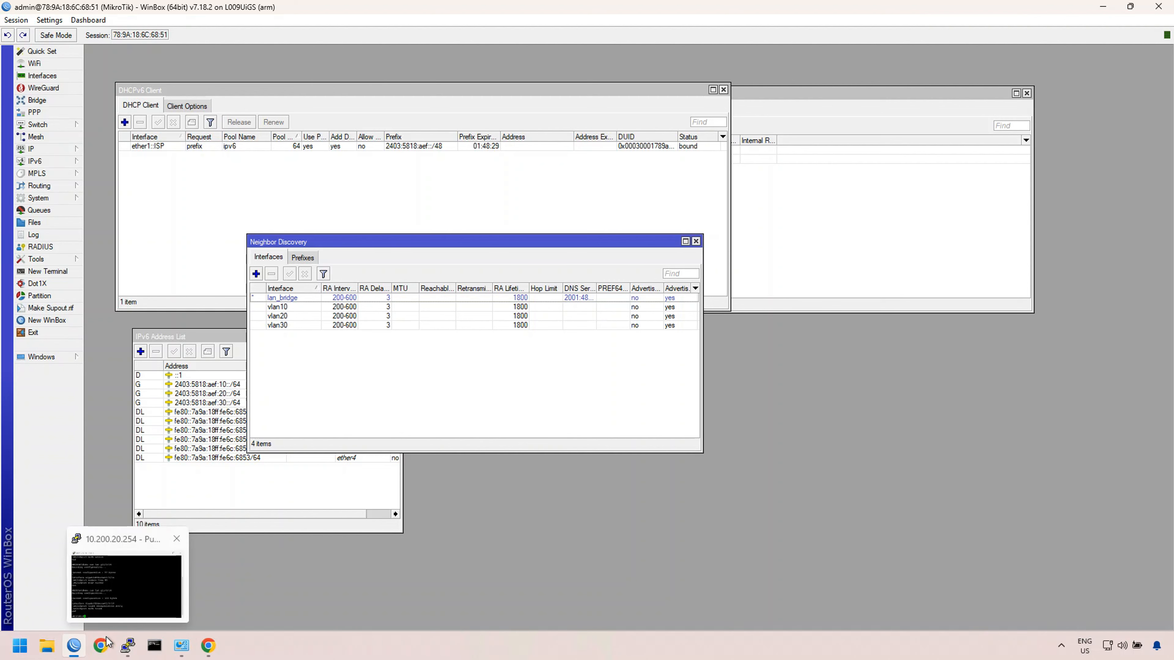
# Step: Open Remote Desktop Connection and connect to the computer 10.200.21.201
pyautogui.click(20, 646)
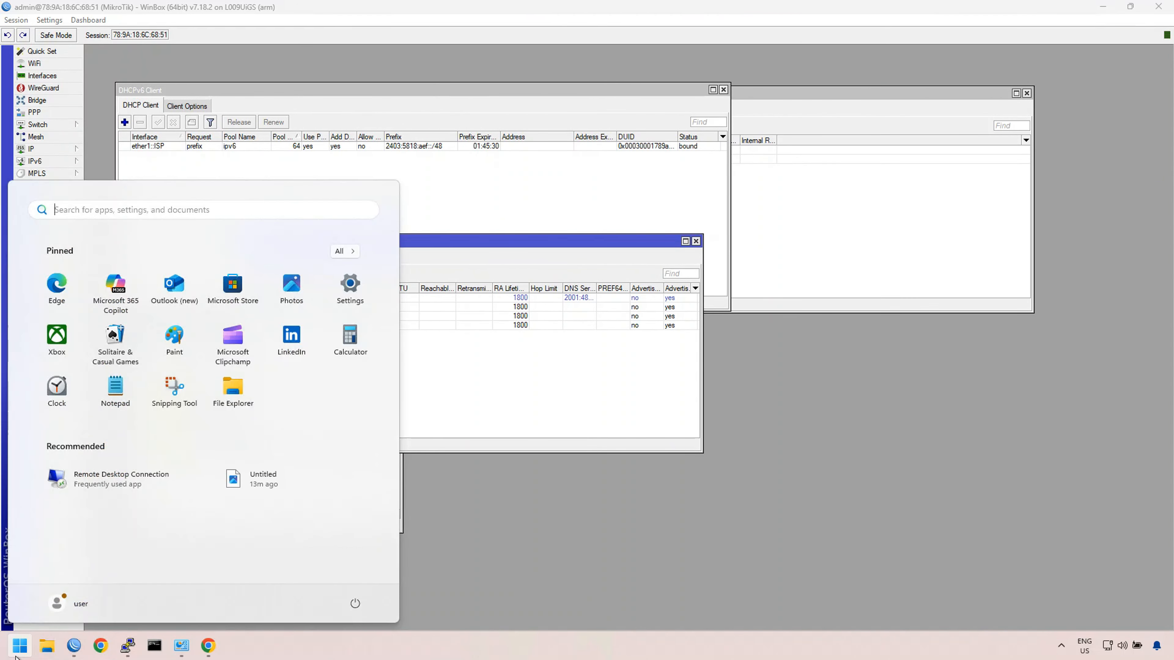
pyautogui.write('remo')
pyautogui.press('Return')
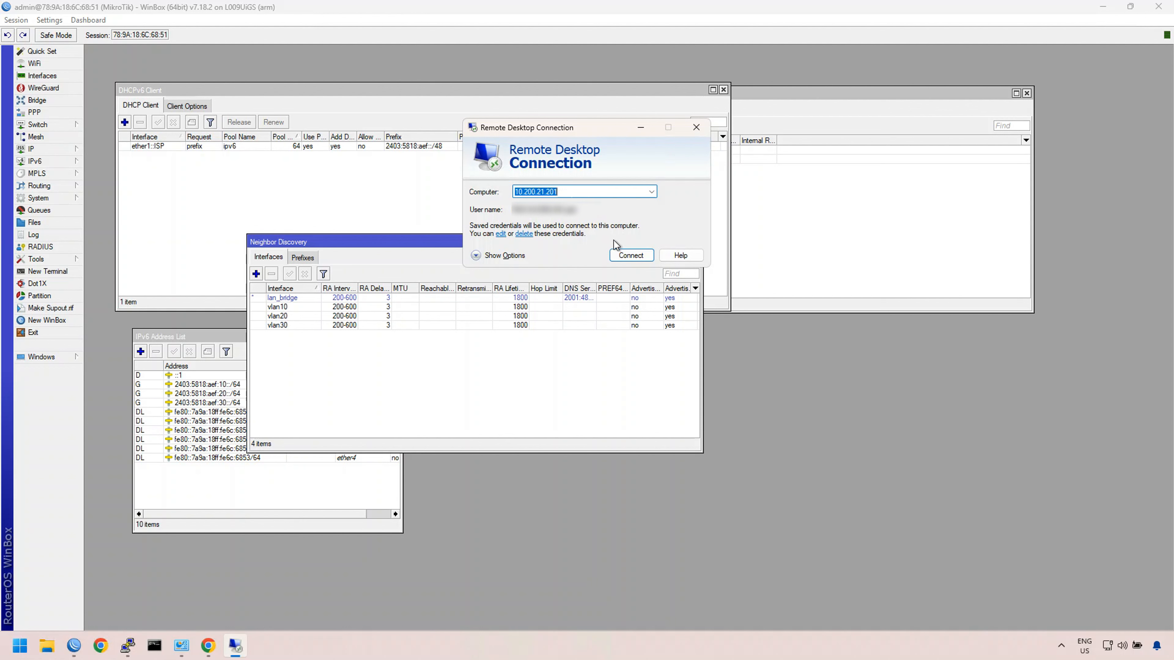
pyautogui.click(630, 255)
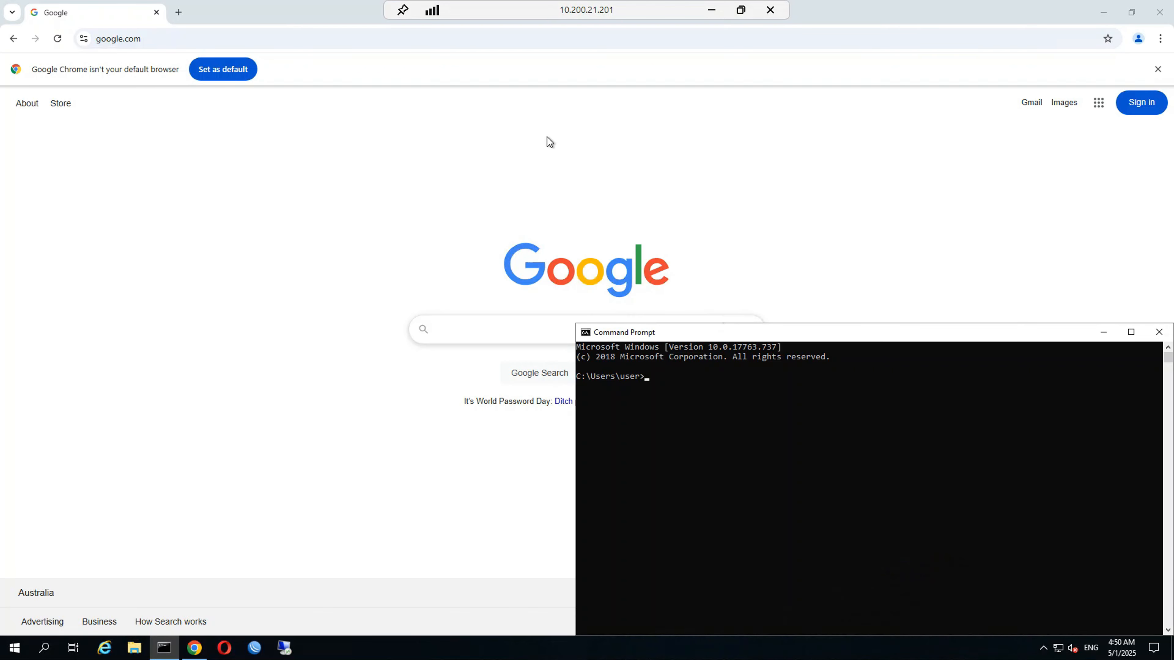
# Step: Run ipconfig in the Command Prompt of the remote computer 10.200.21.201
pyautogui.click(652, 427)
pyautogui.press('Escape')
pyautogui.write('ipconfig')
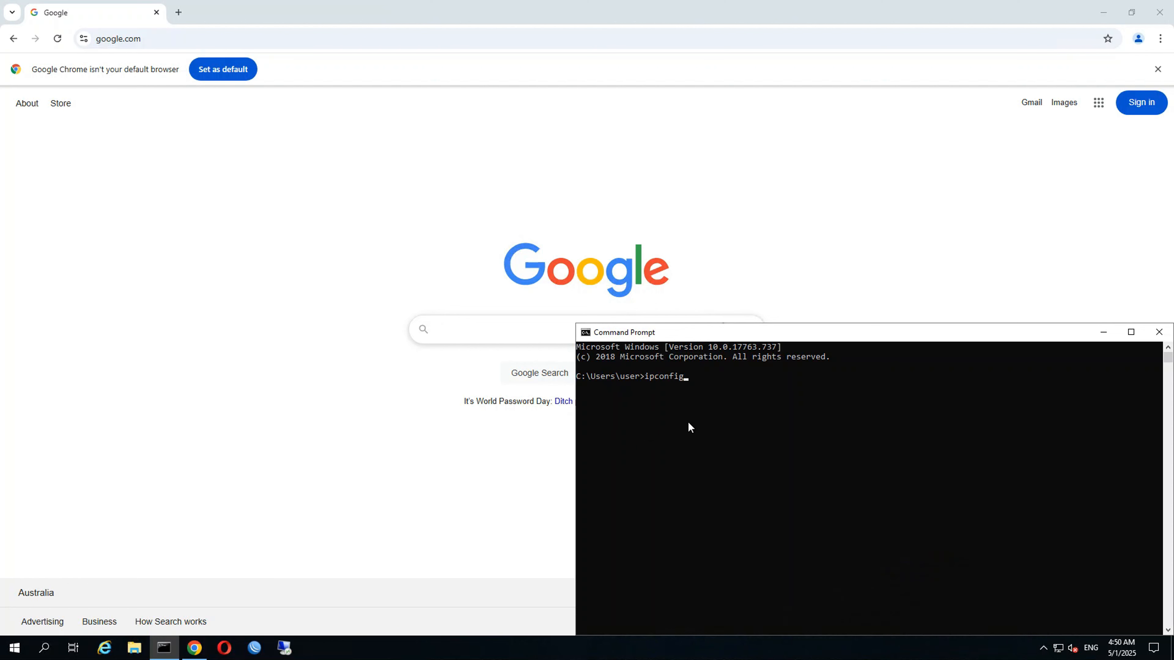
pyautogui.press('Return')
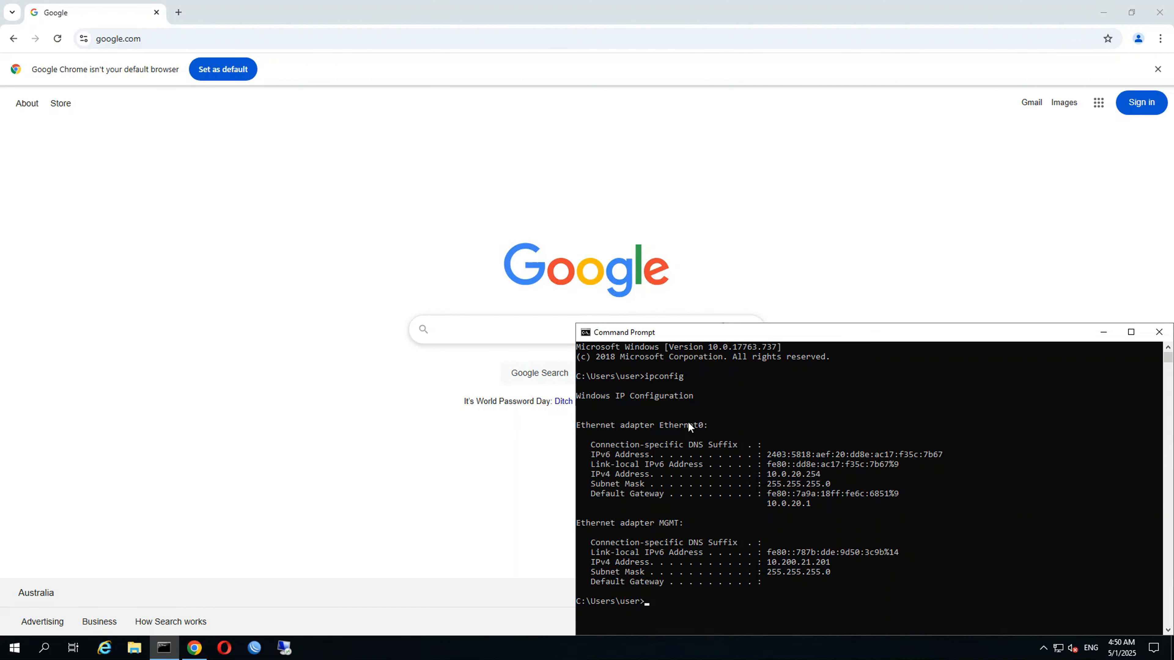
# Step: Compare Ethernet0's IPv4 address, the subnet part of its IPv6 address and its link-local default gateway
pyautogui.click(791, 473)
pyautogui.click(838, 454)
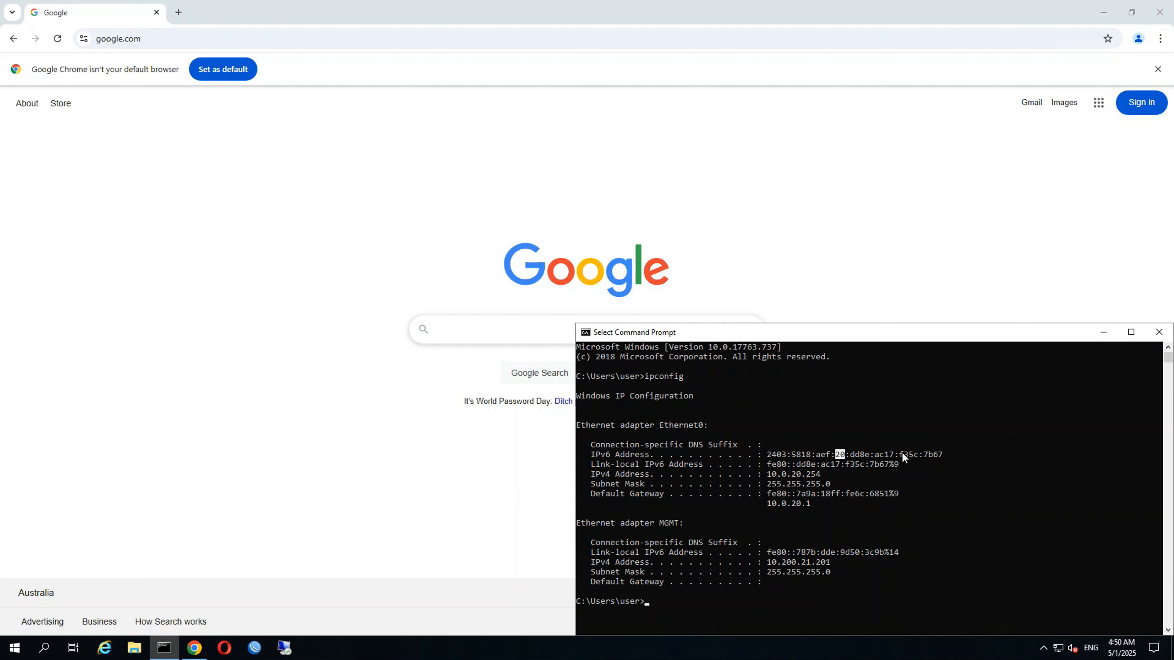
pyautogui.click(846, 455)
pyautogui.moveTo(766, 493); pyautogui.dragTo(843, 494)
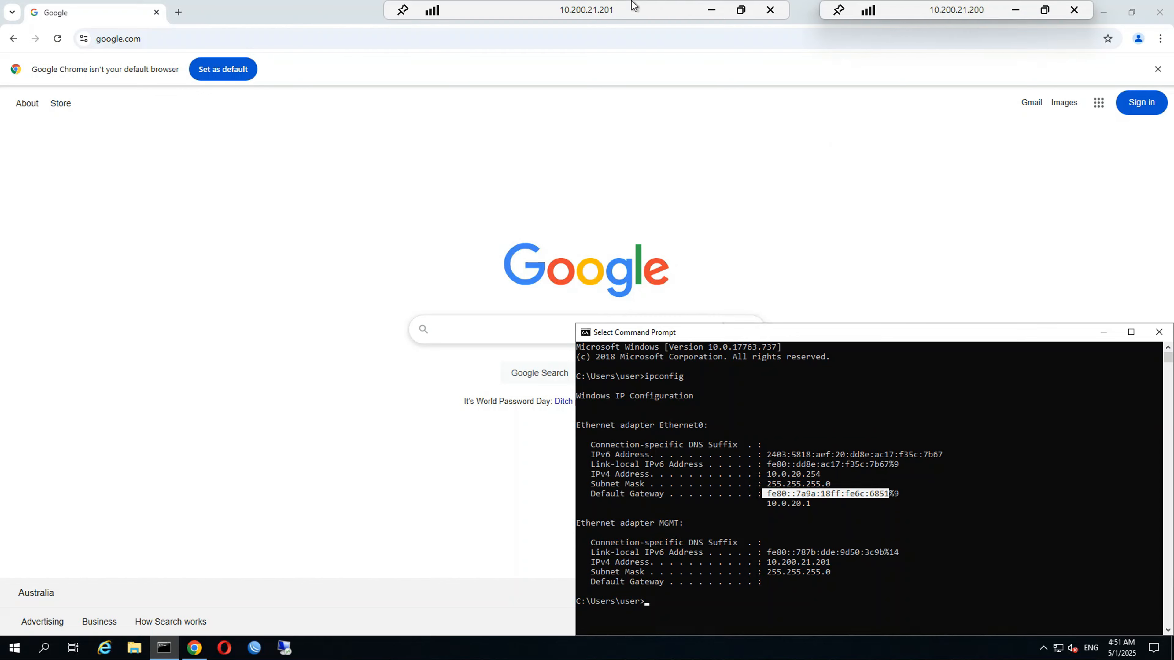
# Step: Minimize the remote session and check vlan20's link-local address in WinBox's IPv6 Address List
pyautogui.click(711, 10)
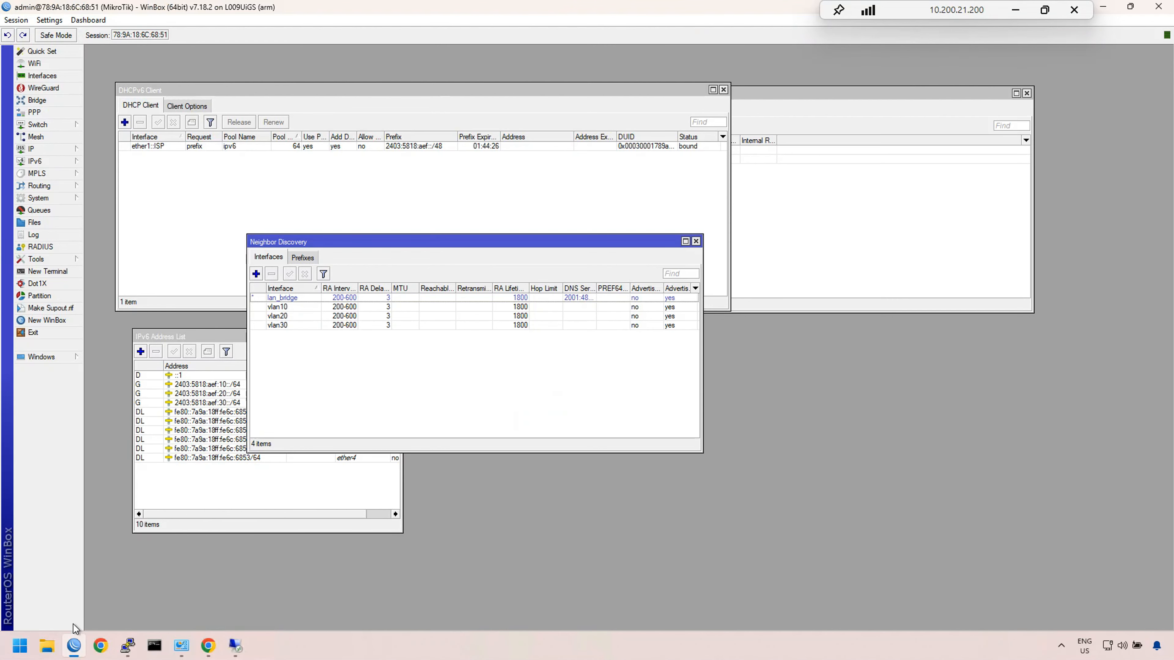
pyautogui.click(202, 472)
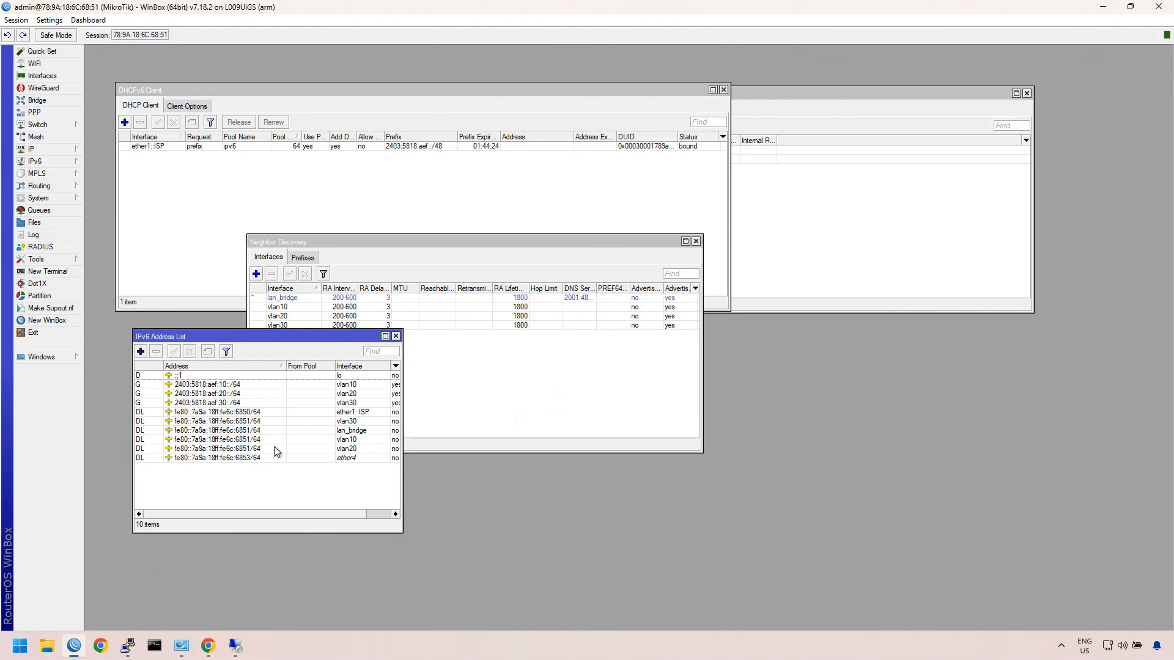
pyautogui.click(240, 448)
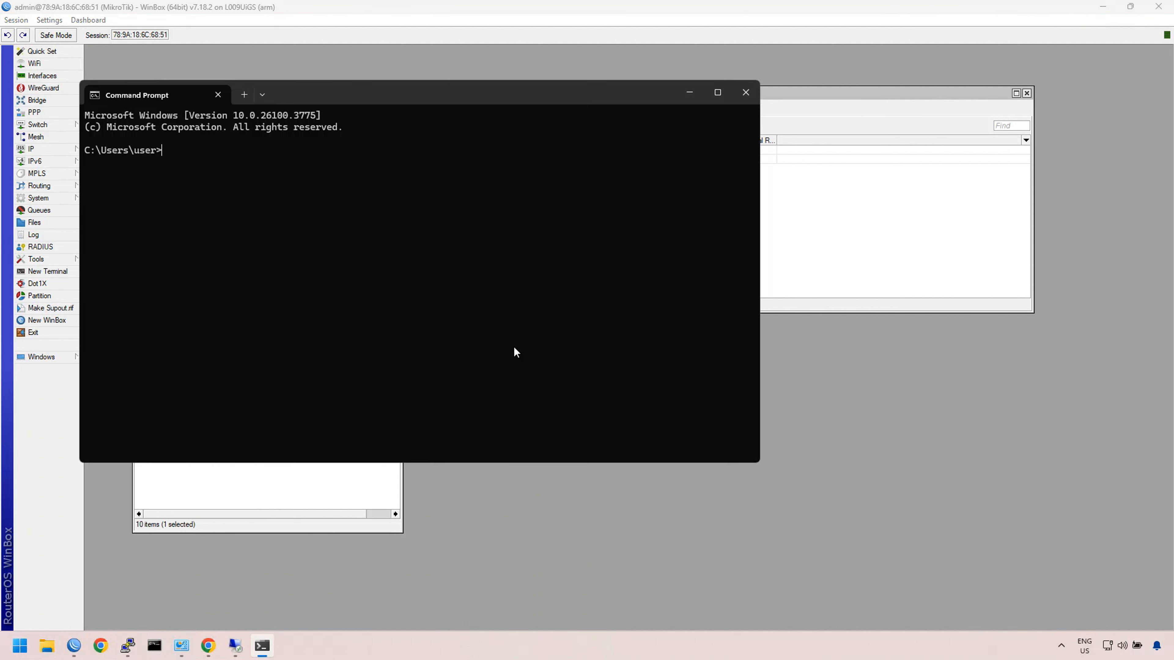
# Step: Run ipconfig on the local computer, highlight the Ethernet adapter's IPv6 default gateway, and minimize the Command Prompt
pyautogui.write('ipconfig')
pyautogui.press('Return')
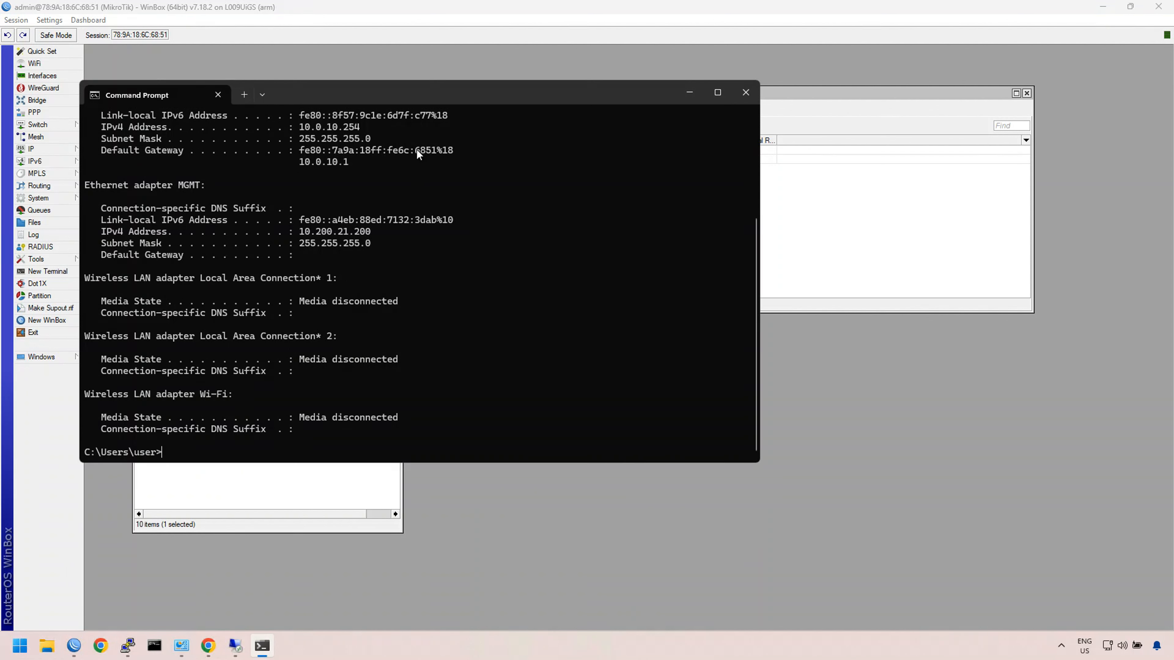
pyautogui.moveTo(415, 150); pyautogui.dragTo(432, 149)
pyautogui.moveTo(303, 149); pyautogui.dragTo(443, 148)
pyautogui.click(698, 93)
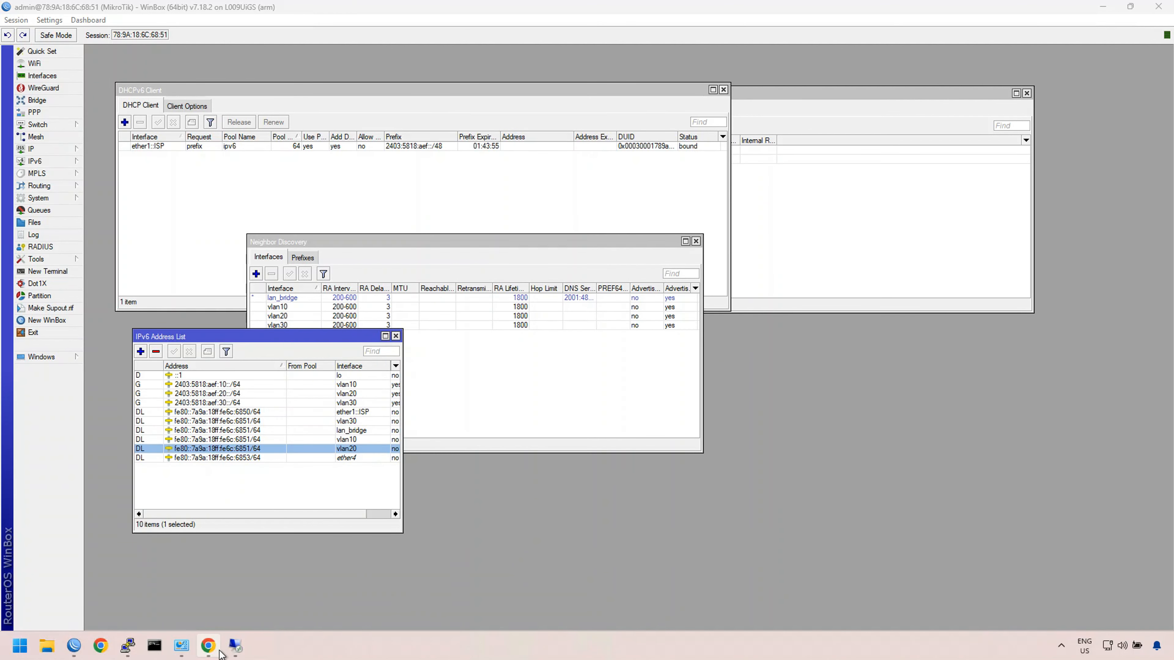
# Step: Connect to 10.200.21.202 by Remote Desktop and check Ethernet0's IPv4 address and IPv6 subnet with ipconfig
pyautogui.rightClick(238, 649)
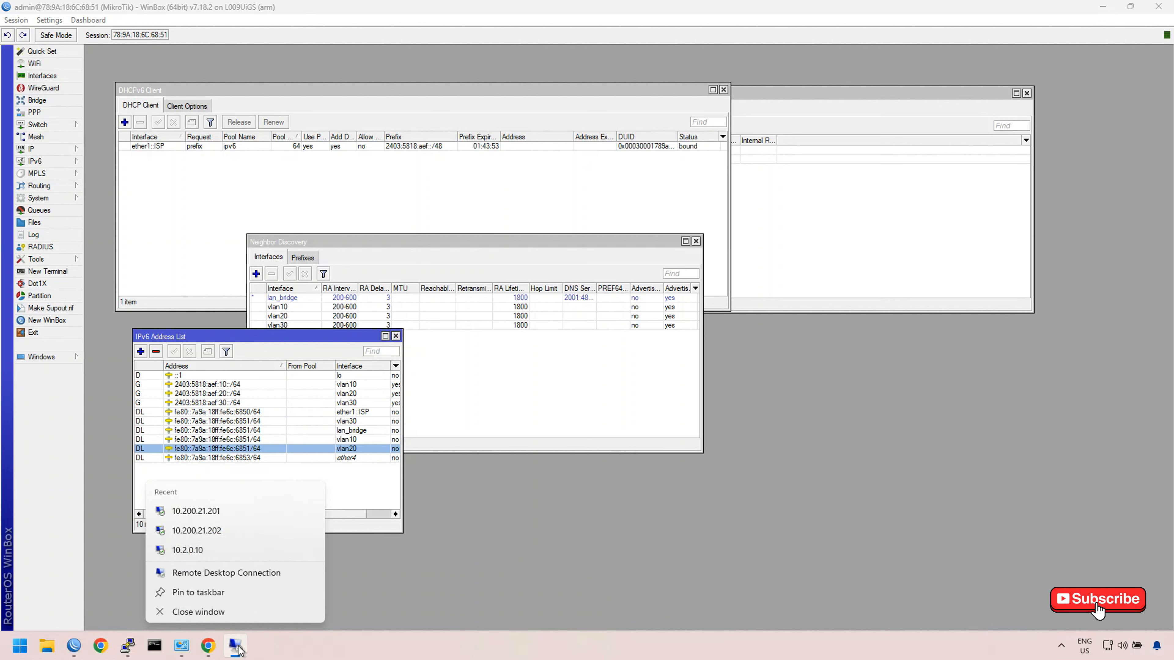
pyautogui.click(225, 530)
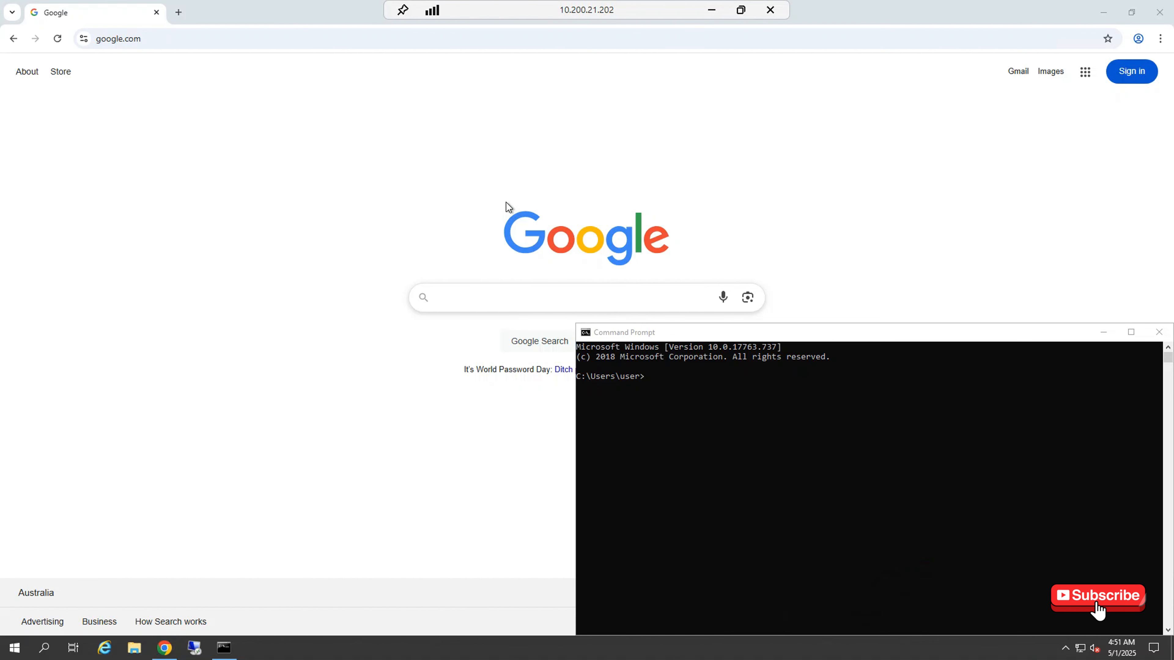
pyautogui.click(669, 410)
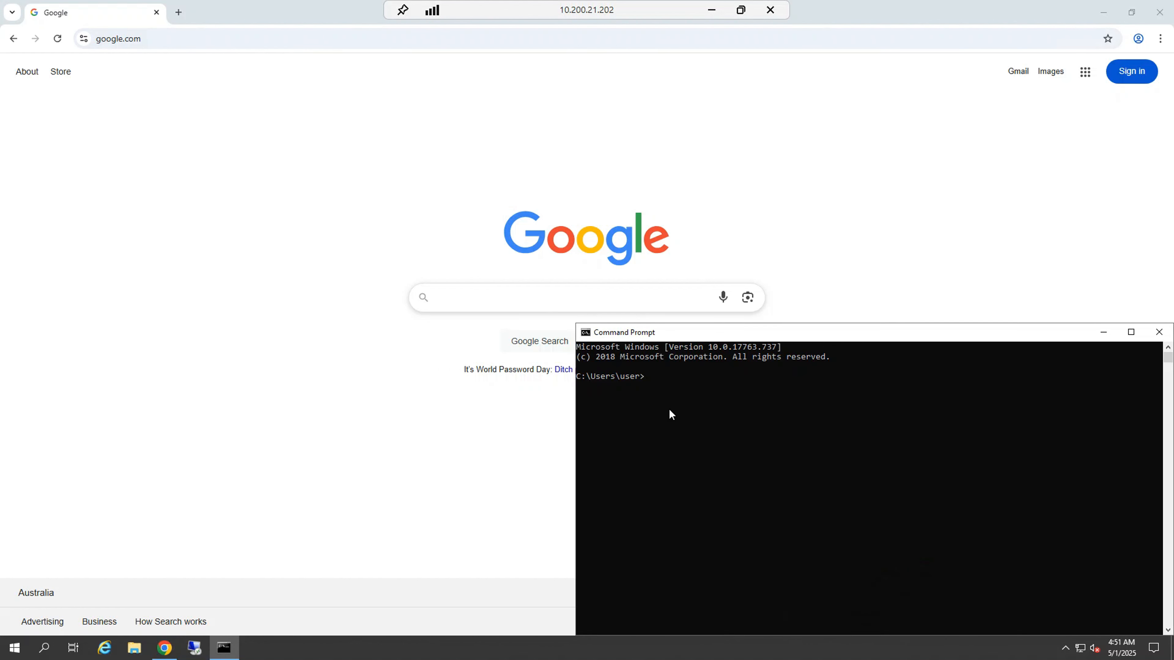
pyautogui.write('ipcof')
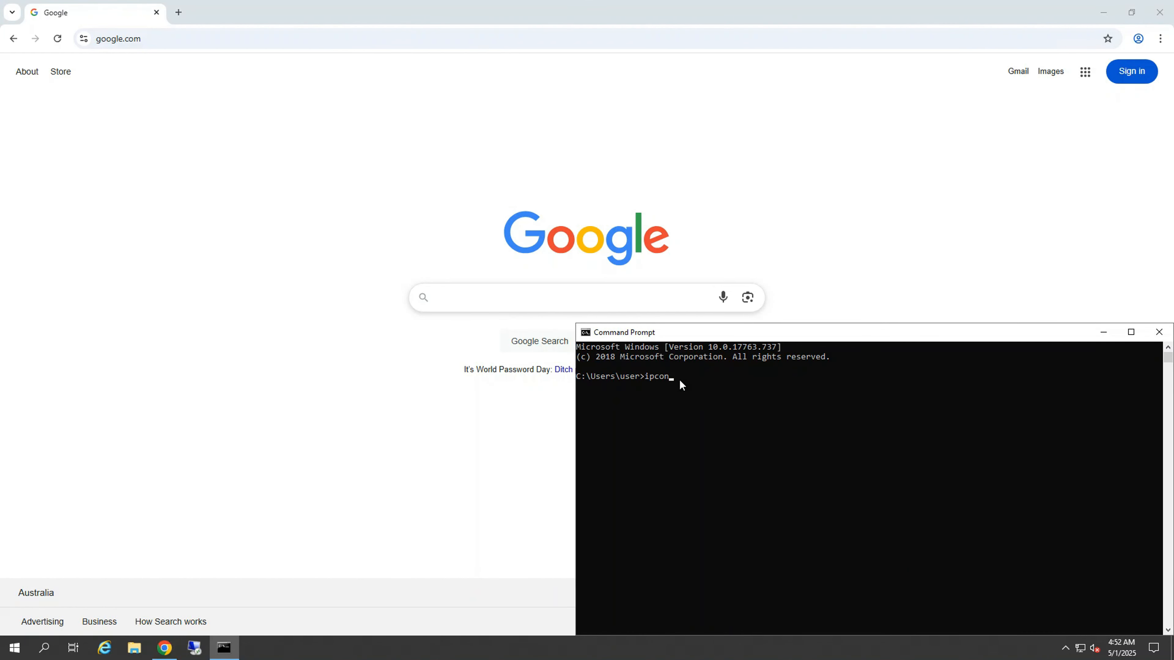
pyautogui.press('Return')
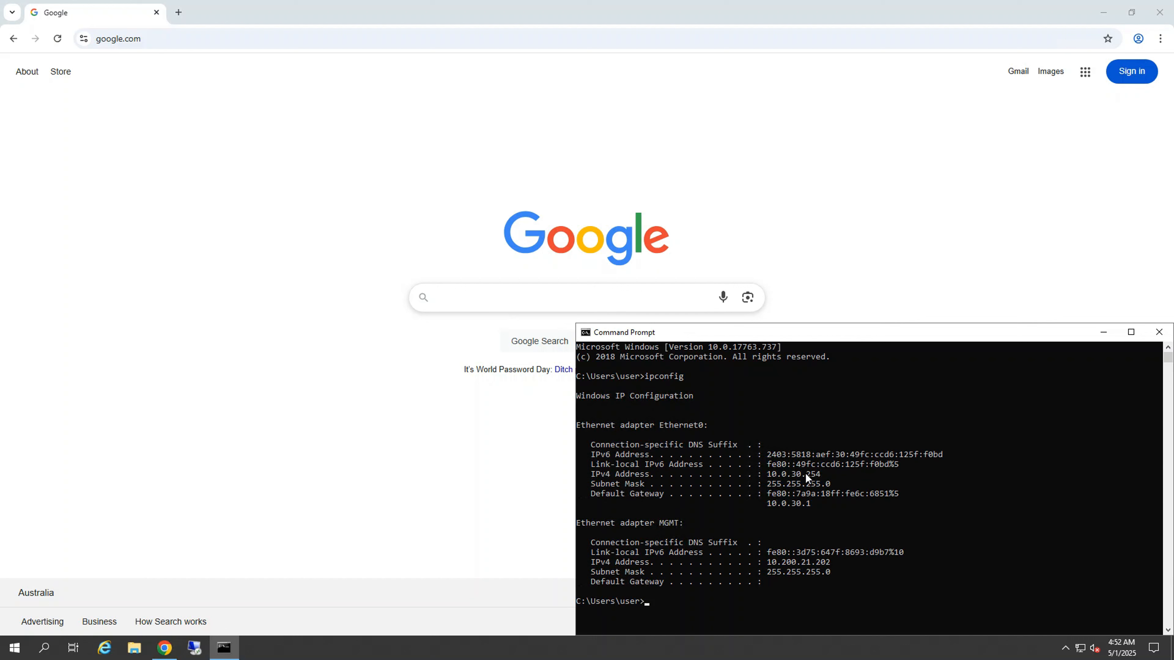
pyautogui.click(794, 475)
pyautogui.moveTo(846, 454); pyautogui.dragTo(838, 454)
# Step: Test web access from the remote computer 10.200.21.202 by searching Google for mikrotik
pyautogui.click(248, 41)
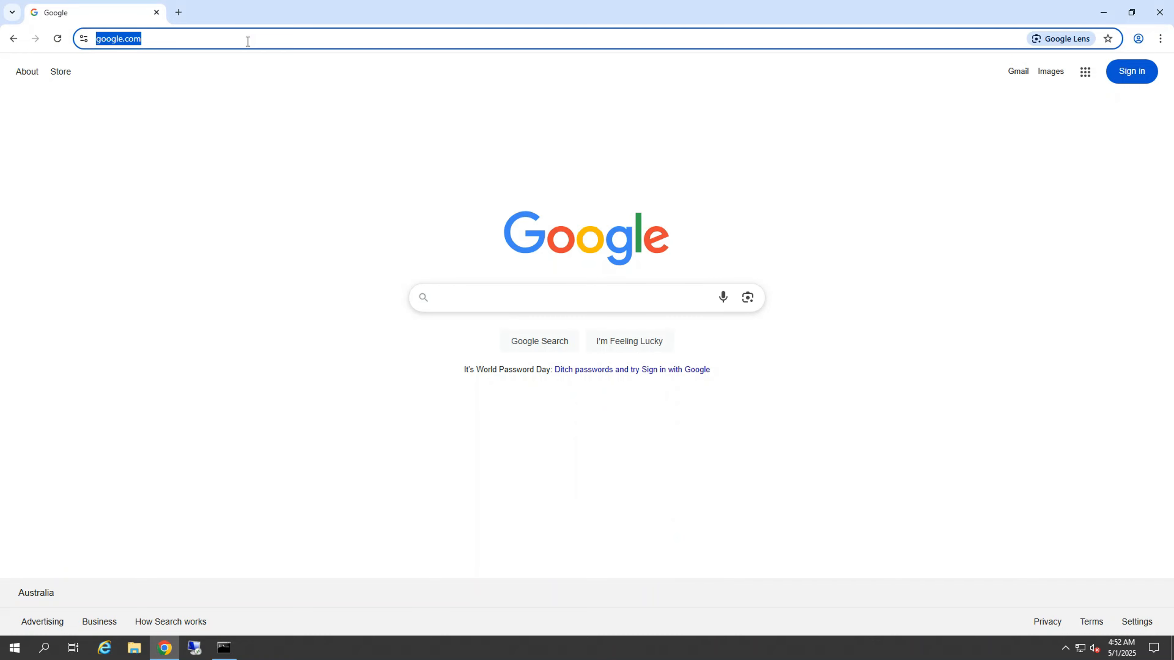
pyautogui.click(542, 304)
pyautogui.write('mik')
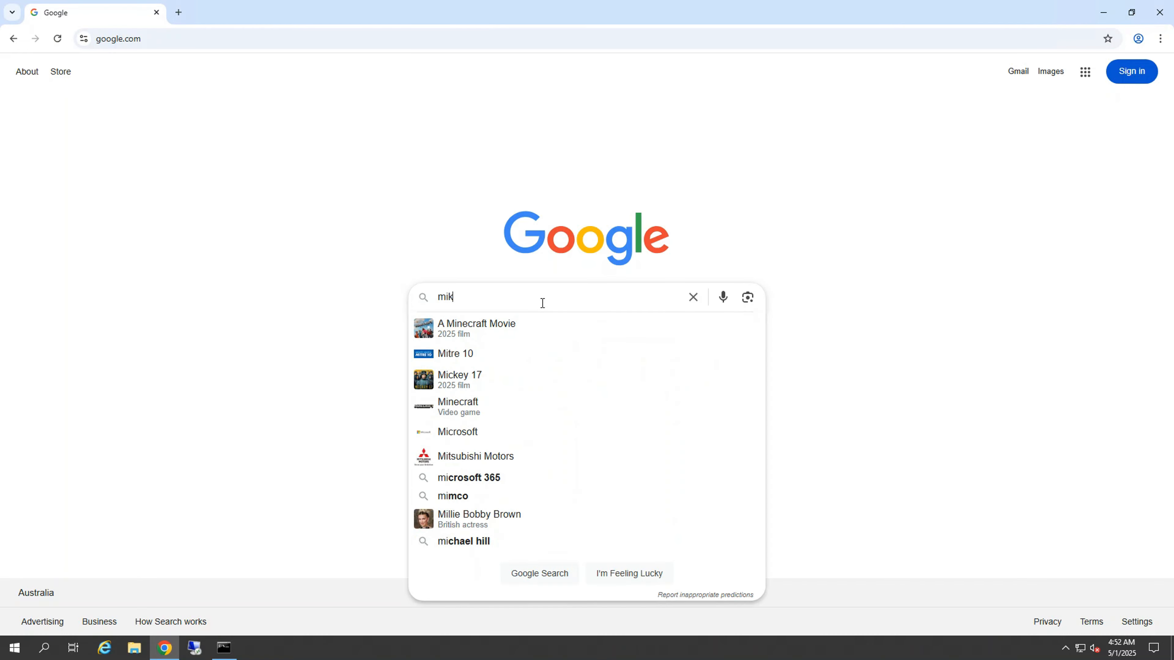
pyautogui.write('rotik')
pyautogui.press('Return')
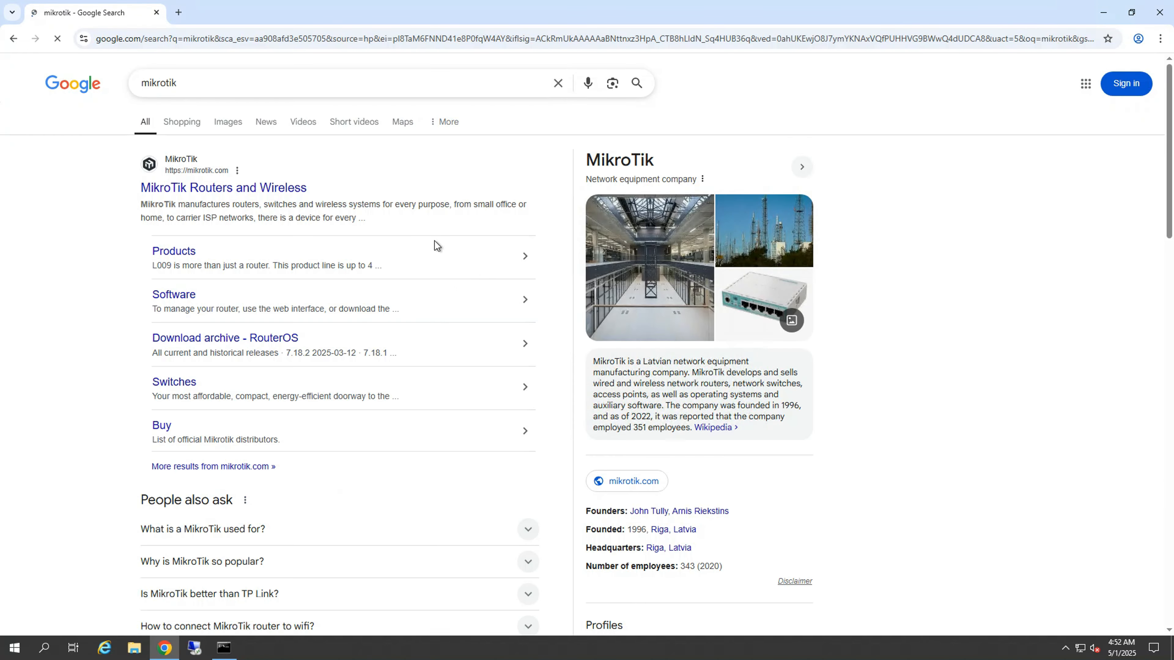
# Step: Return to the remote computer's Command Prompt and ping google.com
pyautogui.hotkey('alt', 'Tab')
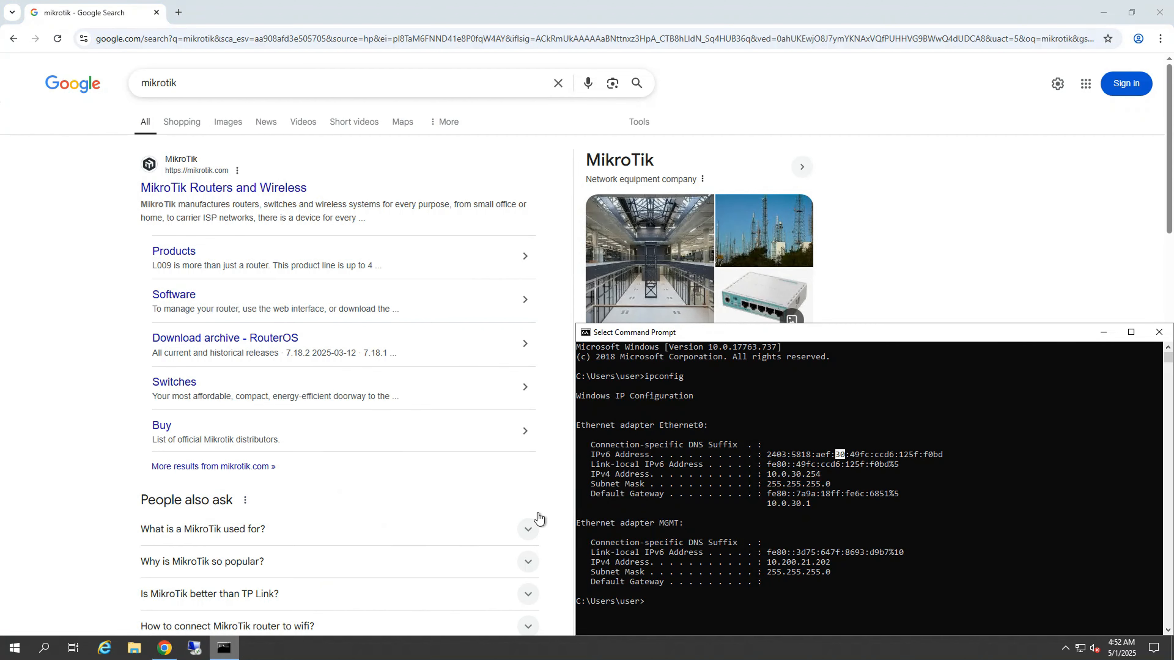
pyautogui.press('Escape')
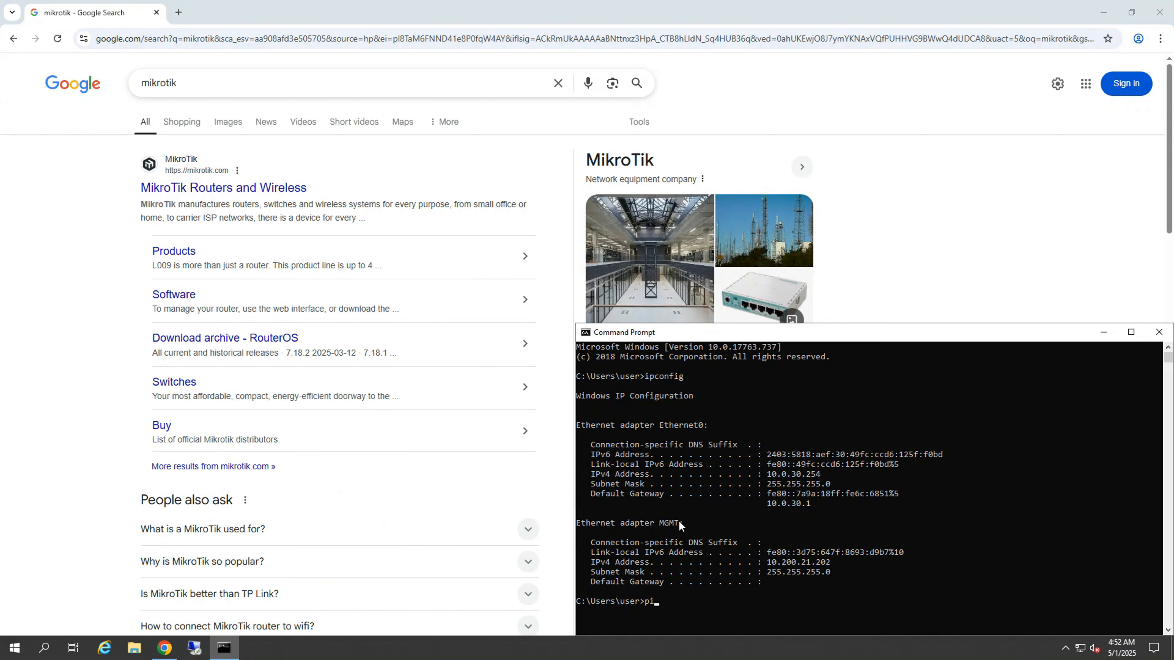
pyautogui.write('ping google.com')
pyautogui.press('Return')
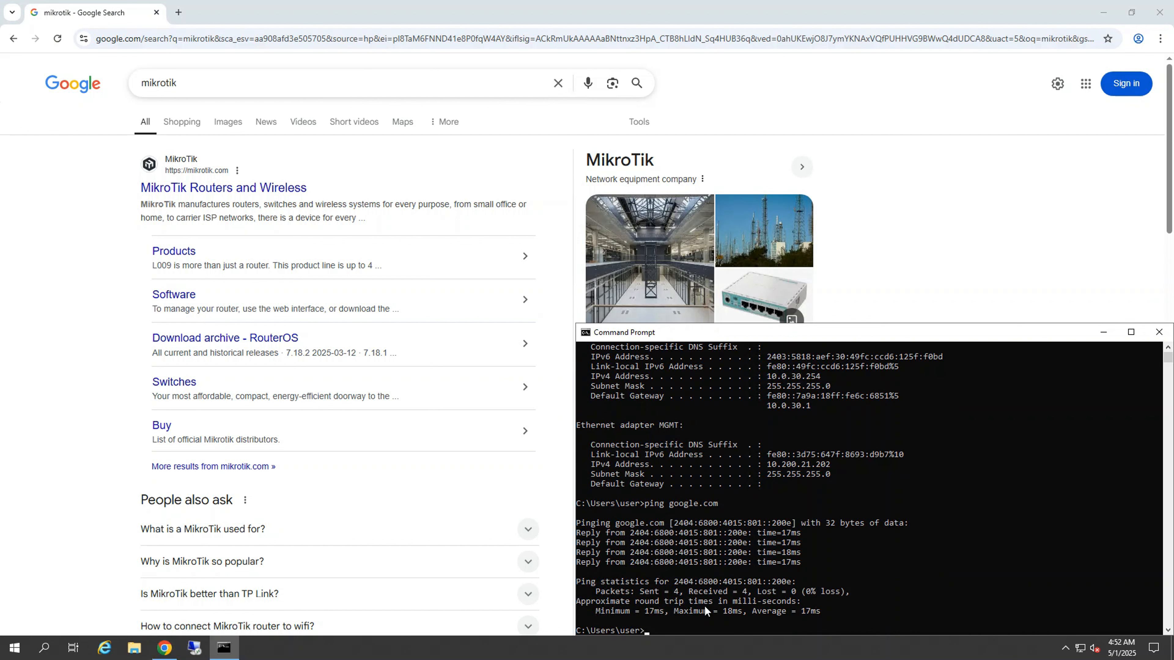
# Step: Ping abc.com.au and inspect the IP address that the name resolves to
pyautogui.write('ping abc.com.au')
pyautogui.press('Return')
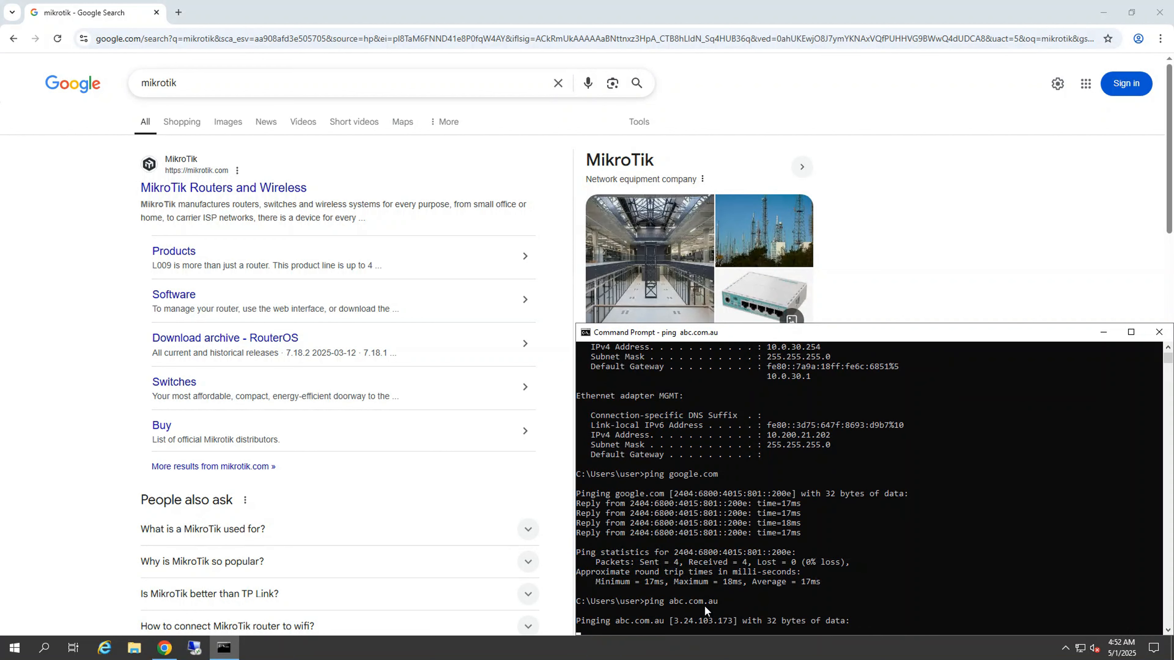
pyautogui.moveTo(675, 617); pyautogui.dragTo(732, 622)
pyautogui.click(732, 612)
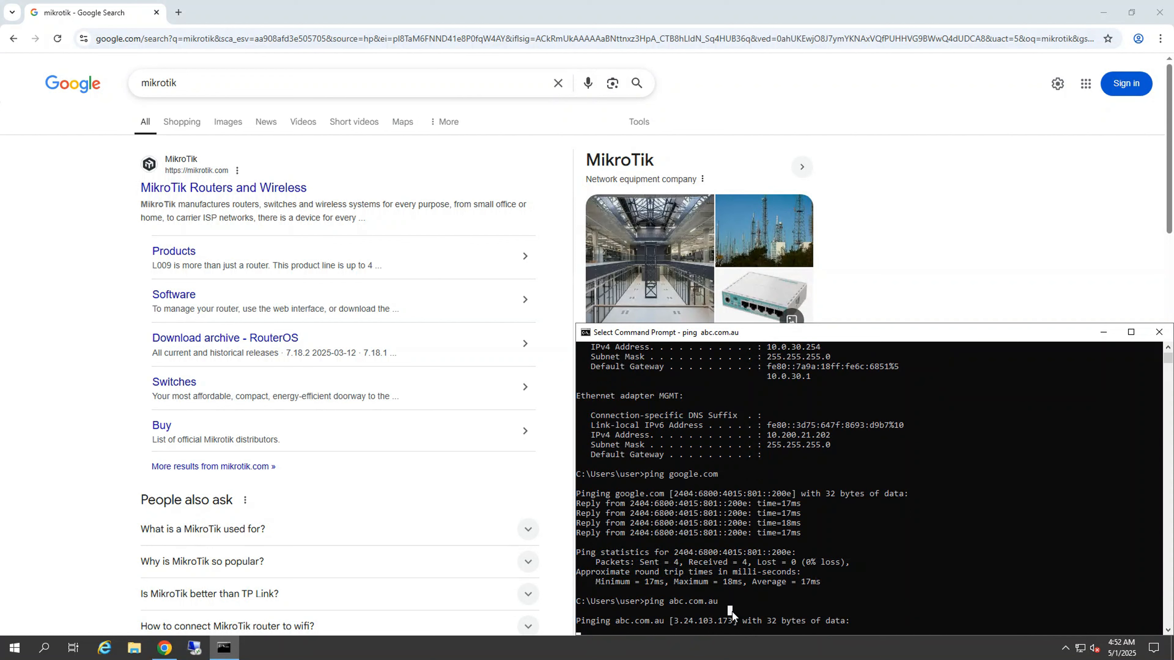
pyautogui.rightClick(732, 611)
# Step: Open abc.net.au in the remote computer's browser, and minimize the remote session
pyautogui.click(201, 41)
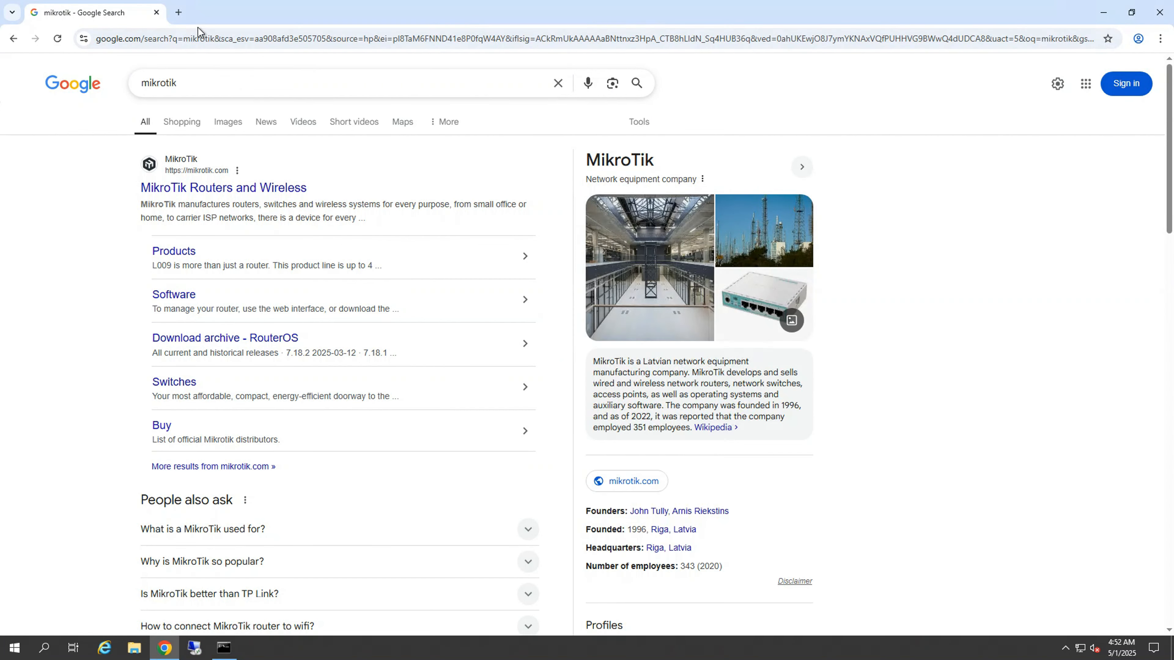
pyautogui.write('abc.c')
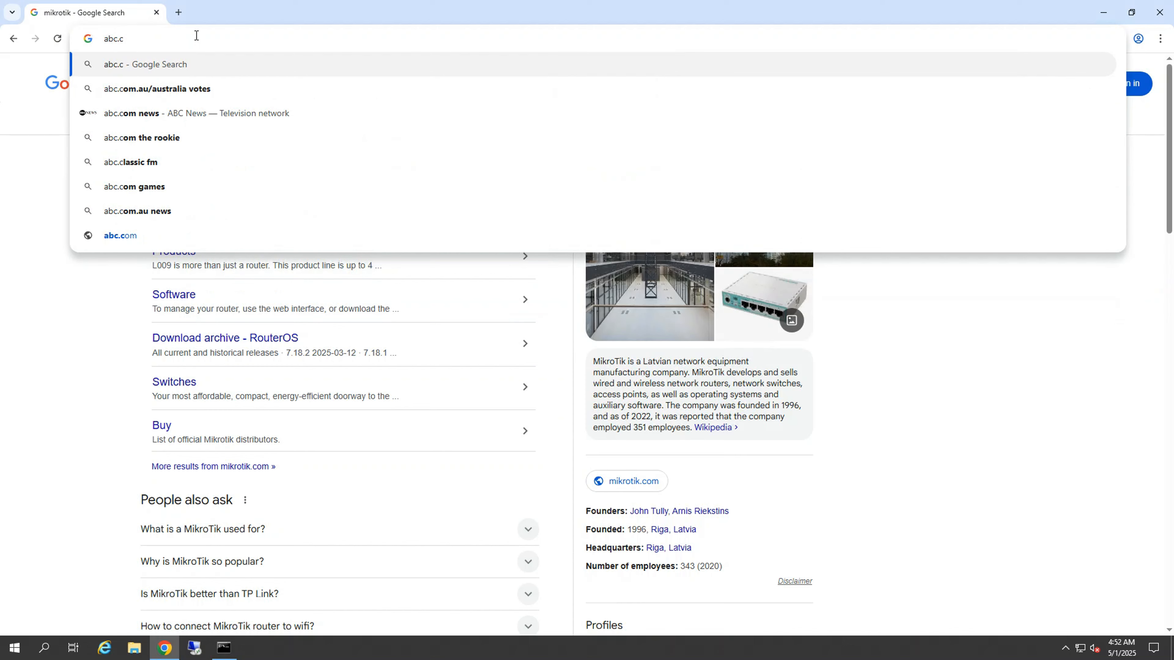
pyautogui.press('BackSpace')
pyautogui.write('net.au')
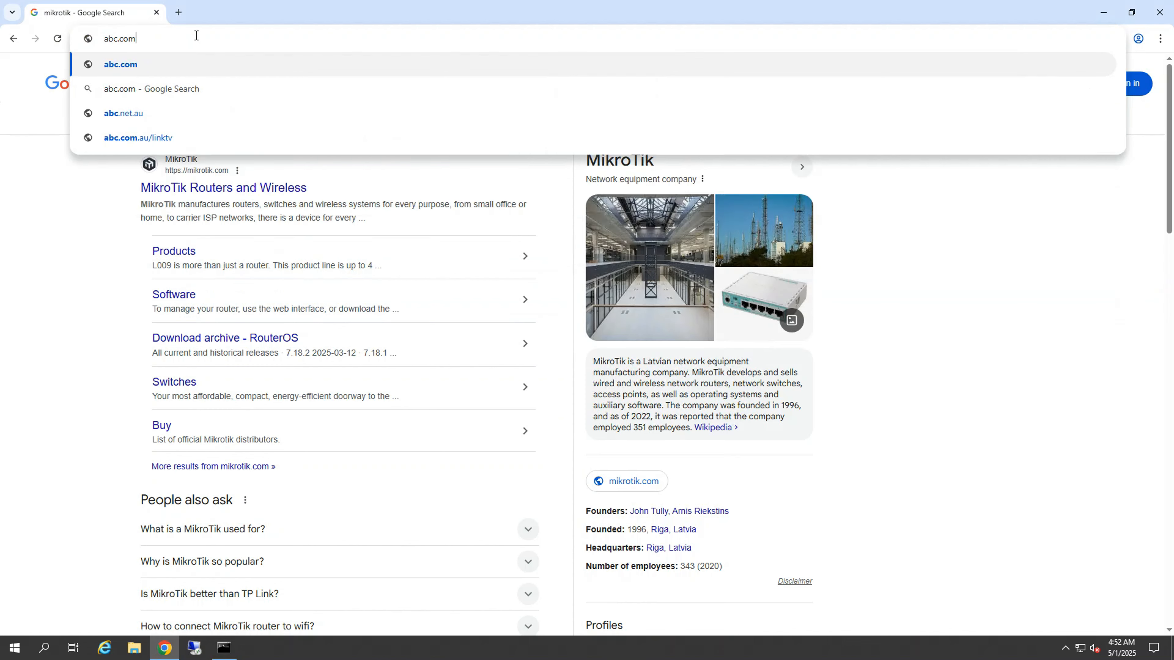
pyautogui.press('Return')
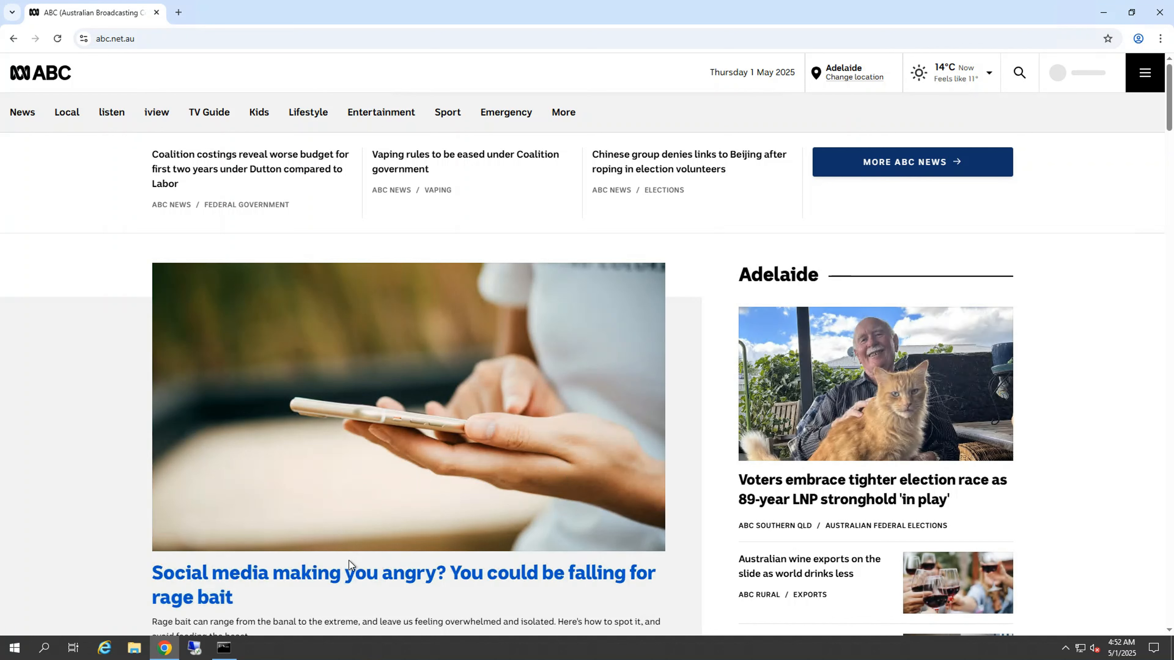
pyautogui.moveTo(571, 1)
pyautogui.click(713, 10)
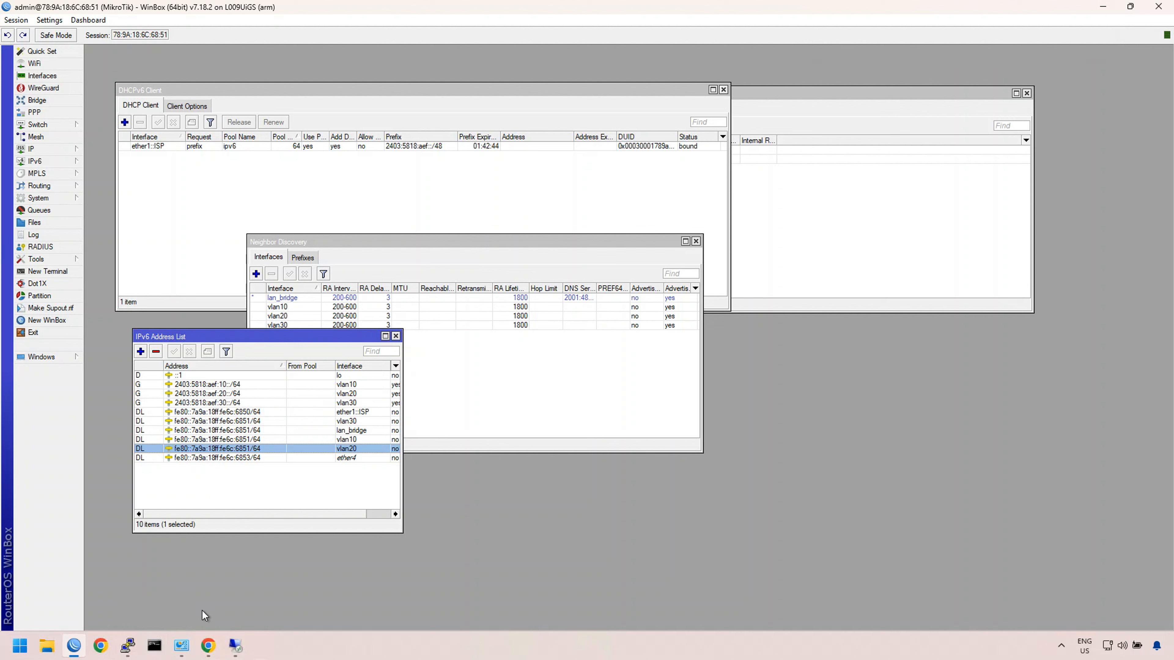
# Step: Switch to the local Chrome guest window holding the IPv6 Subnet Calculator and open a new tab
pyautogui.moveTo(208, 653)
pyautogui.click(207, 646)
pyautogui.click(180, 12)
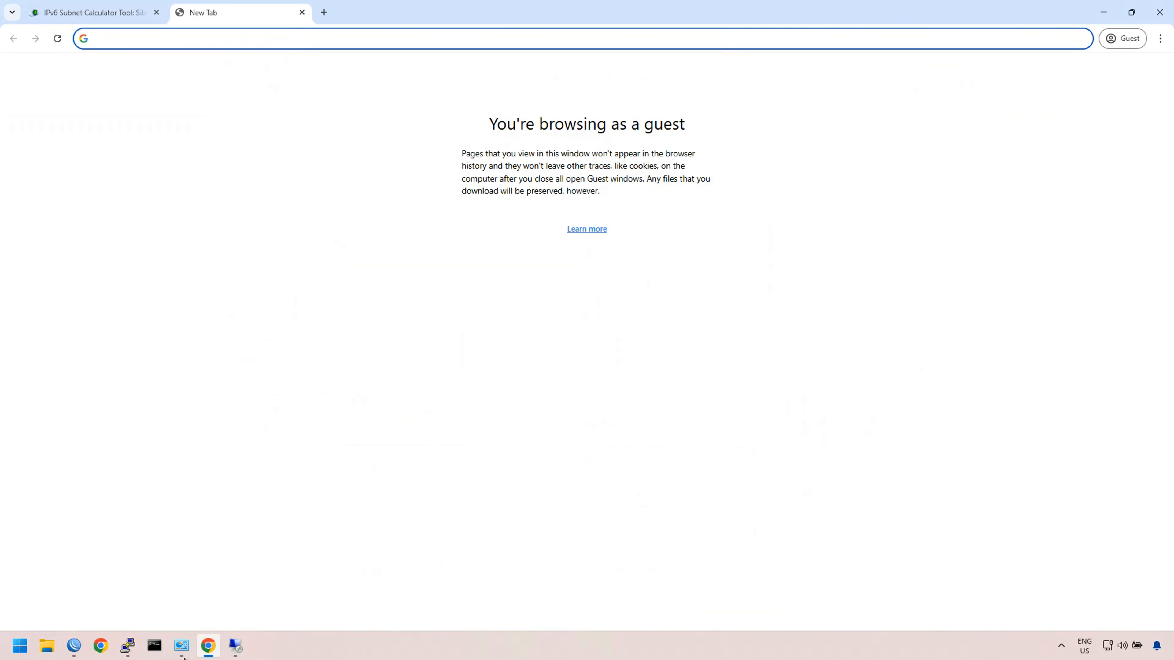
# Step: Run ipconfig in a new local Command Prompt and select the Ethernet adapter's temporary IPv6 address
pyautogui.click(154, 646)
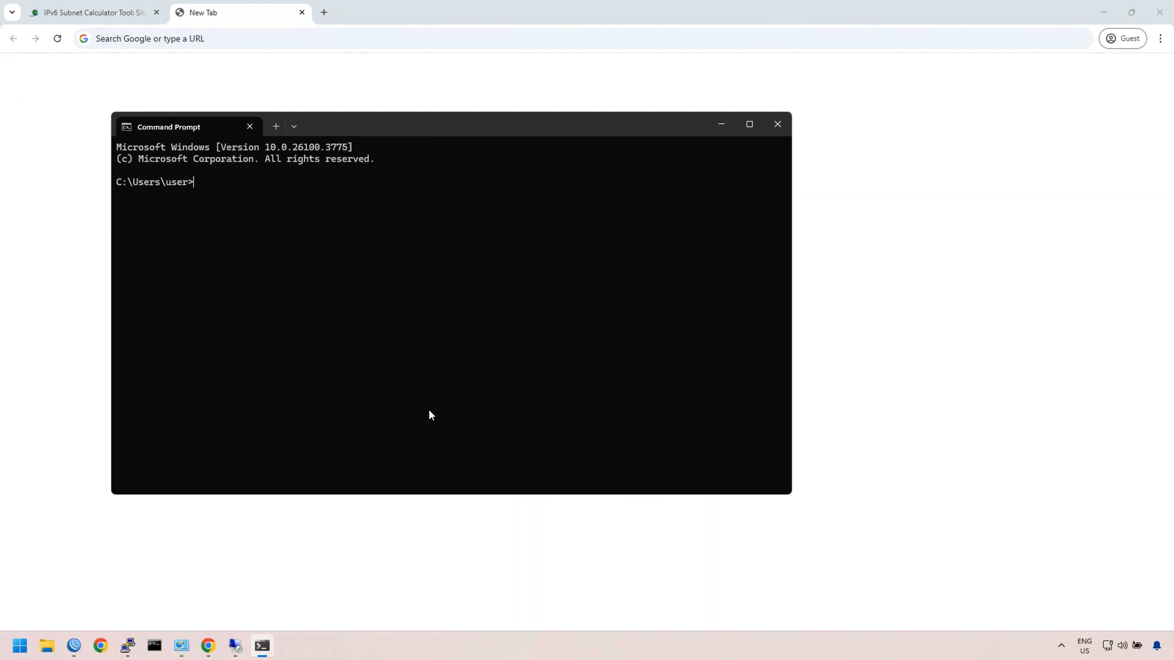
pyautogui.write('ipconfig')
pyautogui.press('Return')
pyautogui.scroll(3, 427, 277)
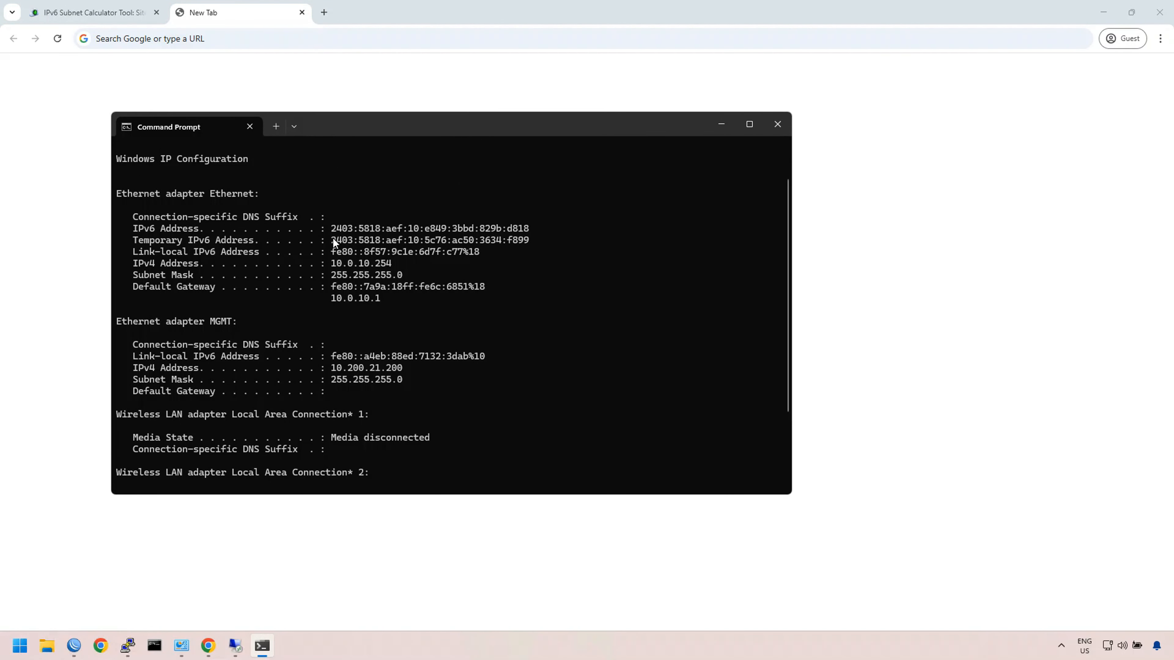
pyautogui.moveTo(334, 240); pyautogui.dragTo(526, 242)
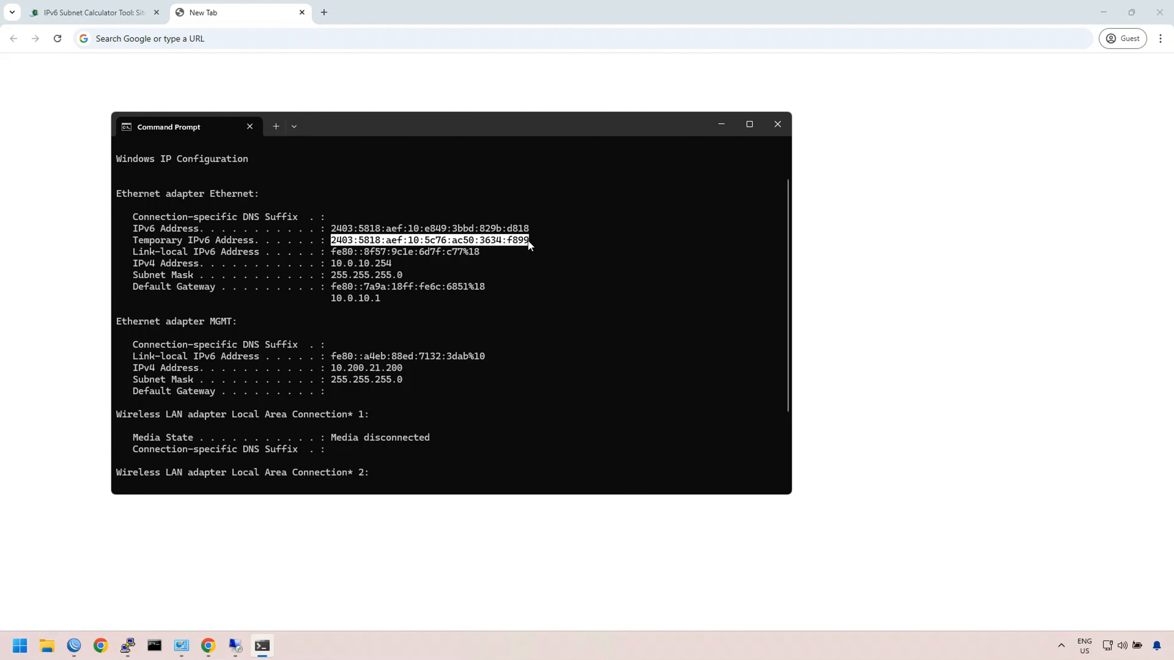
# Step: Search Google for "my ip" and select the public IP address in the result to compare it with the adapter's address
pyautogui.click(231, 37)
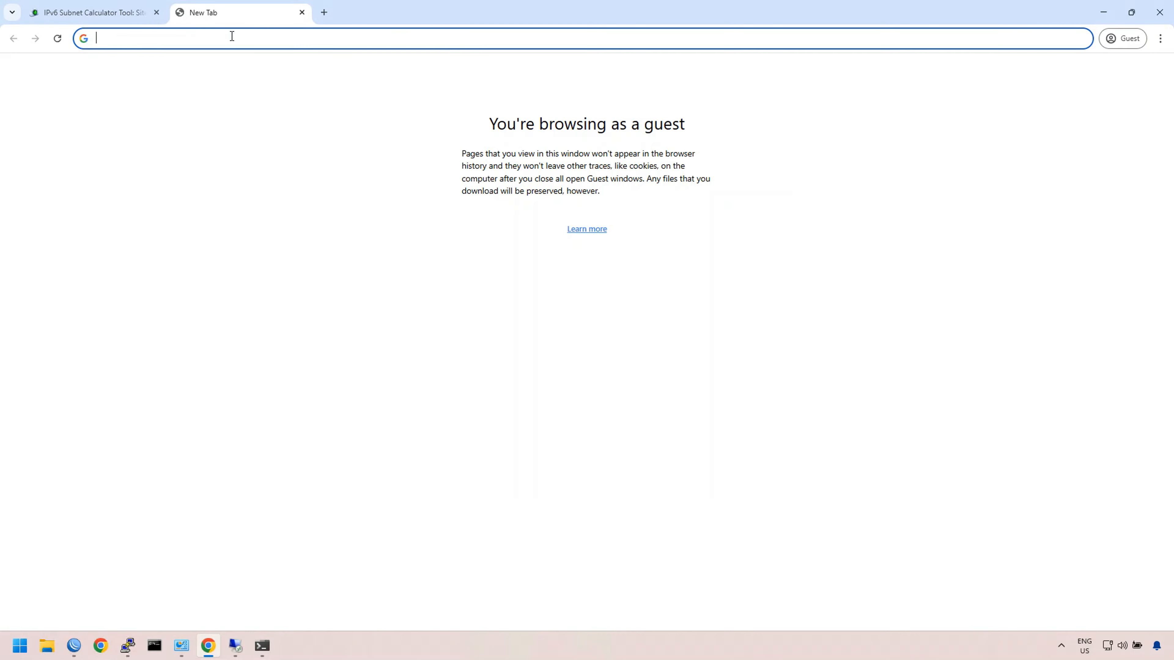
pyautogui.write('my ip')
pyautogui.press('Return')
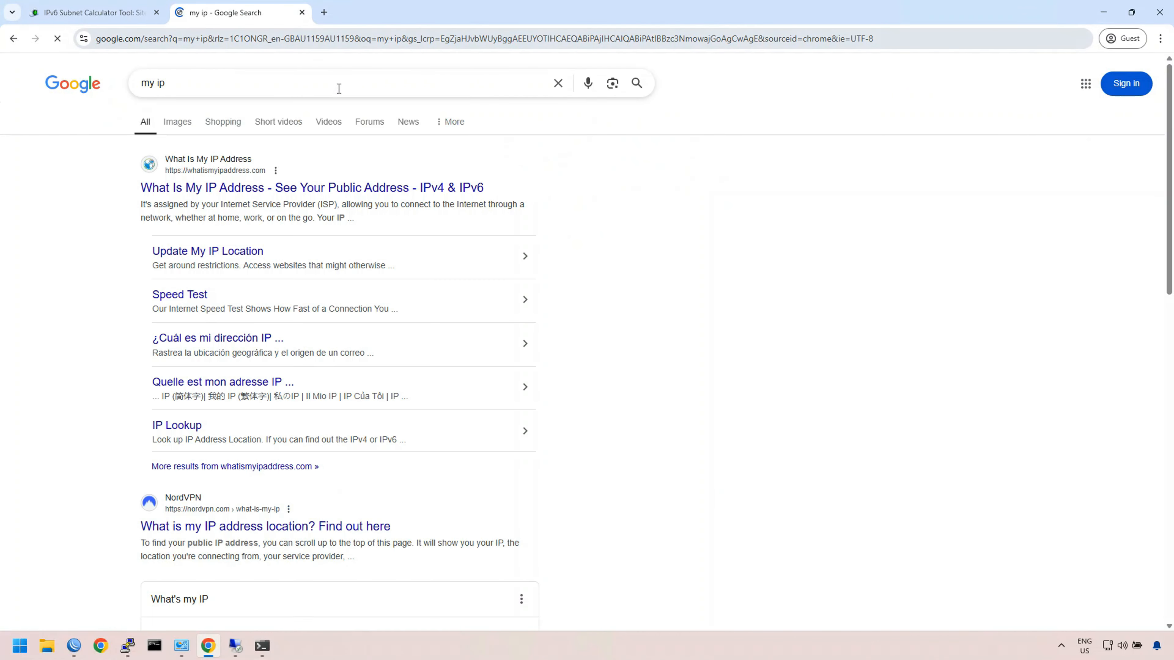
pyautogui.scroll(-3, 325, 326)
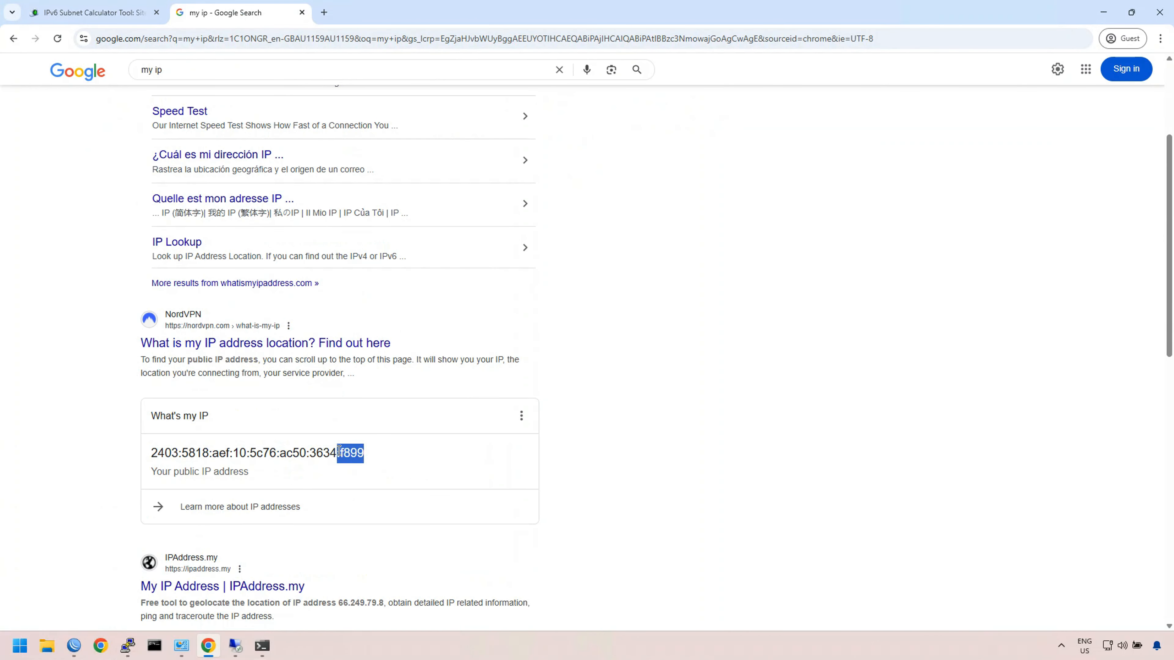
pyautogui.moveTo(364, 453); pyautogui.dragTo(153, 454)
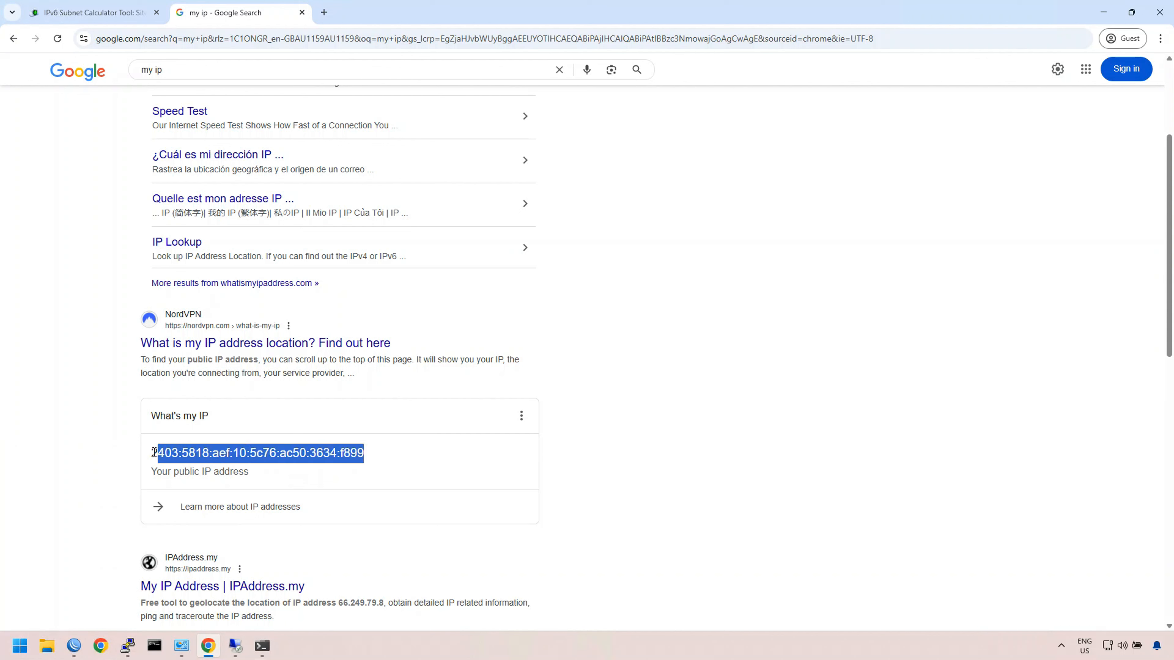
pyautogui.click(59, 459)
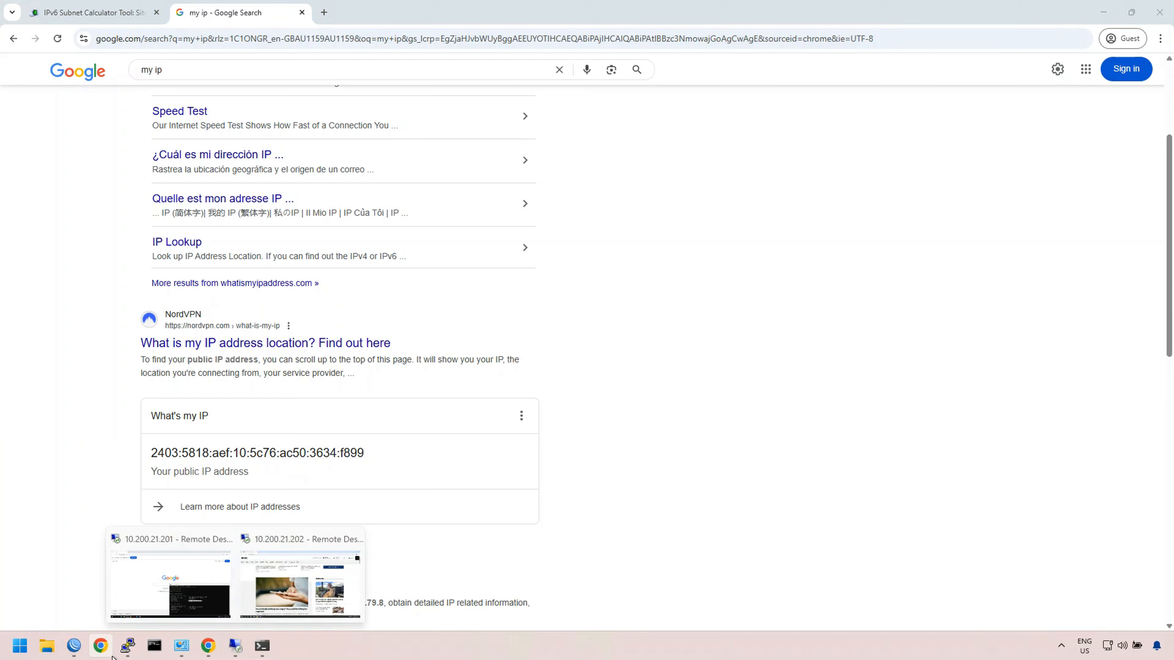
# Step: Switch to WinBox, open the IPv6 firewall filter rules, and examine the input rules for UDP port 546 and ICMPv6
pyautogui.click(74, 646)
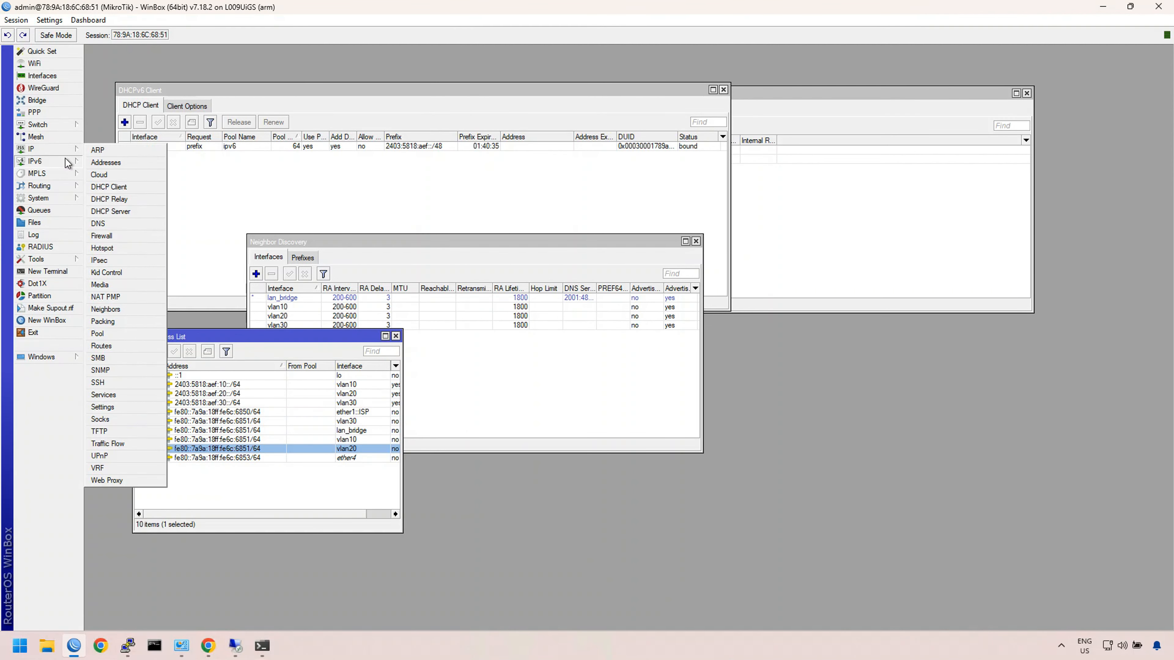
pyautogui.moveTo(66, 159)
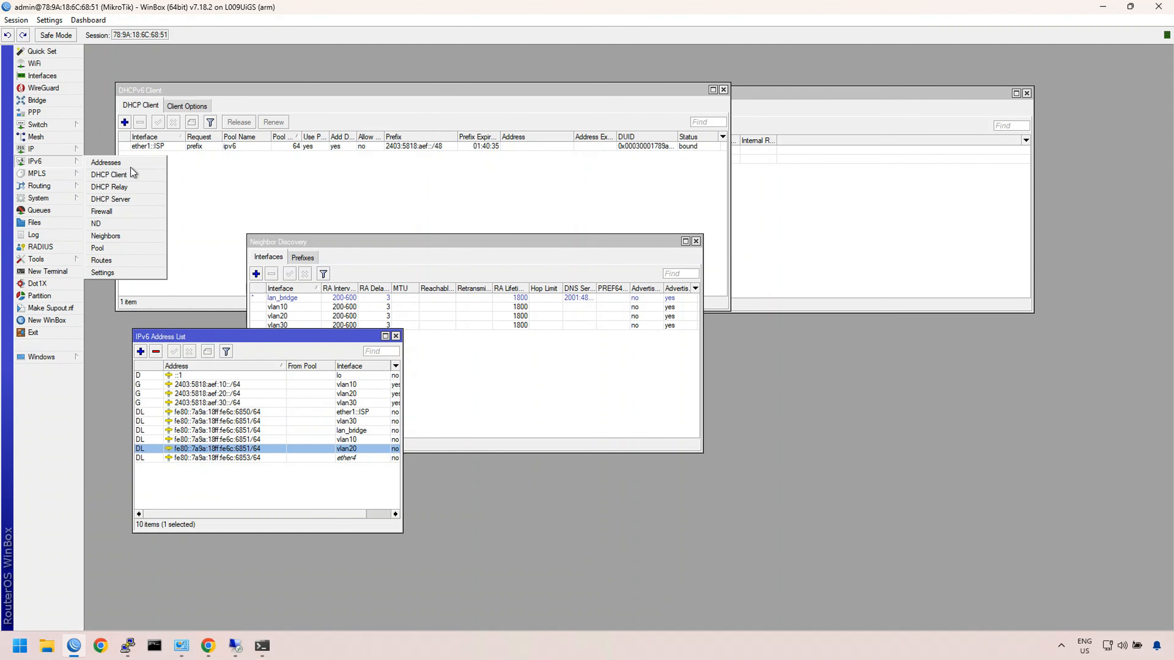
pyautogui.click(114, 211)
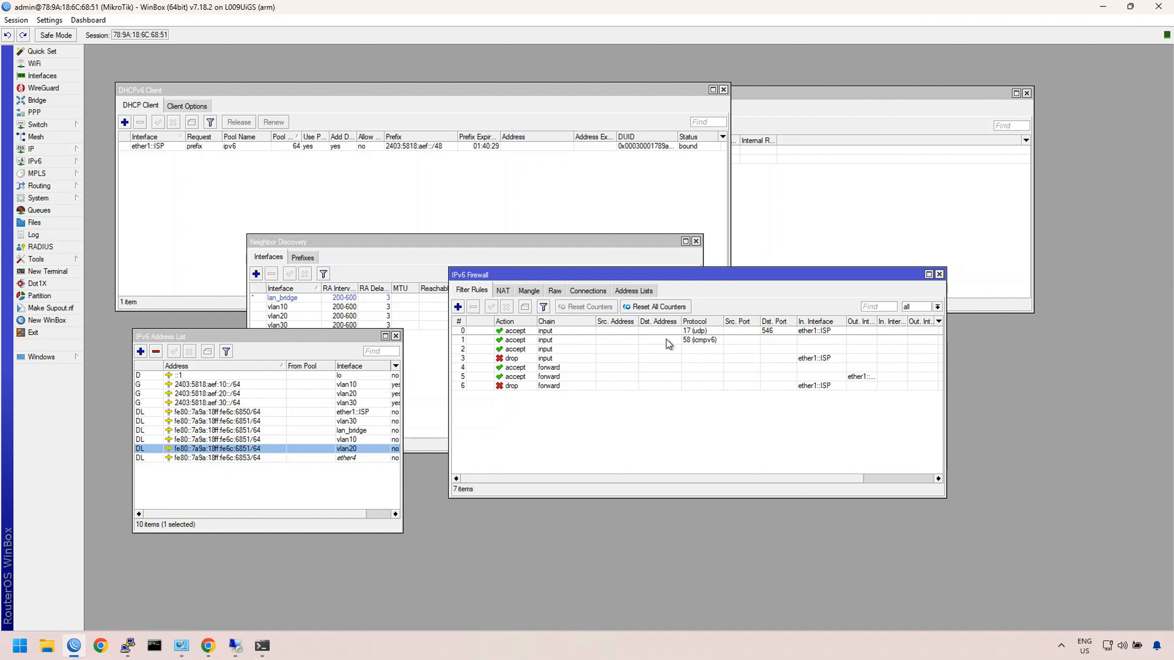
pyautogui.click(527, 332)
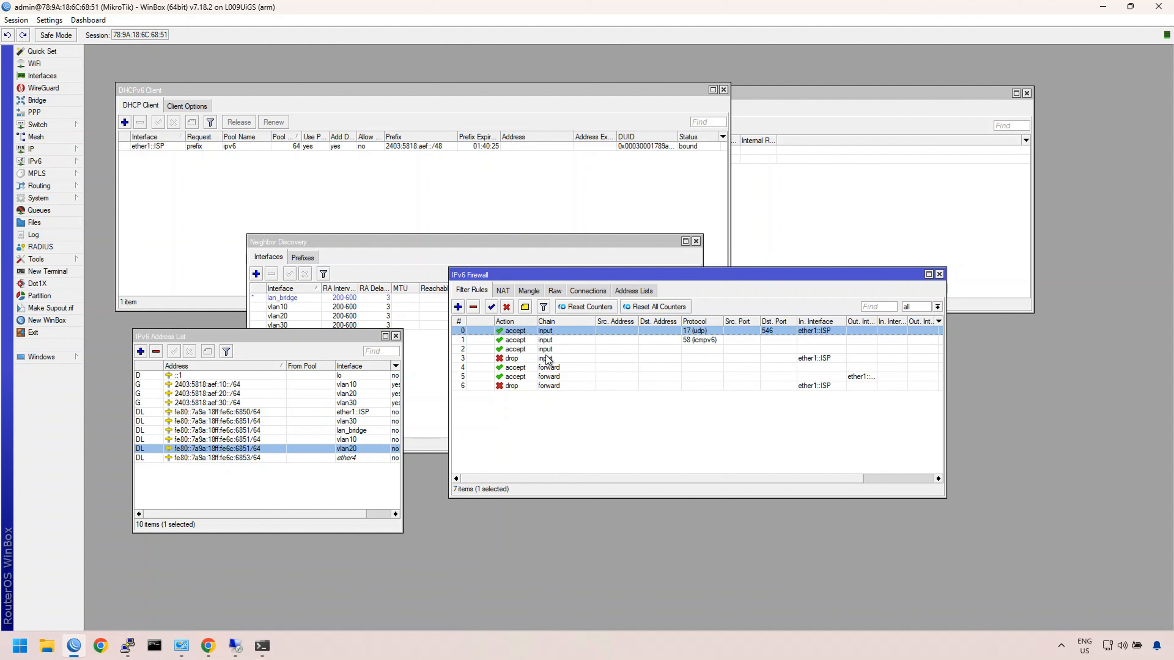
pyautogui.click(544, 361)
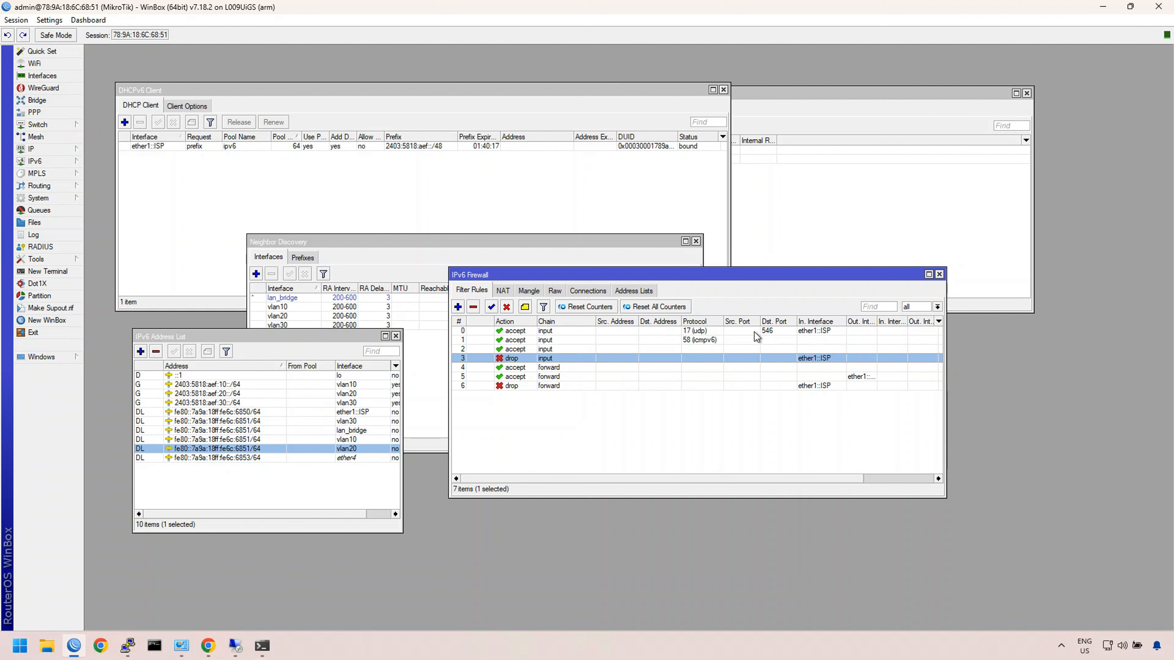
pyautogui.click(777, 331)
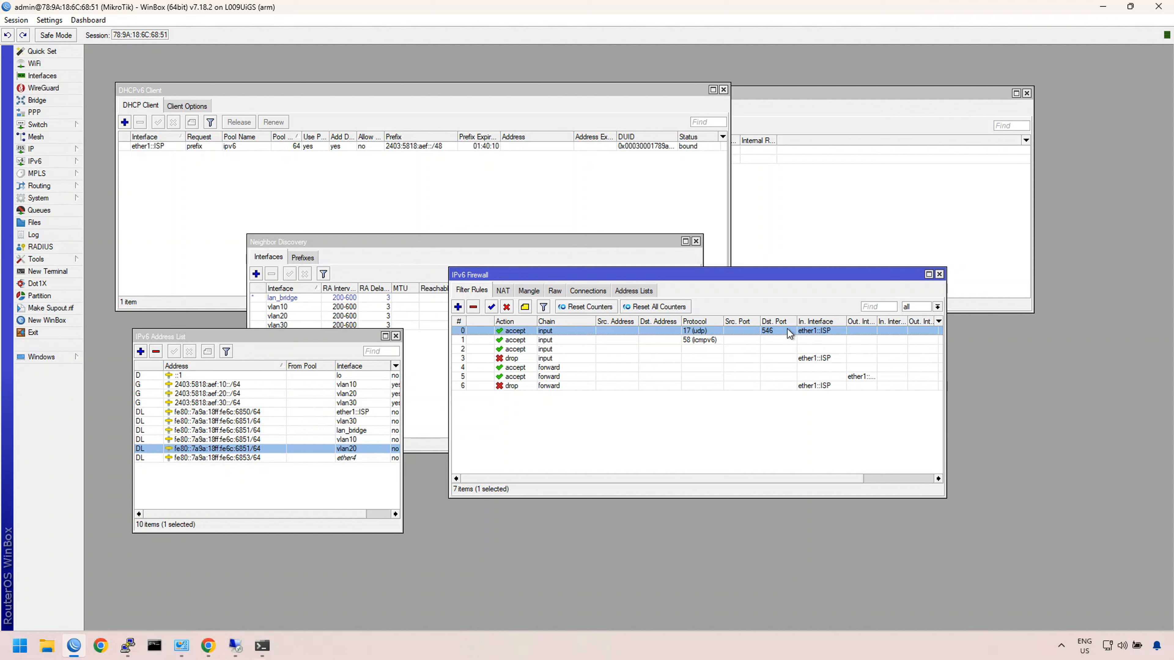
pyautogui.click(675, 341)
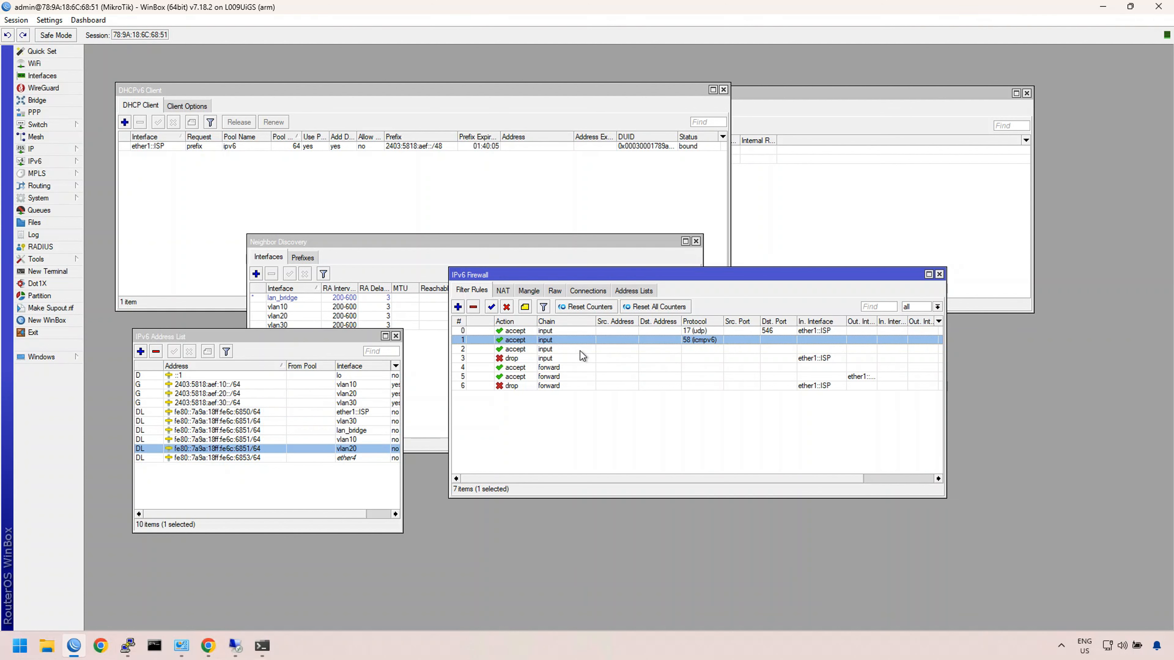
# Step: Inspect the connection states of input accept rule 2 and the incoming interface of the input drop rule
pyautogui.doubleClick(502, 350)
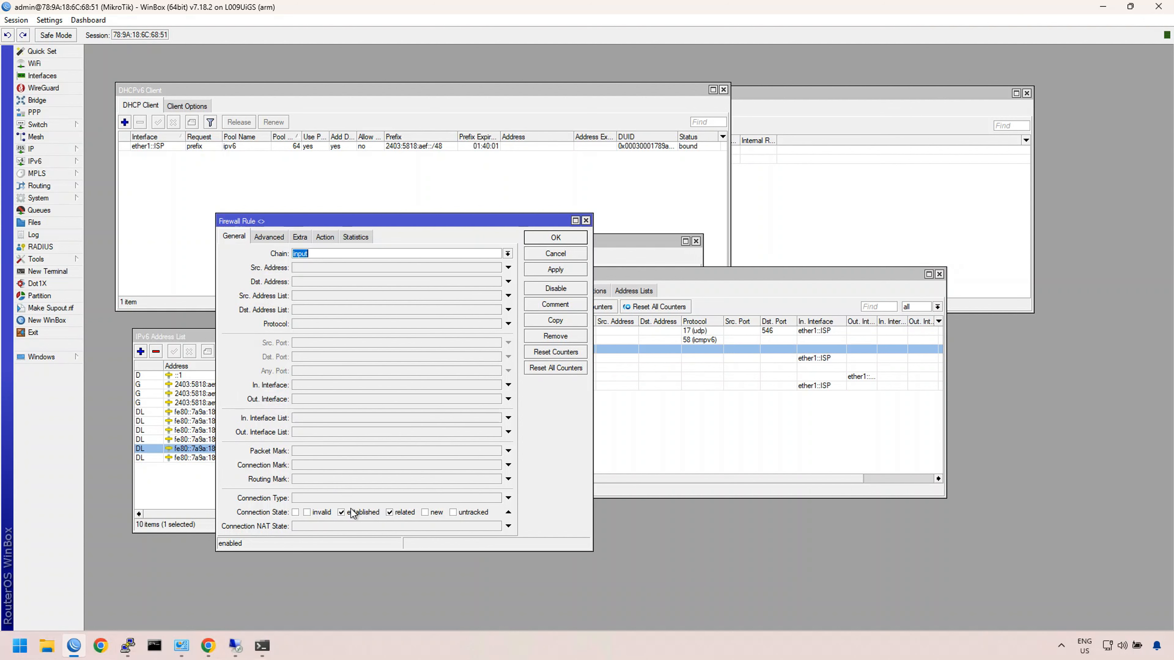
pyautogui.click(543, 237)
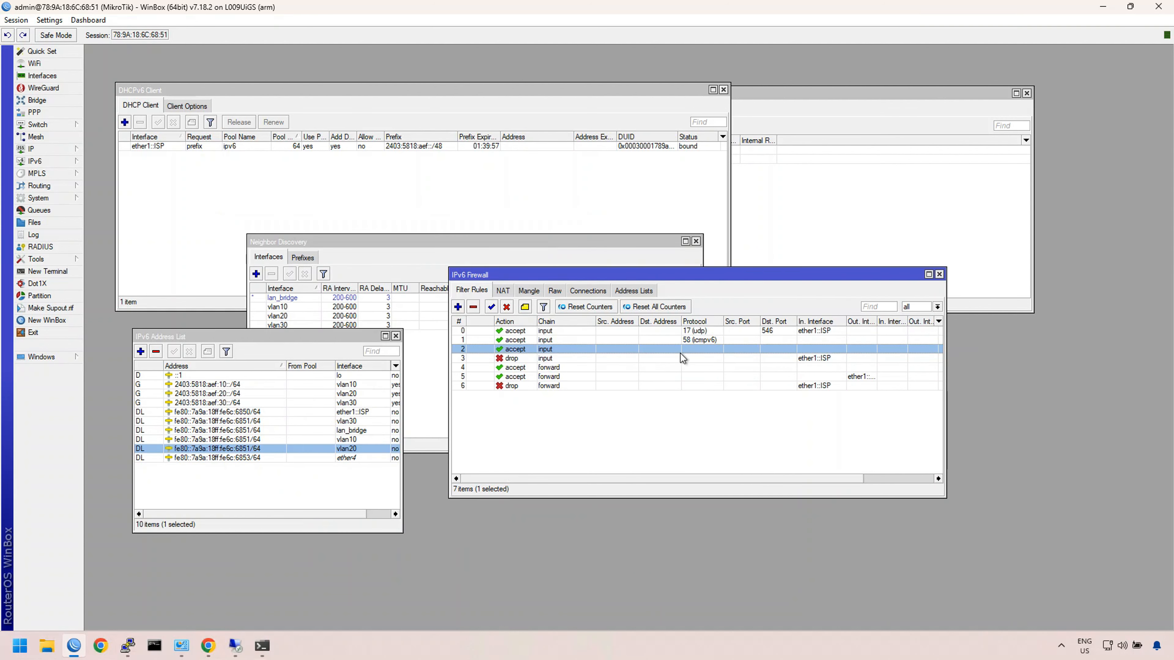
pyautogui.doubleClick(538, 358)
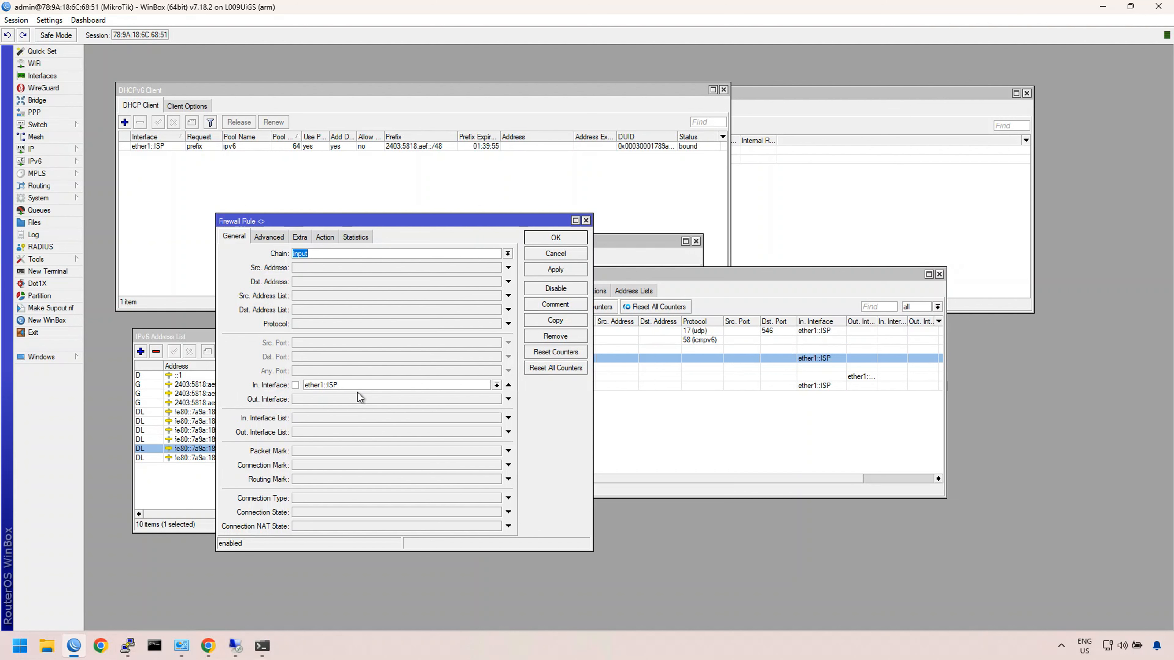
pyautogui.click(556, 238)
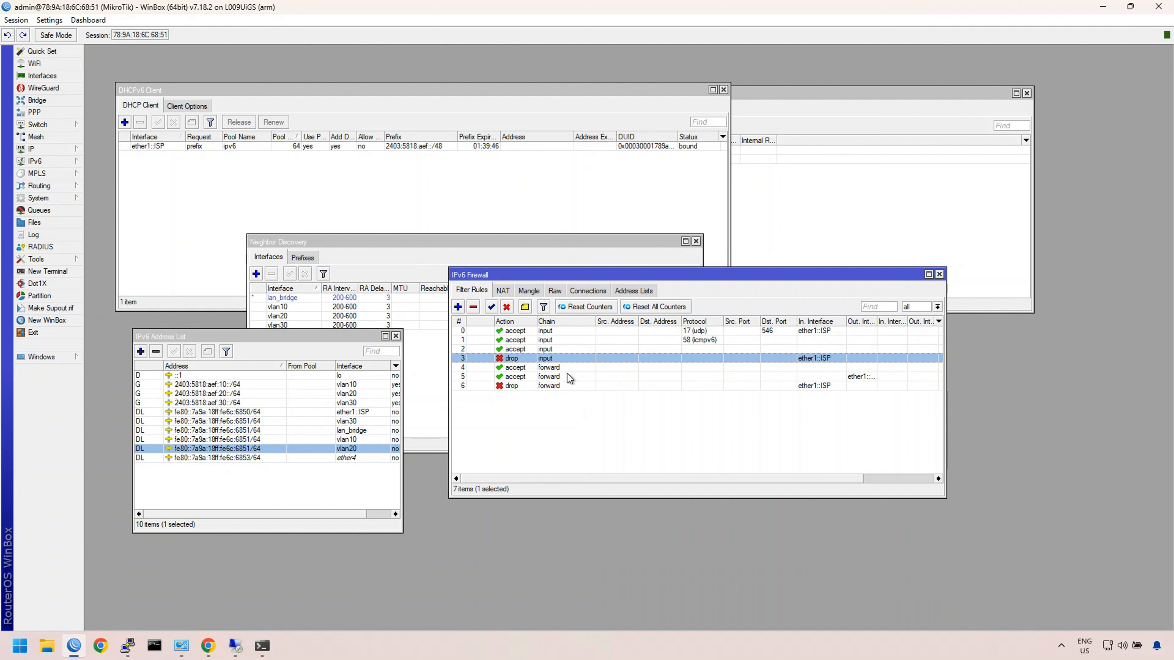
# Step: Inspect the three forward rules, checking their connection states, in and out interfaces, and the last rule's action
pyautogui.doubleClick(554, 369)
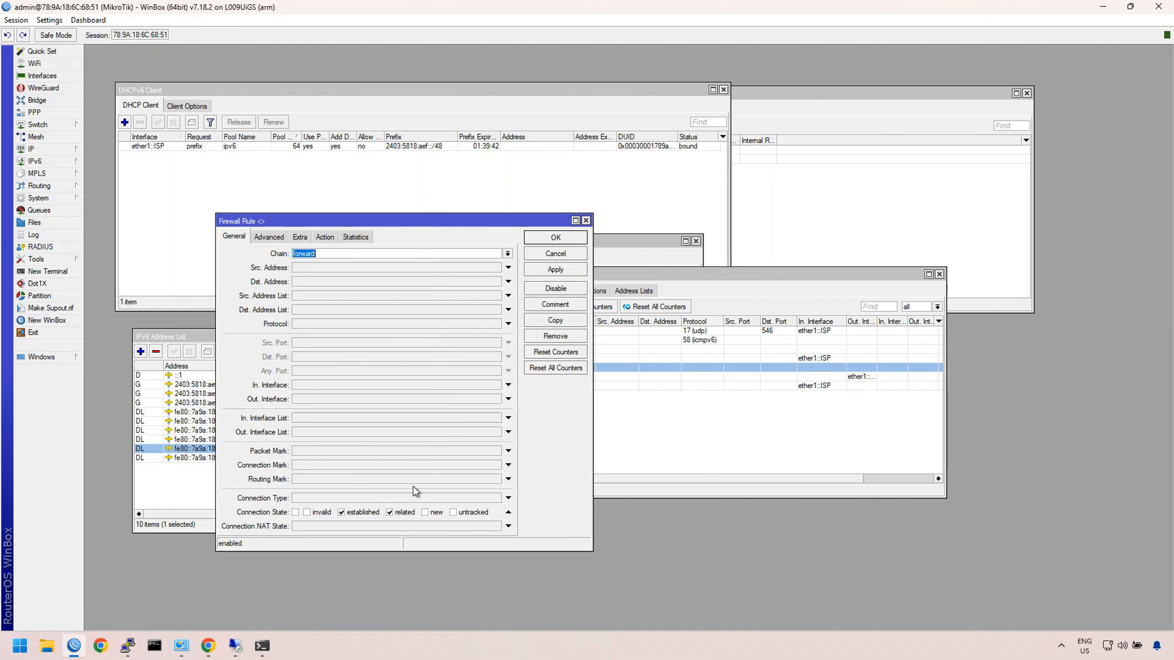
pyautogui.click(552, 238)
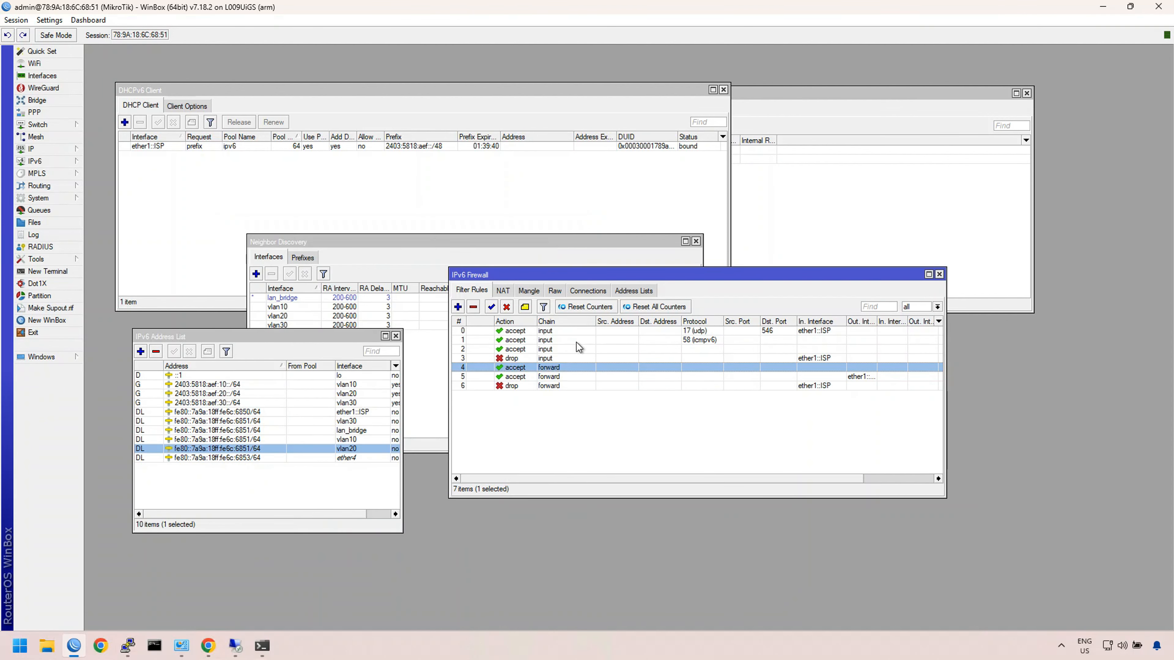
pyautogui.doubleClick(554, 371)
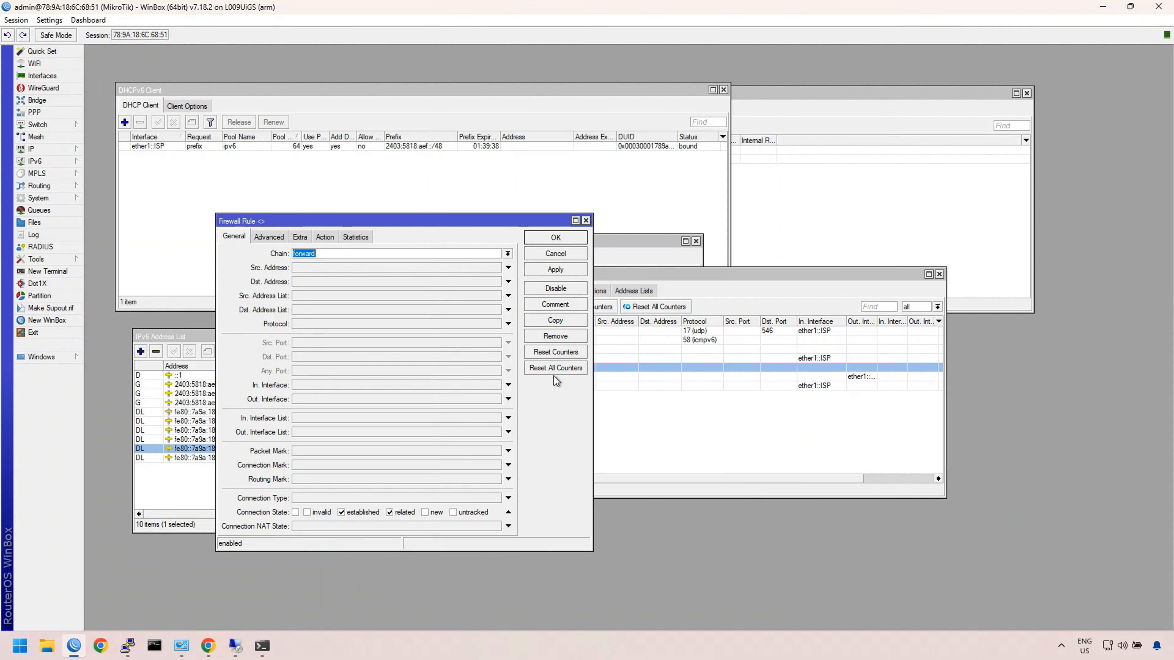
pyautogui.doubleClick(607, 377)
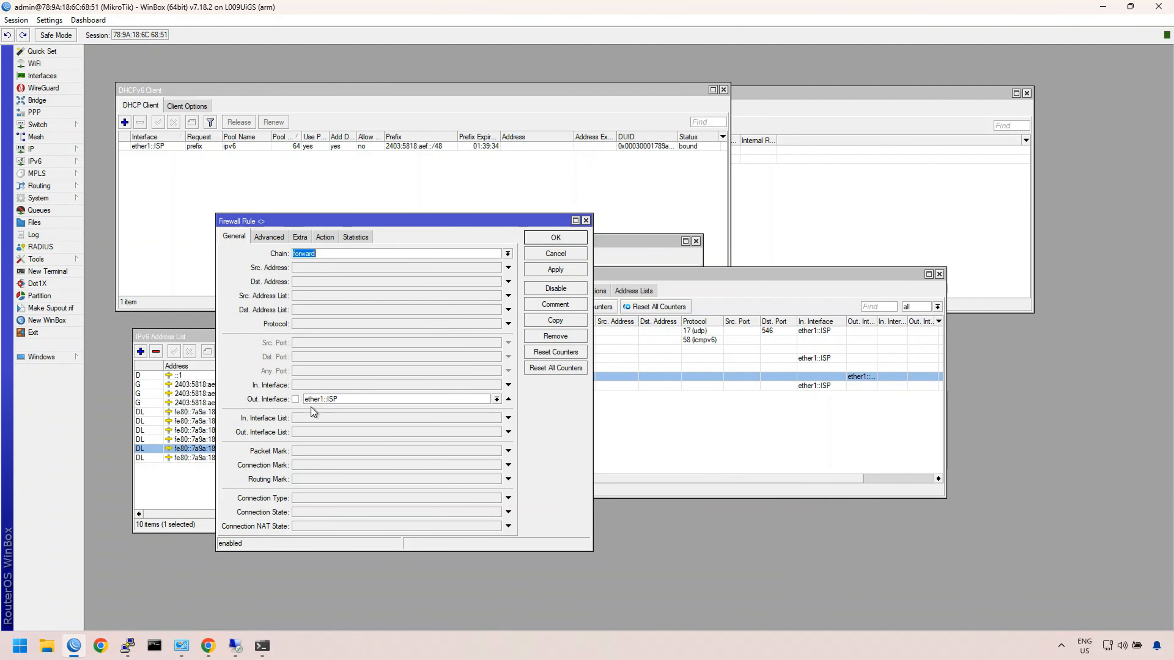
pyautogui.click(585, 220)
pyautogui.doubleClick(778, 382)
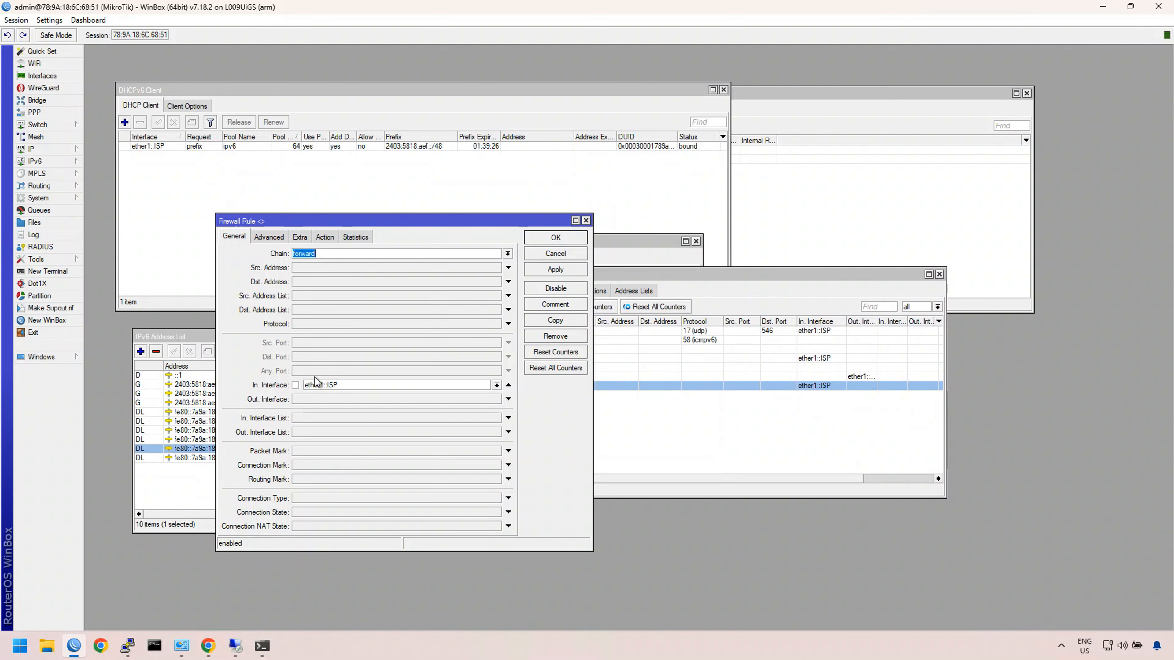
pyautogui.click(320, 239)
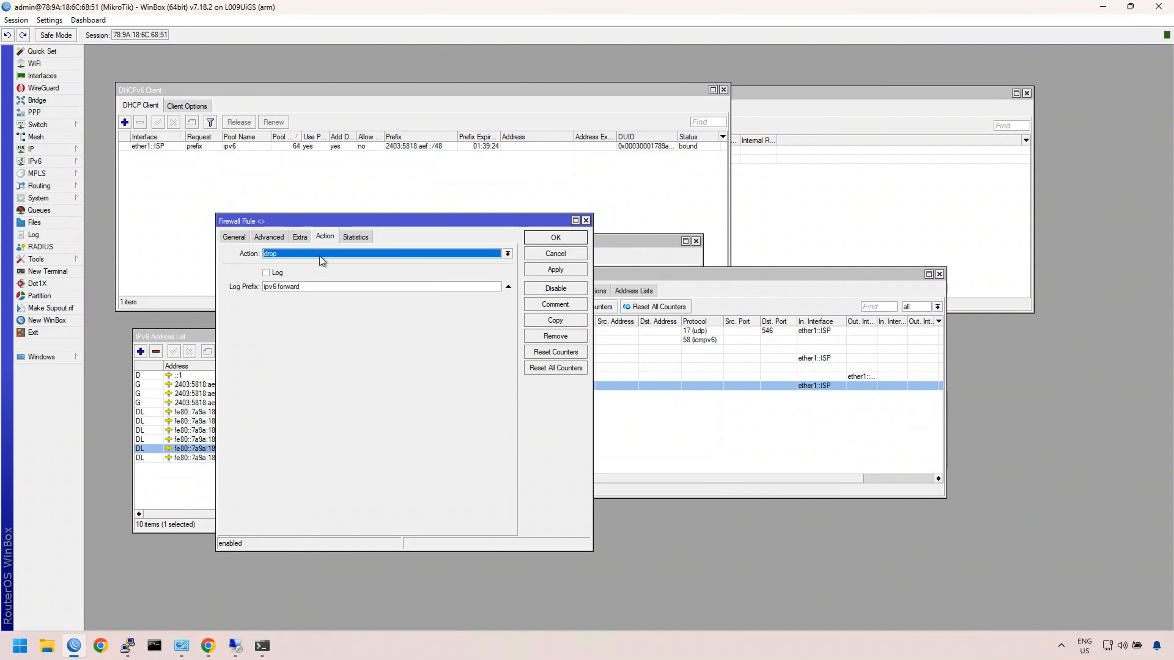
pyautogui.click(557, 238)
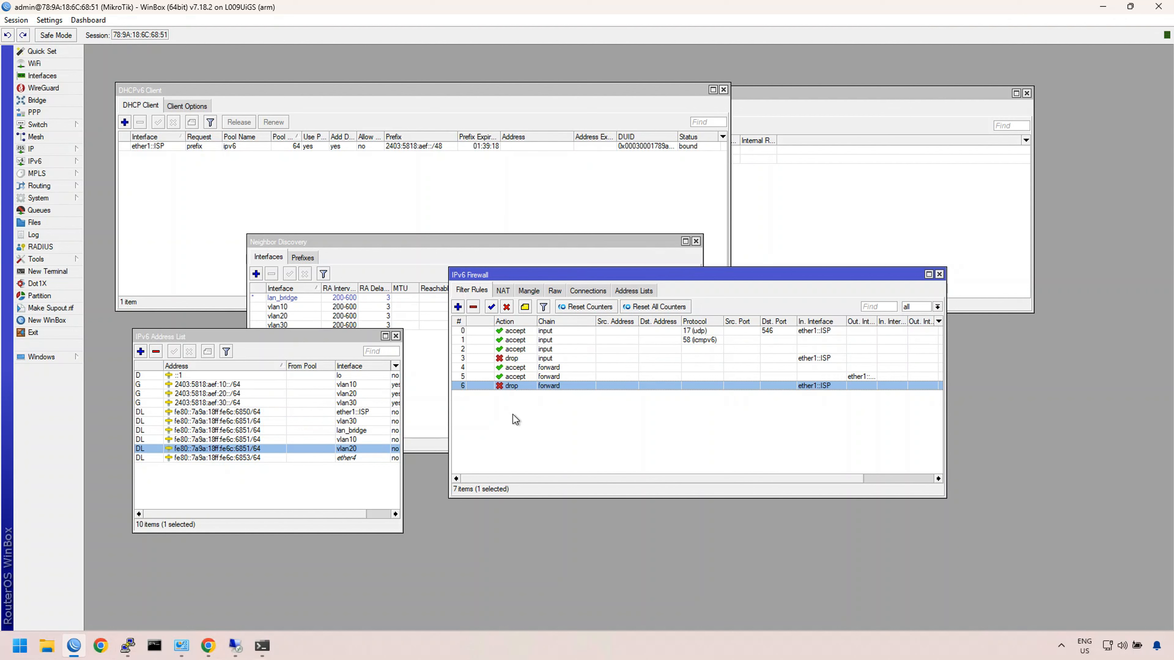
# Step: Draft a new forward-chain IPv6 firewall rule with in interface vlan10, out interface vlan20, and the drop action
pyautogui.click(459, 307)
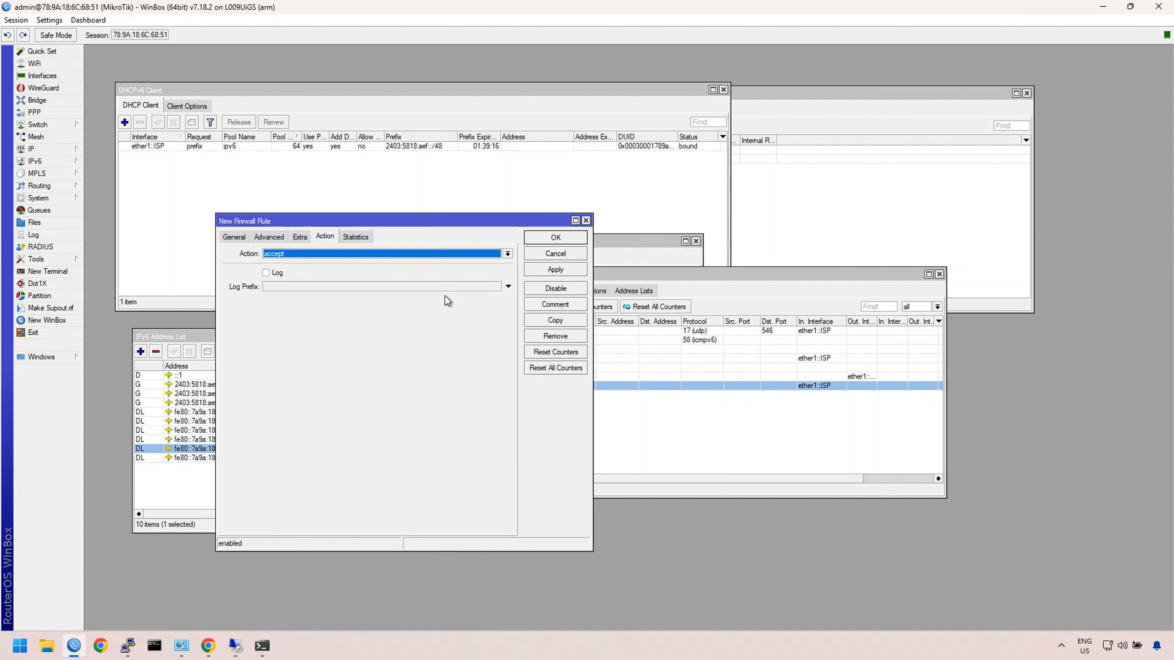
pyautogui.click(234, 237)
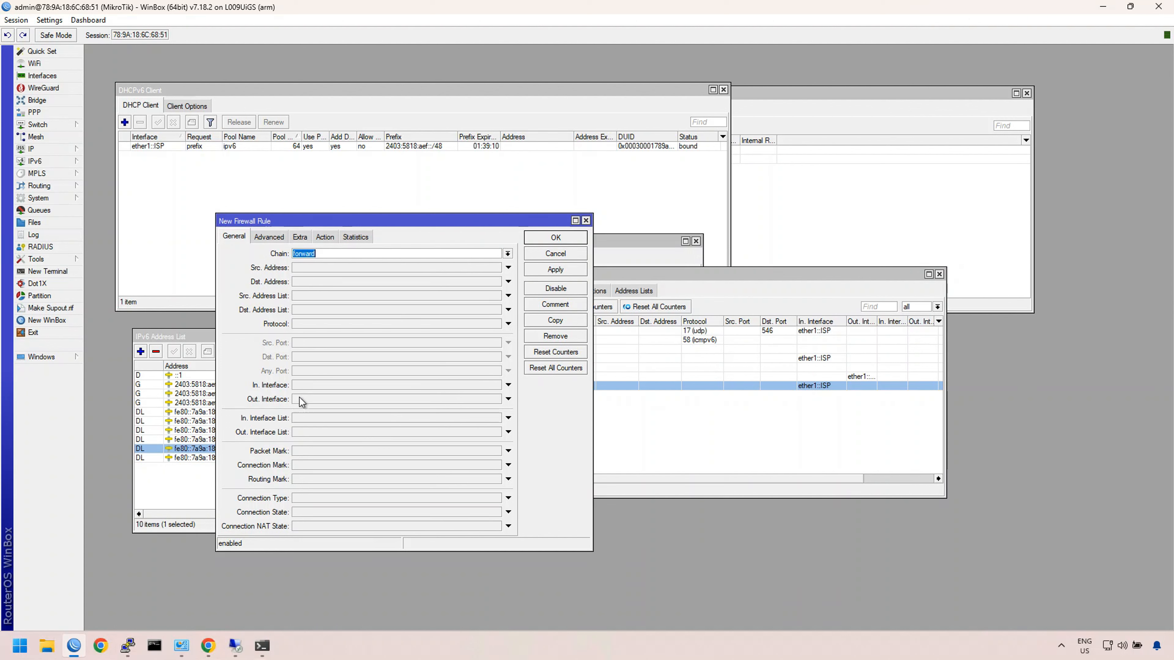
pyautogui.click(306, 386)
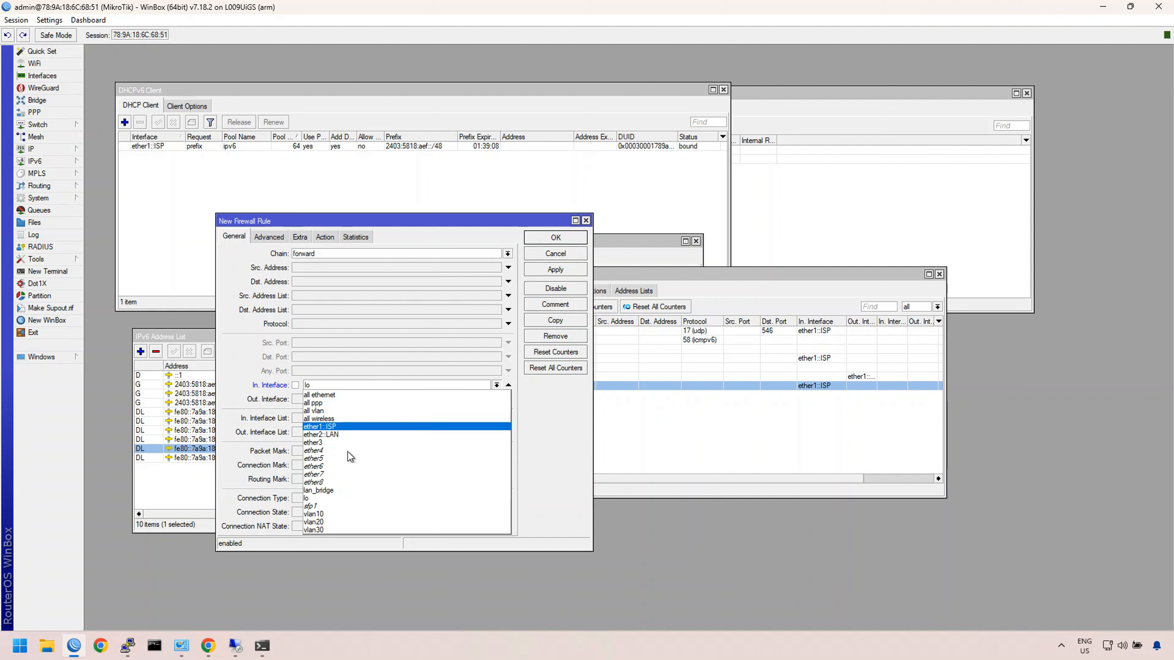
pyautogui.click(334, 514)
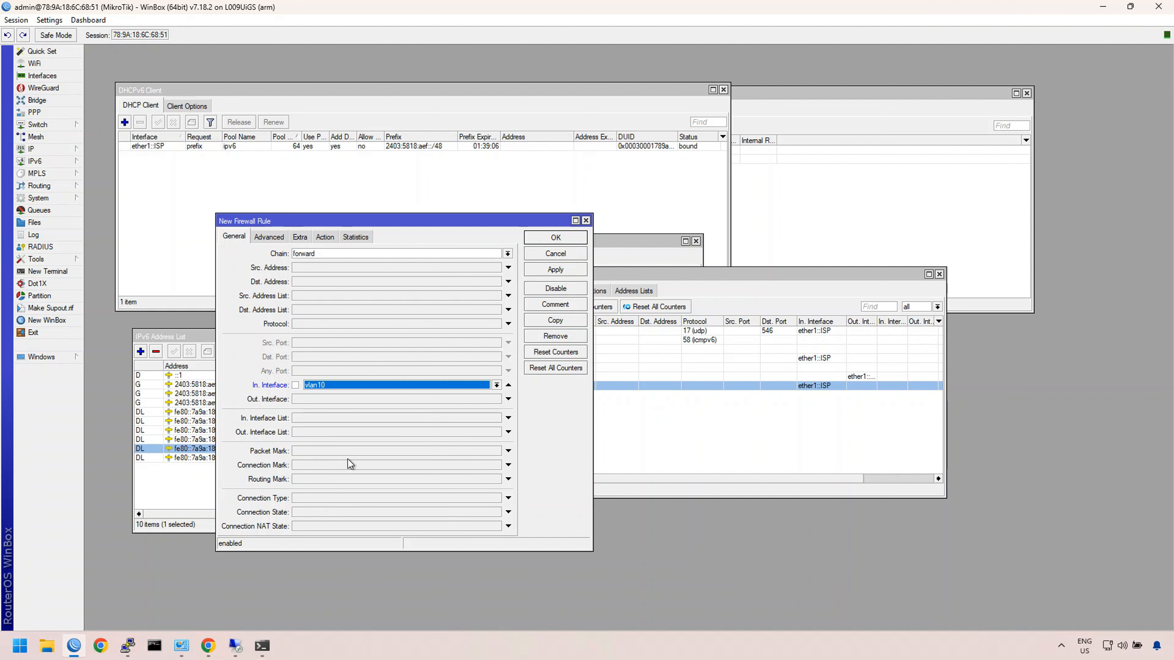
pyautogui.click(329, 402)
pyautogui.click(339, 397)
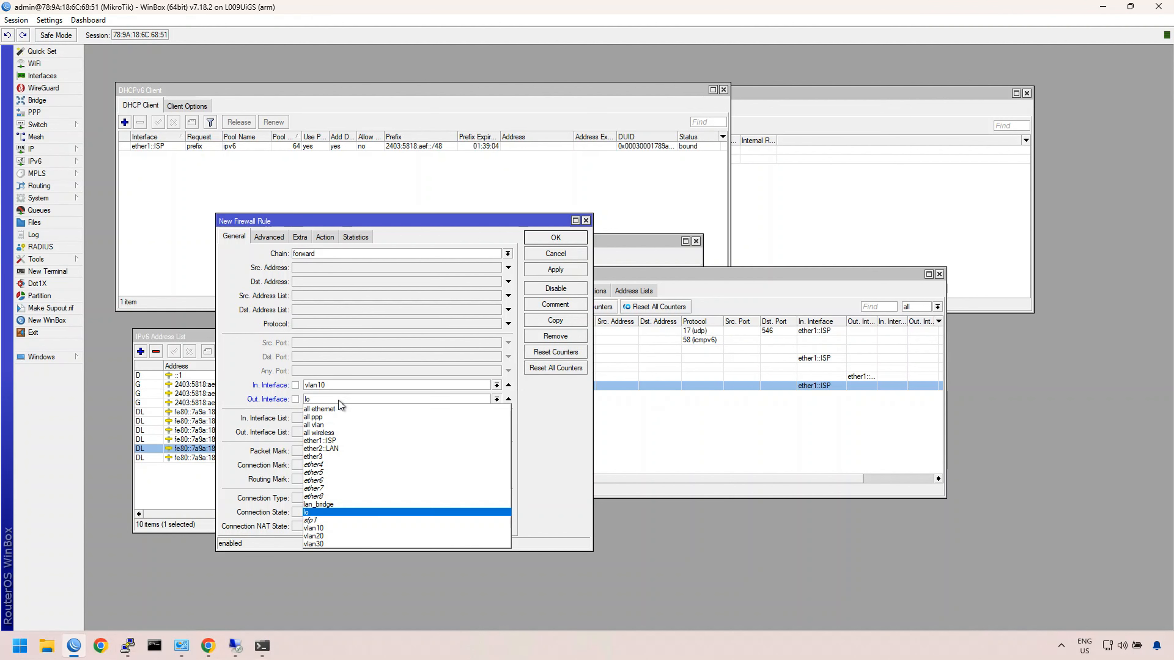
pyautogui.click(335, 535)
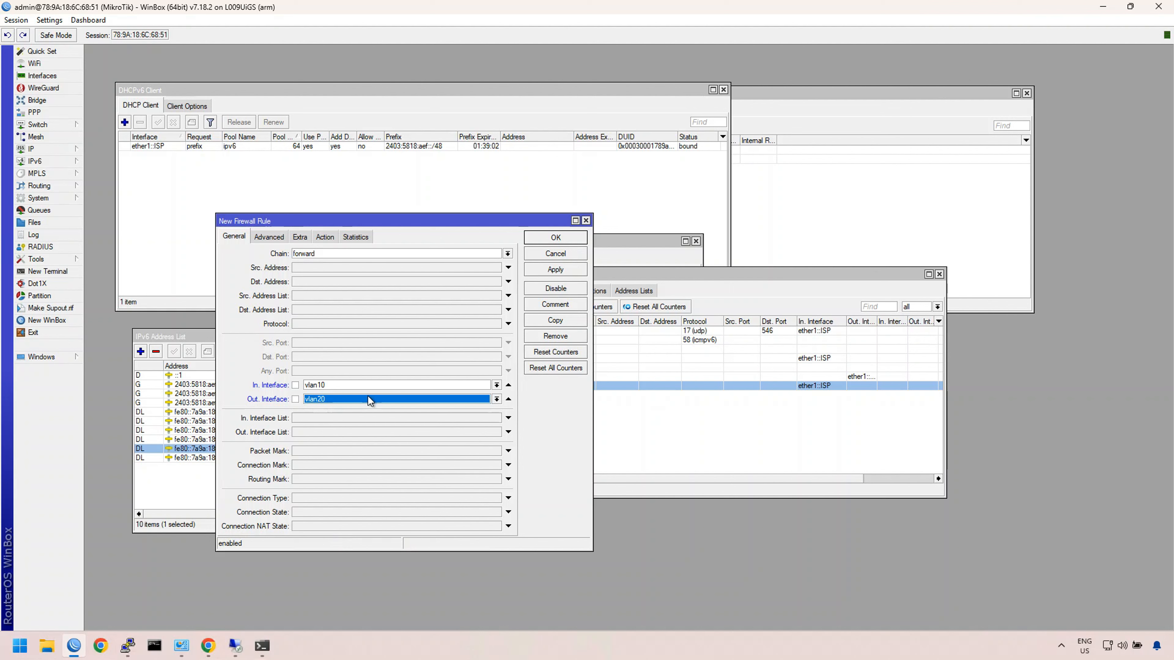
pyautogui.click(324, 237)
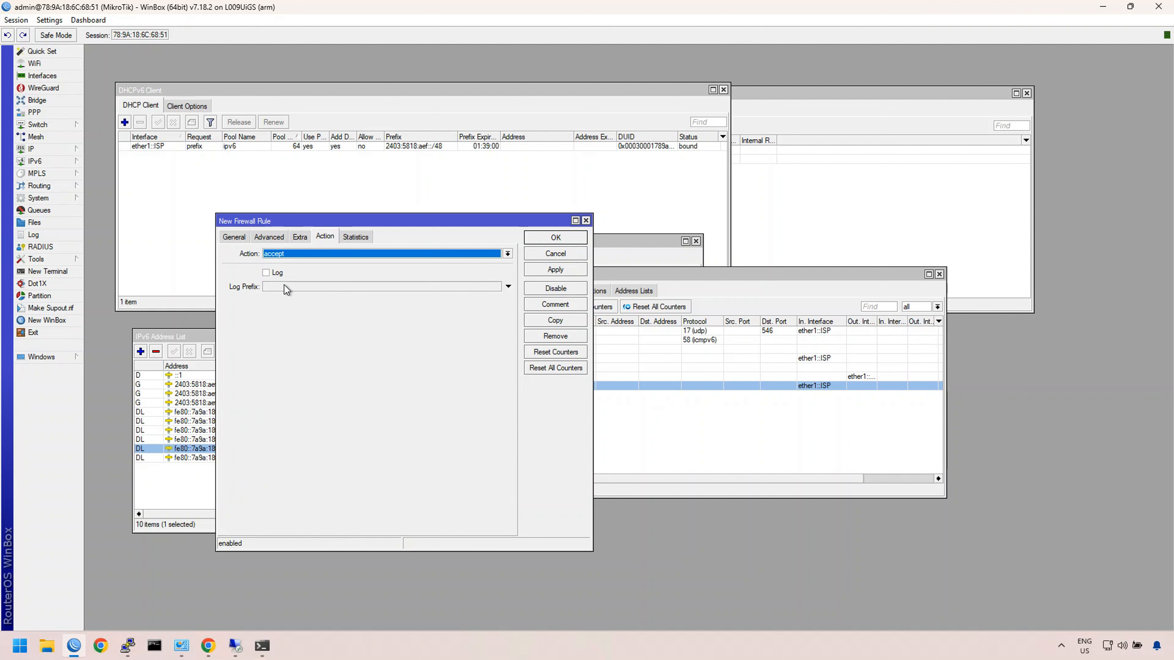
pyautogui.click(299, 253)
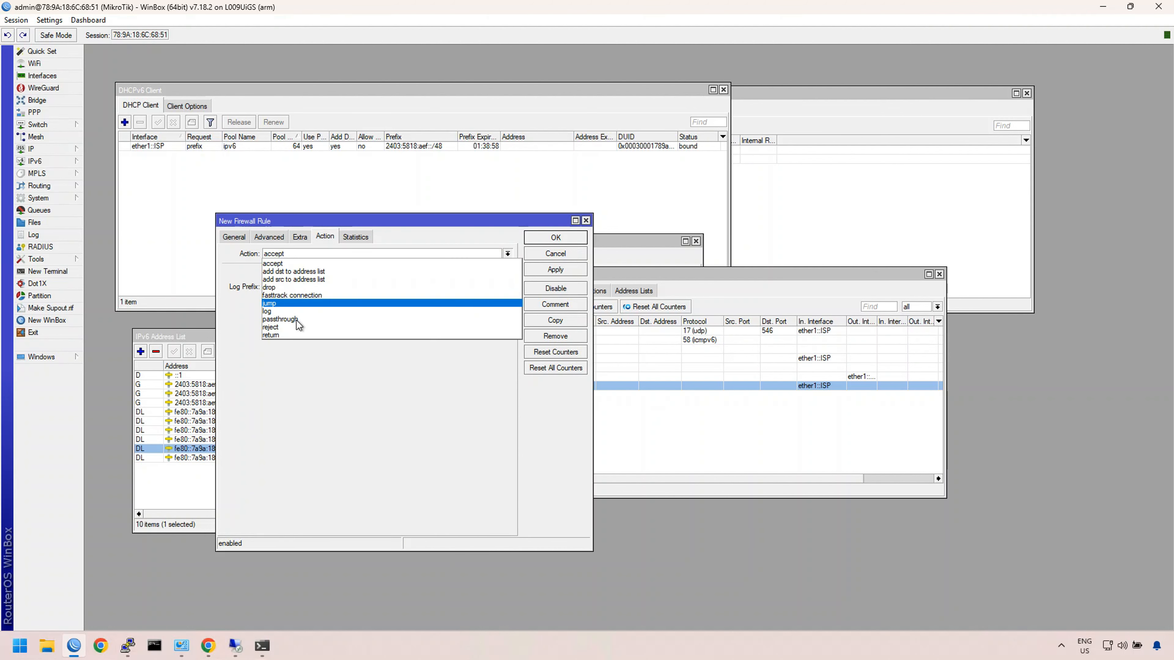
pyautogui.click(291, 289)
# Step: Clear the new rule's in and out interfaces, and reposition its window among the open lists
pyautogui.click(233, 237)
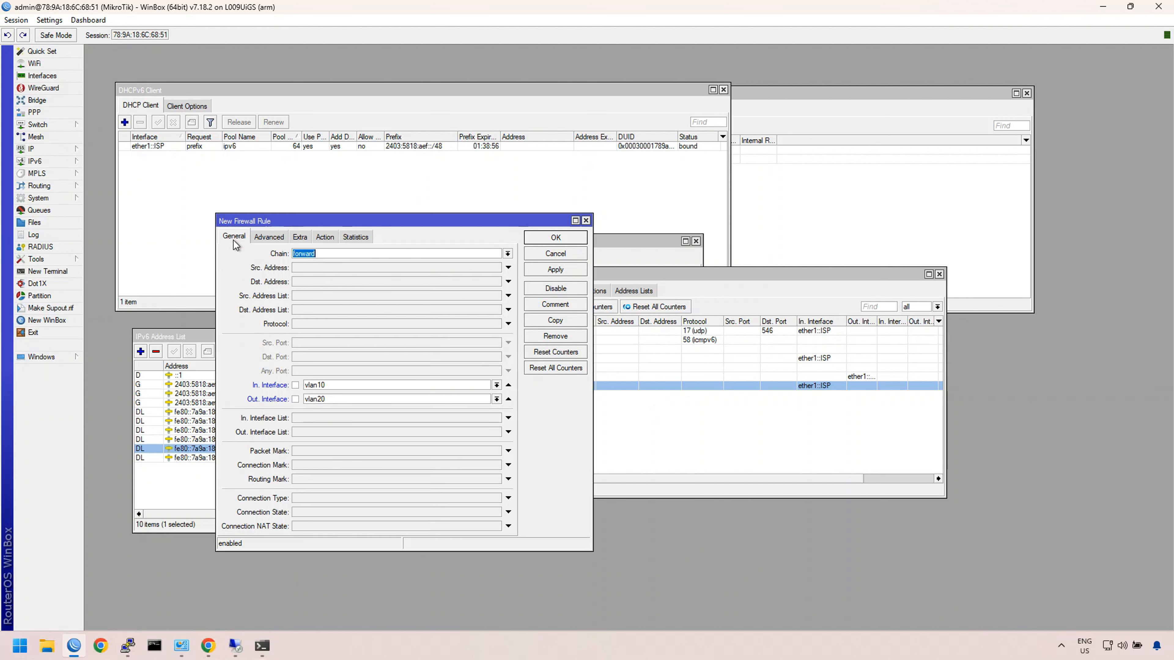
pyautogui.click(508, 398)
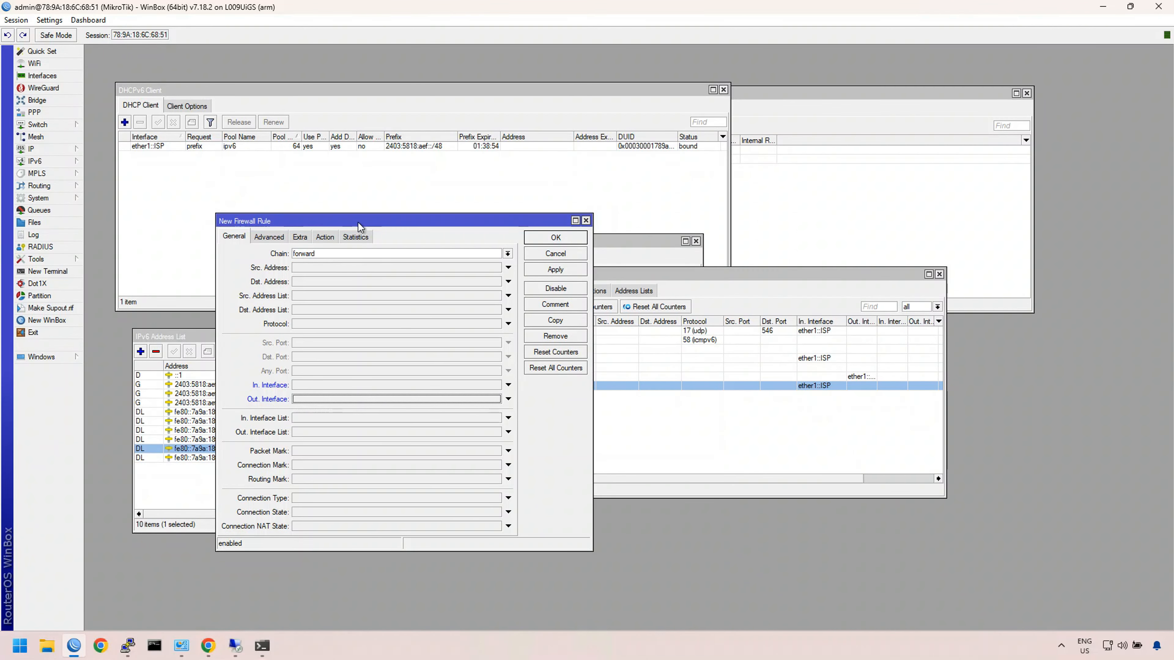
pyautogui.moveTo(358, 222); pyautogui.dragTo(559, 230)
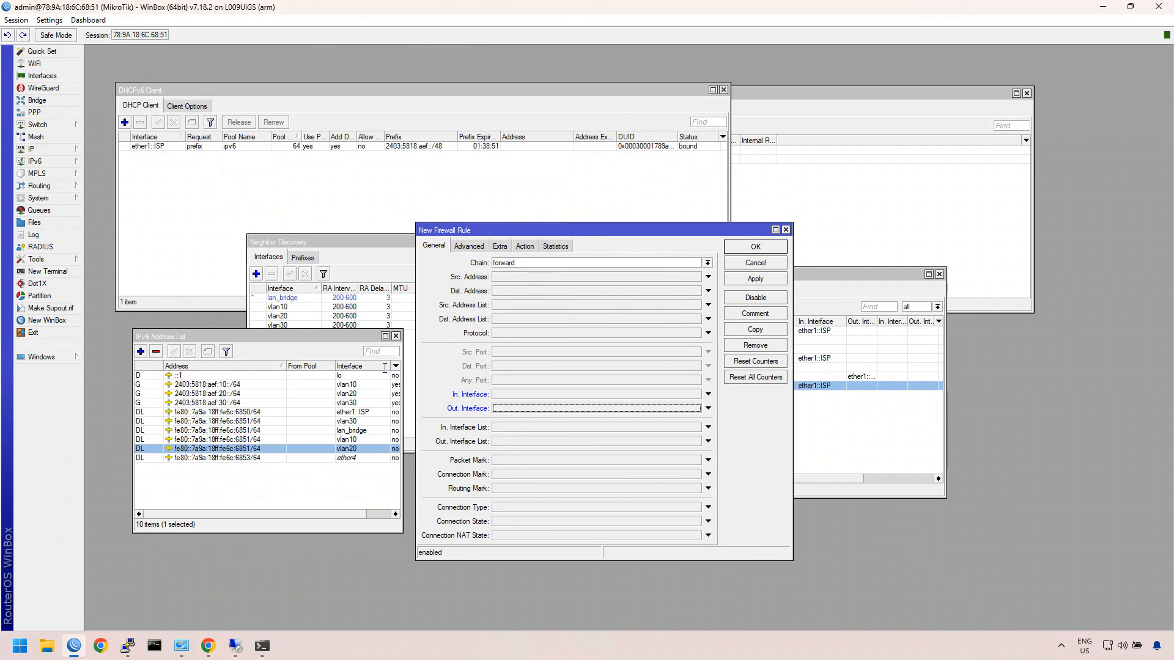
pyautogui.moveTo(469, 232); pyautogui.dragTo(269, 322)
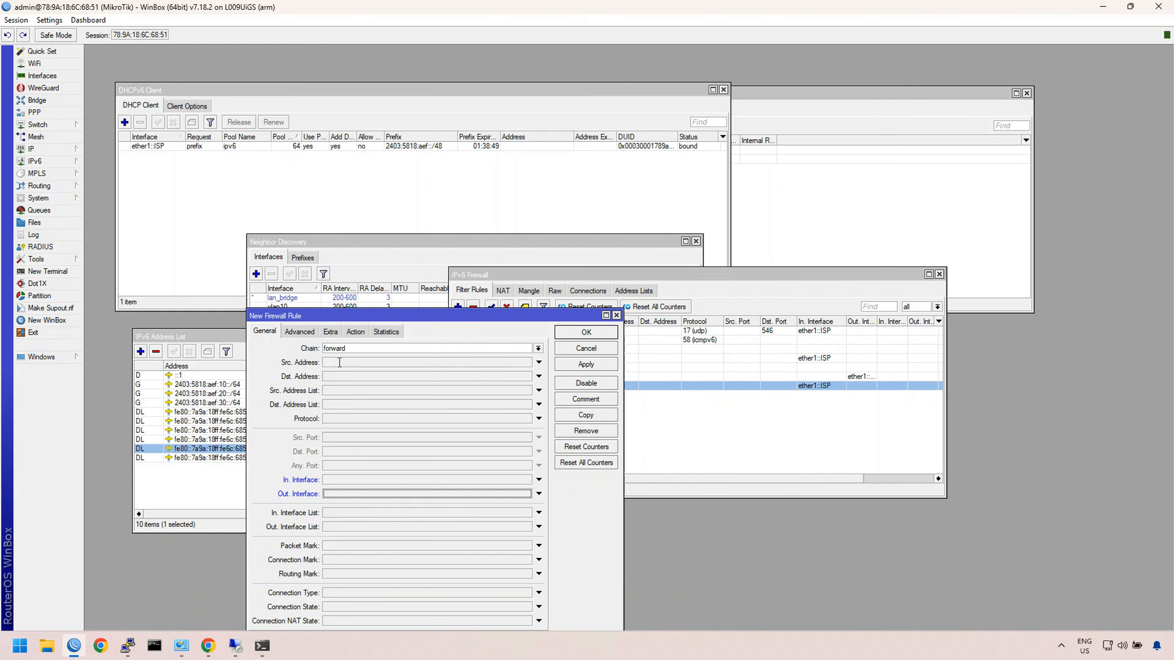
# Step: Start a new IPv6 firewall address list entry with the list name VLAN_10
pyautogui.click(634, 292)
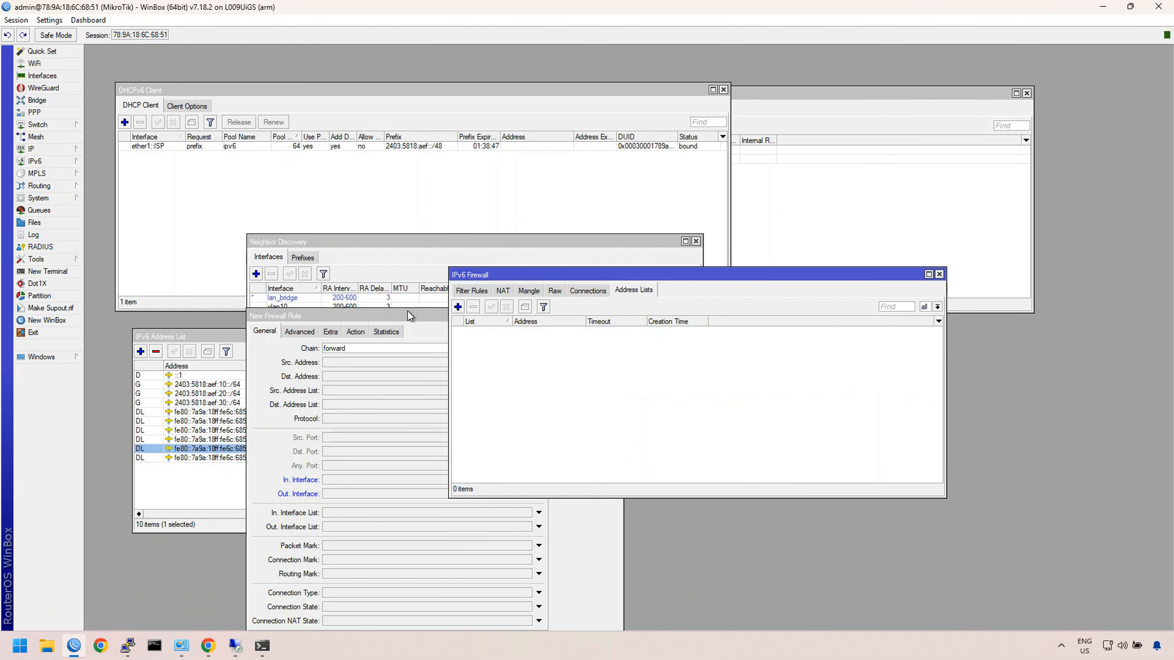
pyautogui.moveTo(401, 314); pyautogui.dragTo(838, 213)
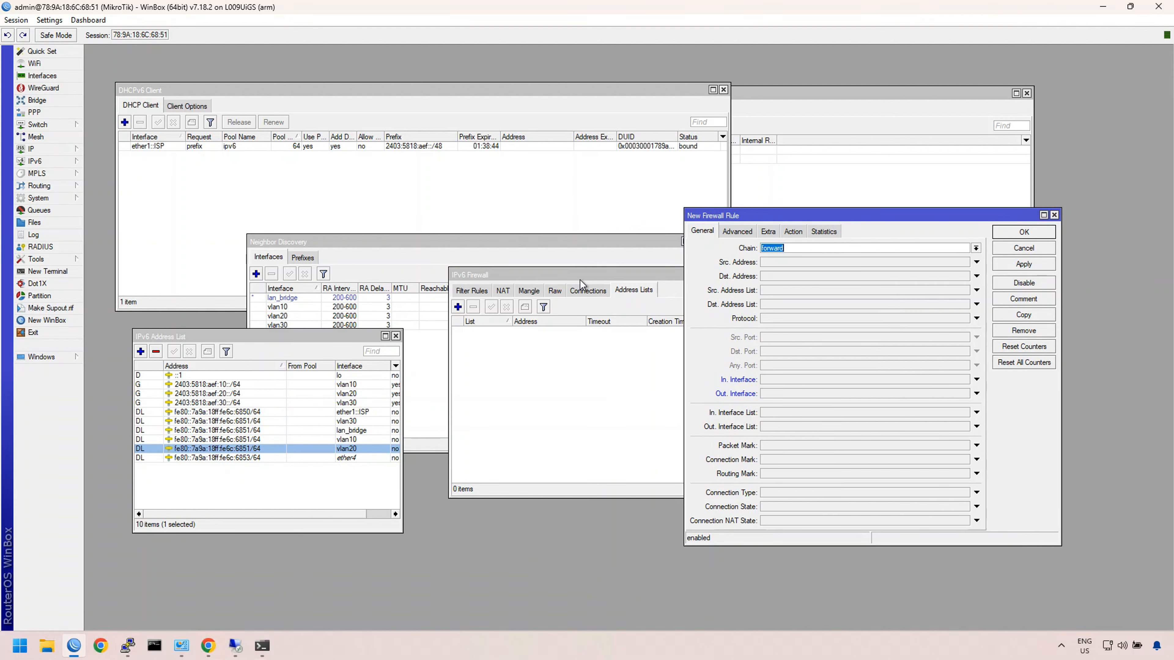
pyautogui.click(579, 279)
pyautogui.click(457, 307)
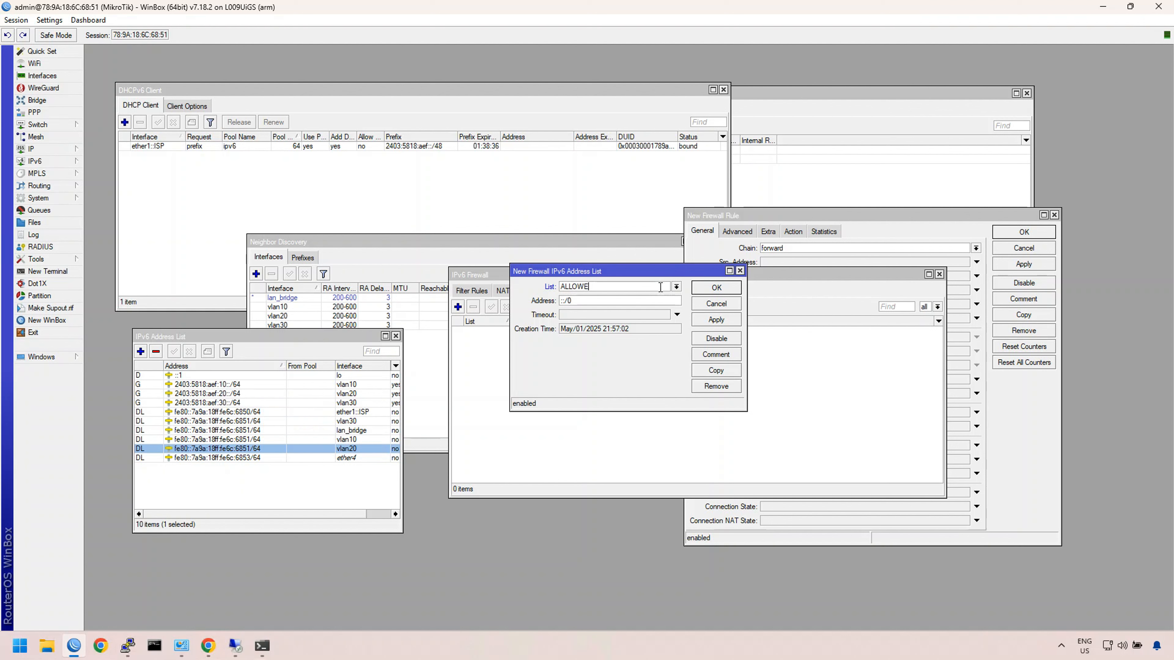
pyautogui.press('BackSpace')
pyautogui.press('BackSpace')
pyautogui.press('BackSpace')
pyautogui.press('BackSpace')
pyautogui.press('BackSpace')
pyautogui.press('BackSpace')
# Step: Set the VLAN_10 entry's address to the vlan10 subnet 2403:5818:aef:10::/64 and save the entry
pyautogui.doubleClick(196, 385)
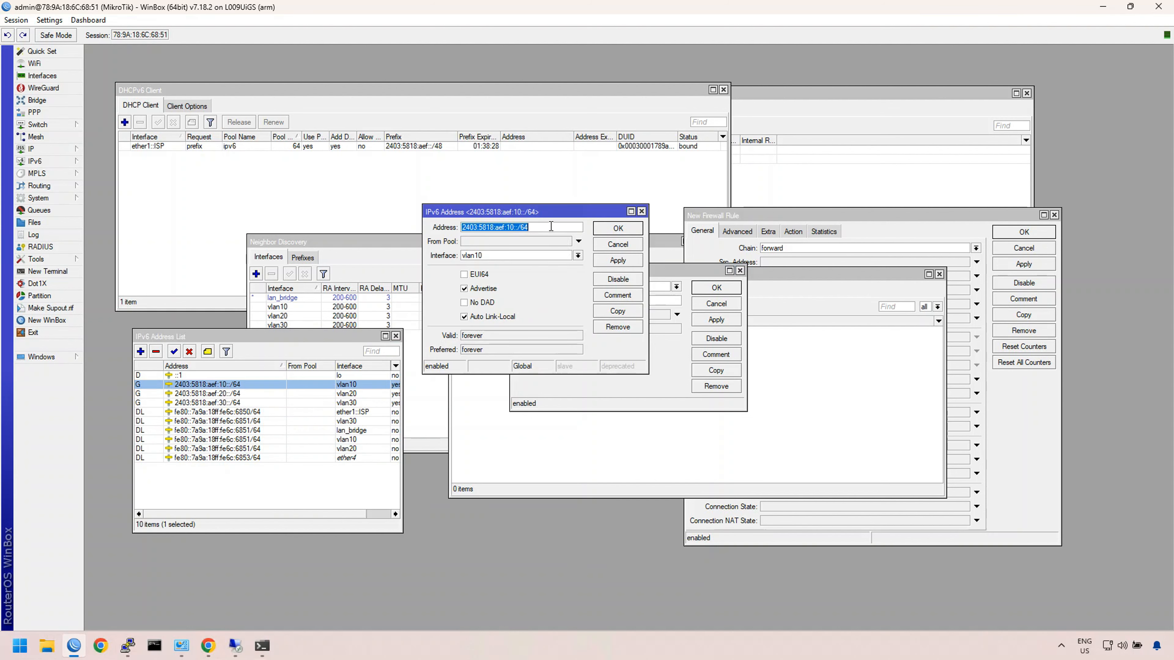
pyautogui.click(667, 301)
pyautogui.write('2403:5818:aef:10::/64')
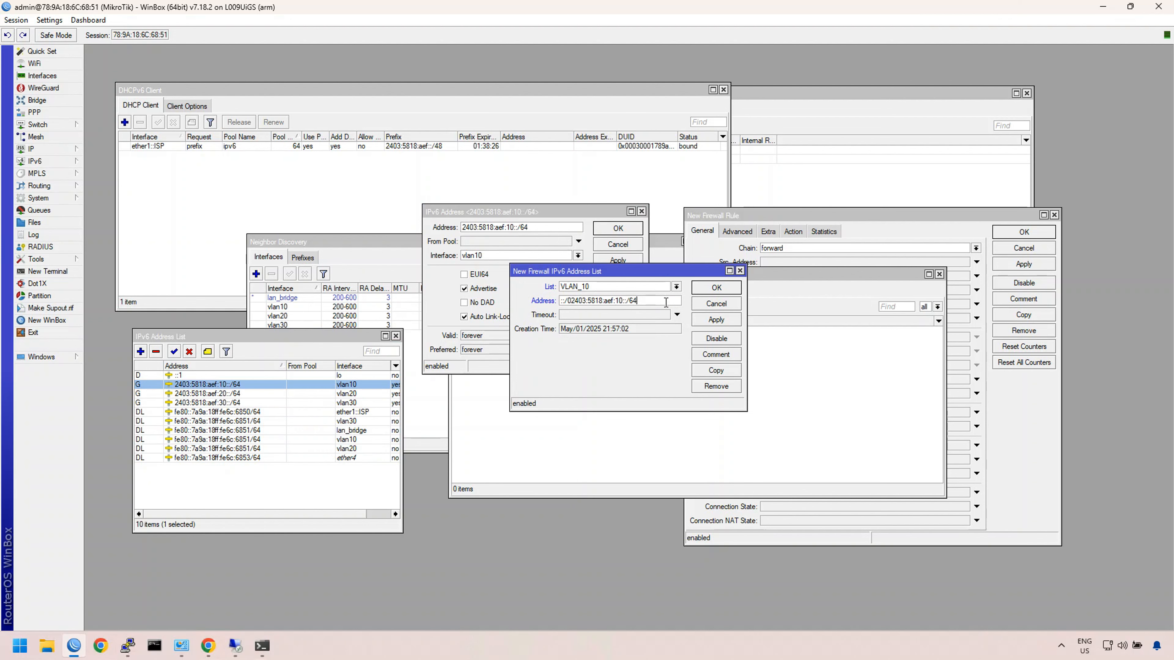
pyautogui.moveTo(541, 301); pyautogui.dragTo(536, 307)
pyautogui.write('2403:5818:aef:10::/64')
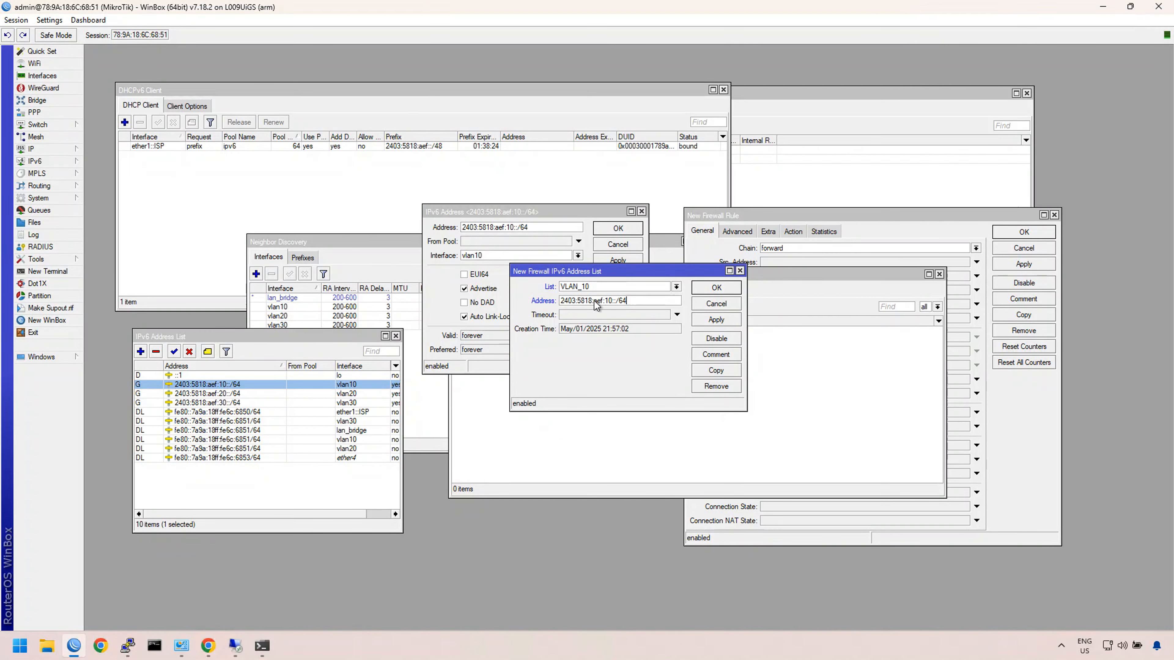
pyautogui.click(727, 292)
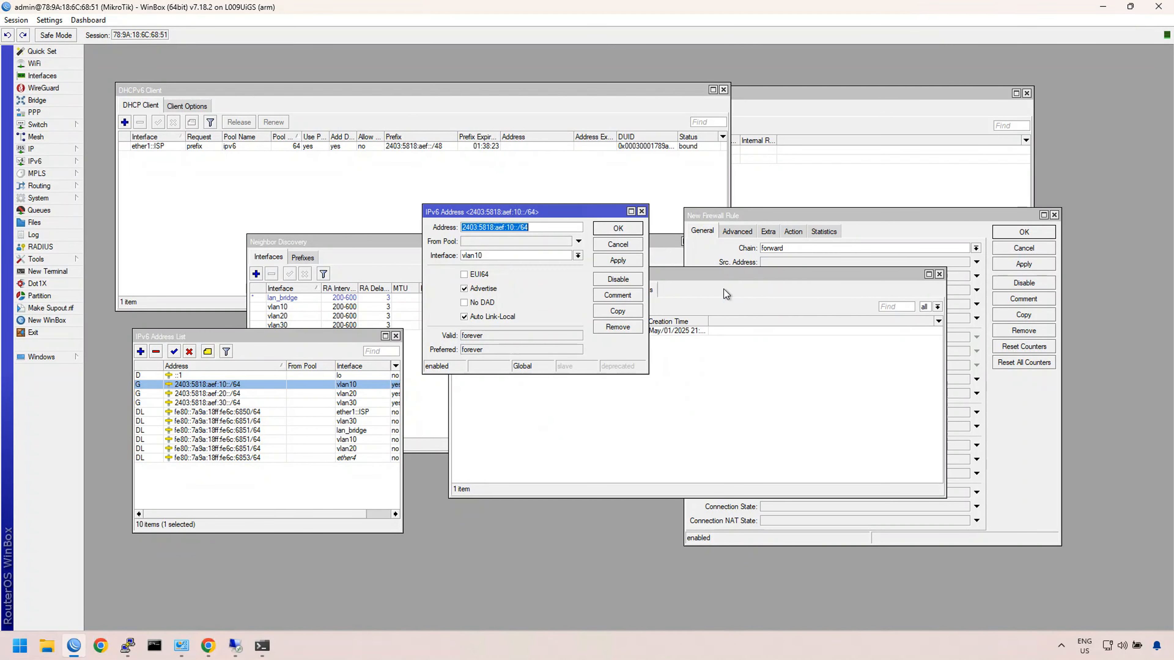
pyautogui.click(620, 228)
# Step: Copy the VLAN_10 address list entry into a VLAN_20 entry with address 2403:5818:aef:20::/64
pyautogui.doubleClick(539, 327)
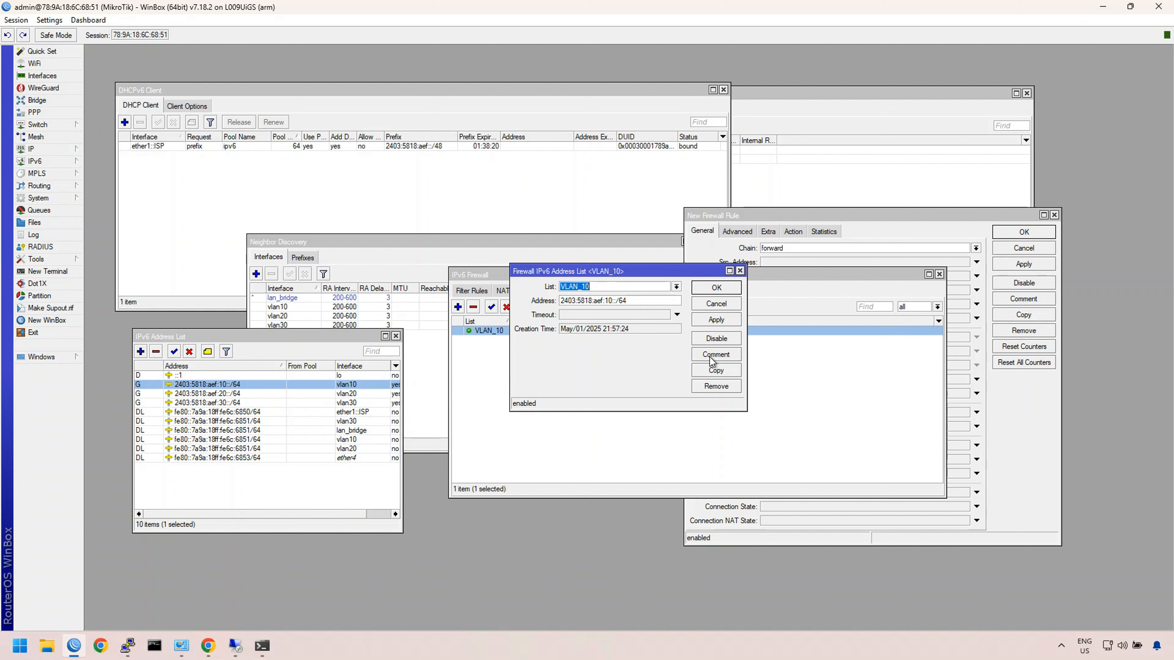
pyautogui.click(716, 370)
pyautogui.click(611, 300)
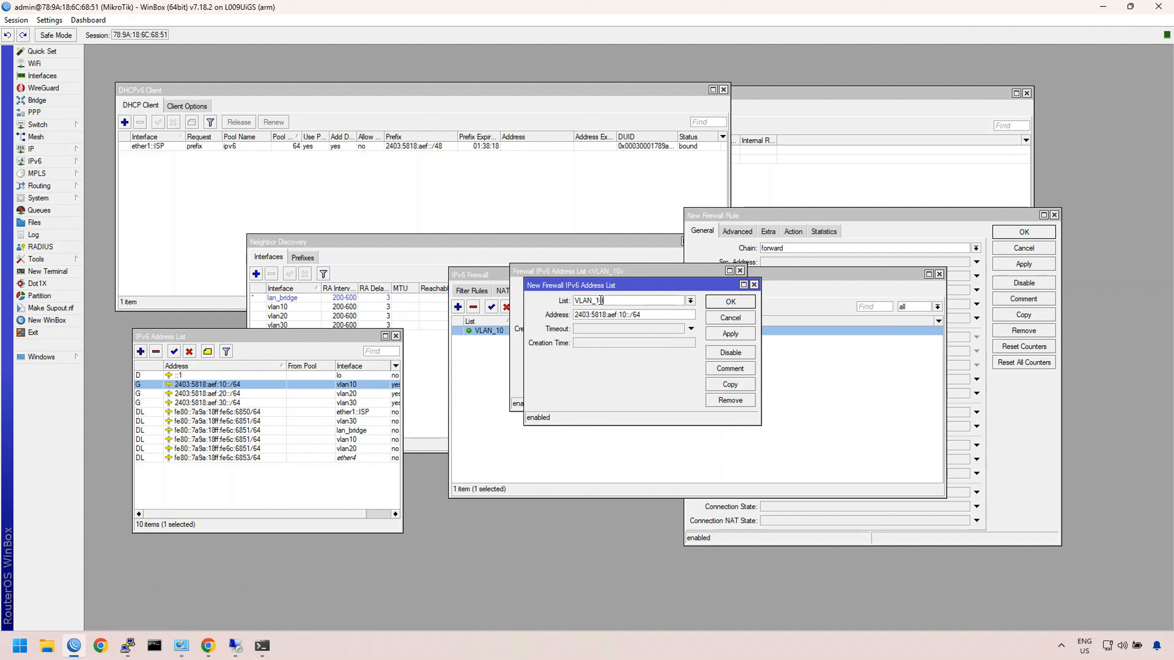
pyautogui.write('2')
pyautogui.click(721, 303)
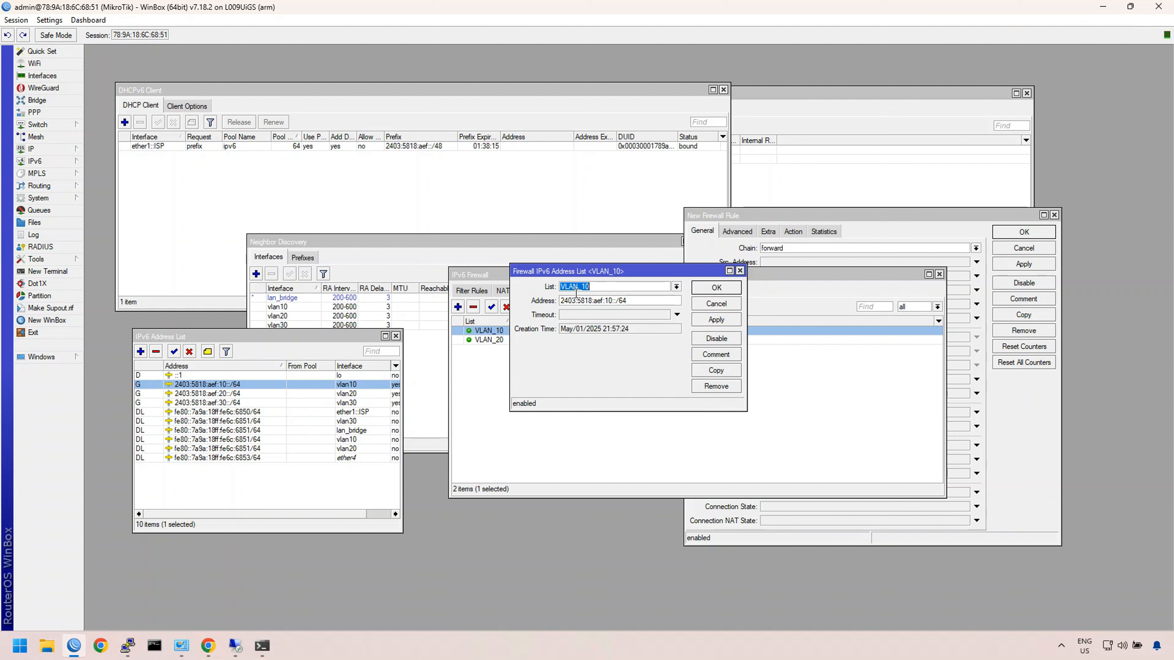
# Step: Copy the VLAN_10 entry into a VLAN_30 entry with address 2403:5818:aef:30::/64, and close the original entry
pyautogui.click(716, 370)
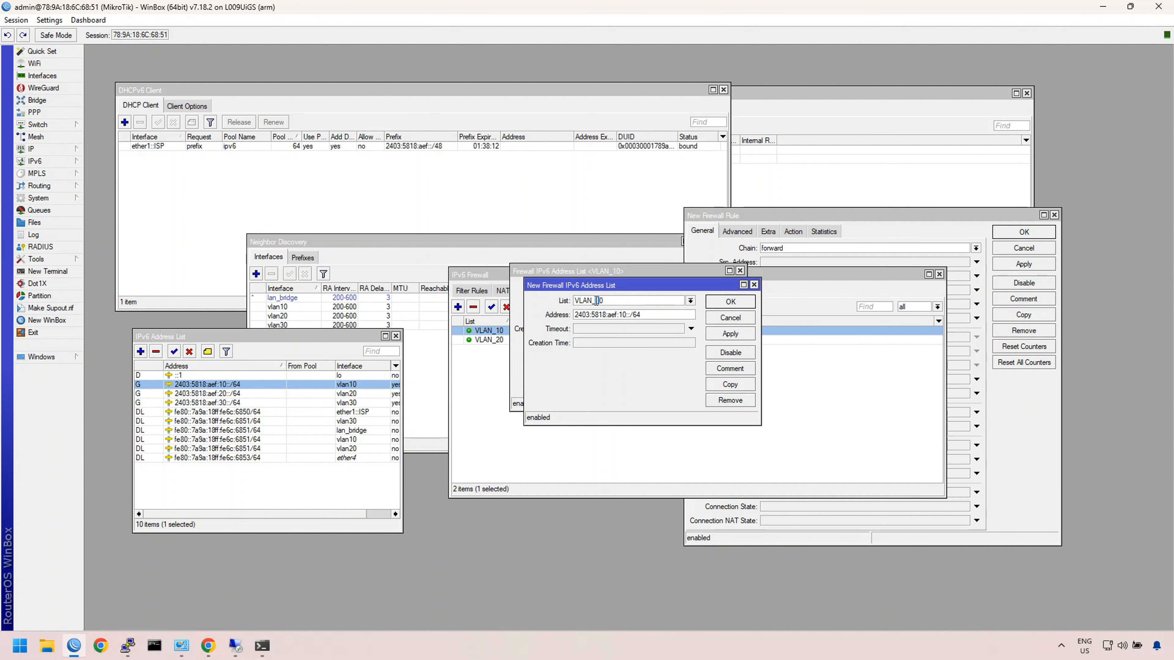
pyautogui.click(620, 314)
pyautogui.press('BackSpace')
pyautogui.write('6')
pyautogui.press('BackSpace')
pyautogui.write('3')
pyautogui.moveTo(598, 299); pyautogui.dragTo(596, 300)
pyautogui.write('3')
pyautogui.click(725, 303)
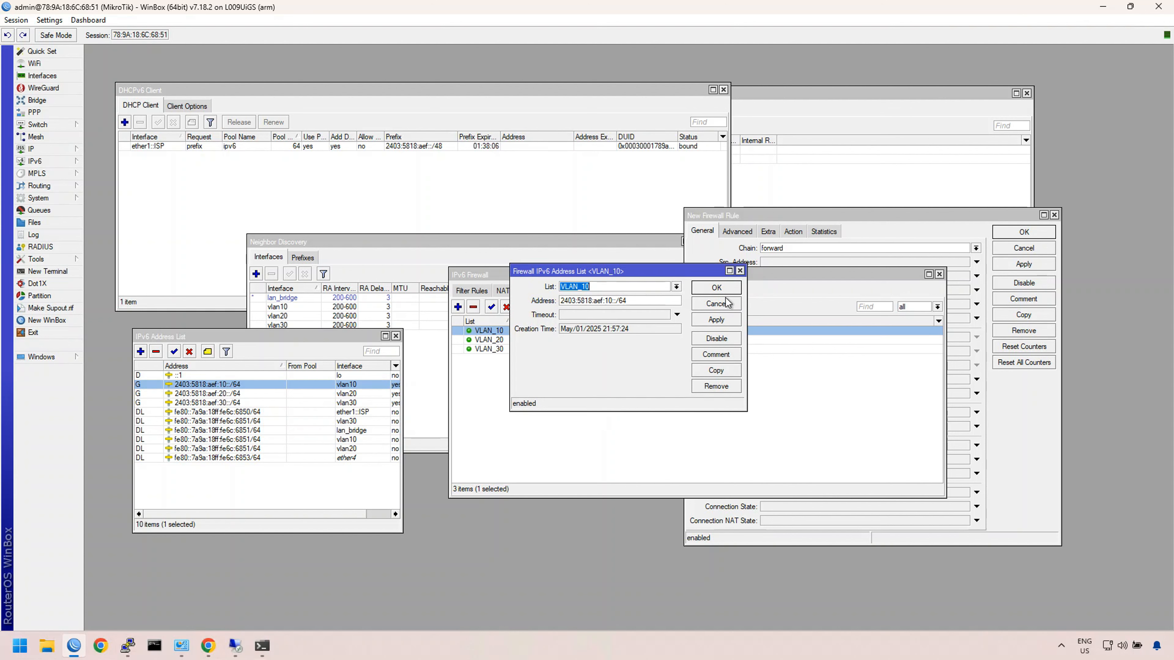
pyautogui.click(728, 289)
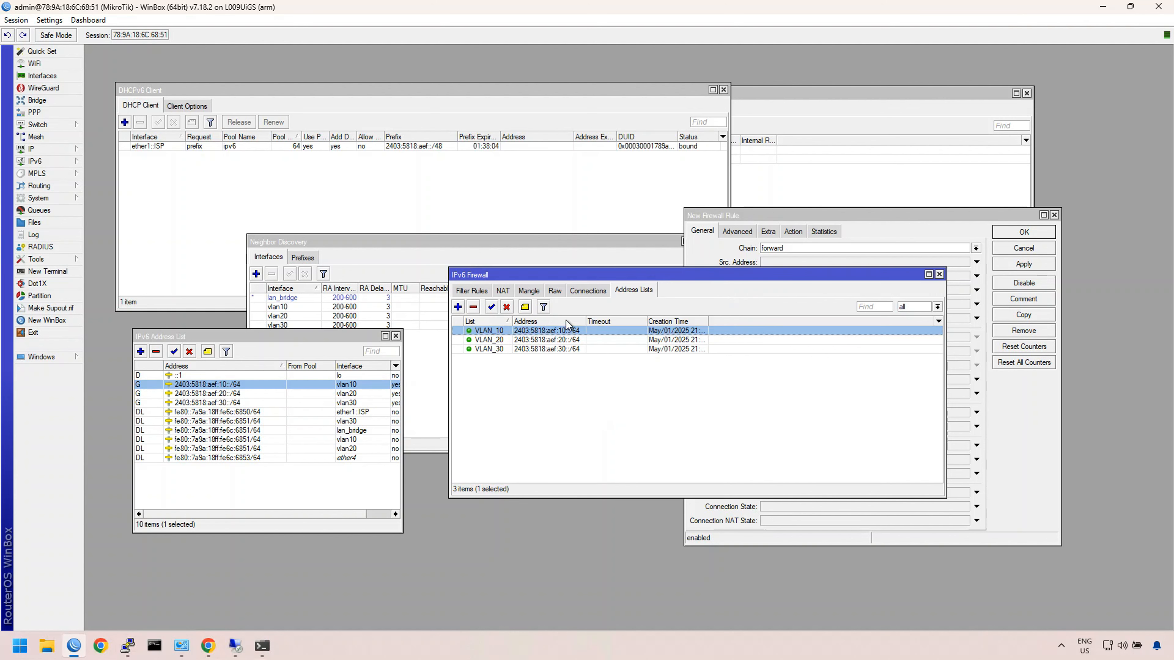
# Step: Try VLAN_20 as the draft forward rule's source address list and enable its destination address list
pyautogui.click(706, 252)
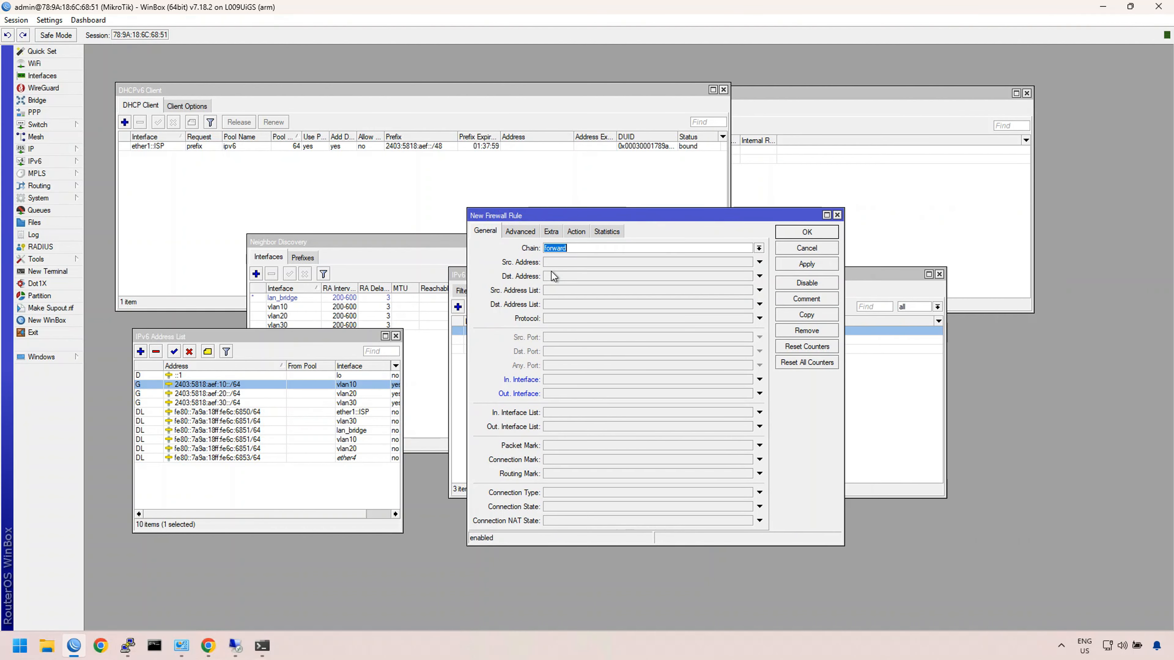
pyautogui.click(714, 265)
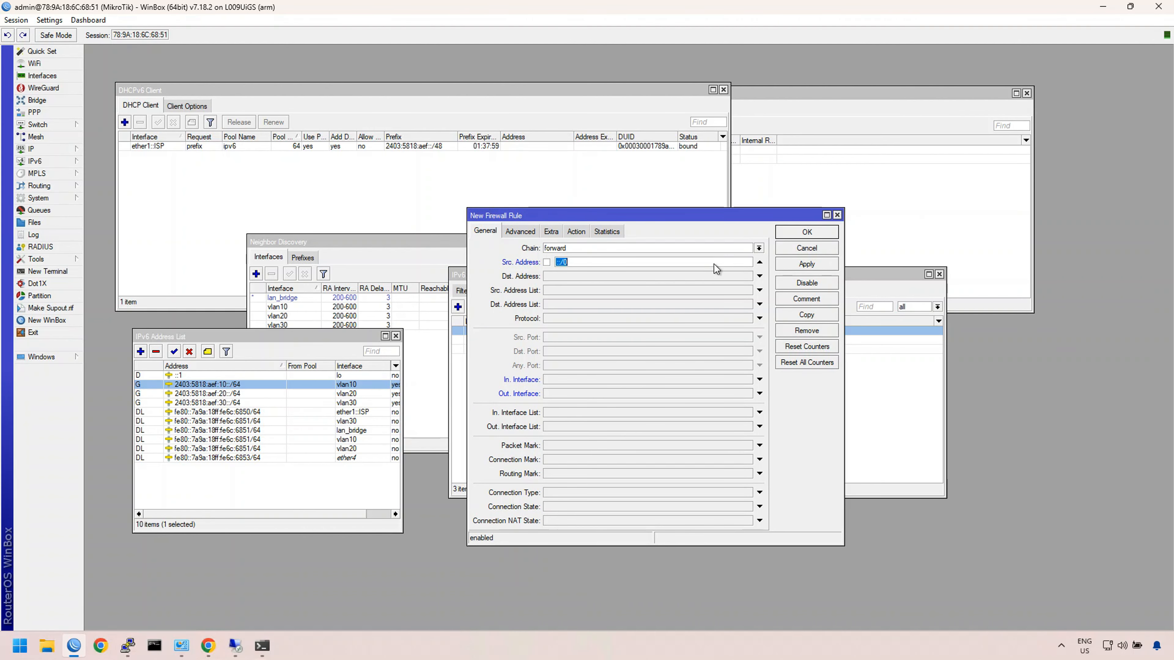
pyautogui.click(760, 263)
pyautogui.click(760, 263)
pyautogui.click(759, 290)
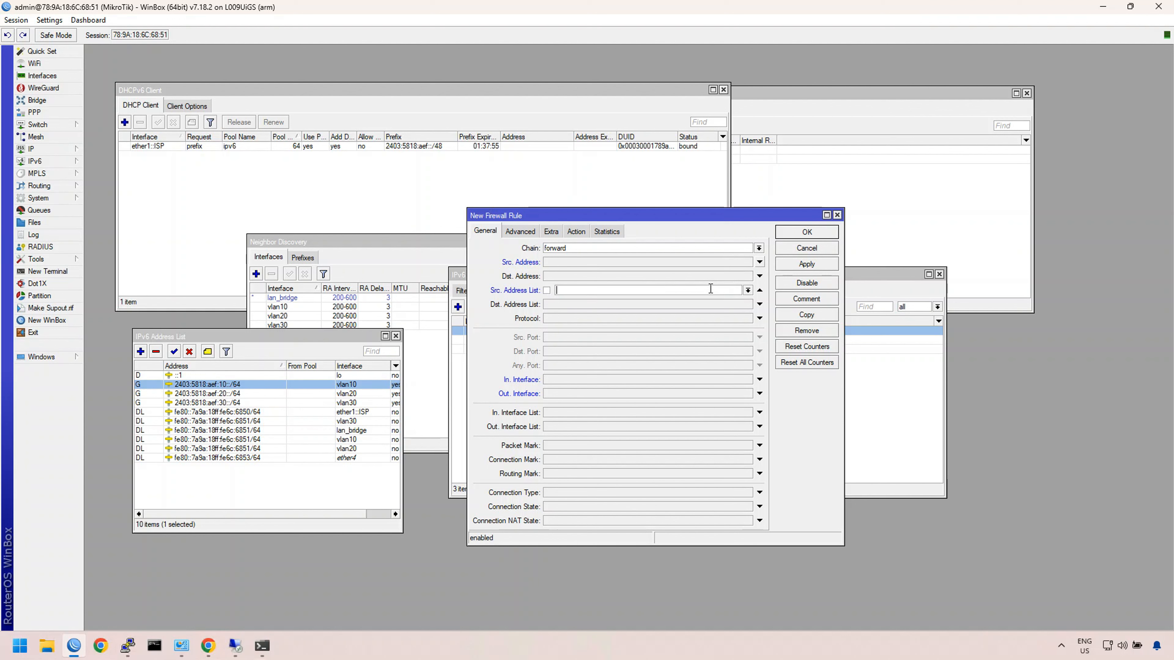
pyautogui.click(747, 290)
pyautogui.click(656, 304)
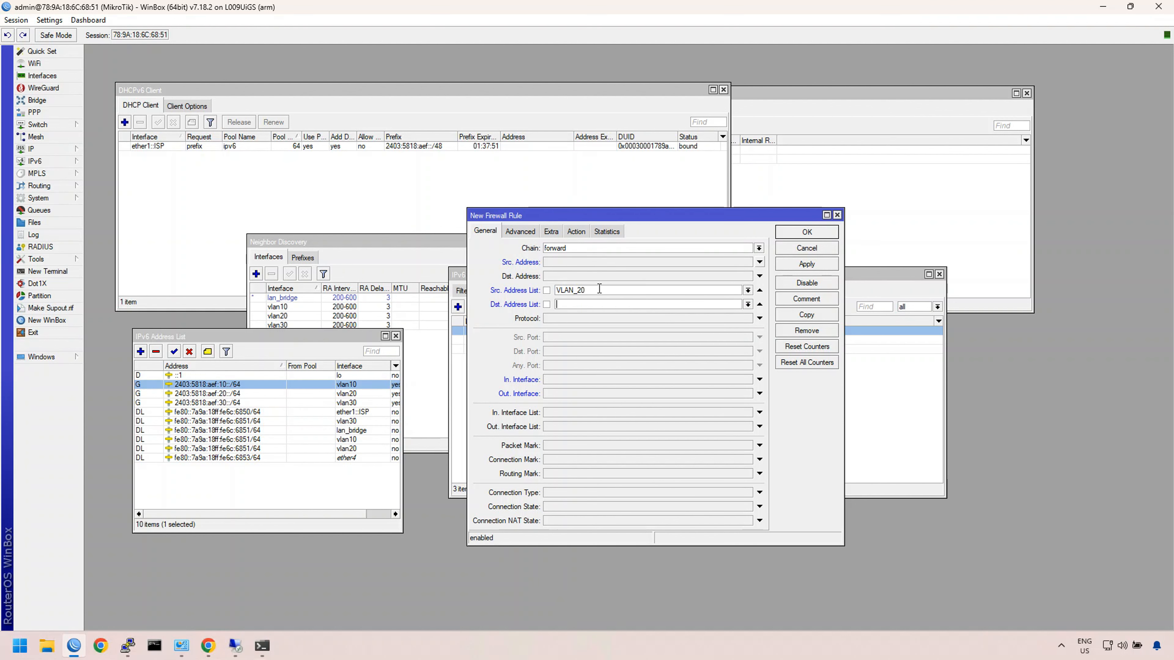
# Step: Clear the draft forward rule's source and destination address lists and save the rule
pyautogui.click(759, 290)
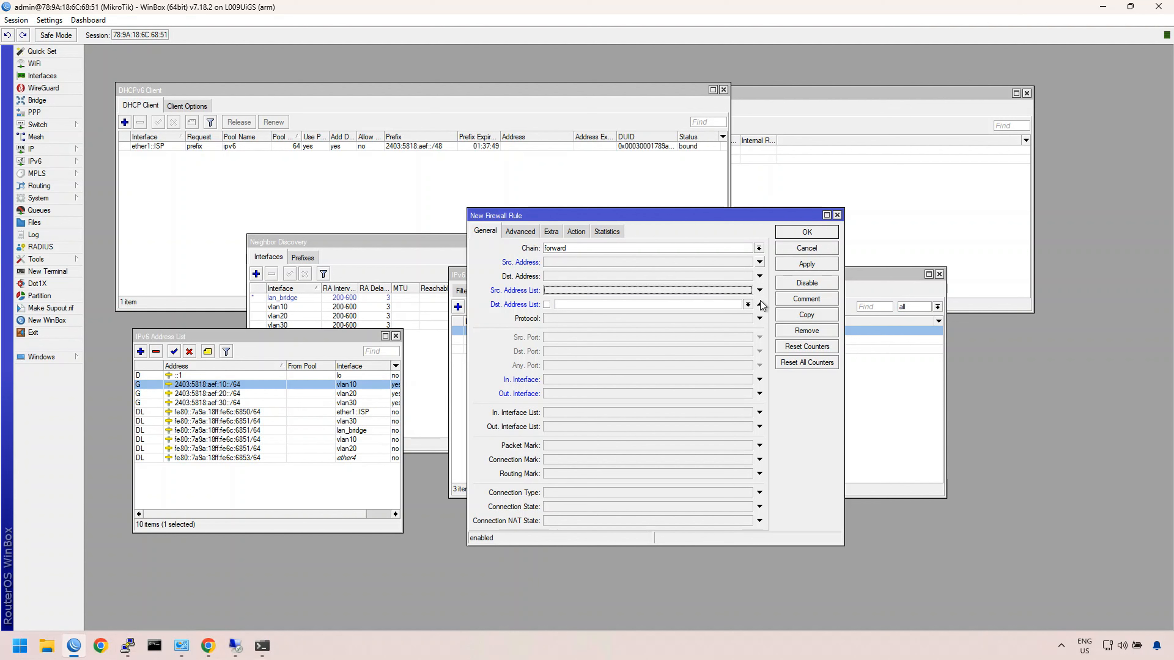
pyautogui.click(760, 304)
pyautogui.click(822, 235)
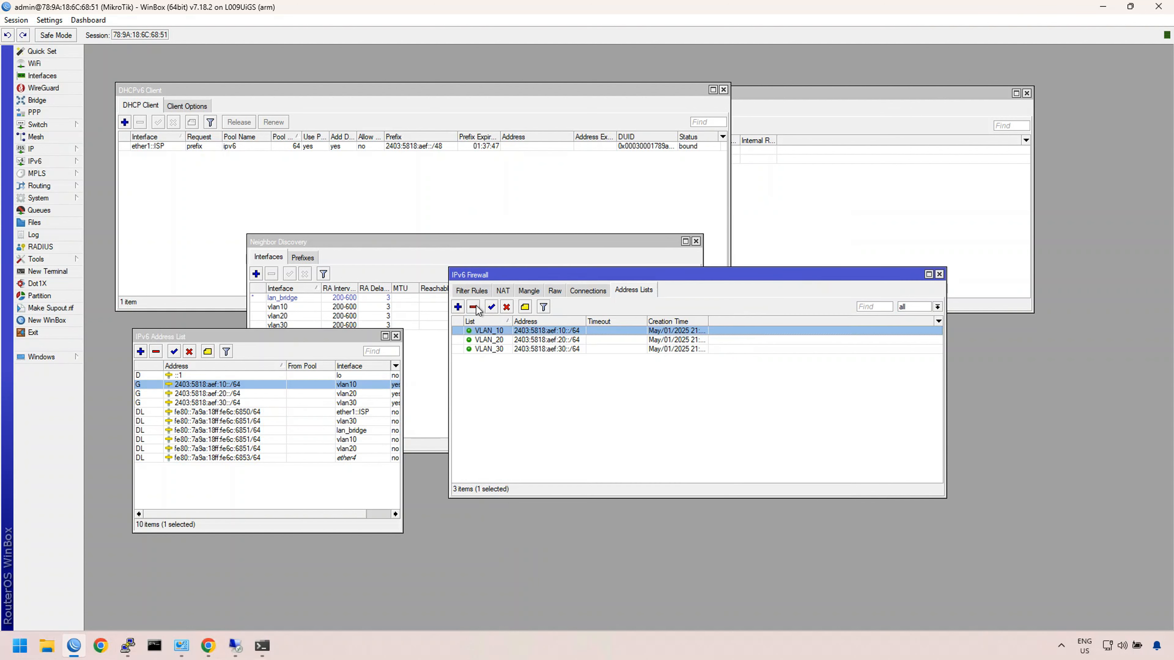
# Step: Add an IPv6 firewall address list entry named MGMT with address 2403:5818:aef:10::/64
pyautogui.click(458, 306)
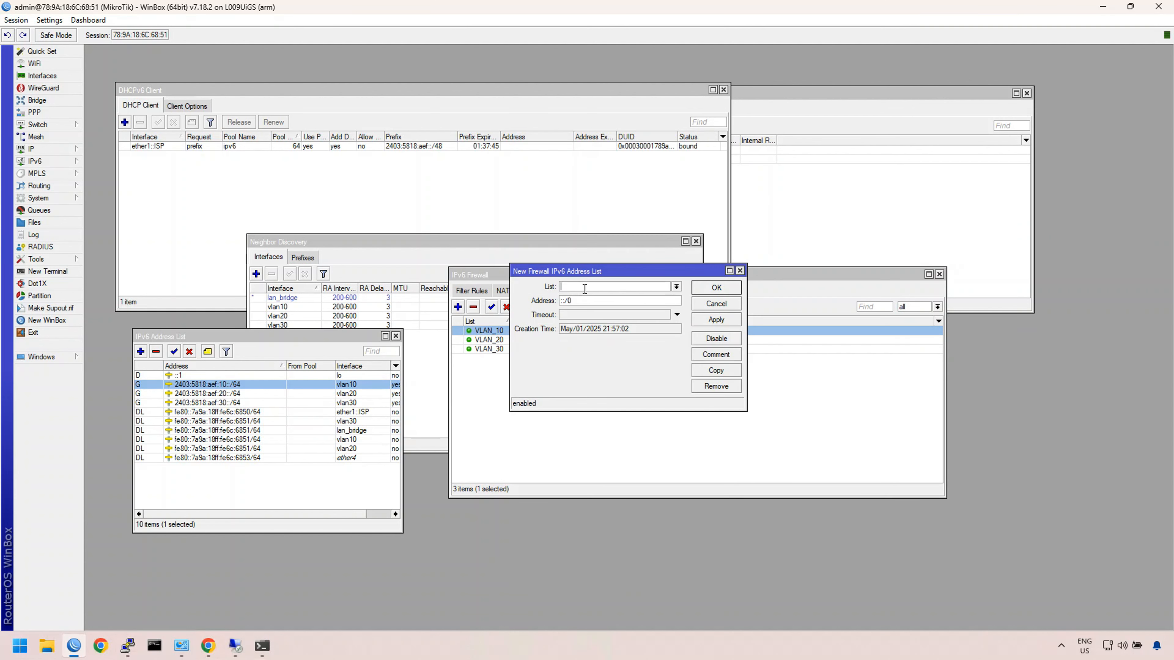
pyautogui.write('MGMT')
pyautogui.moveTo(540, 271); pyautogui.dragTo(643, 351)
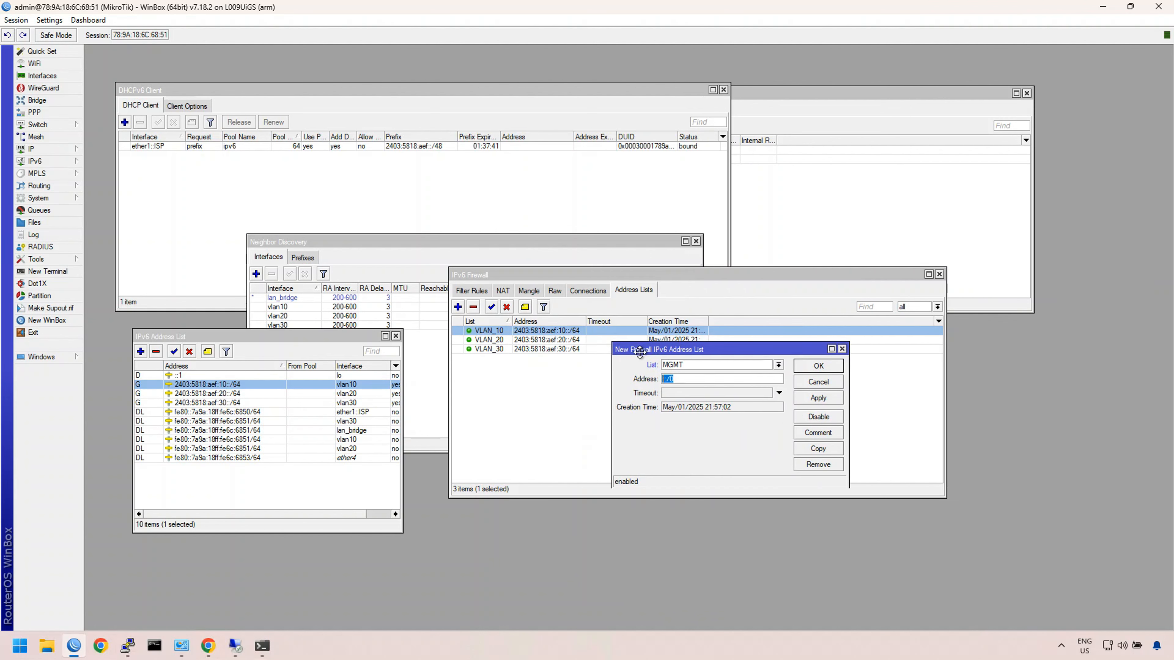
pyautogui.write('2403:5818:aef:10::/64')
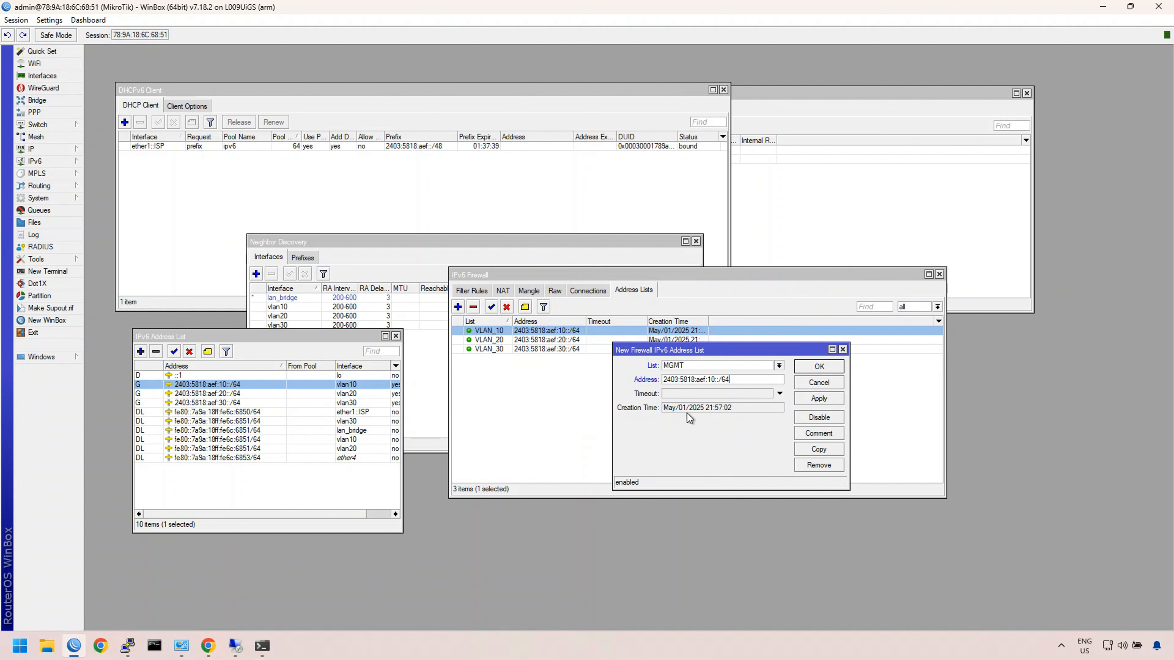
pyautogui.click(819, 366)
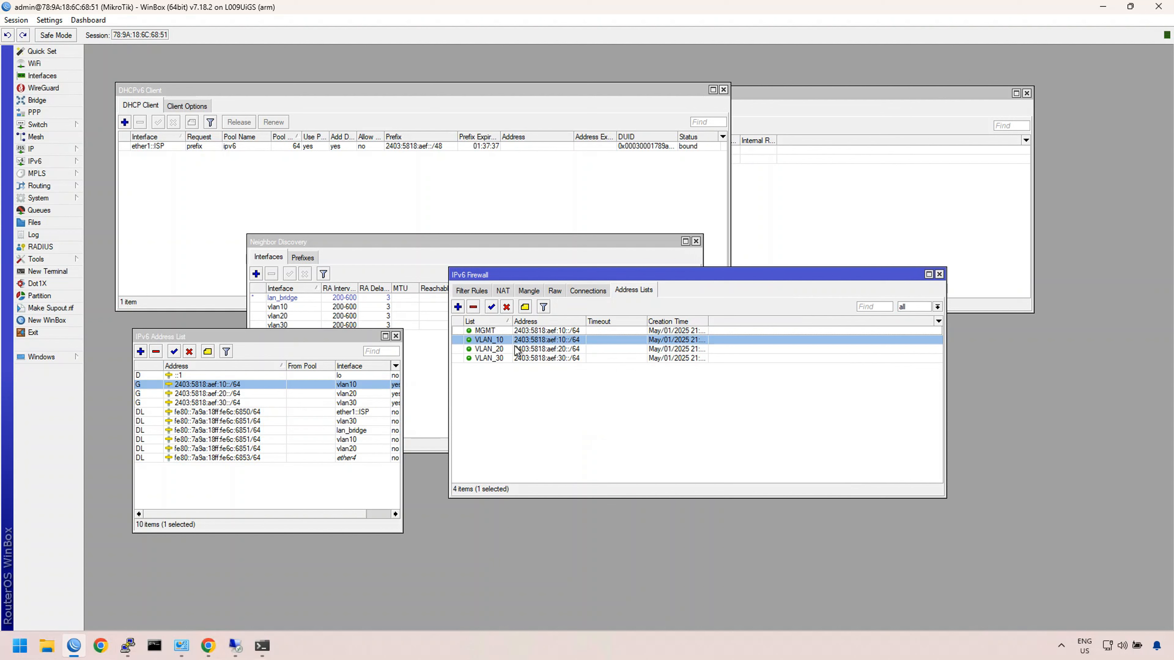
# Step: Add an IPv6 firewall address list entry named USERS with address 2403:5818:aef:20::/64
pyautogui.click(458, 307)
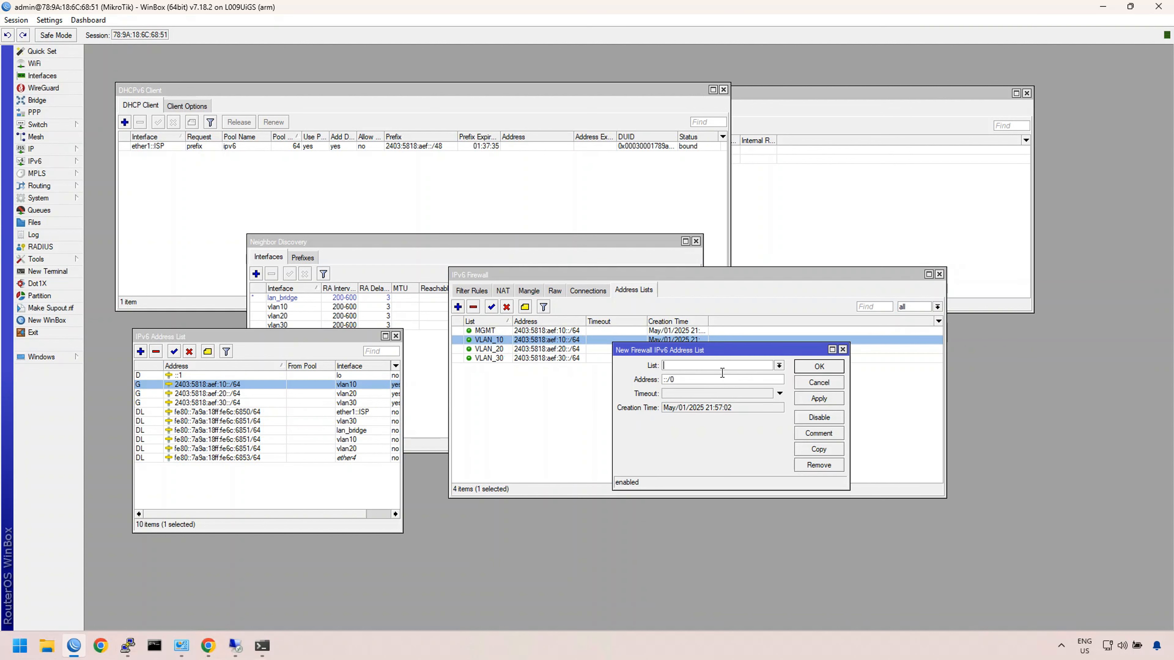
pyautogui.write('USERS')
pyautogui.press('Tab')
pyautogui.write('2403:5818:aef:10::/64')
pyautogui.click(808, 368)
# Step: Copy the USERS entry into a second USERS entry with address 2403:5818:aef:30::/64, and close the original entry
pyautogui.doubleClick(480, 341)
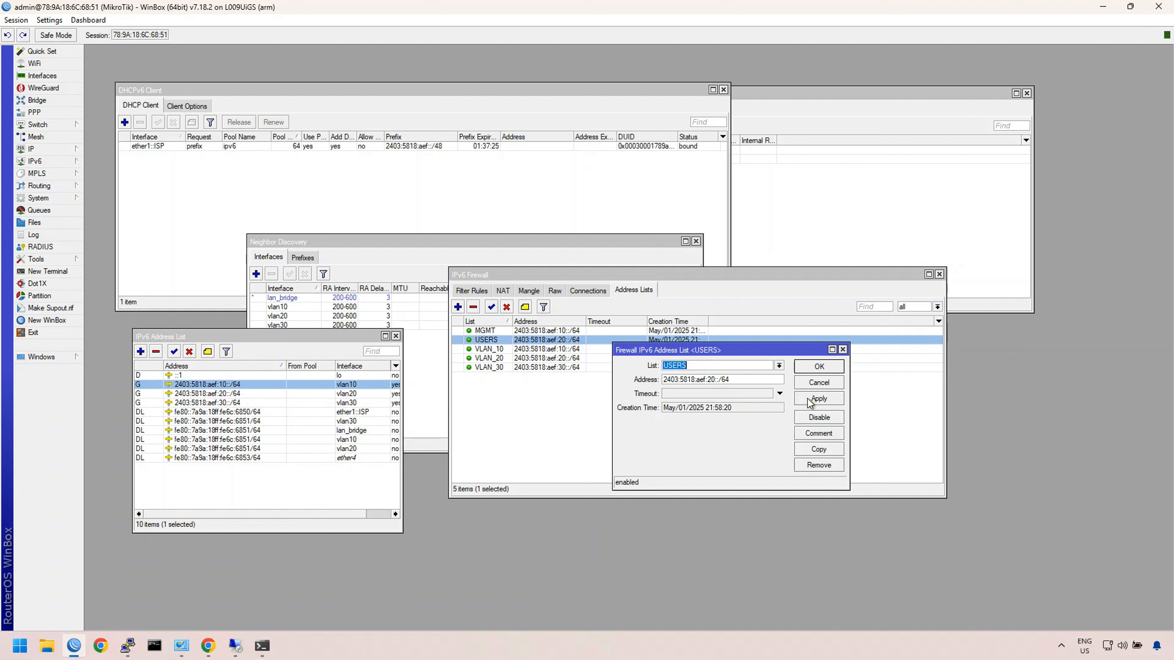
pyautogui.click(818, 448)
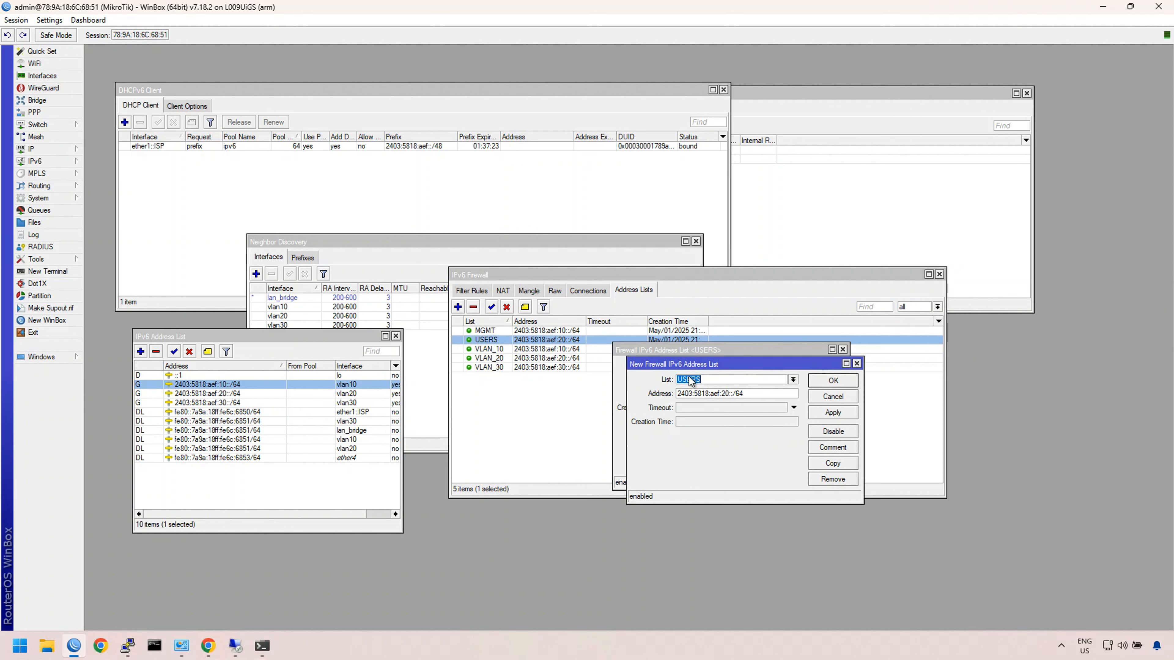
pyautogui.click(793, 380)
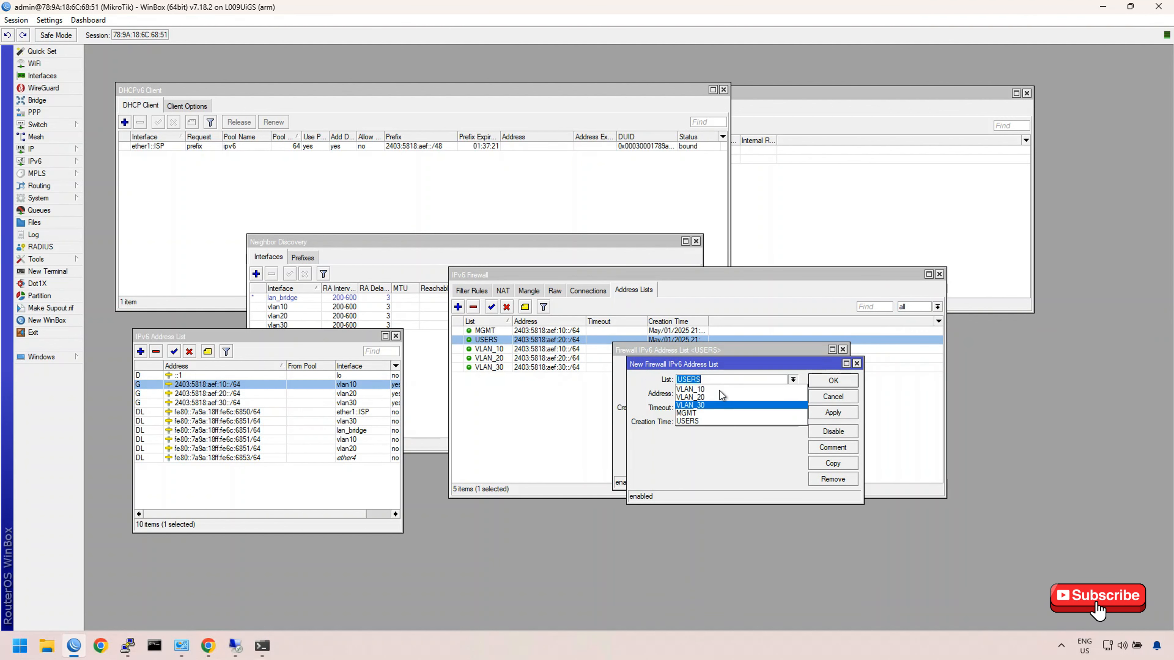
pyautogui.click(685, 379)
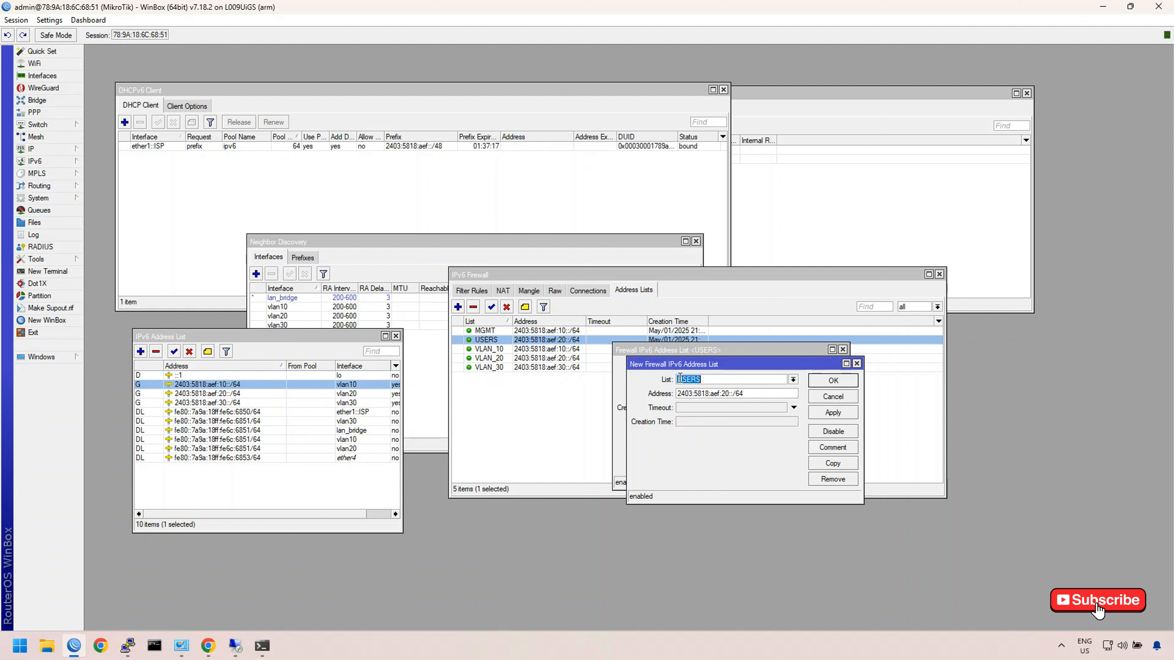
pyautogui.moveTo(721, 397); pyautogui.dragTo(727, 394)
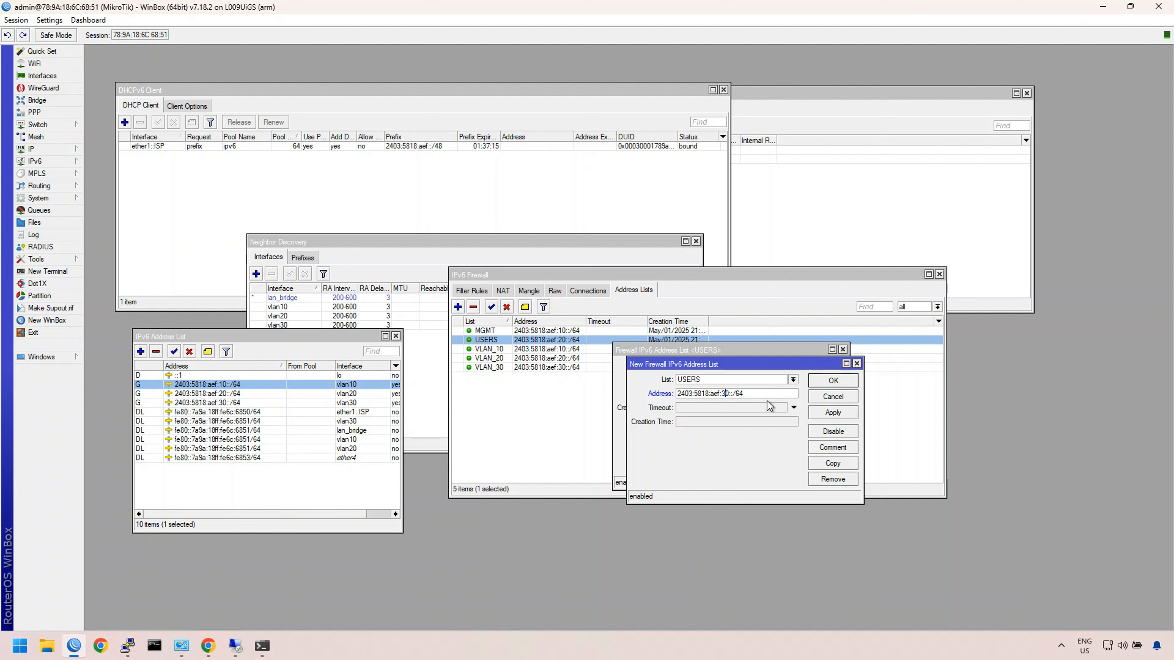
pyautogui.click(828, 380)
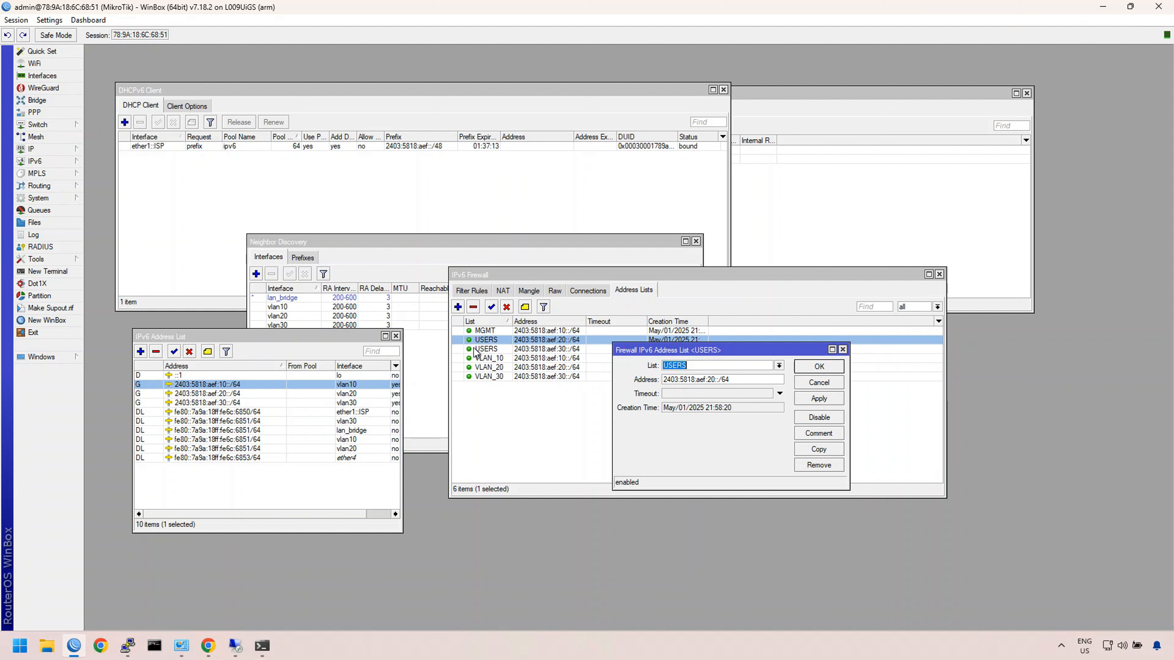
pyautogui.click(819, 366)
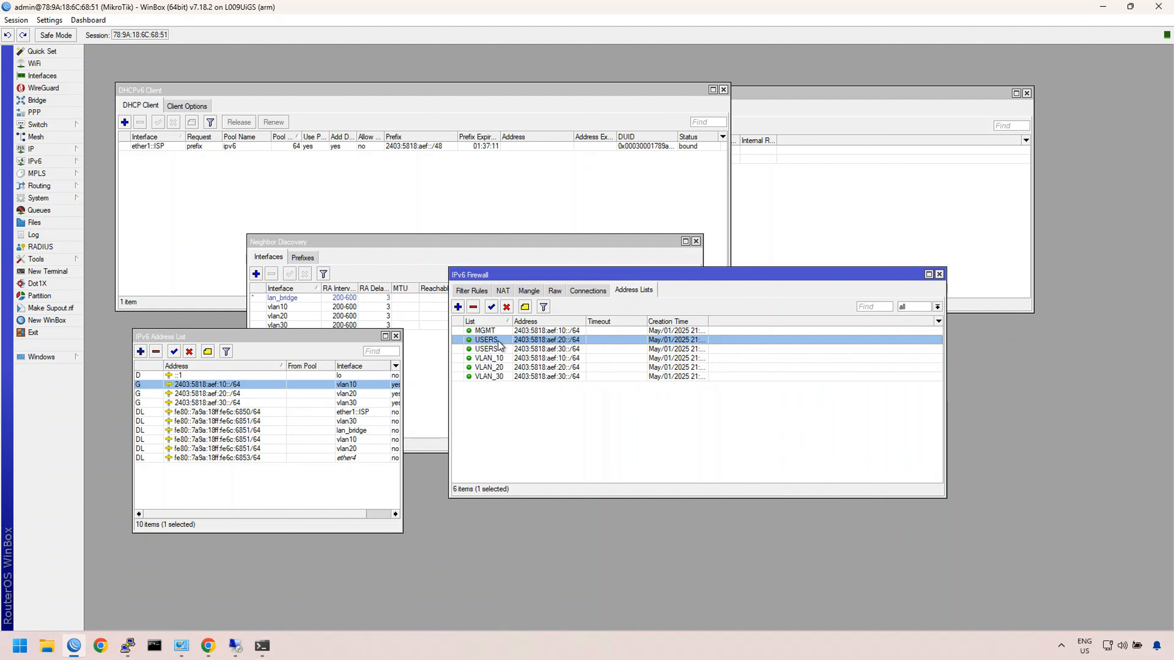
# Step: Start a new IPv6 filter rule on the forward chain with source address list USERS and destination address list MGMT
pyautogui.click(518, 330)
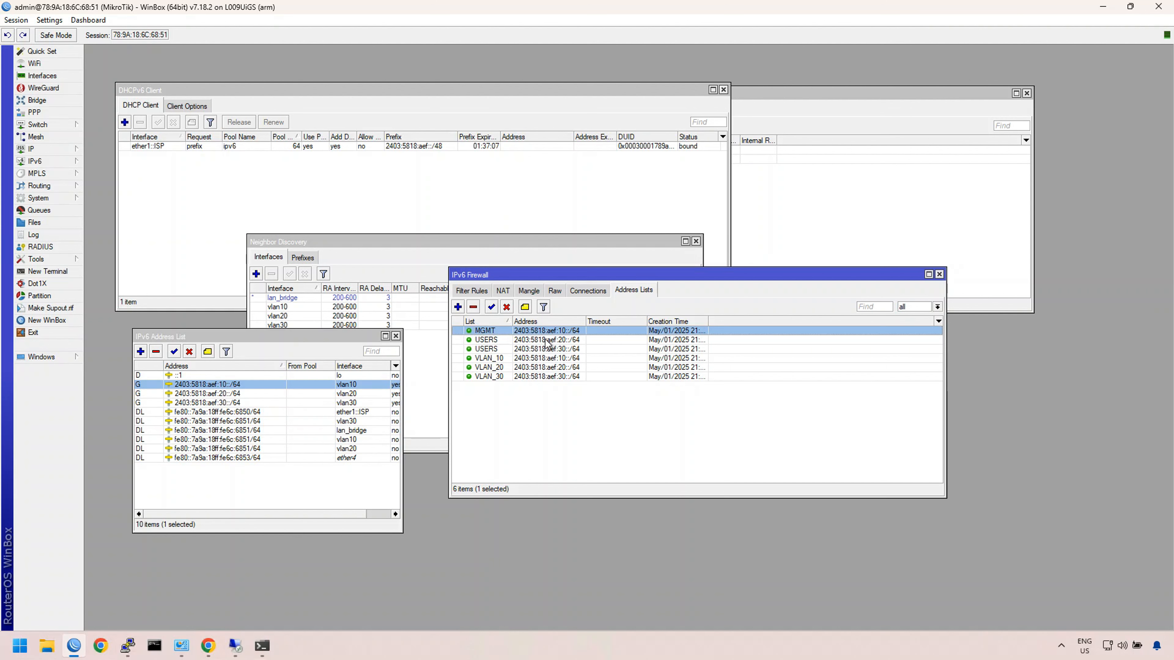
pyautogui.moveTo(491, 272); pyautogui.dragTo(555, 327)
pyautogui.moveTo(732, 358); pyautogui.dragTo(740, 374)
pyautogui.click(604, 387)
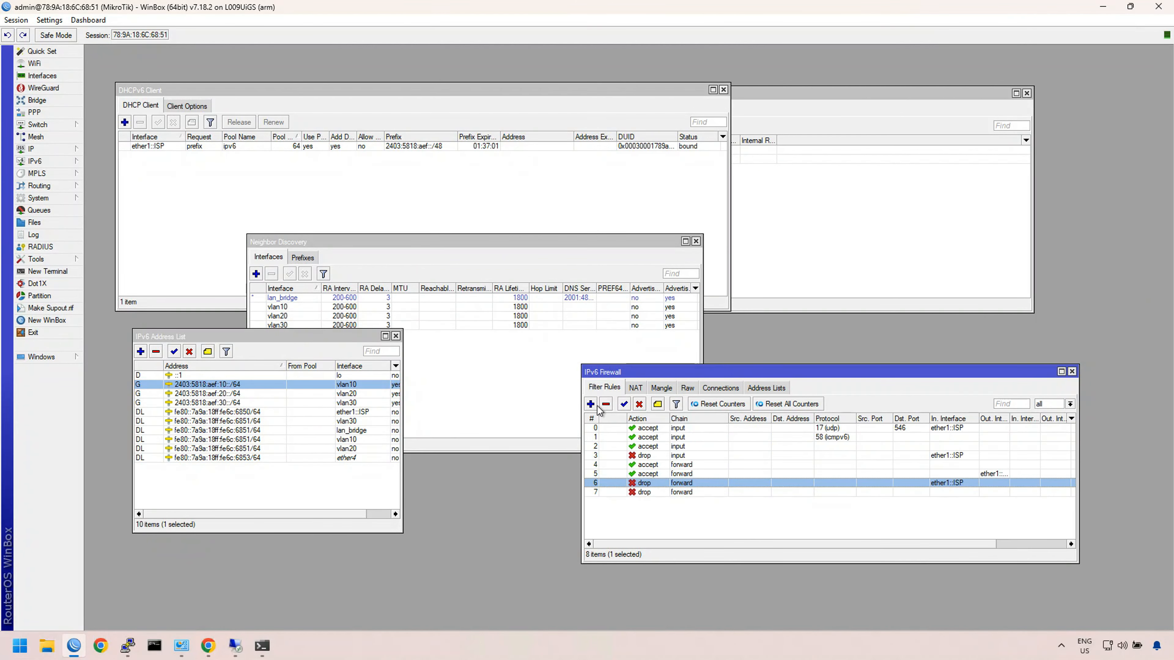
pyautogui.click(591, 404)
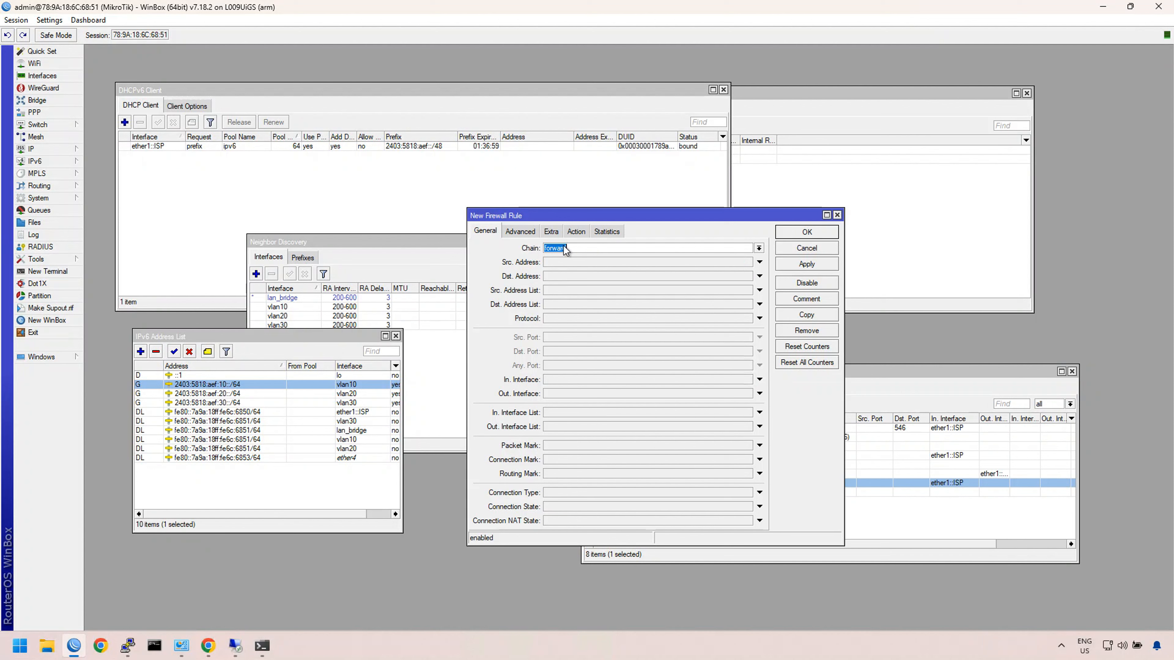
pyautogui.moveTo(562, 214); pyautogui.dragTo(314, 208)
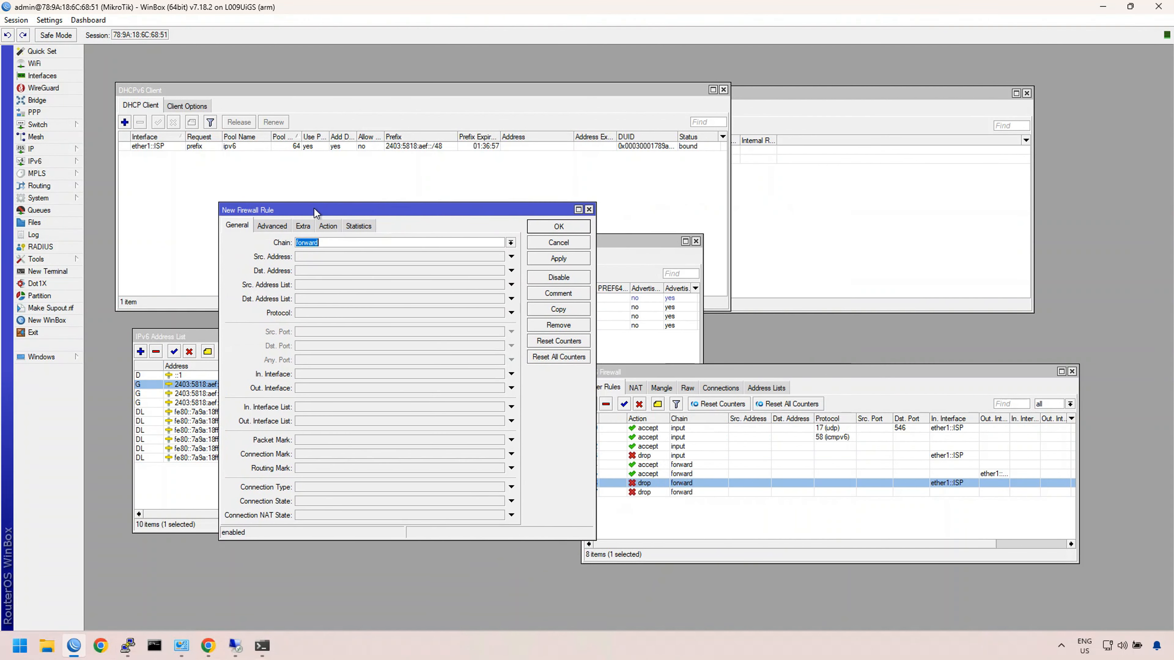
pyautogui.click(318, 286)
pyautogui.click(500, 284)
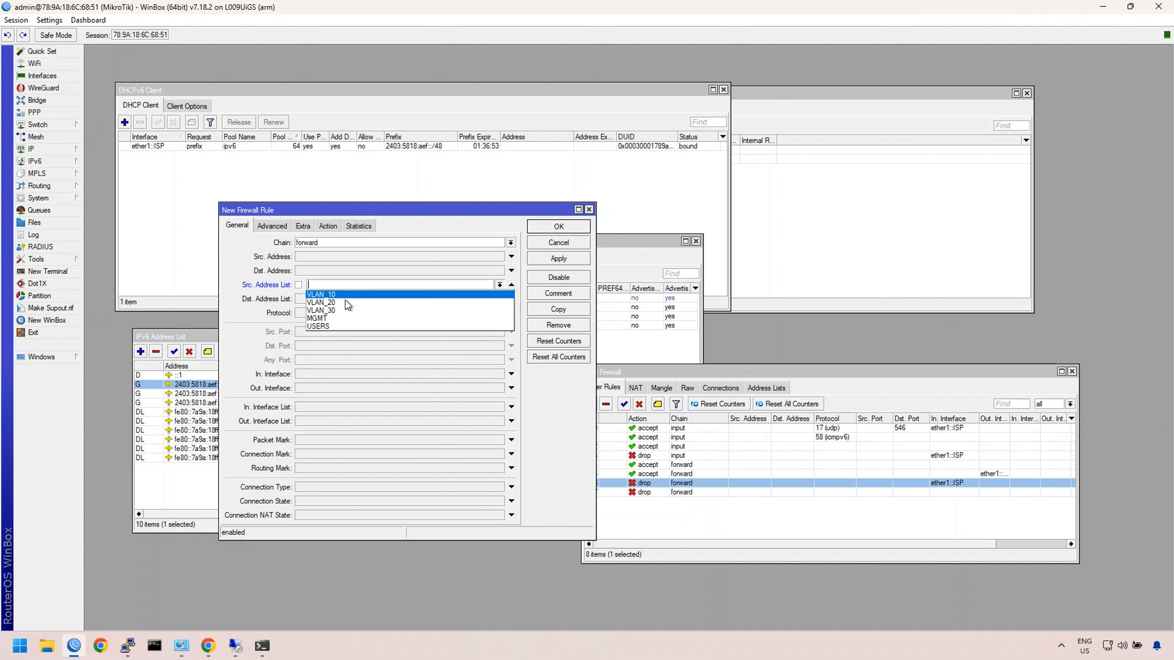
pyautogui.click(342, 325)
pyautogui.click(329, 298)
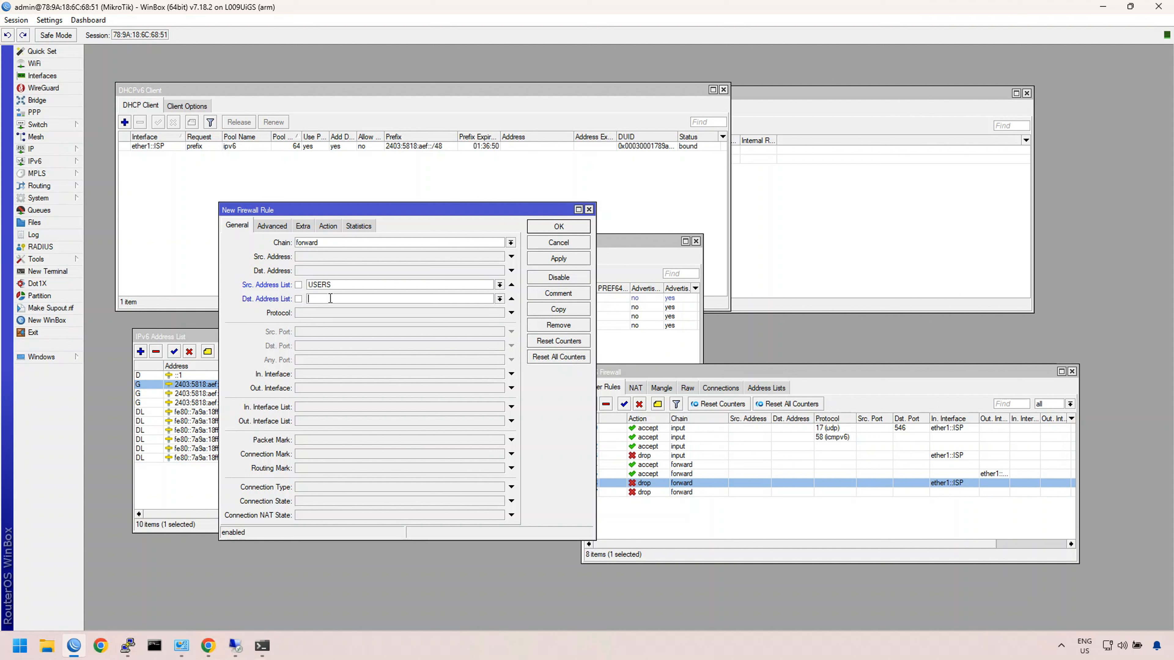
pyautogui.click(500, 299)
pyautogui.click(352, 332)
# Step: Match all connection states except established and related, set the rule's action to drop, and save it
pyautogui.click(309, 501)
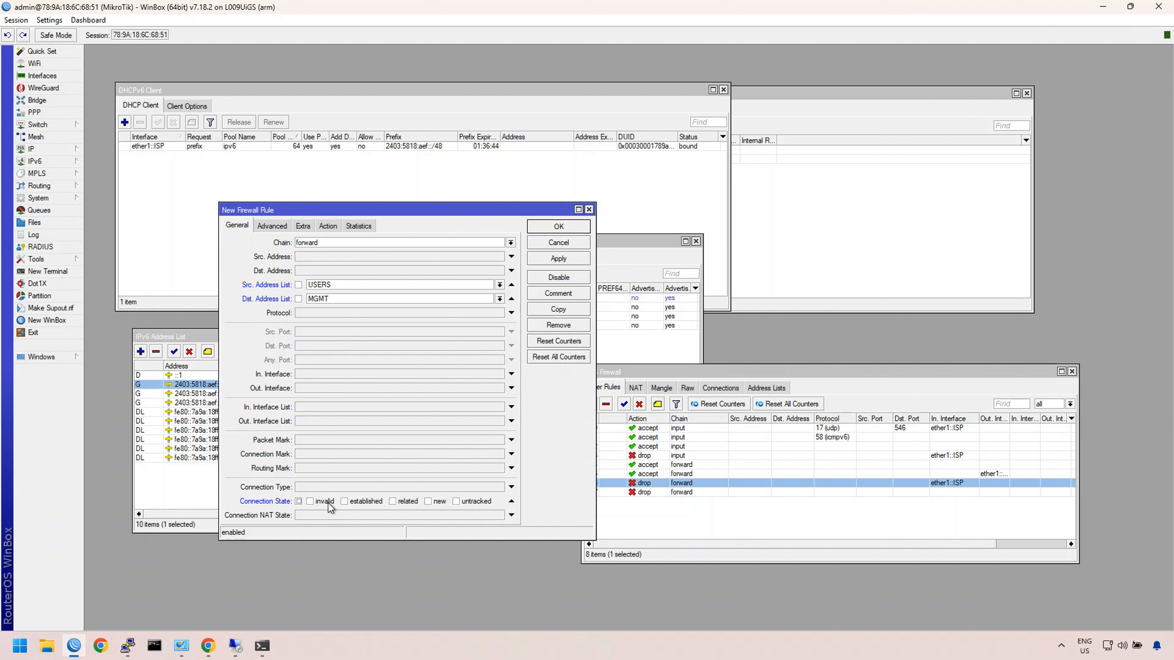
pyautogui.click(392, 502)
pyautogui.click(360, 502)
pyautogui.click(298, 502)
pyautogui.click(333, 225)
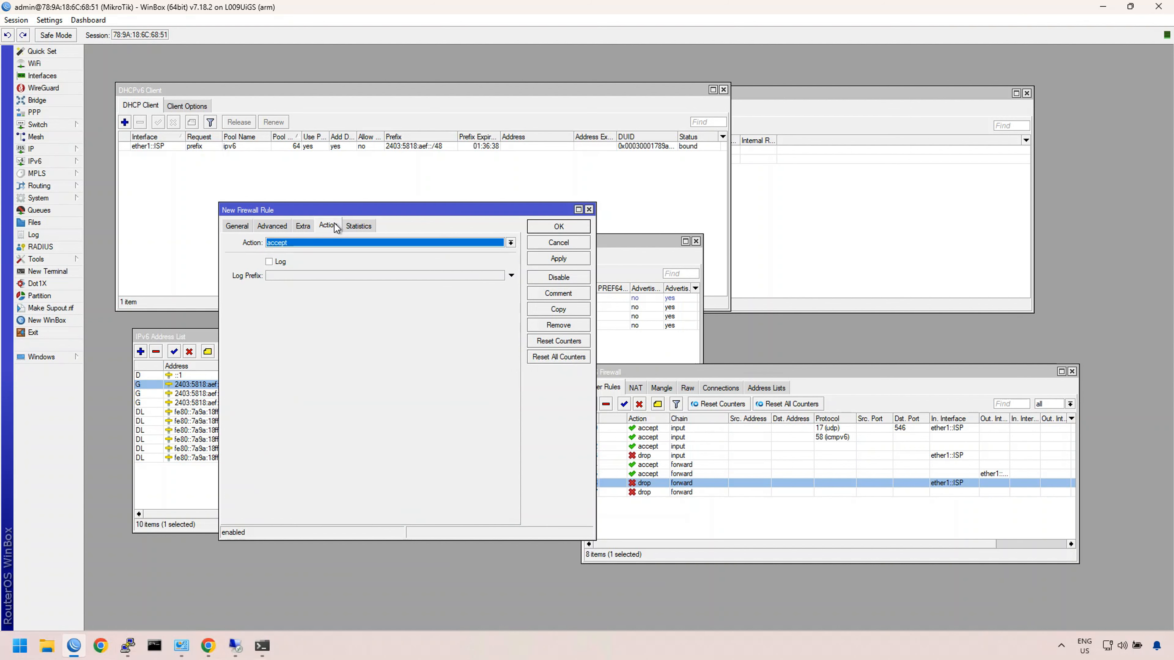
pyautogui.click(299, 243)
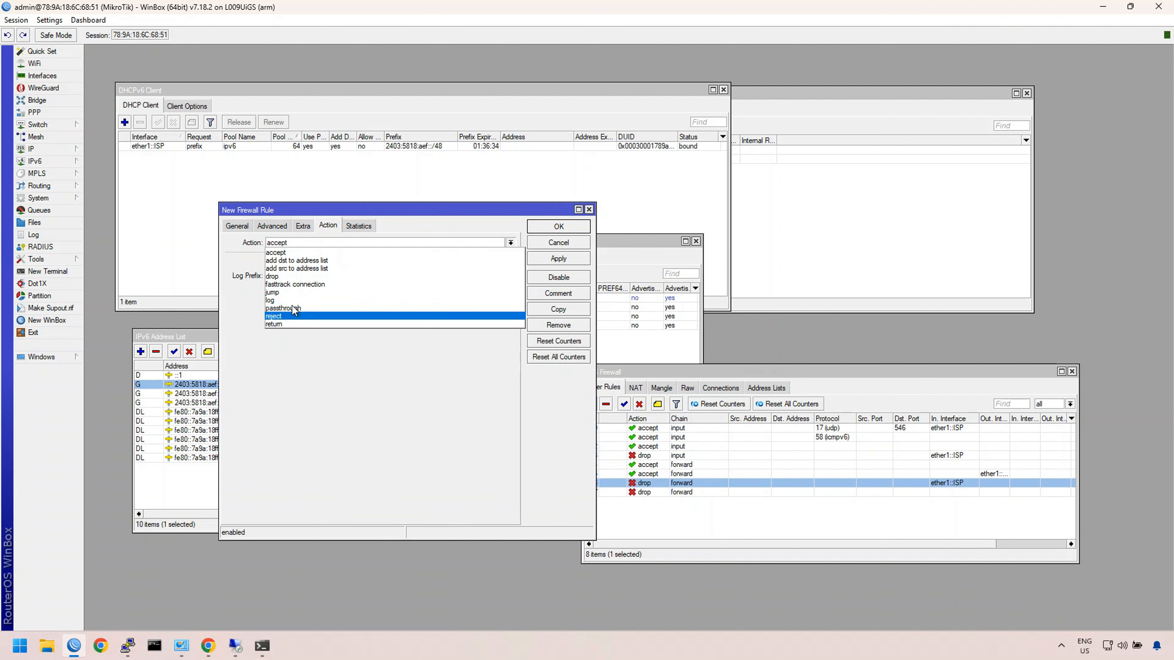
pyautogui.click(286, 283)
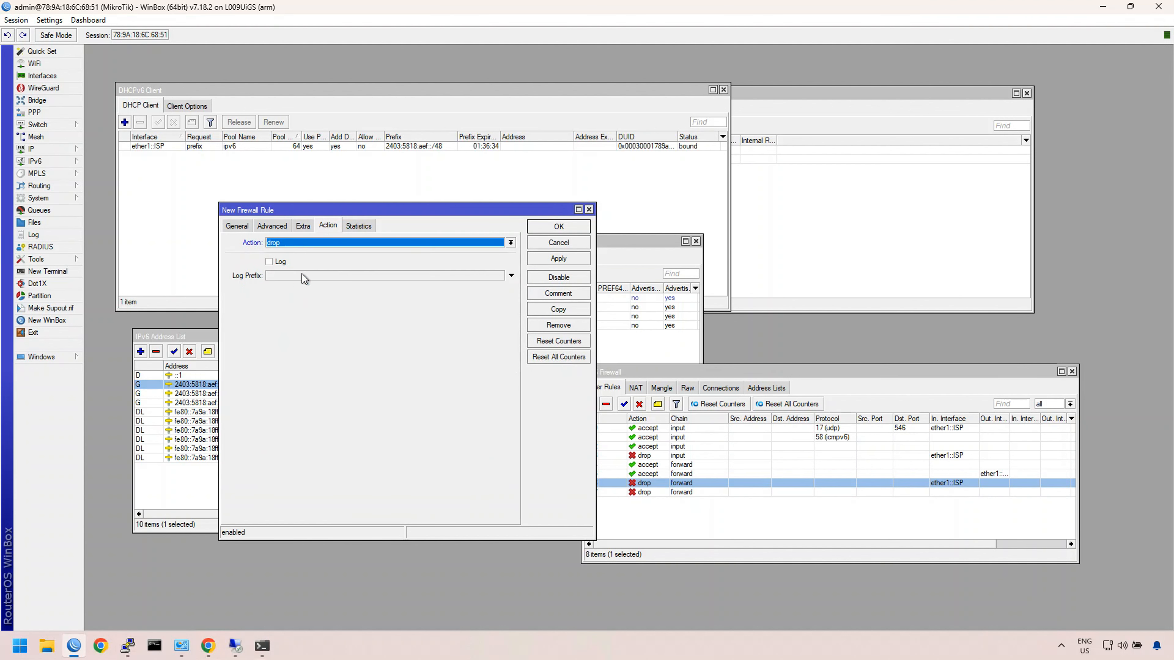
pyautogui.click(559, 227)
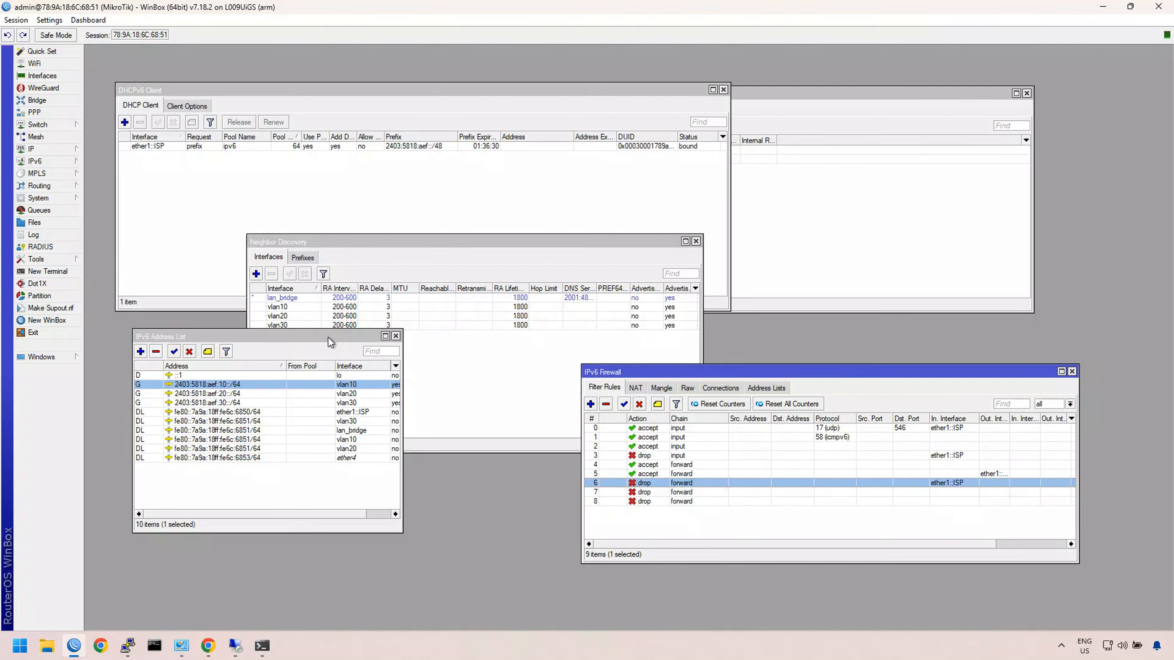
# Step: Move the new USERS-to-MGMT drop rule above the forward drop rule for in-interface ether1::ISP
pyautogui.moveTo(262, 646)
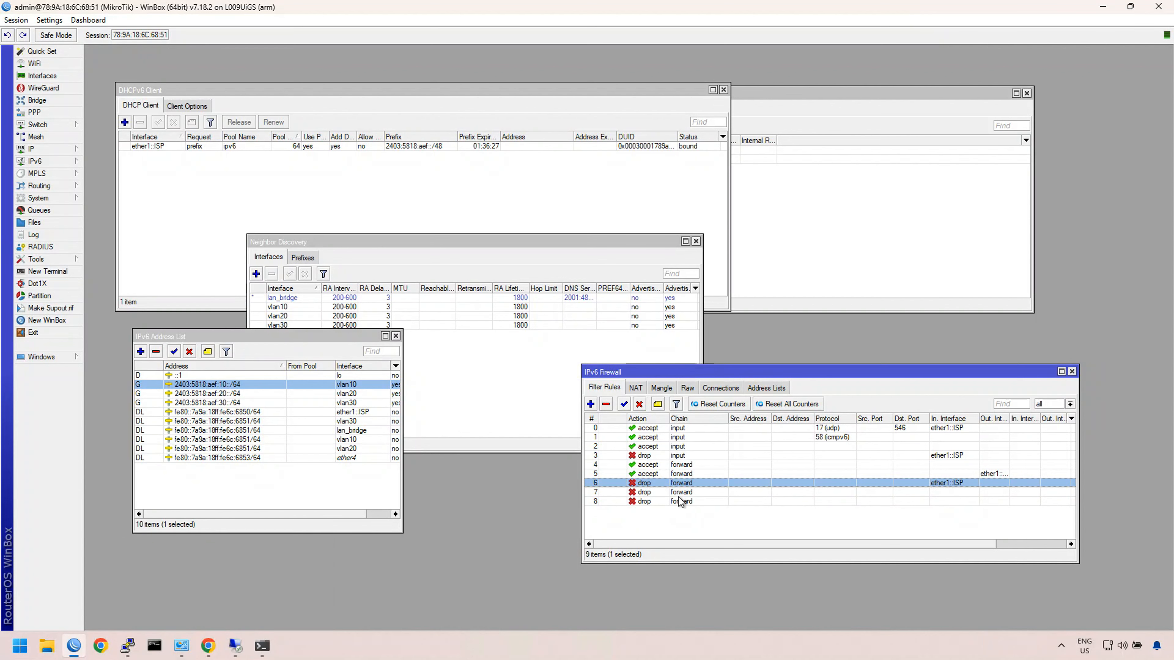
pyautogui.click(659, 501)
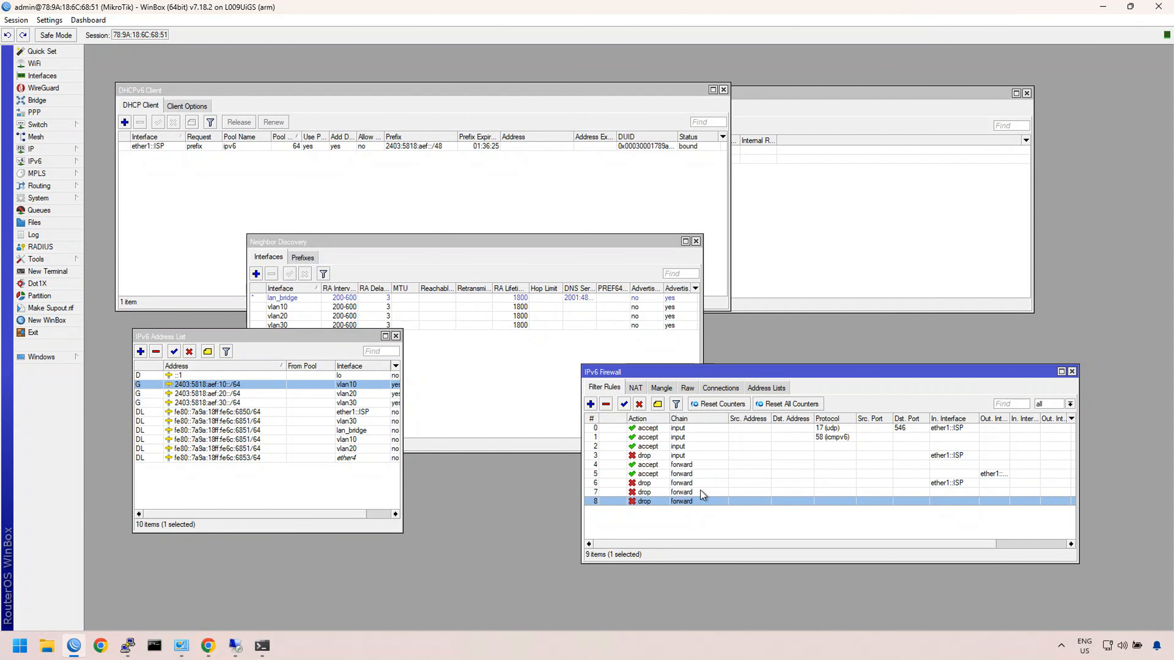
pyautogui.moveTo(722, 546)
pyautogui.mouseDown()
pyautogui.moveTo(774, 545)
pyautogui.moveTo(707, 542)
pyautogui.mouseUp()
pyautogui.doubleClick(662, 502)
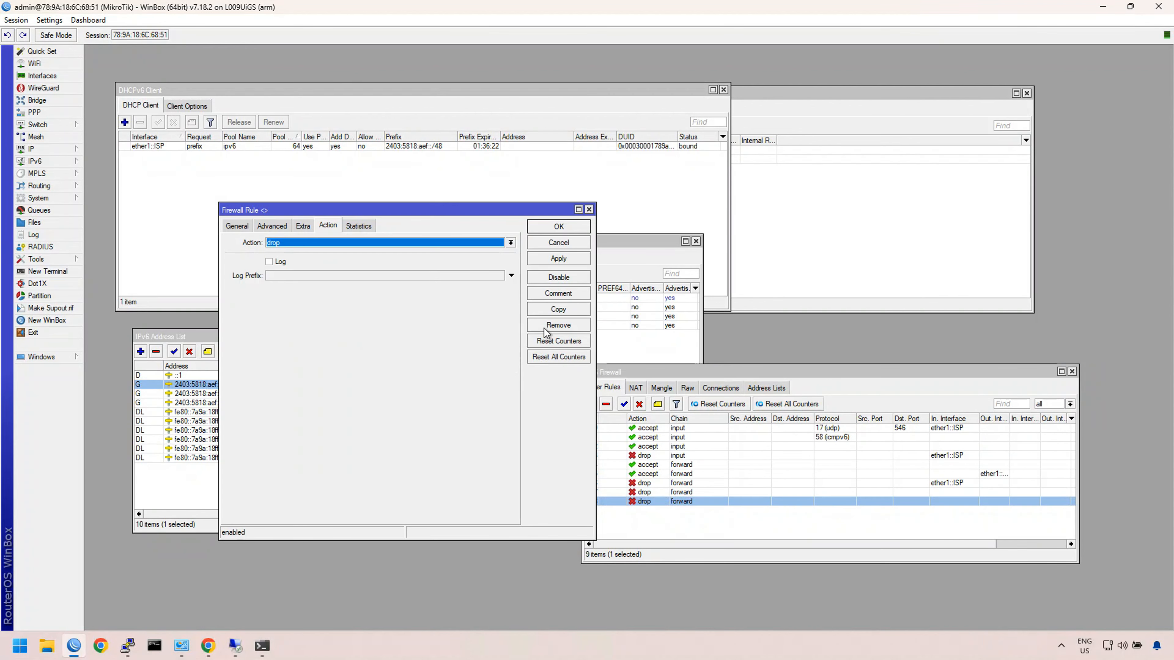
pyautogui.click(580, 208)
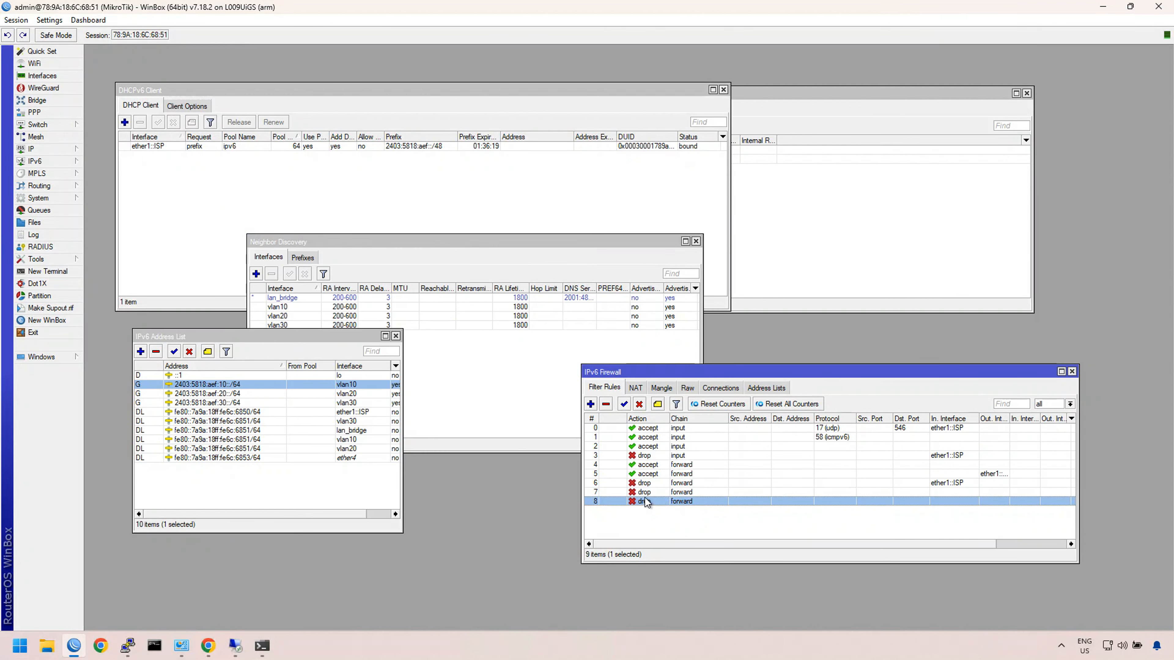
pyautogui.moveTo(644, 501); pyautogui.dragTo(639, 484)
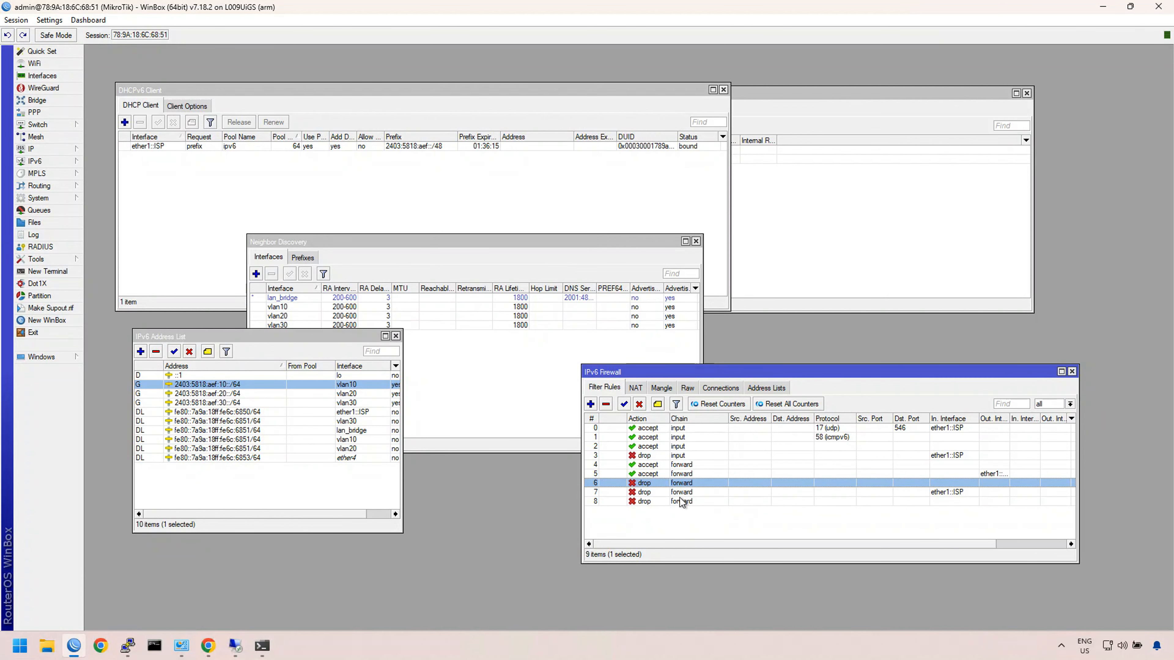
# Step: Check the last forward drop rule, which has no address lists, and delete it
pyautogui.click(654, 501)
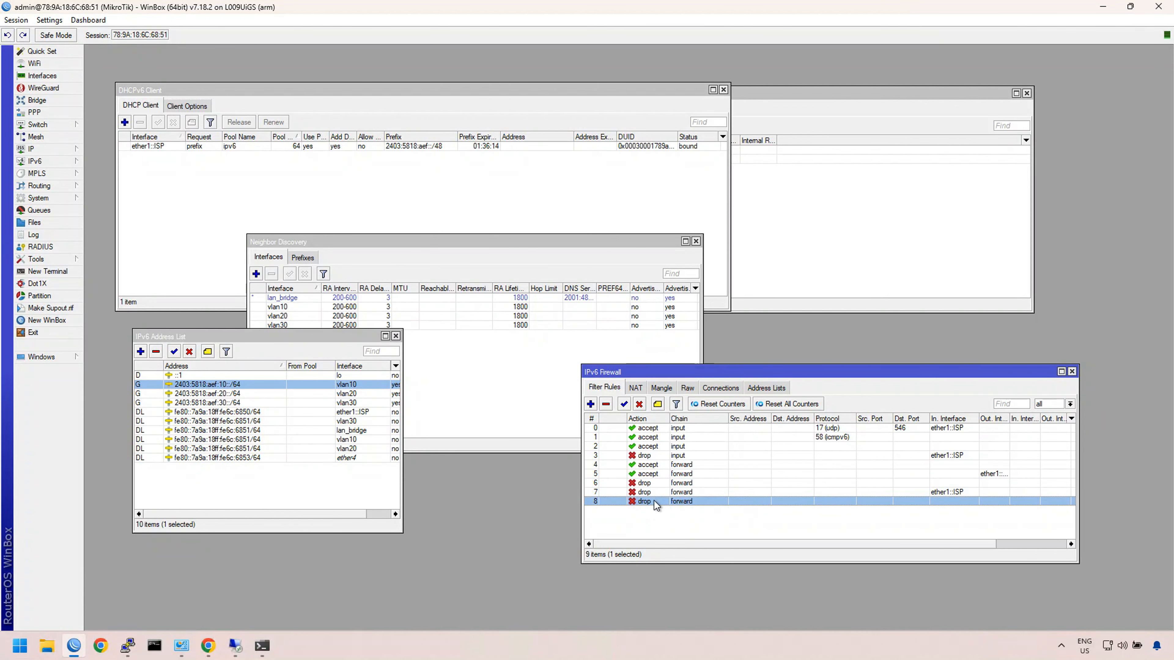
pyautogui.doubleClick(654, 501)
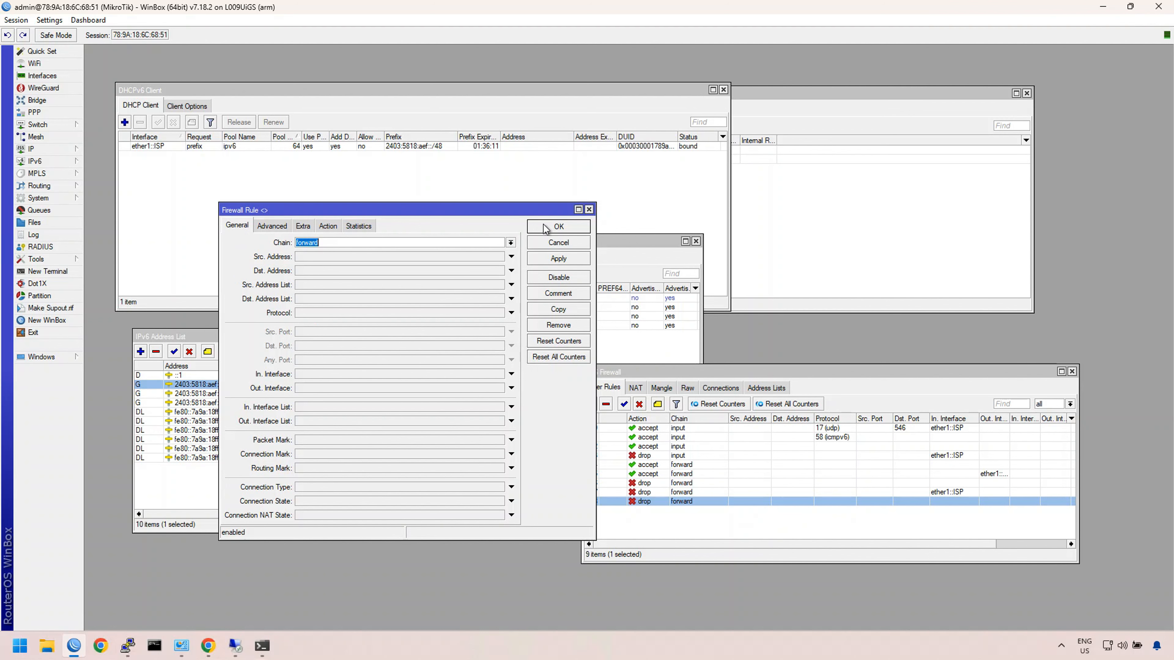
pyautogui.click(587, 211)
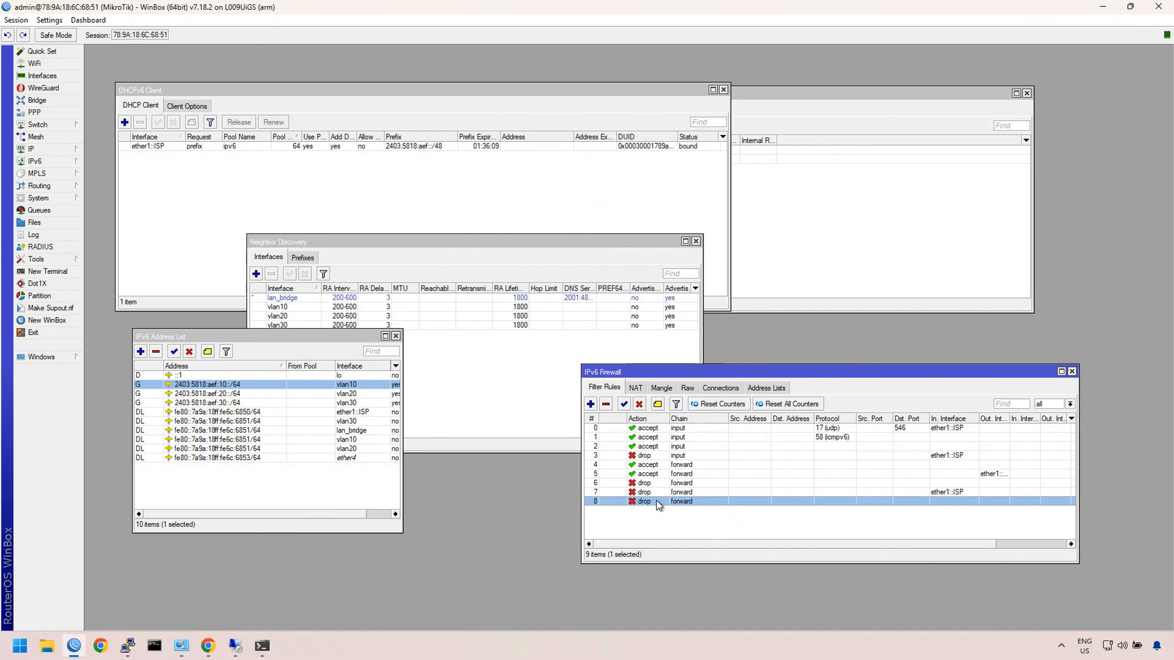
pyautogui.click(606, 403)
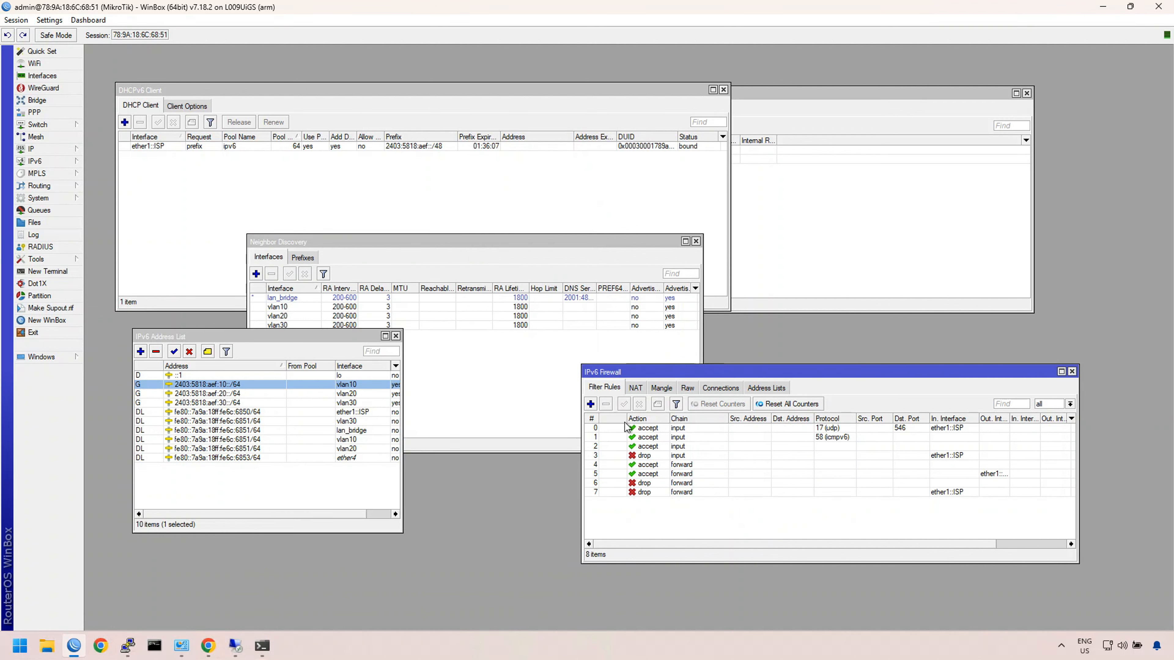
# Step: Review the USERS-to-MGMT drop rule's conditions and action, and disable the rule
pyautogui.doubleClick(693, 483)
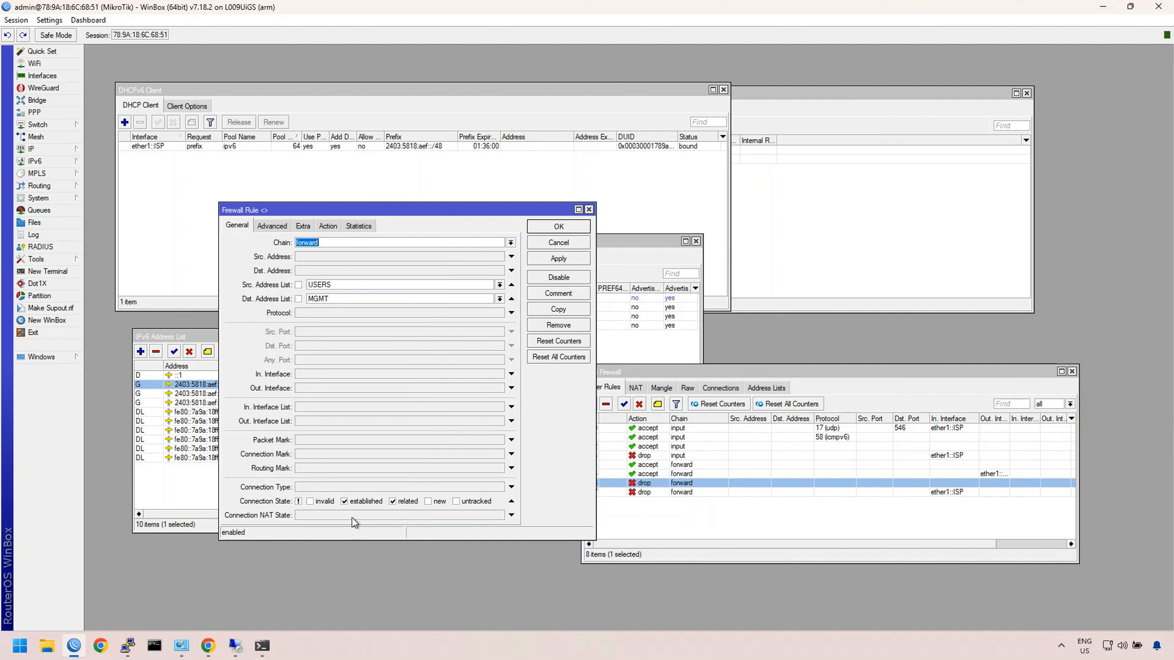
pyautogui.click(326, 226)
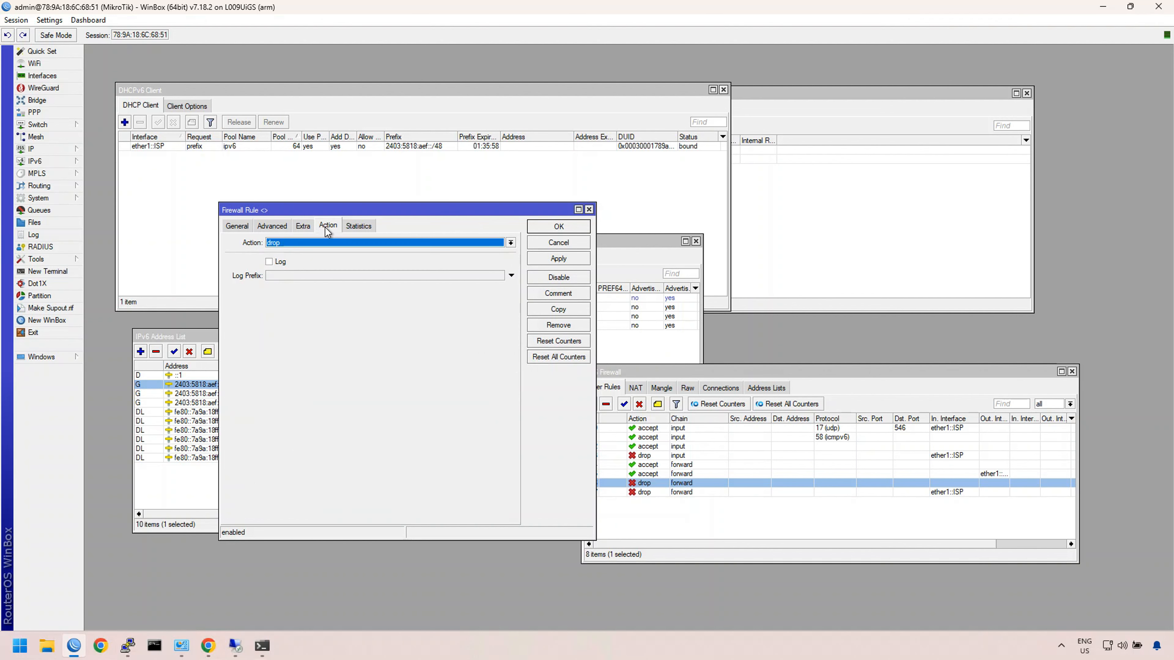
pyautogui.click(556, 226)
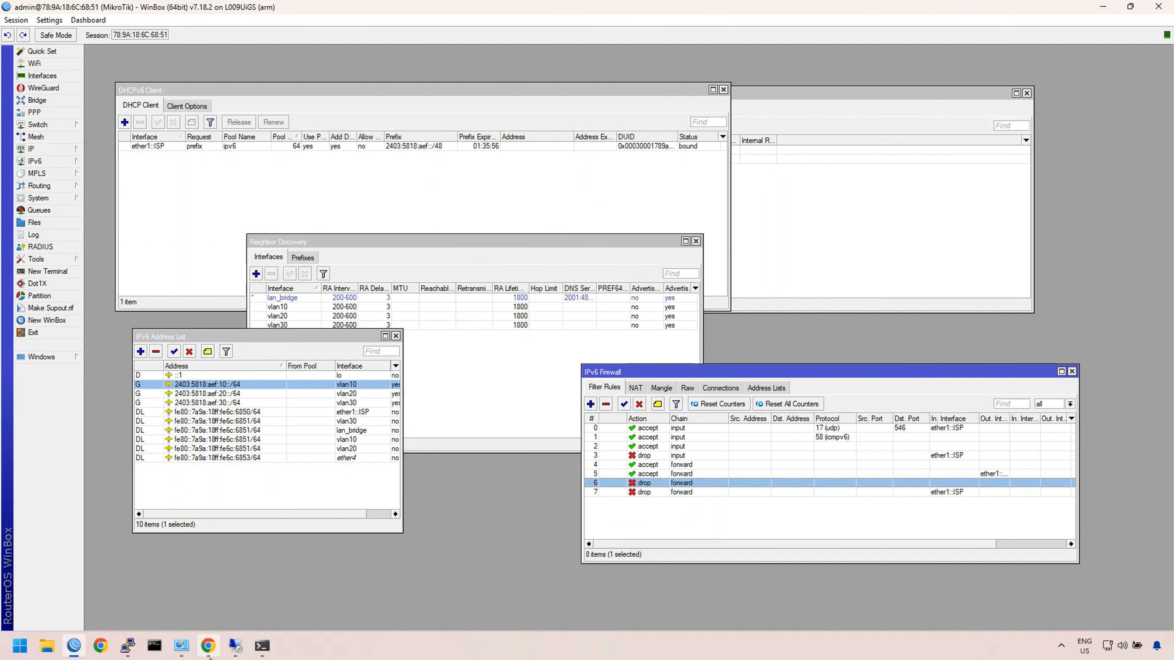
pyautogui.click(640, 408)
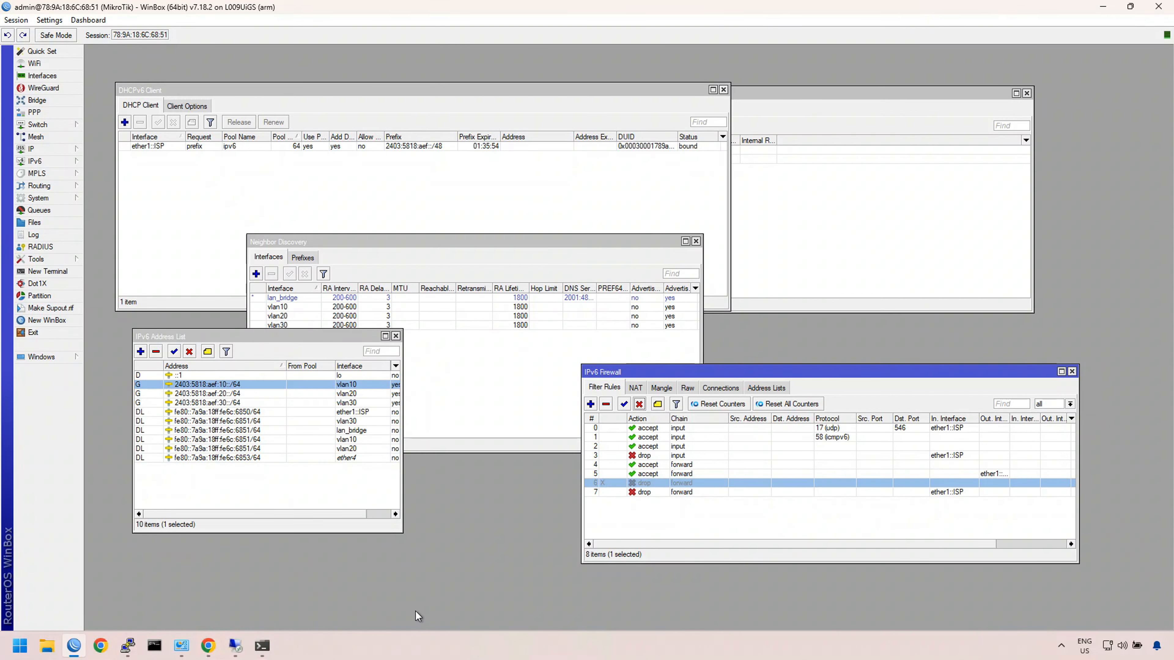
pyautogui.moveTo(260, 649)
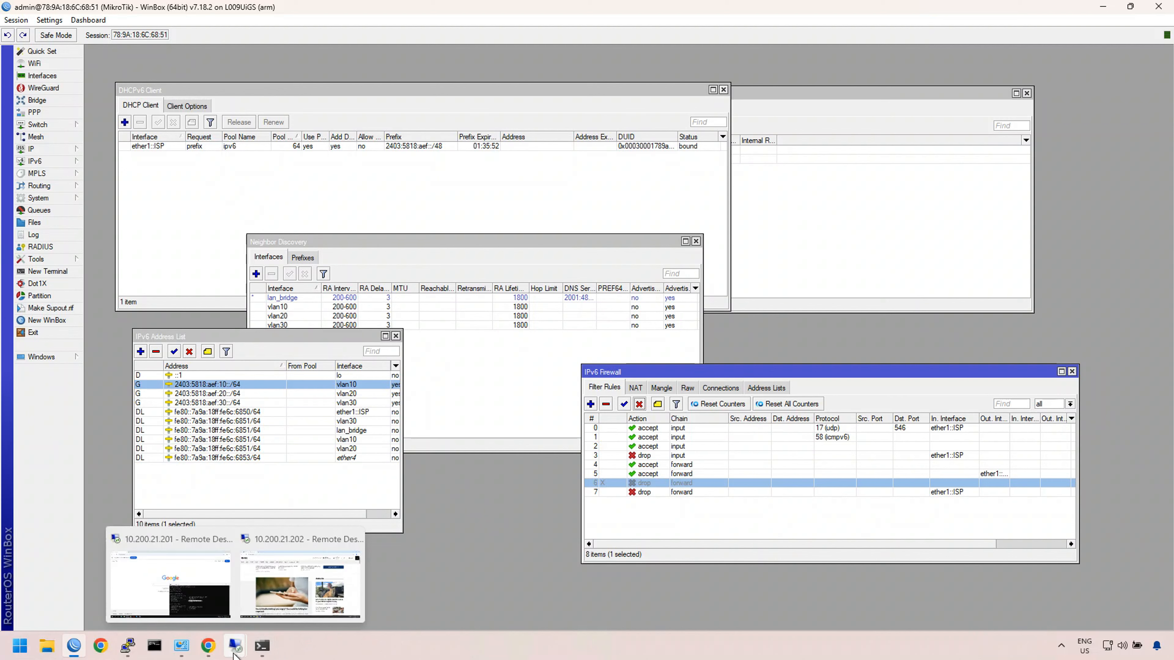
pyautogui.click(212, 602)
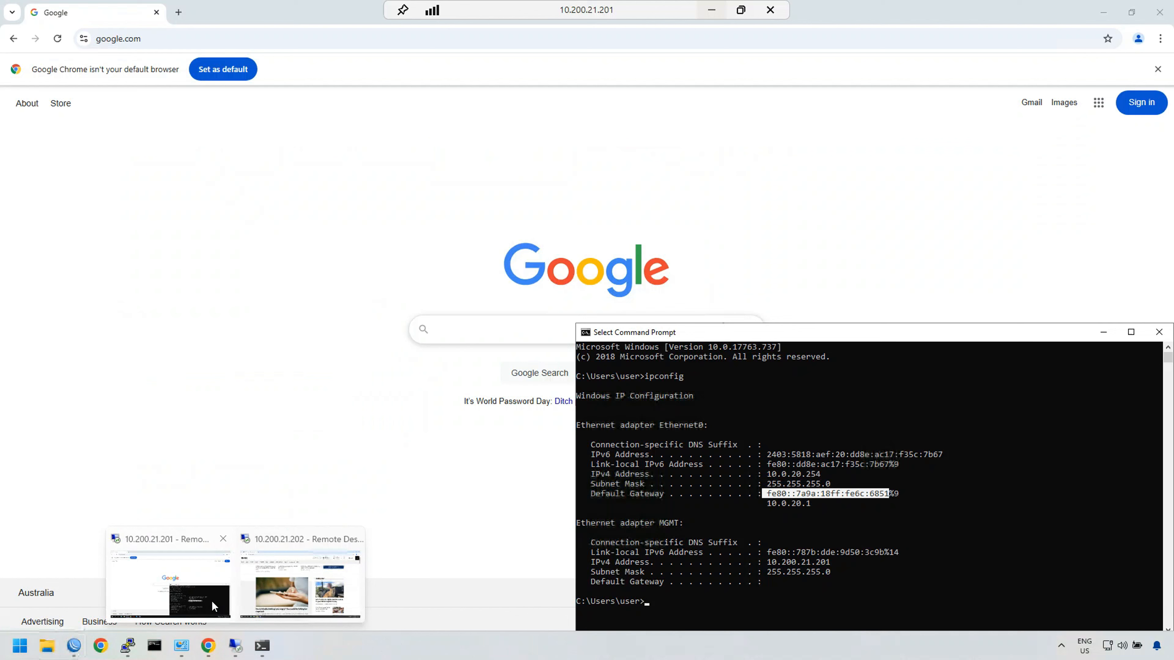
pyautogui.click(709, 619)
pyautogui.click(687, 606)
pyautogui.rightClick(686, 607)
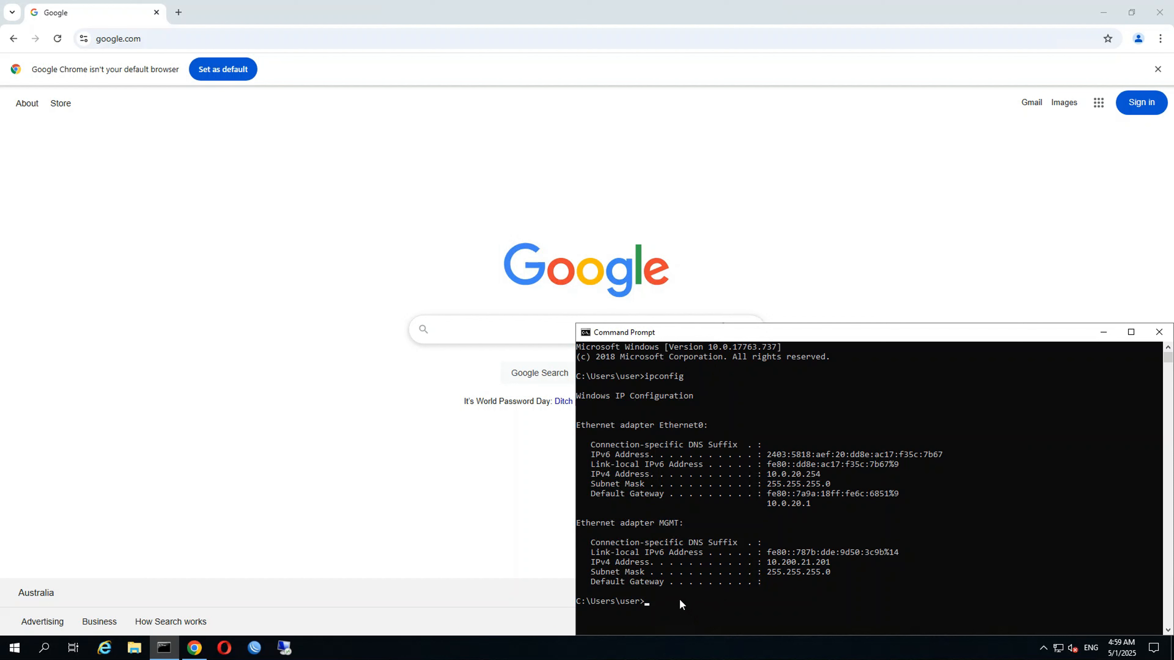
pyautogui.rightClick(687, 602)
pyautogui.press('BackSpace')
pyautogui.press('BackSpace')
pyautogui.press('BackSpace')
pyautogui.press('BackSpace')
pyautogui.press('BackSpace')
pyautogui.press('BackSpace')
pyautogui.press('BackSpace')
pyautogui.press('BackSpace')
pyautogui.press('BackSpace')
pyautogui.press('BackSpace')
pyautogui.press('BackSpace')
pyautogui.press('BackSpace')
pyautogui.press('BackSpace')
pyautogui.press('BackSpace')
pyautogui.press('BackSpace')
pyautogui.press('BackSpace')
pyautogui.press('BackSpace')
pyautogui.press('BackSpace')
pyautogui.press('BackSpace')
pyautogui.moveTo(848, 4)
pyautogui.click(712, 10)
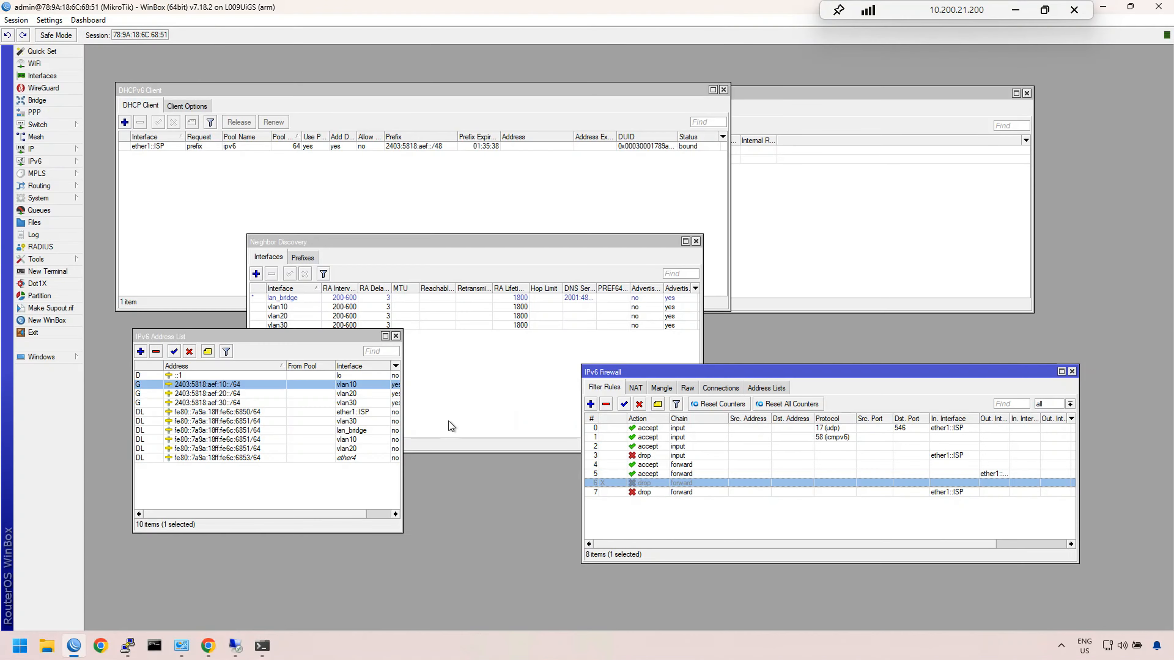
# Step: Switch to the local Command Prompt and copy the Ethernet adapter's IPv6 address from the ipconfig output
pyautogui.click(262, 646)
pyautogui.click(383, 269)
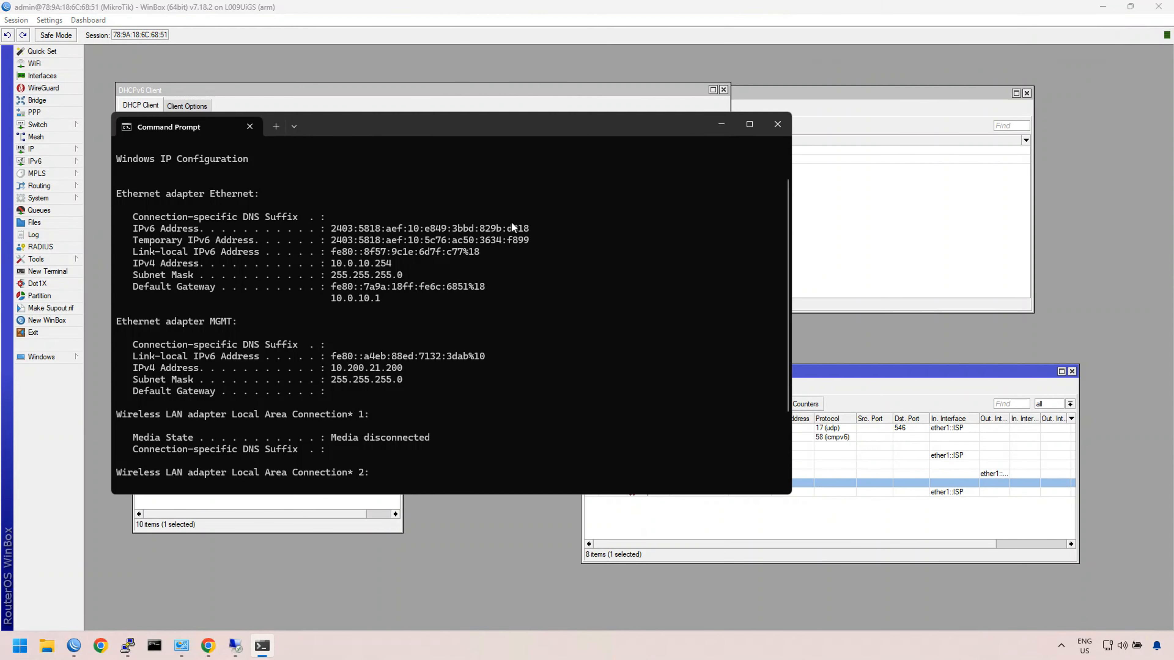
pyautogui.moveTo(527, 226); pyautogui.dragTo(373, 227)
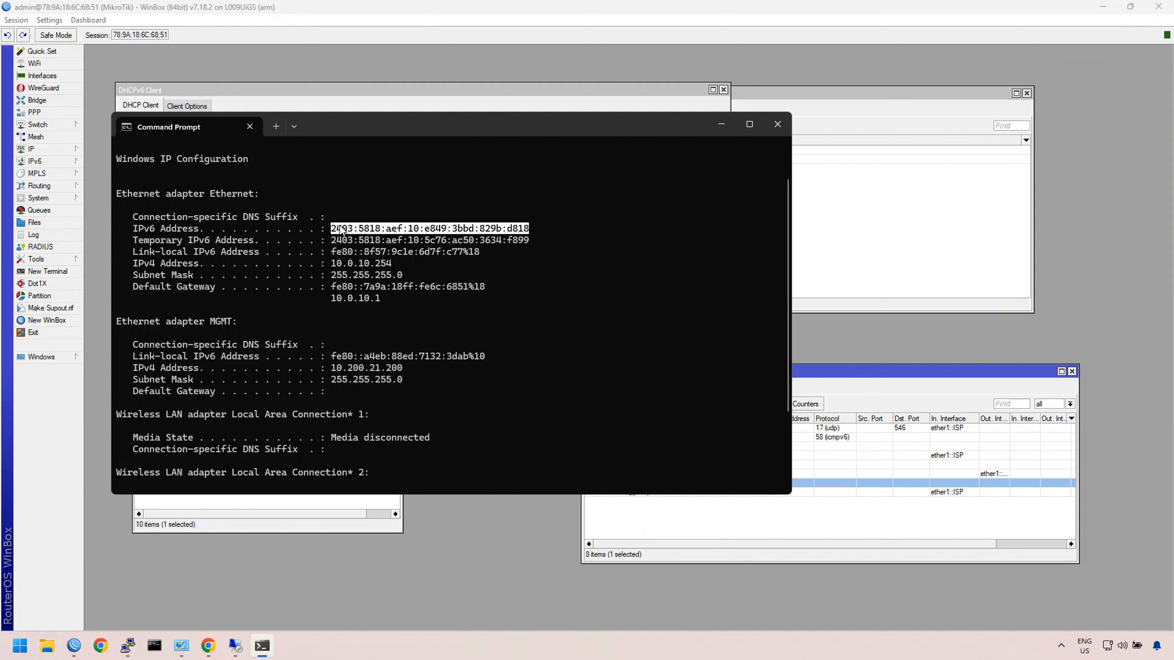
pyautogui.click(360, 241)
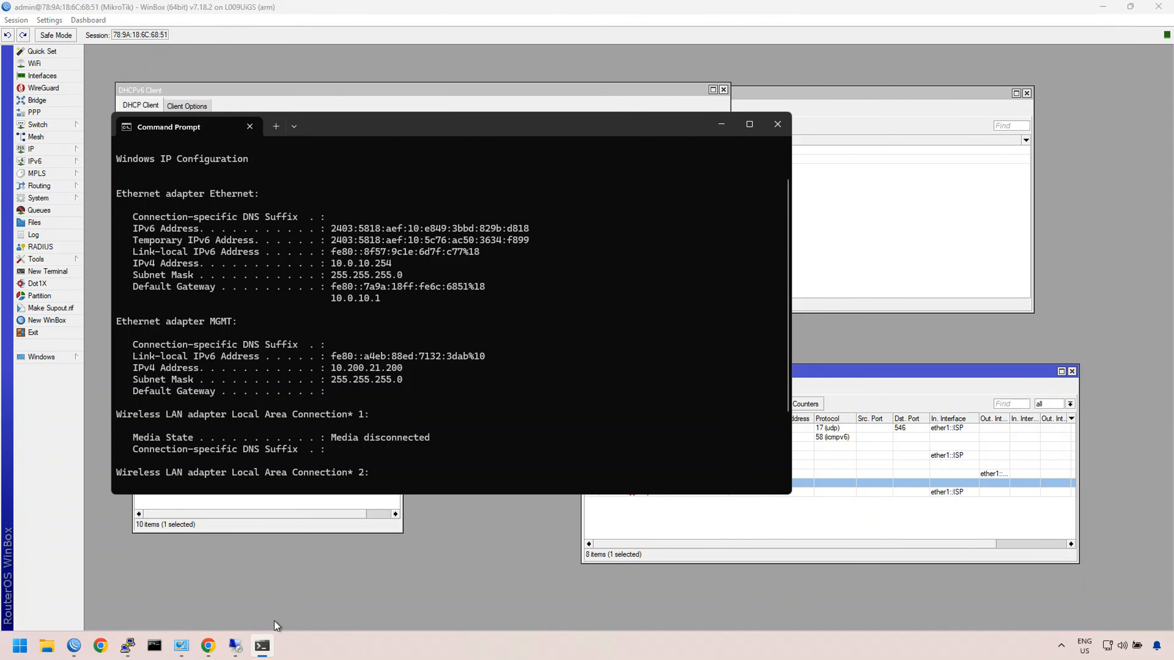
# Step: Switch to the 10.200.21.201 remote session and ping 2403:5818:aef:10:e849:3bbd:829b:d818 from its Command Prompt
pyautogui.moveTo(235, 653)
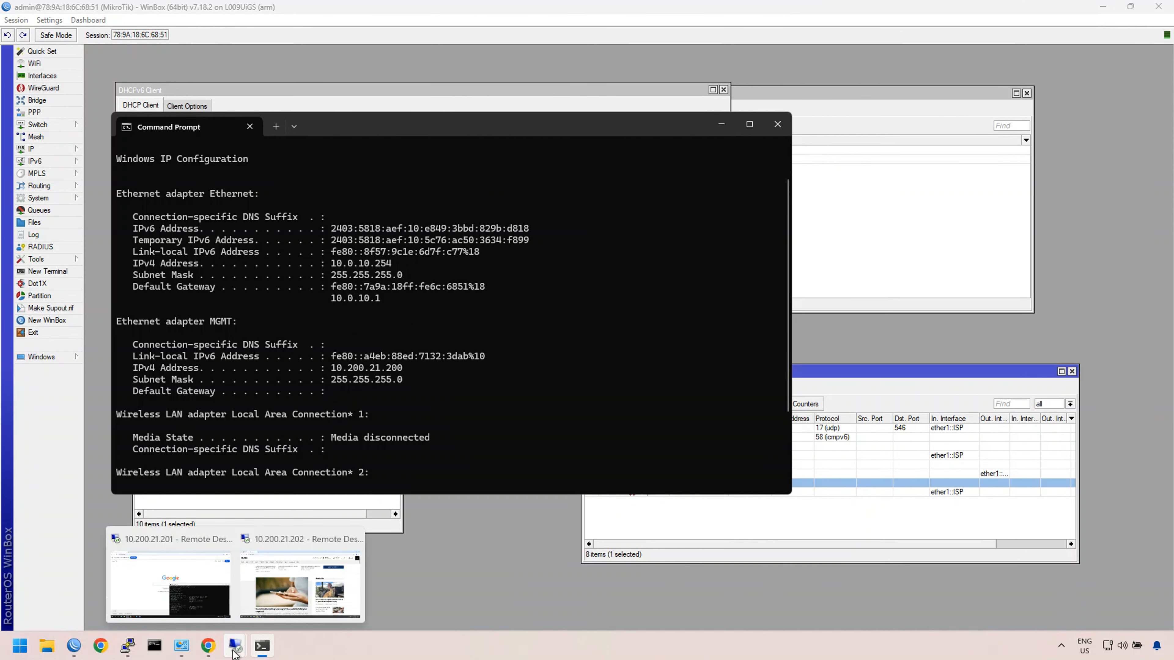
pyautogui.click(191, 606)
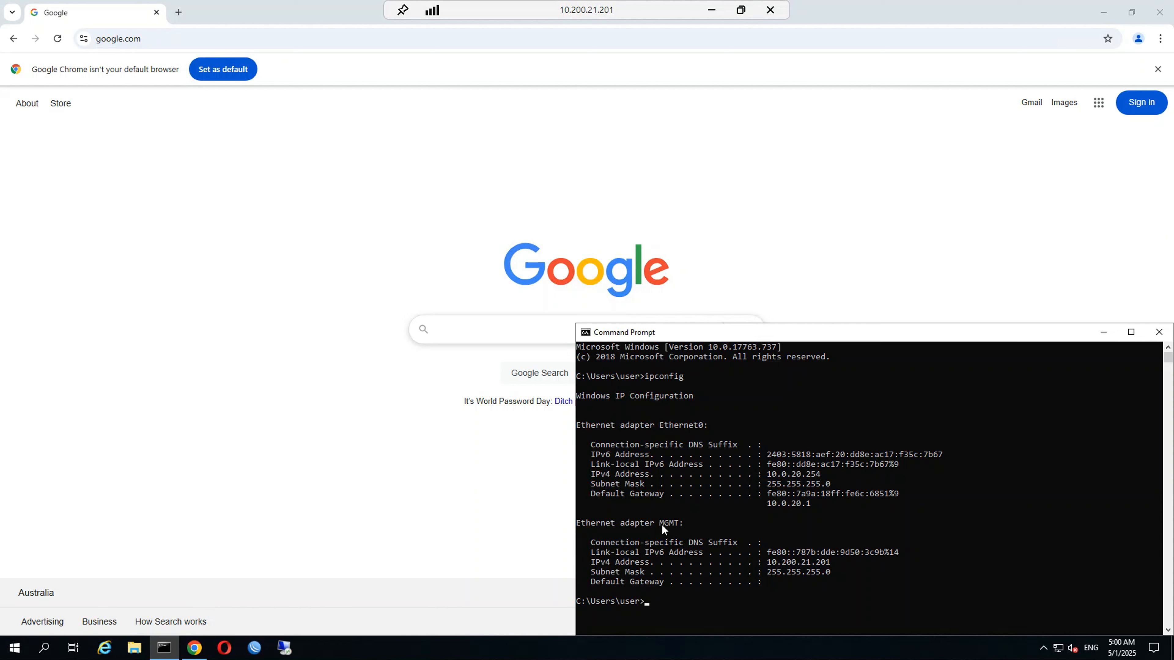
pyautogui.write('ping')
pyautogui.write('2403:5818:aef:10:e849:3bbd:829b:d818')
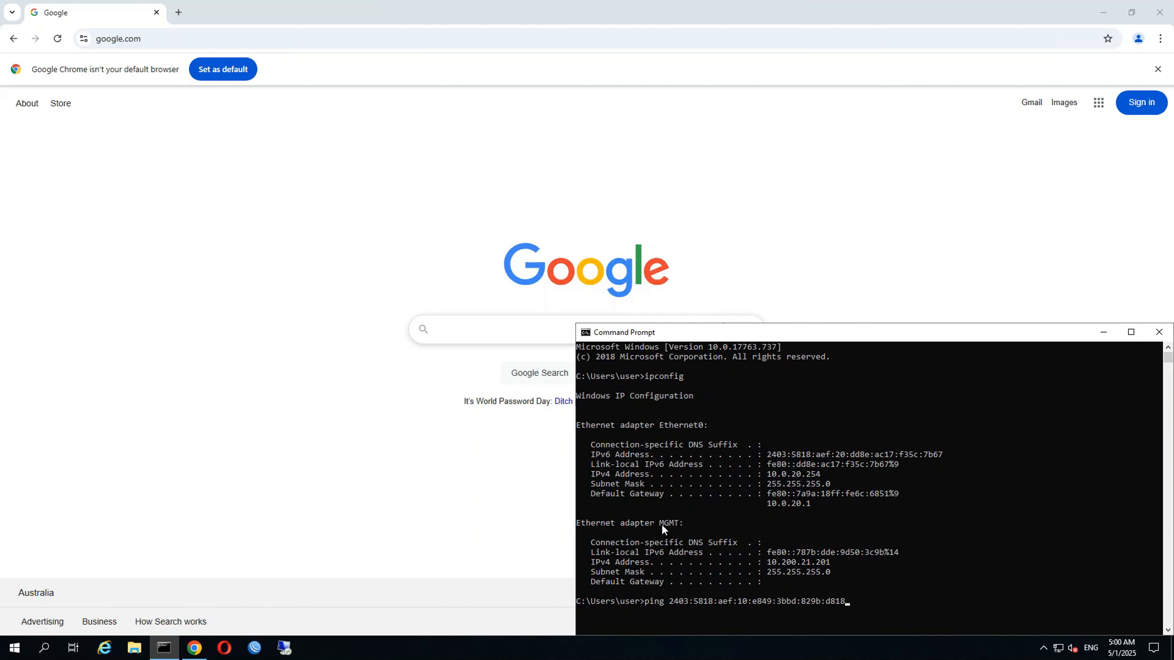
pyautogui.press('Return')
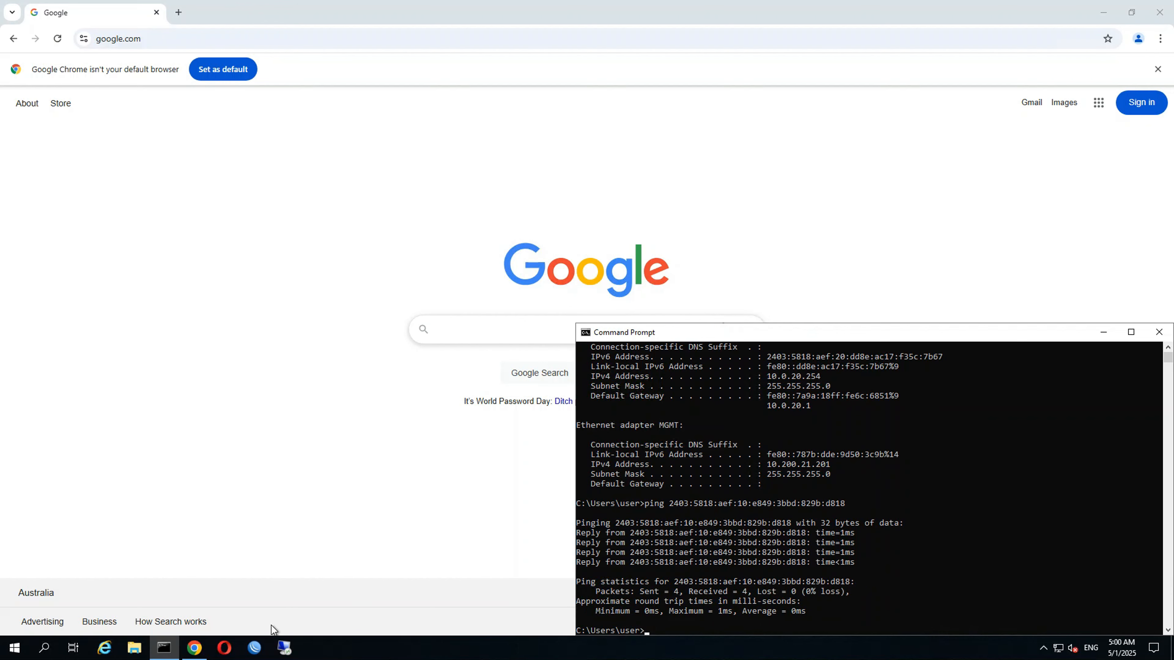
# Step: Switch back to the local WinBox window and re-enable the USERS-to-MGMT drop rule in the IPv6 firewall
pyautogui.moveTo(767, 1)
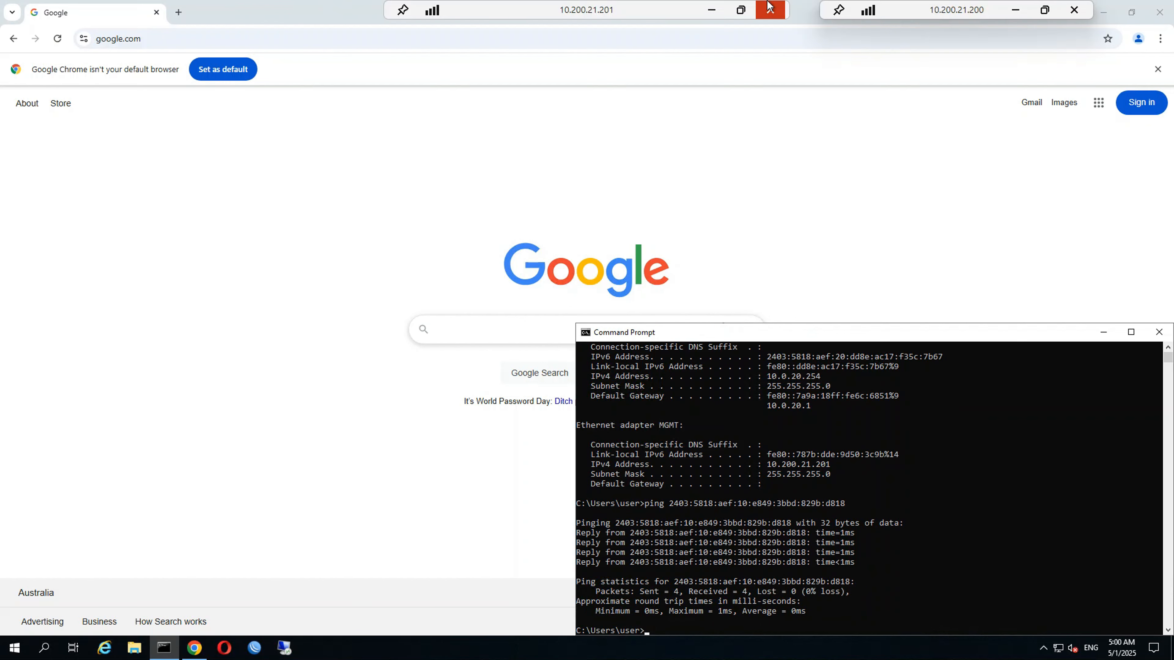
pyautogui.click(712, 9)
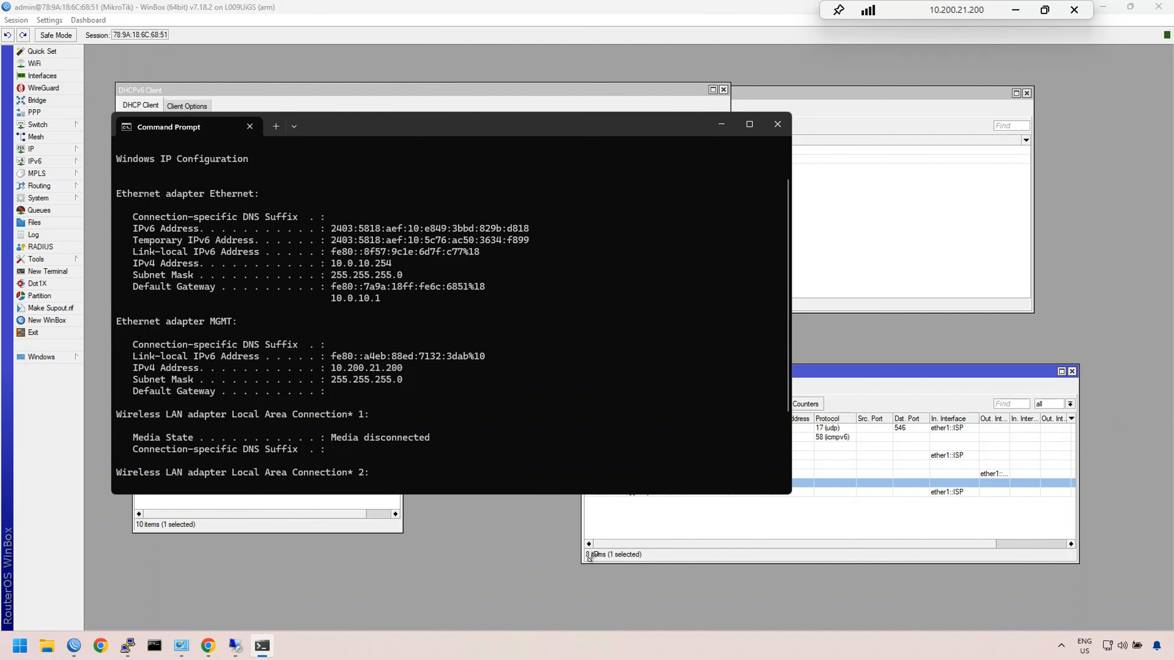
pyautogui.click(533, 554)
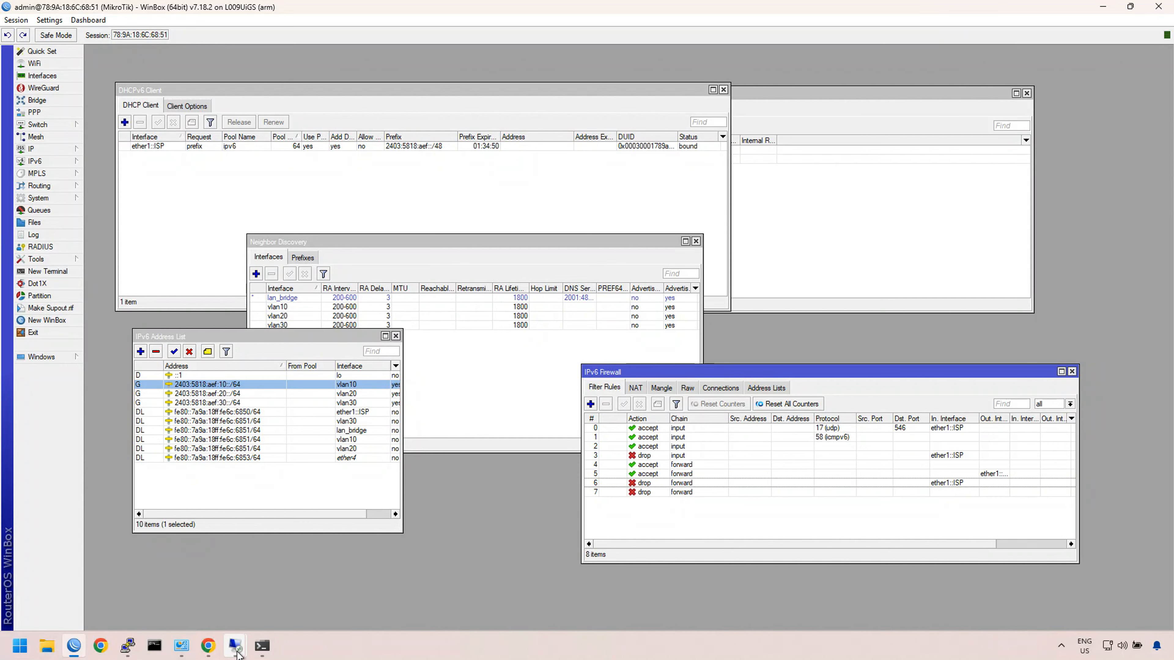
# Step: Return to the 10.200.21.201 remote session, repeat the ping to 2403:5818:aef:10:e849:3bbd:829b:d818, and stop it before it finishes
pyautogui.moveTo(235, 647)
pyautogui.click(202, 588)
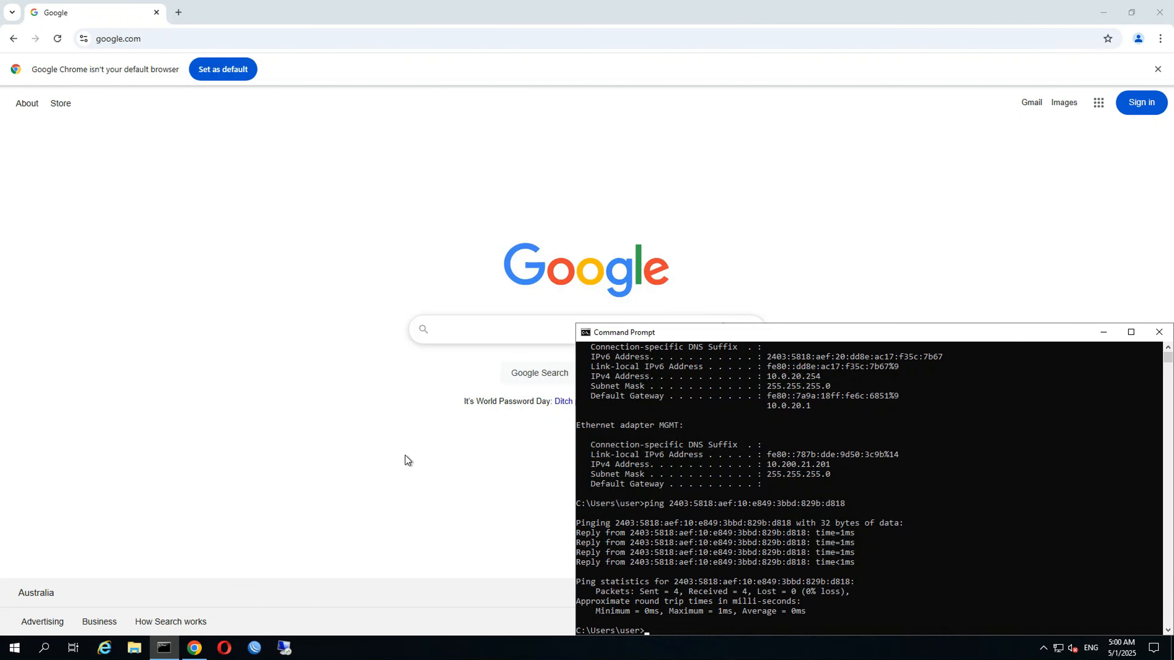
pyautogui.press('Up')
pyautogui.press('Up')
pyautogui.press('Up')
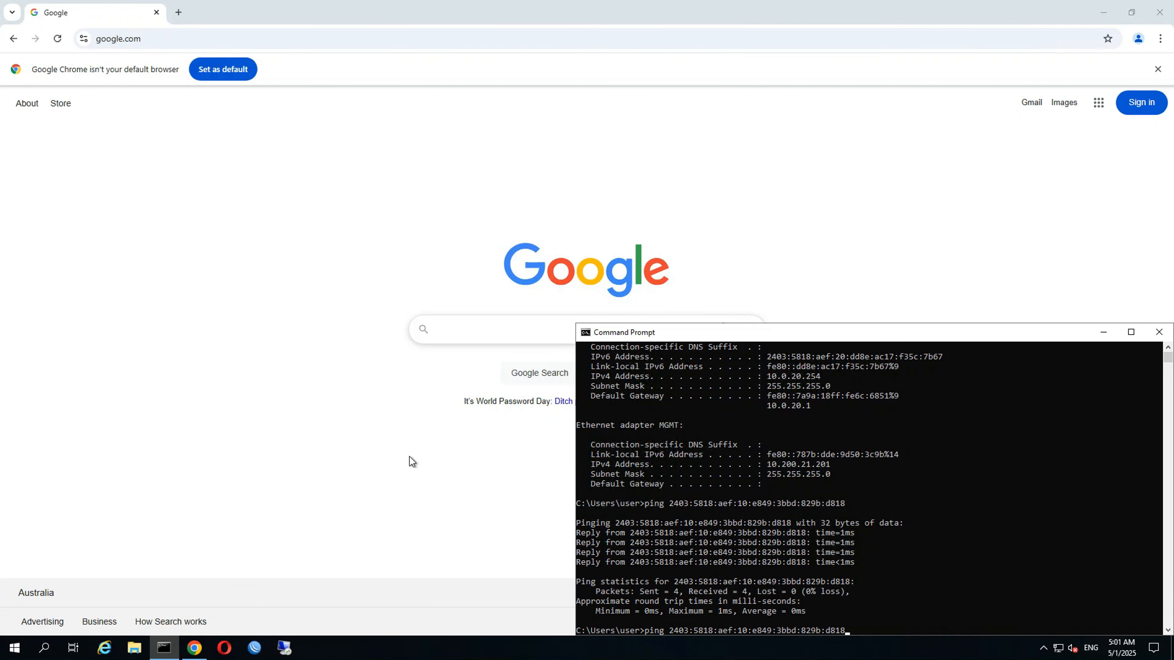
pyautogui.press('Return')
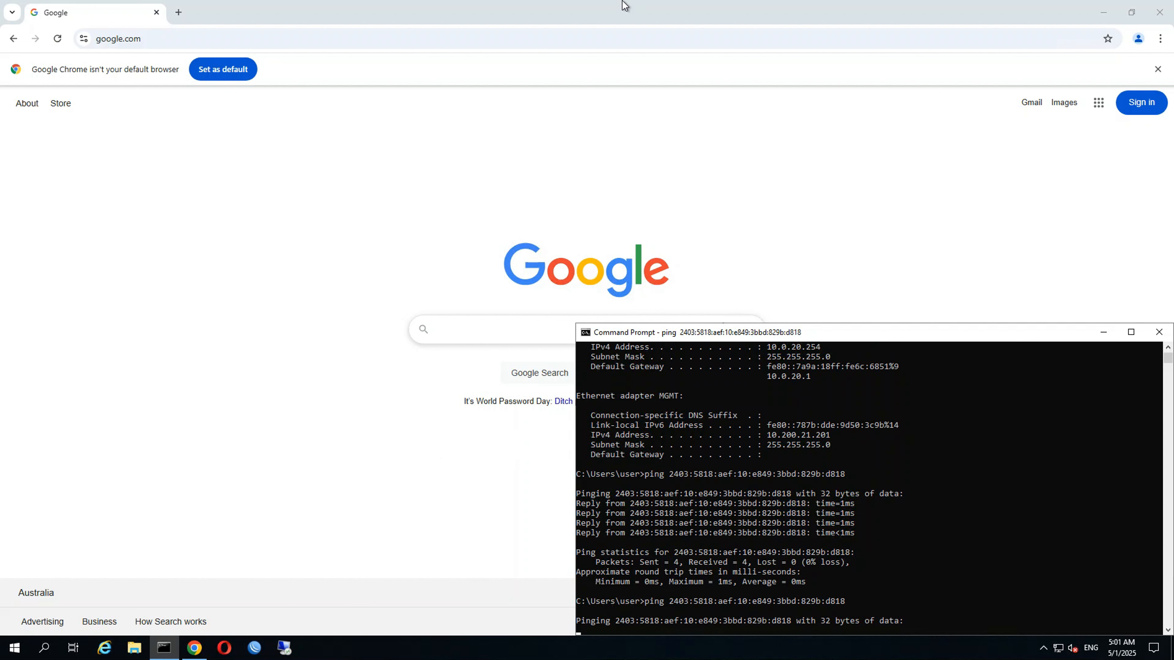
pyautogui.click(710, 10)
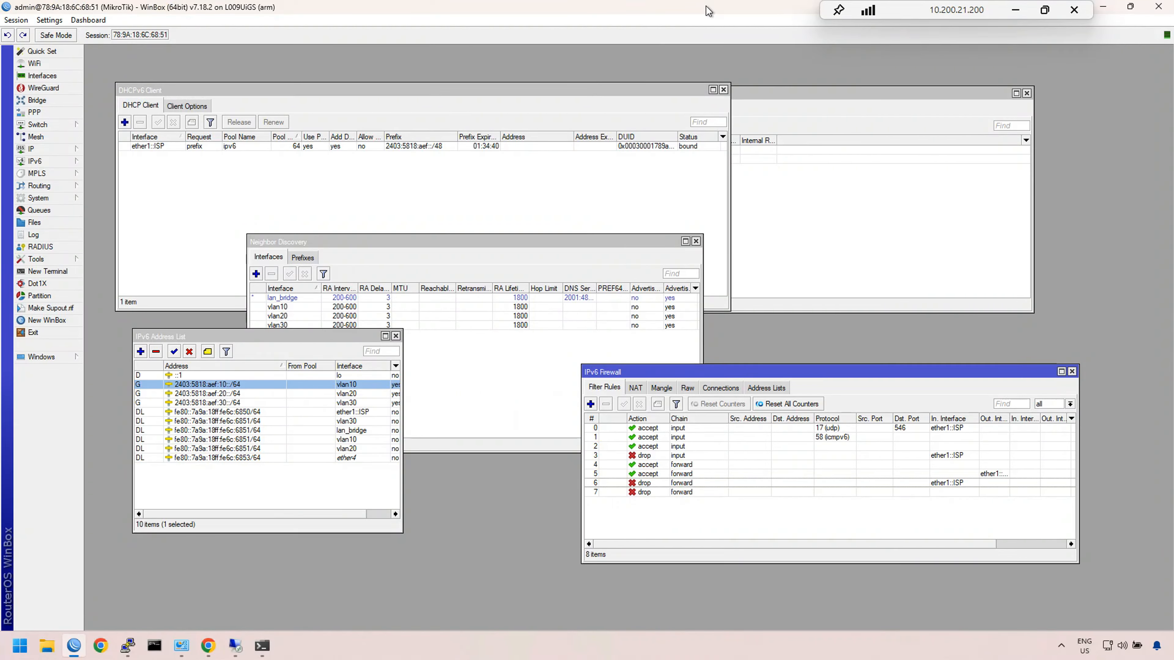
pyautogui.moveTo(235, 646)
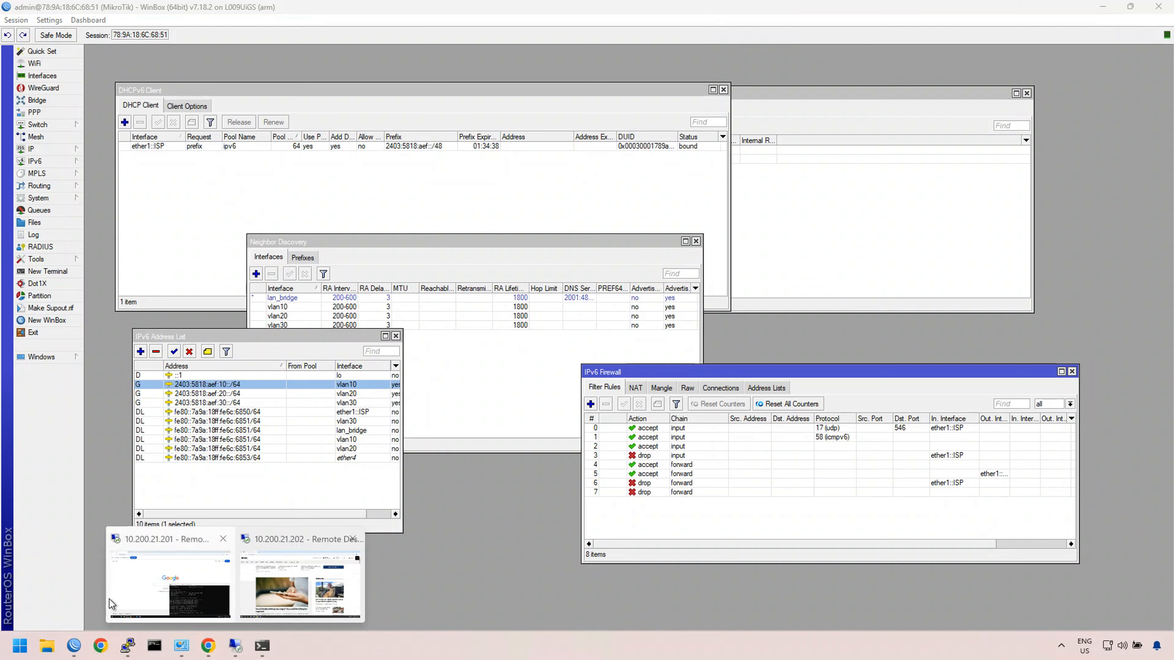
pyautogui.click(174, 591)
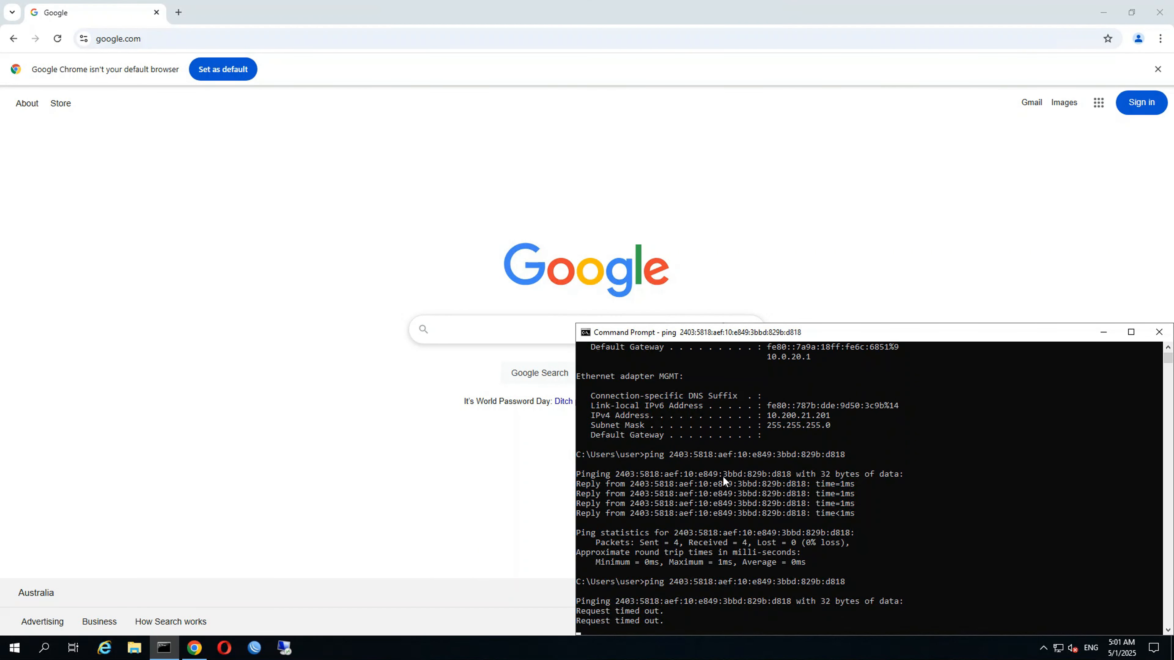
pyautogui.hotkey('ctrl', 'c')
# Step: Copy the Ethernet0 adapter's IPv6 address from the ipconfig output in the remote Command Prompt
pyautogui.scroll(6, 723, 476)
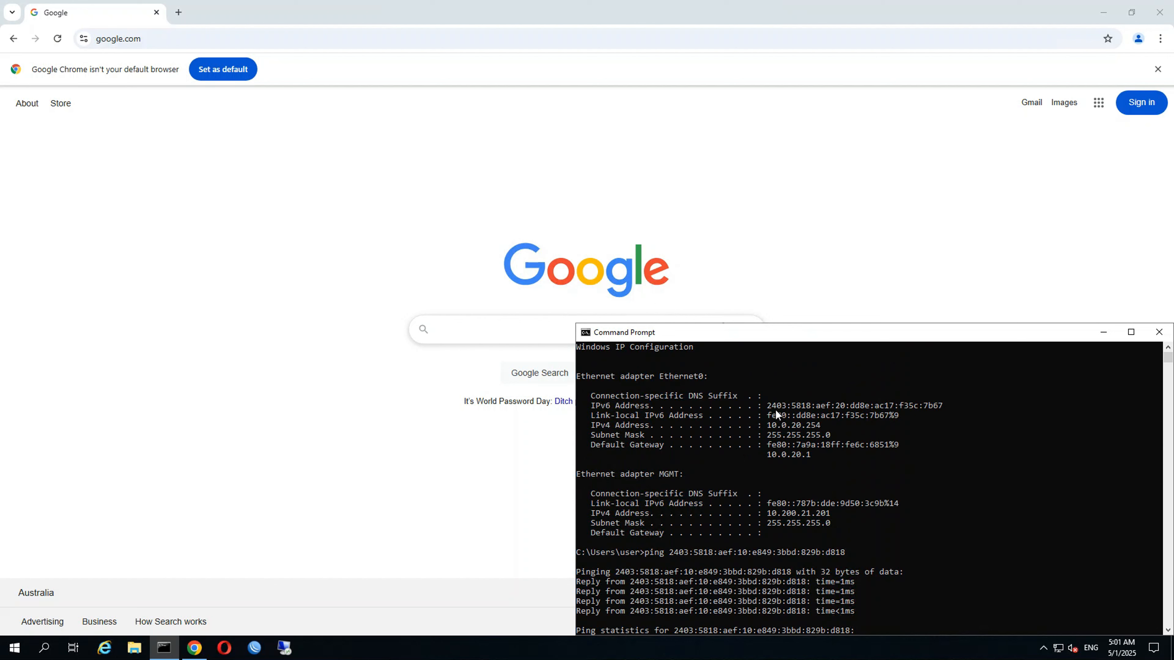
pyautogui.moveTo(768, 404); pyautogui.dragTo(941, 407)
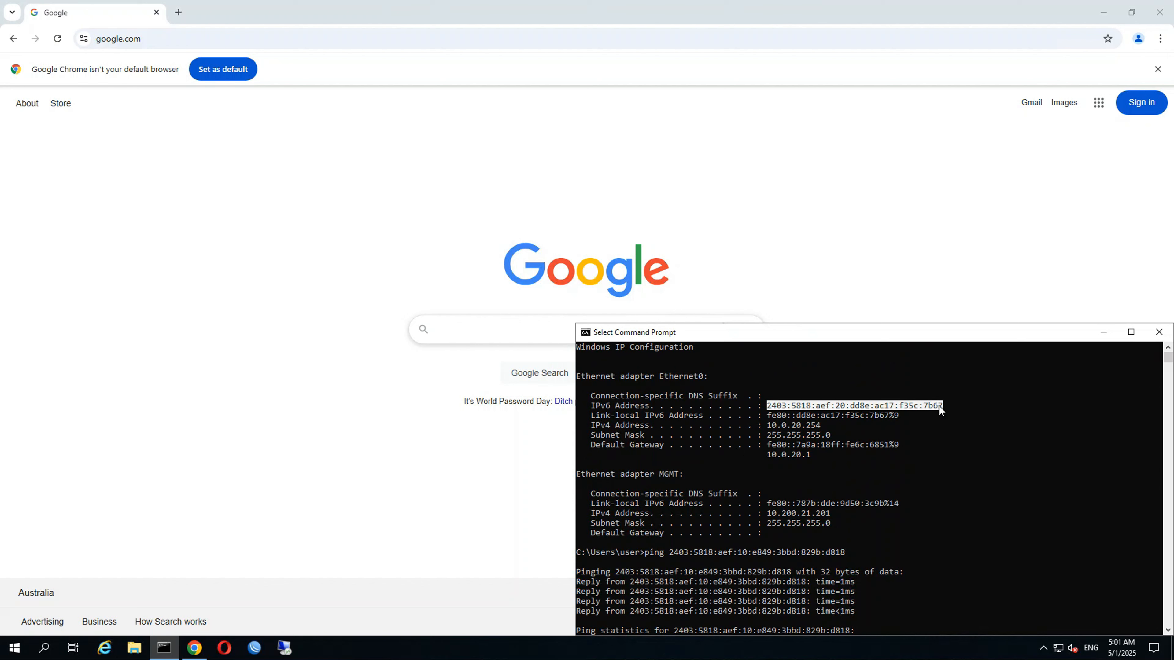
pyautogui.rightClick(933, 407)
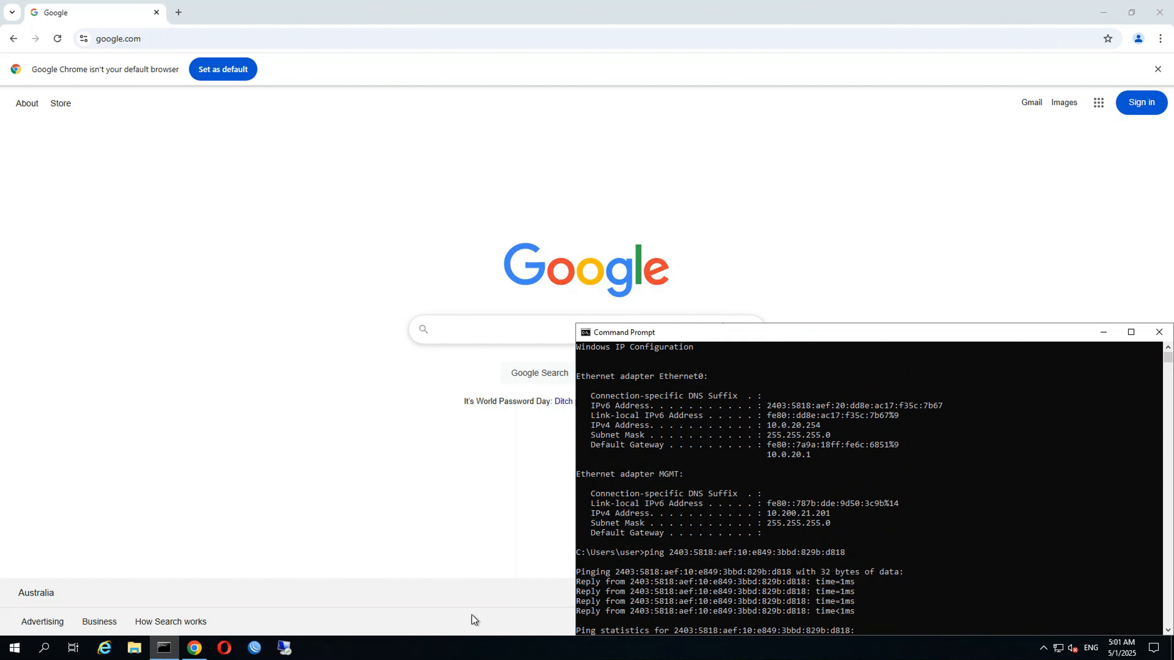
# Step: Switch to the local Command Prompt and ping the copied address 2403:5818:aef:20:dd8e:ac17:f35c:7b67
pyautogui.moveTo(590, 3)
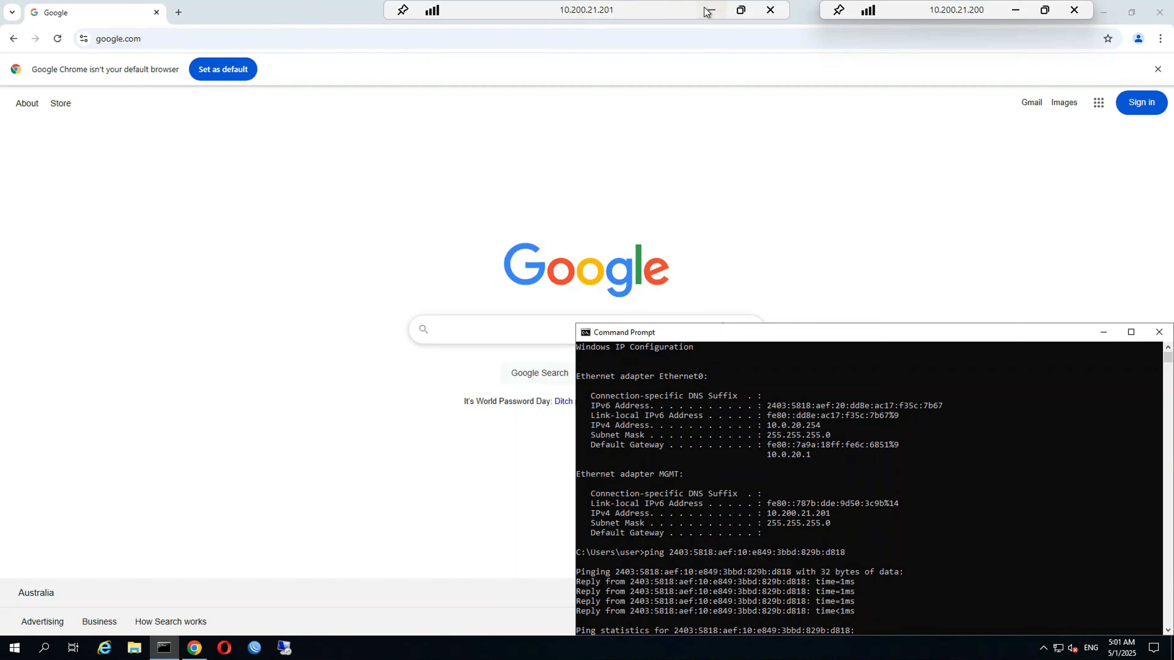
pyautogui.click(711, 10)
pyautogui.click(263, 647)
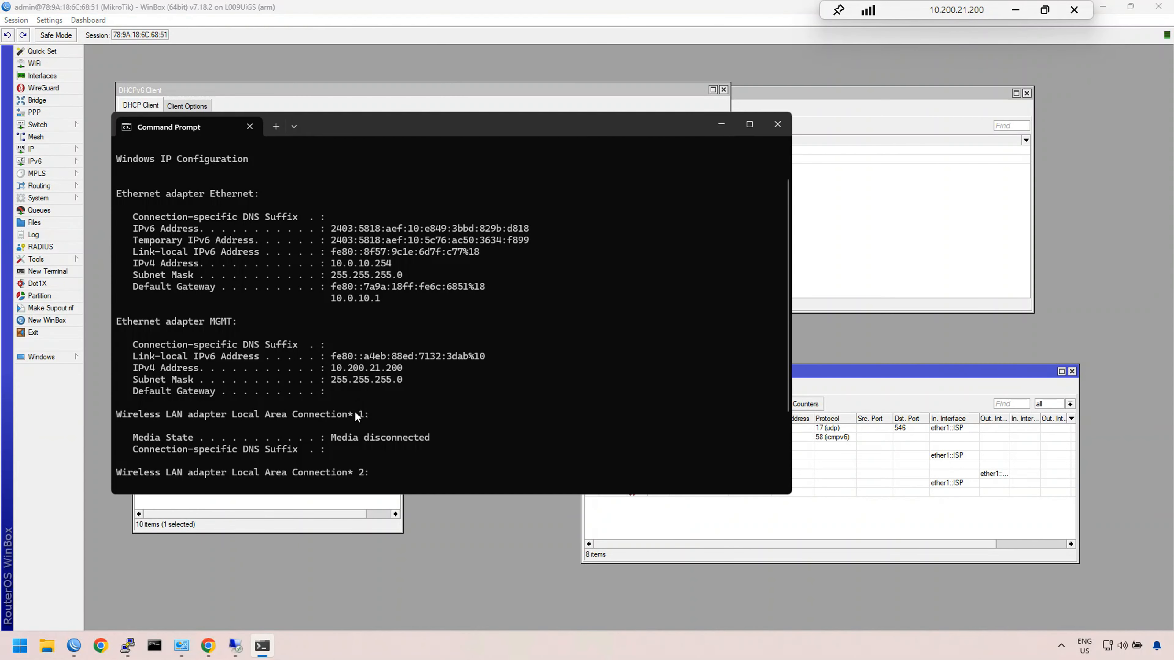
pyautogui.scroll(-2, 354, 412)
pyautogui.scroll(-1, 353, 425)
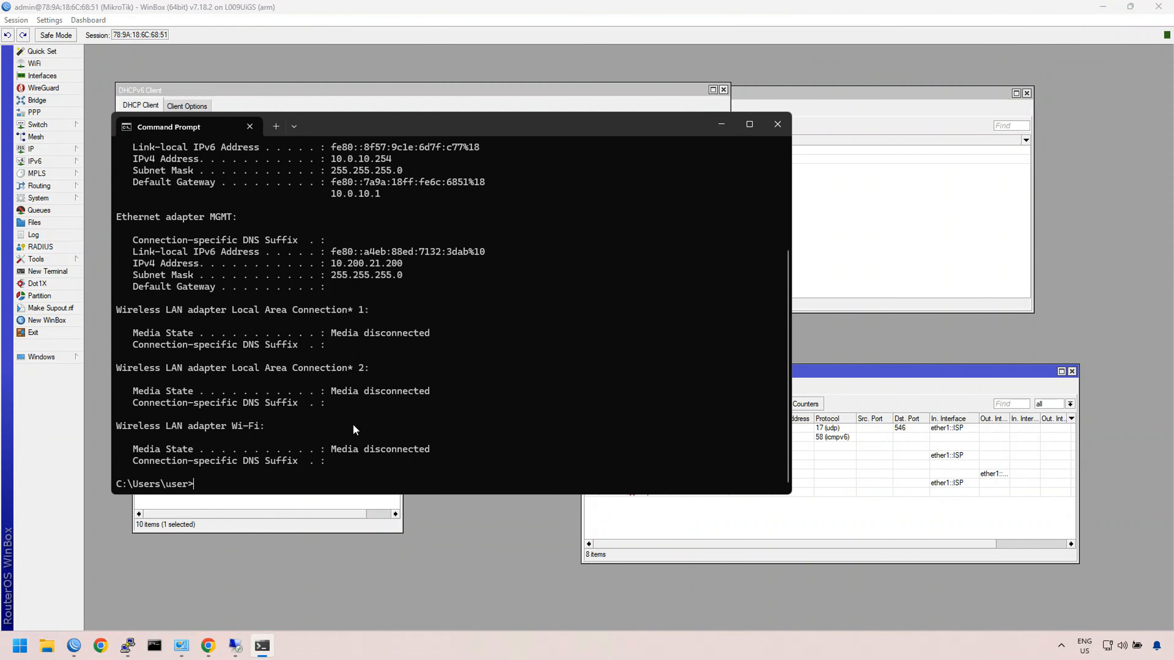
pyautogui.write('ping')
pyautogui.hotkey('ctrl', 'v')
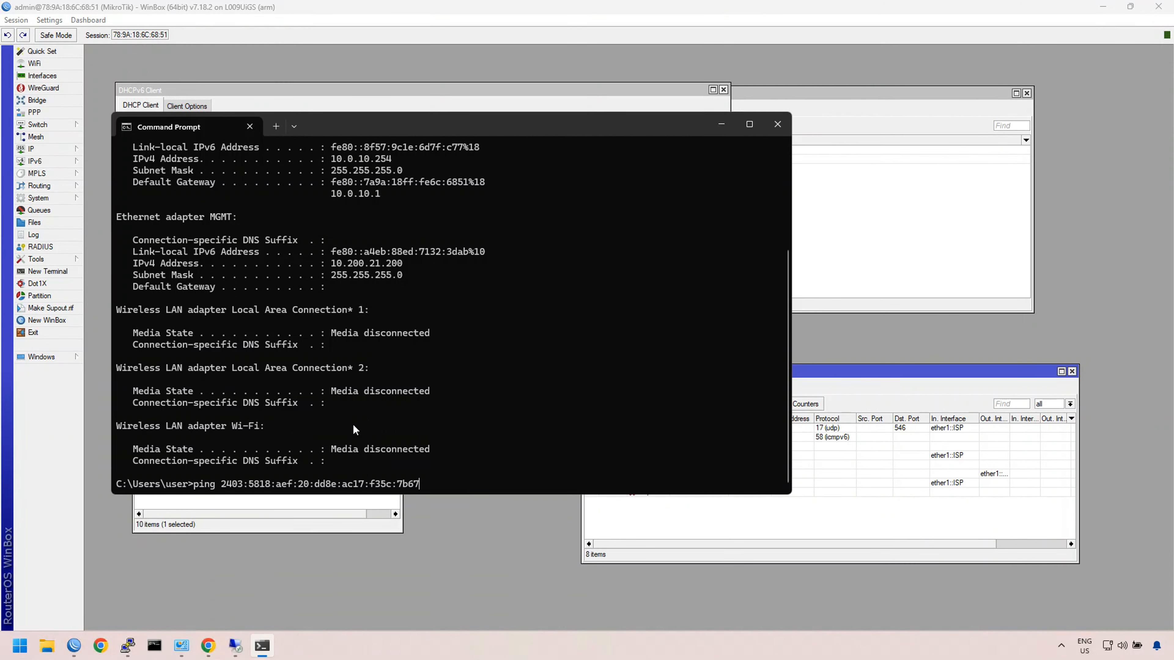
pyautogui.press('Return')
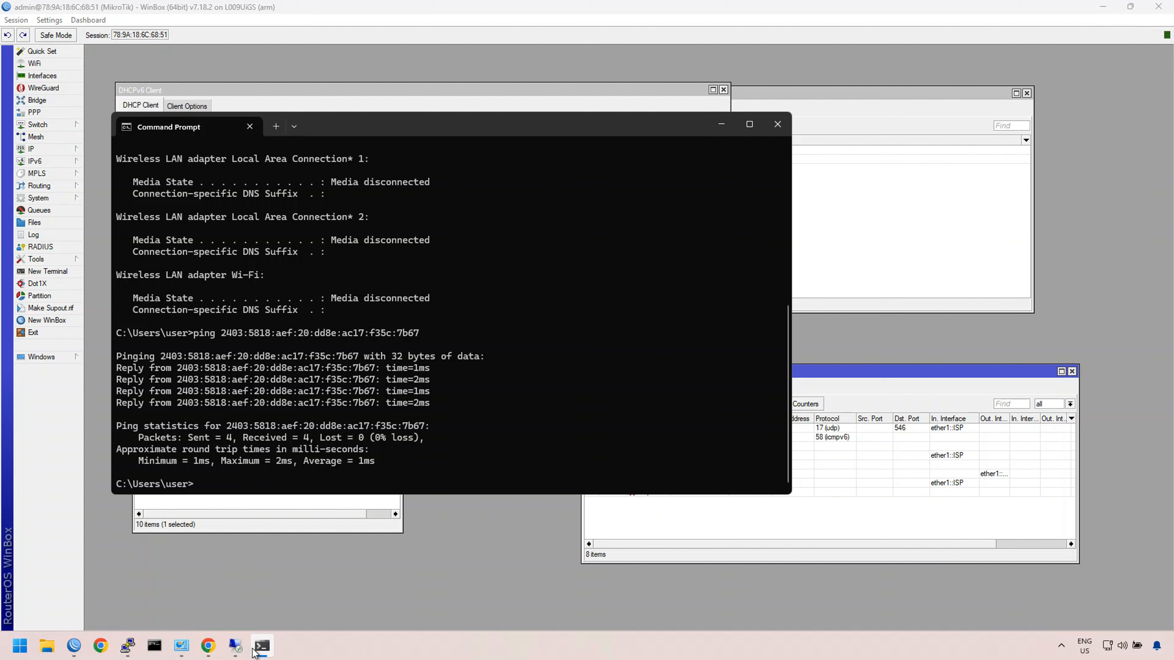
# Step: Return to WinBox and reposition the IPv6 Firewall and IPv6 Address List windows in the workspace
pyautogui.moveTo(259, 647)
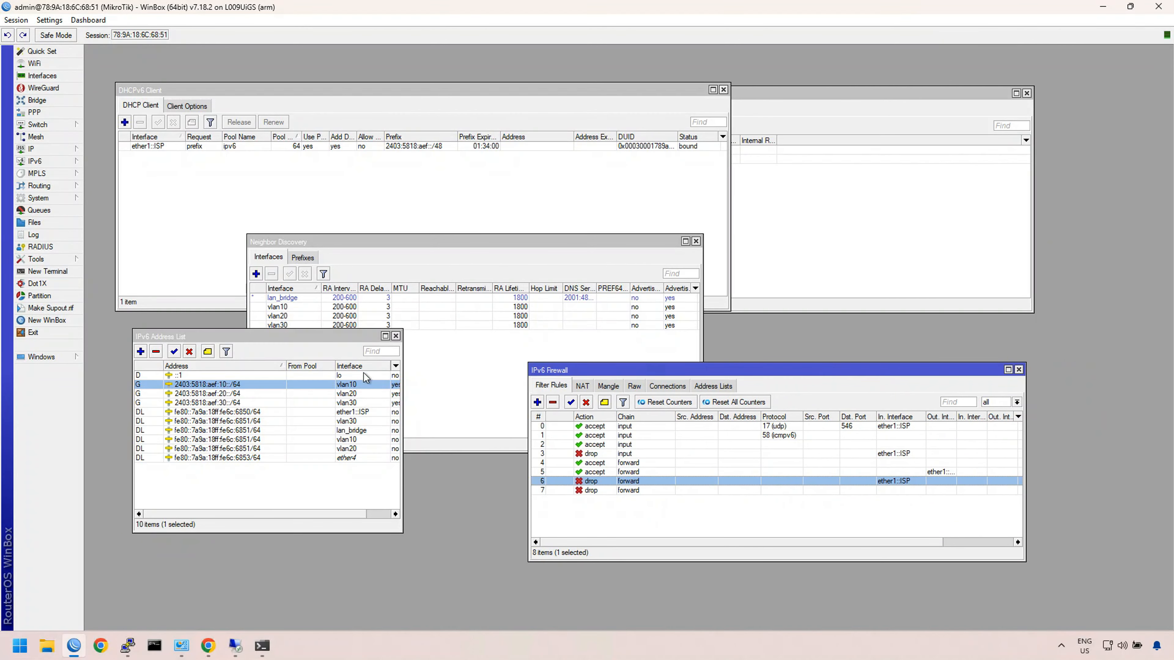
pyautogui.moveTo(329, 342); pyautogui.dragTo(341, 368)
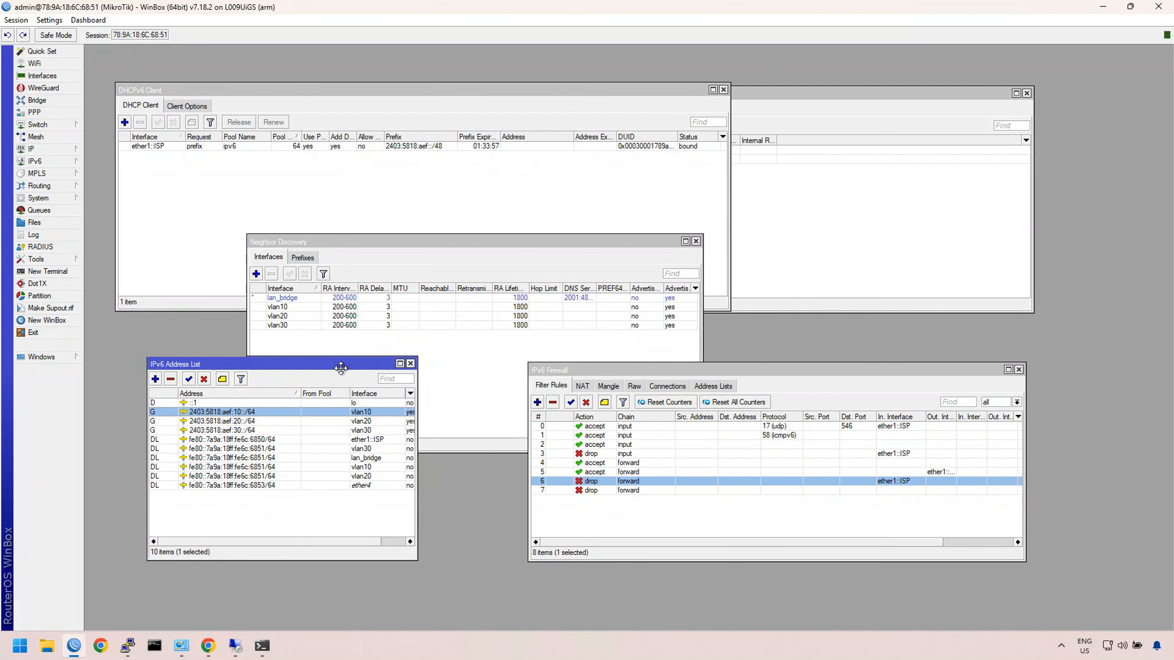